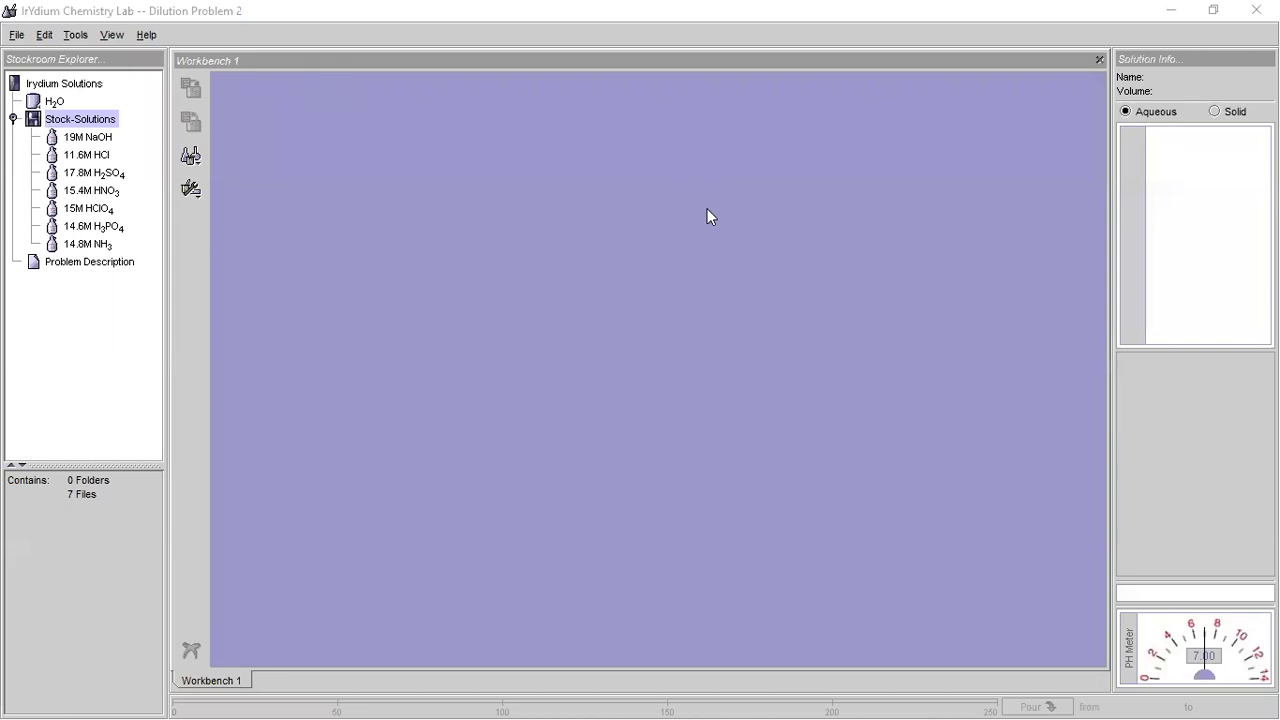
- Load the local homework problem Dilution Problem 2 from Molarity and Density and expand its Stock-Solutions cabinet
click(16, 36)
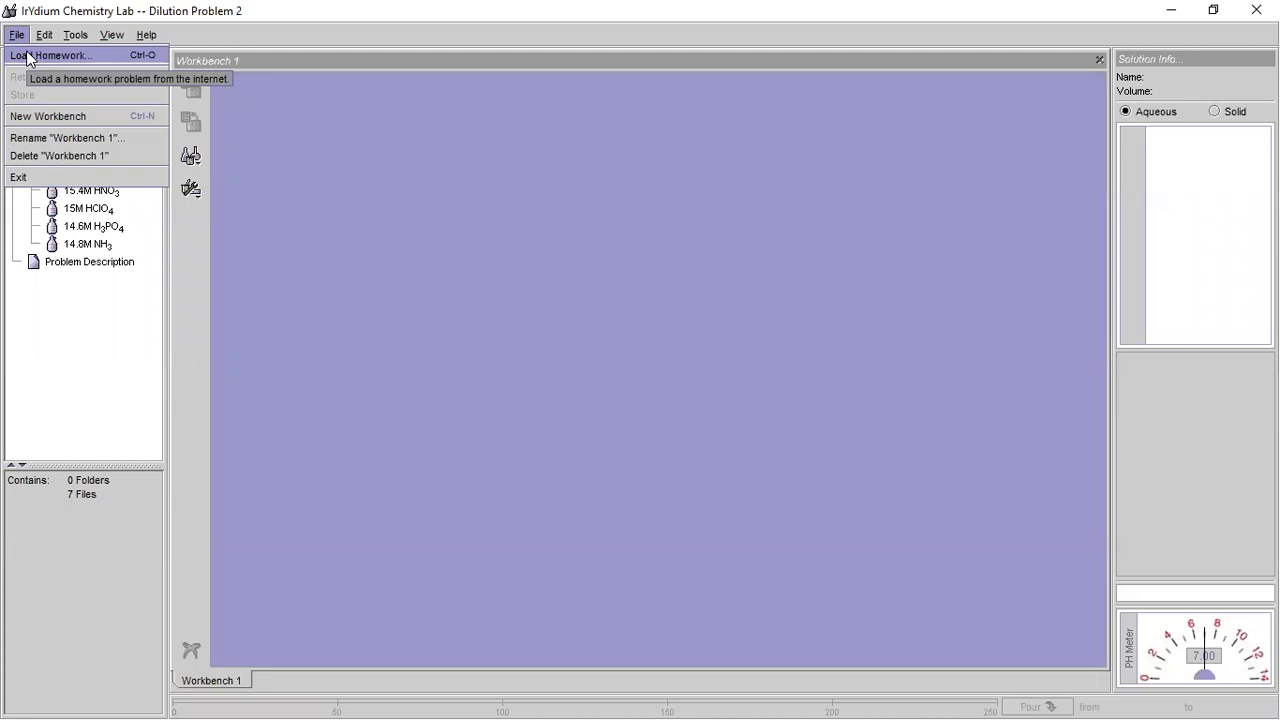
click(27, 57)
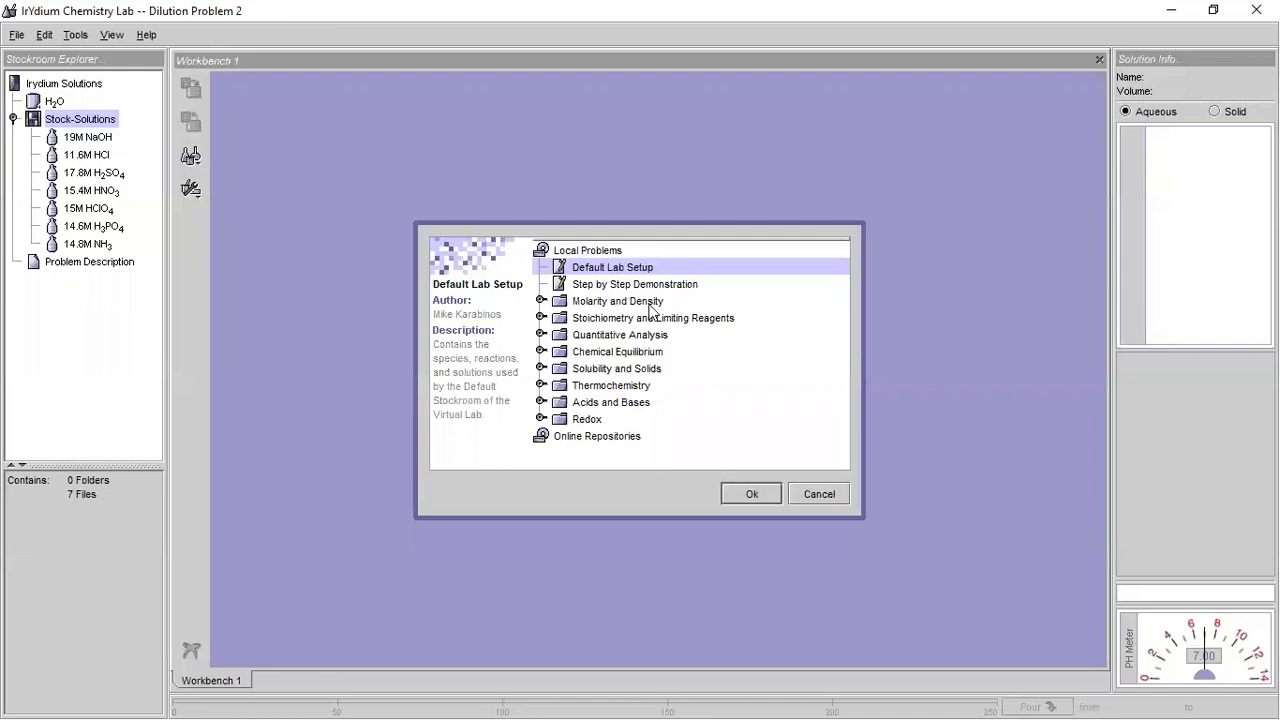
click(590, 305)
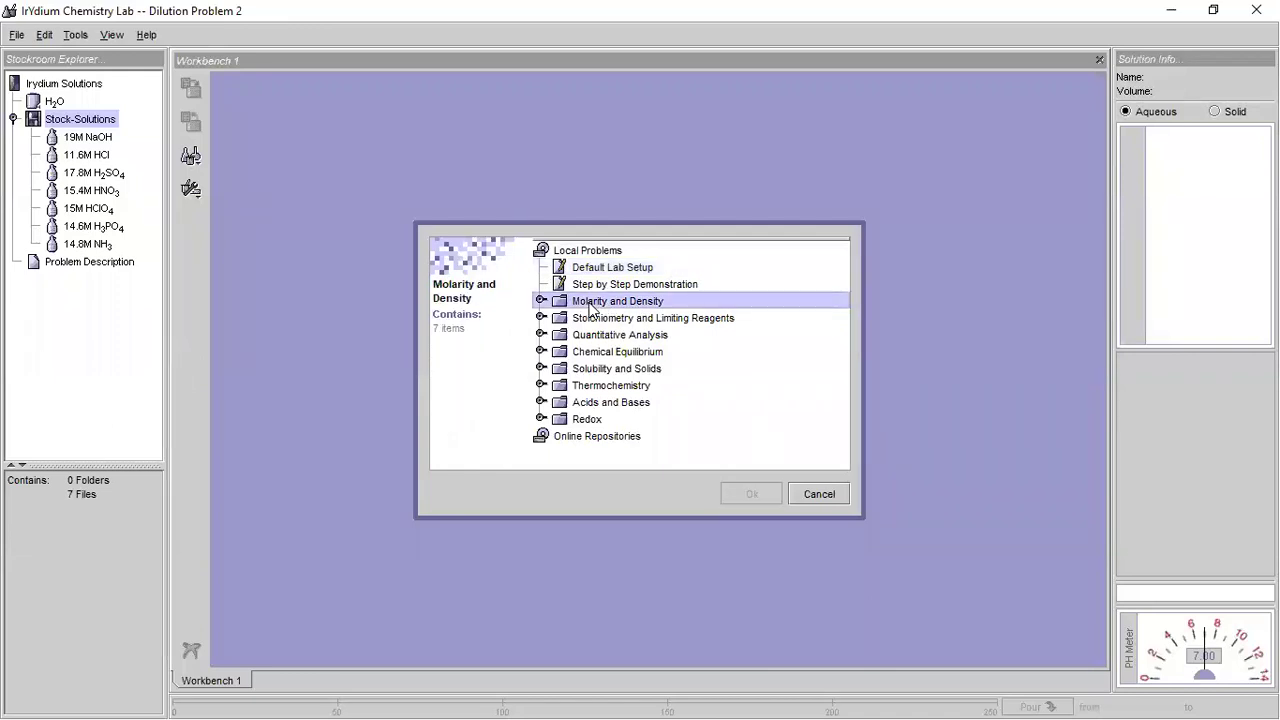
double_click(590, 305)
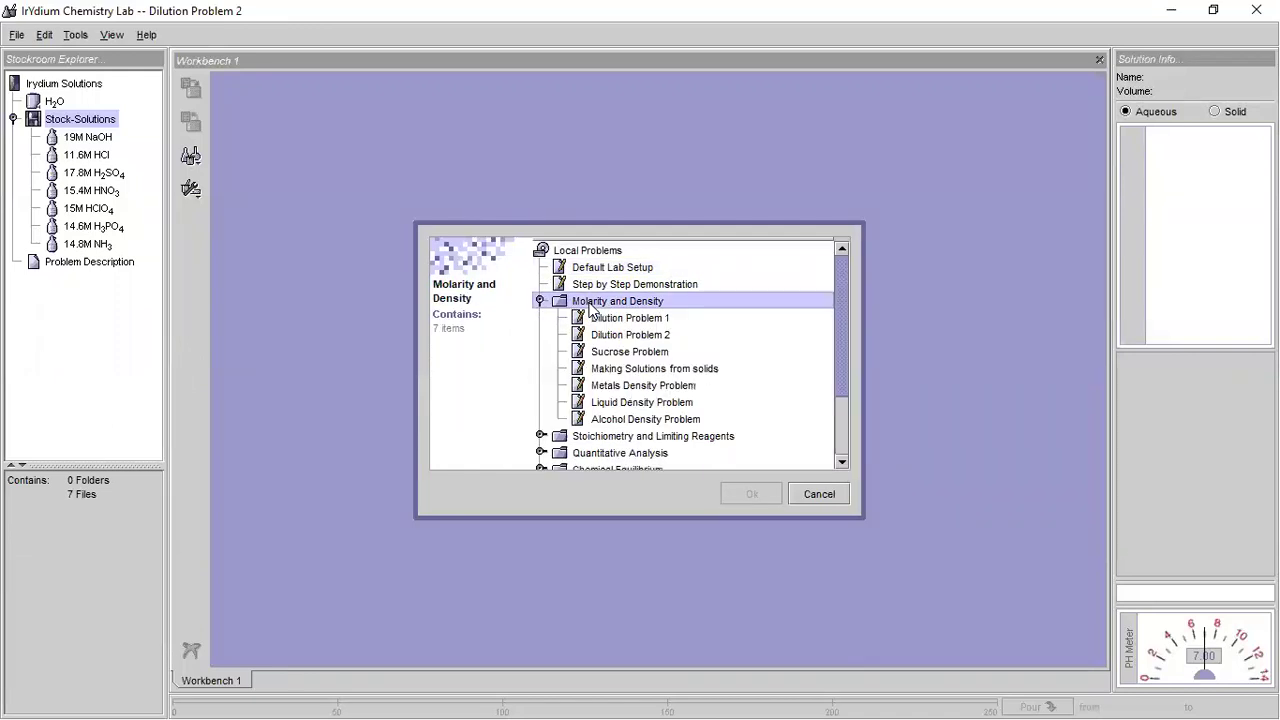
click(653, 341)
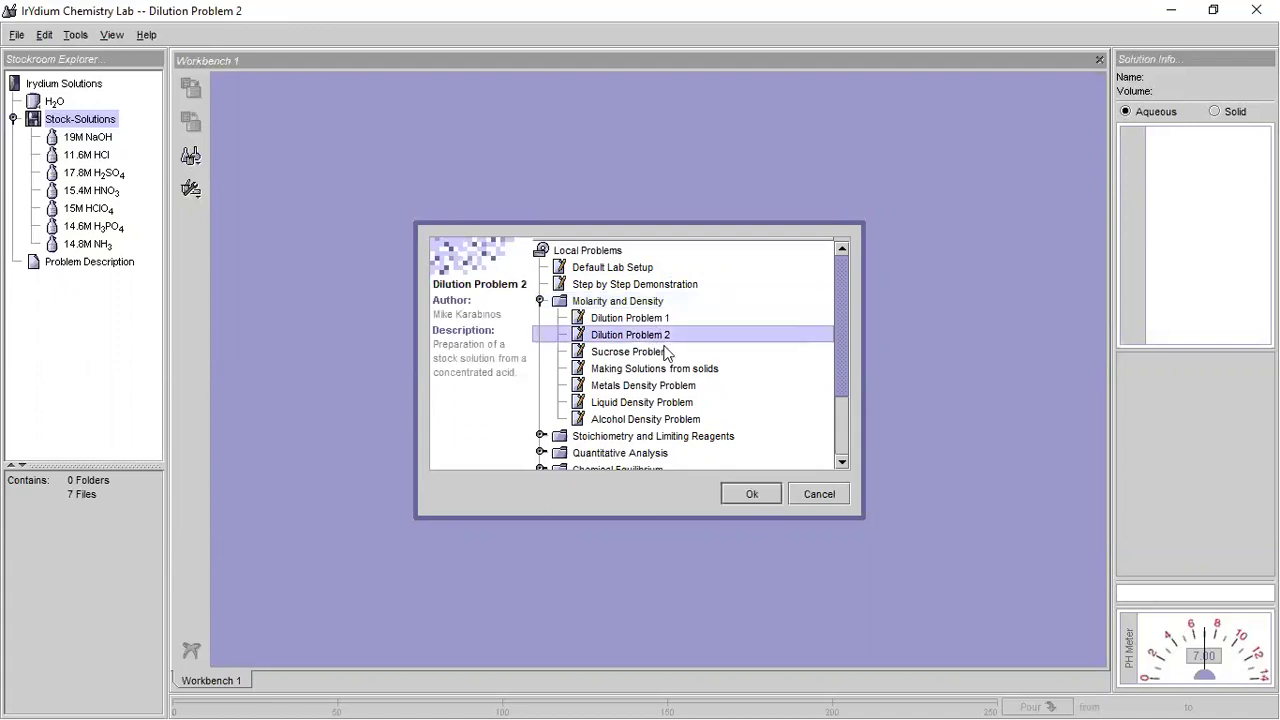
click(750, 495)
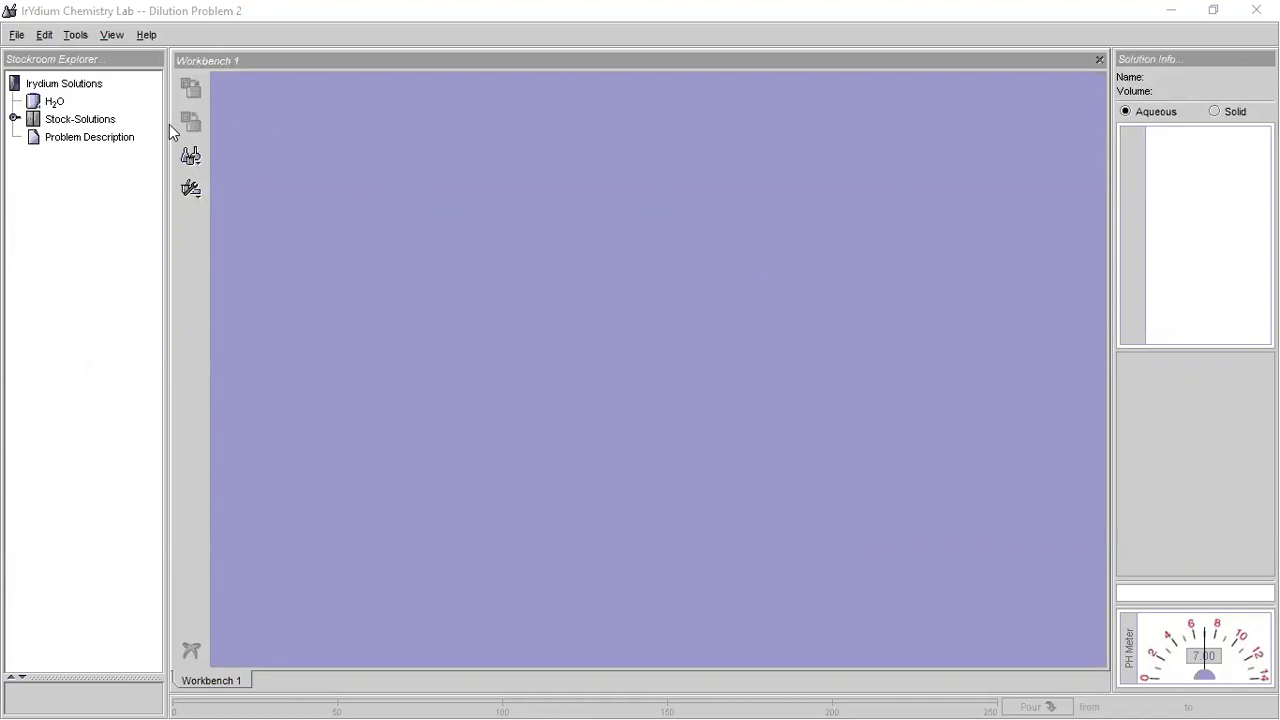
double_click(84, 124)
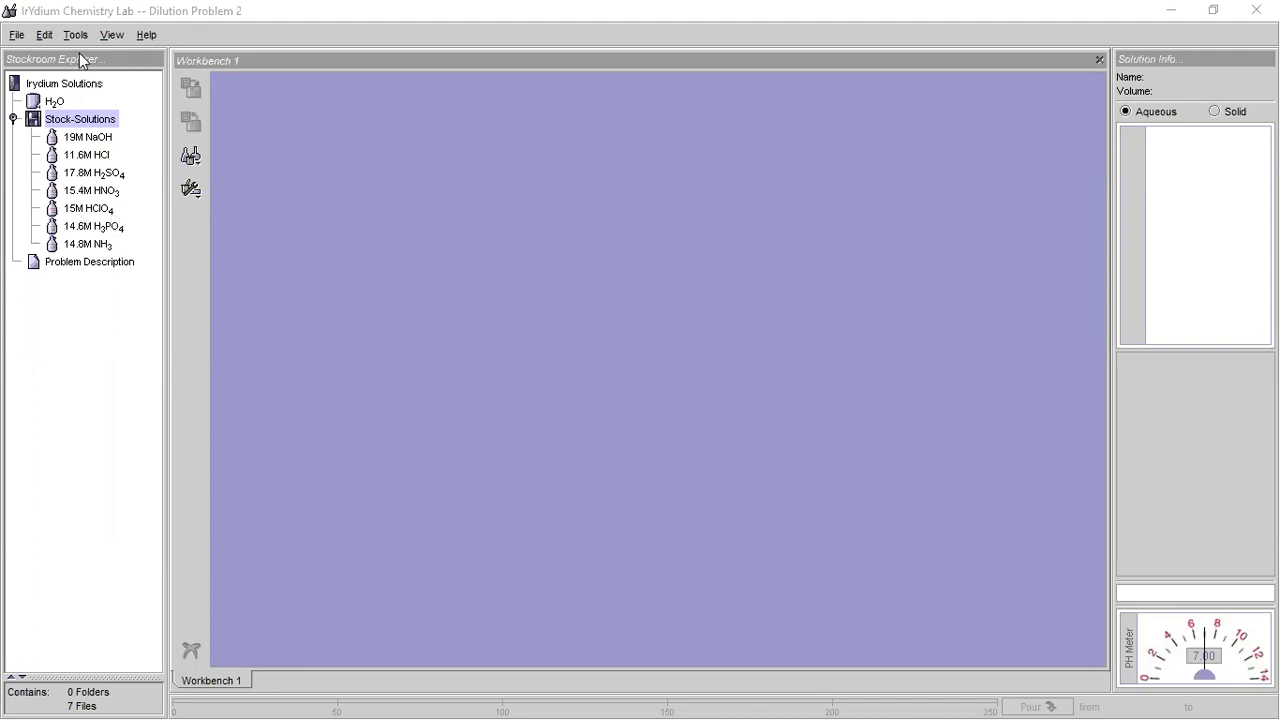
- Set the transfer bar mode to Realistic Transfer
click(111, 36)
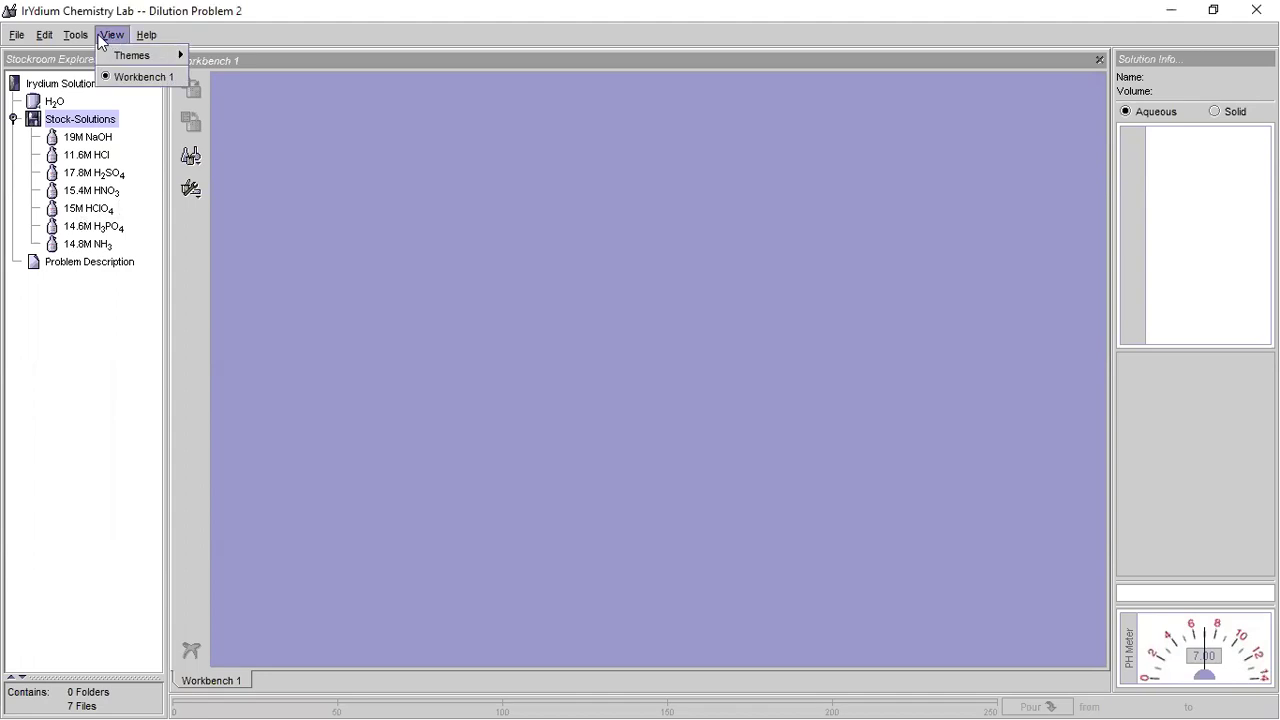
mouse_move(78, 38)
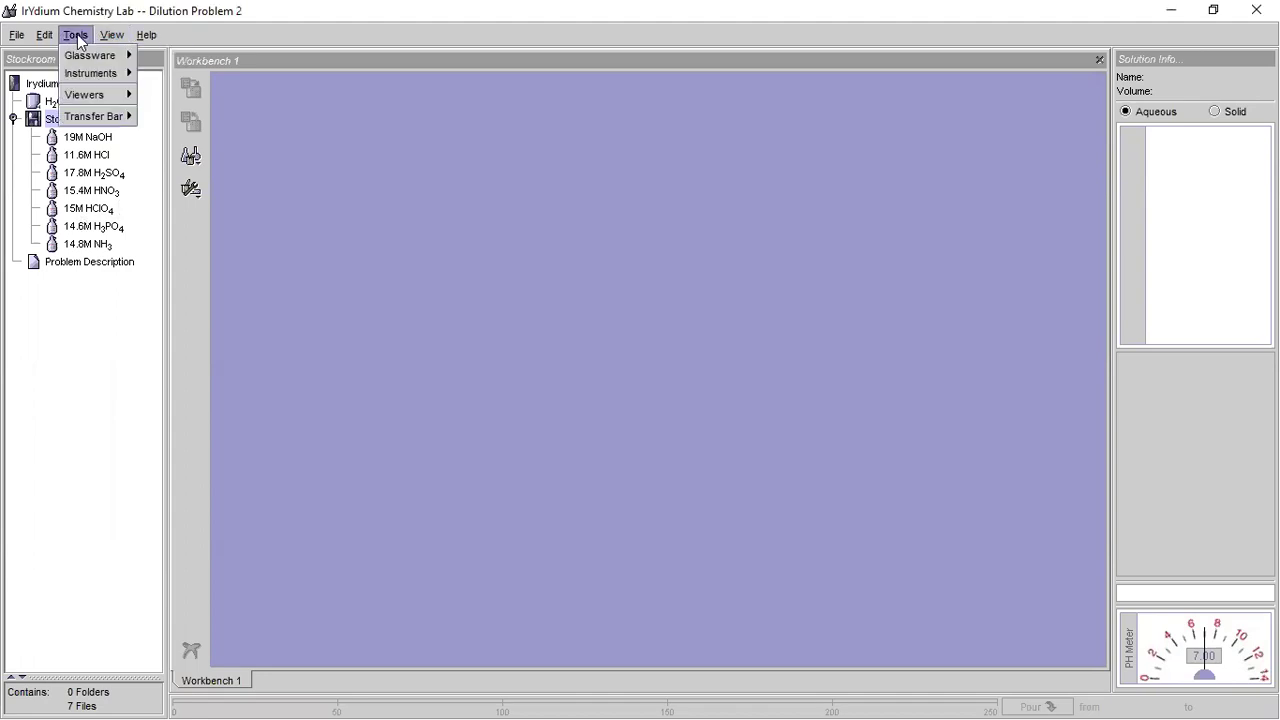
mouse_move(90, 116)
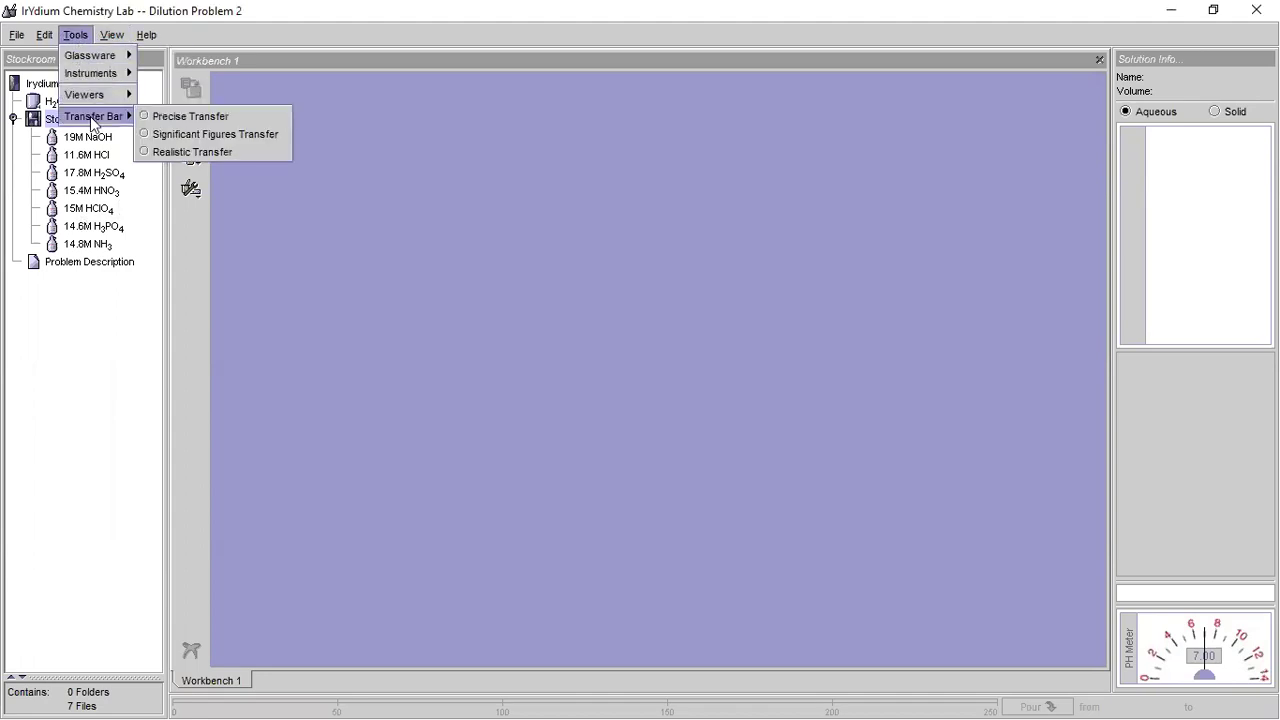
click(206, 154)
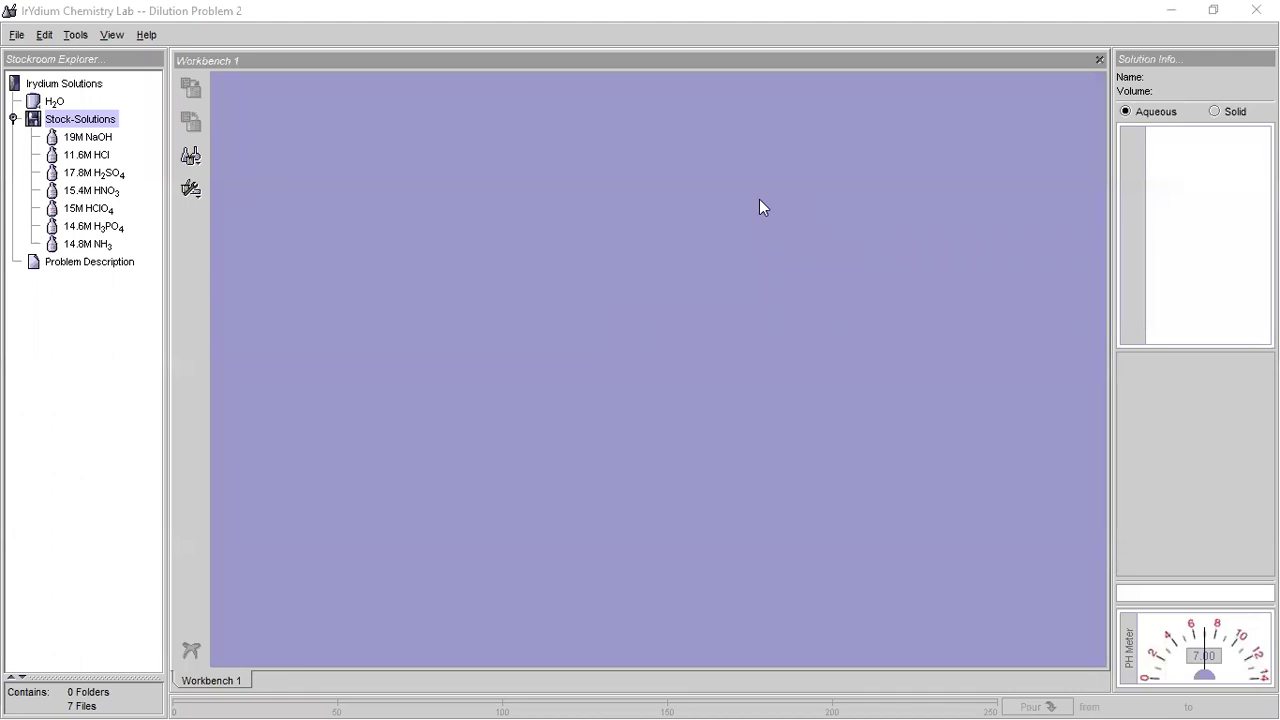
- Place the 15M HClO4 stock bottle on the workbench near its upper-left corner
click(90, 208)
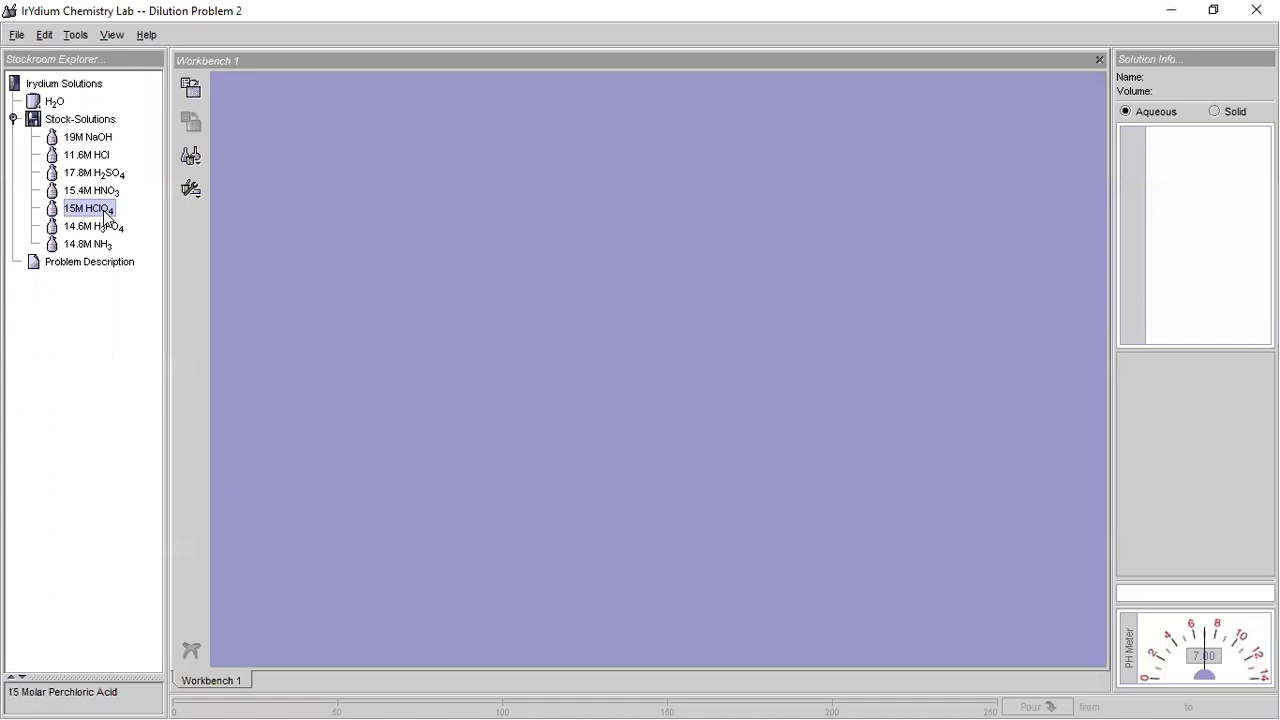
double_click(105, 215)
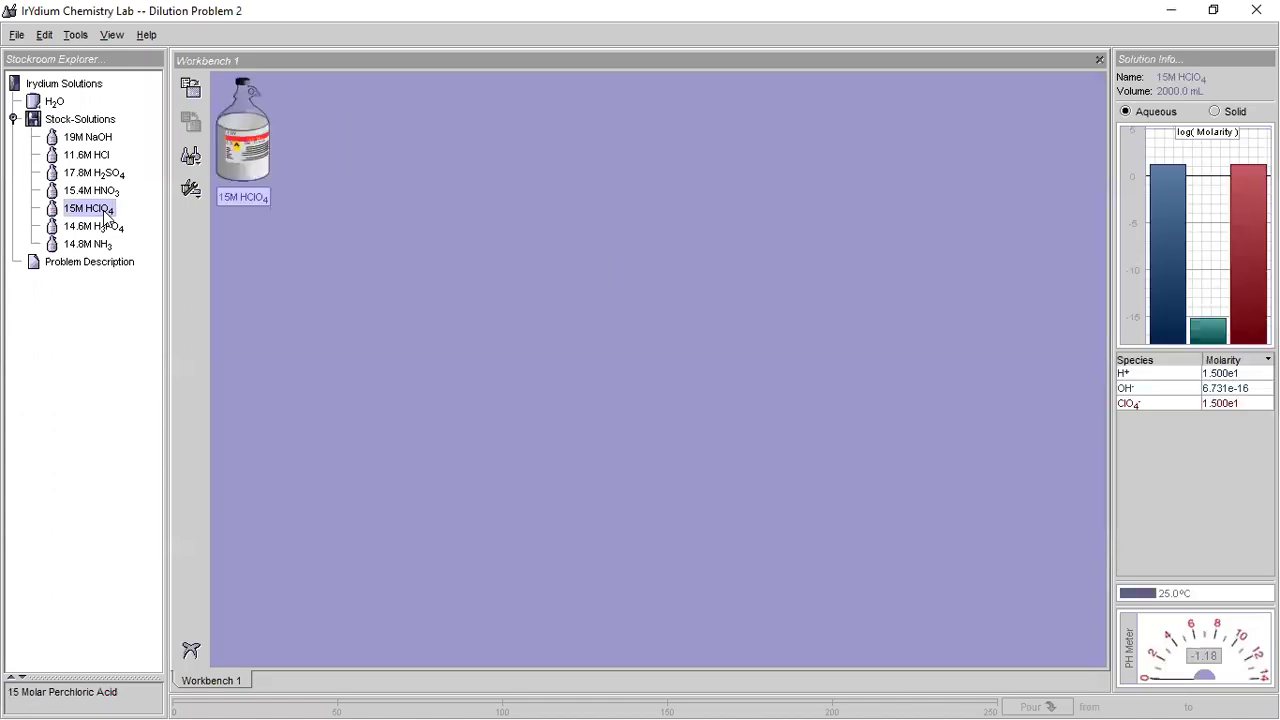
drag(255, 172, 253, 181)
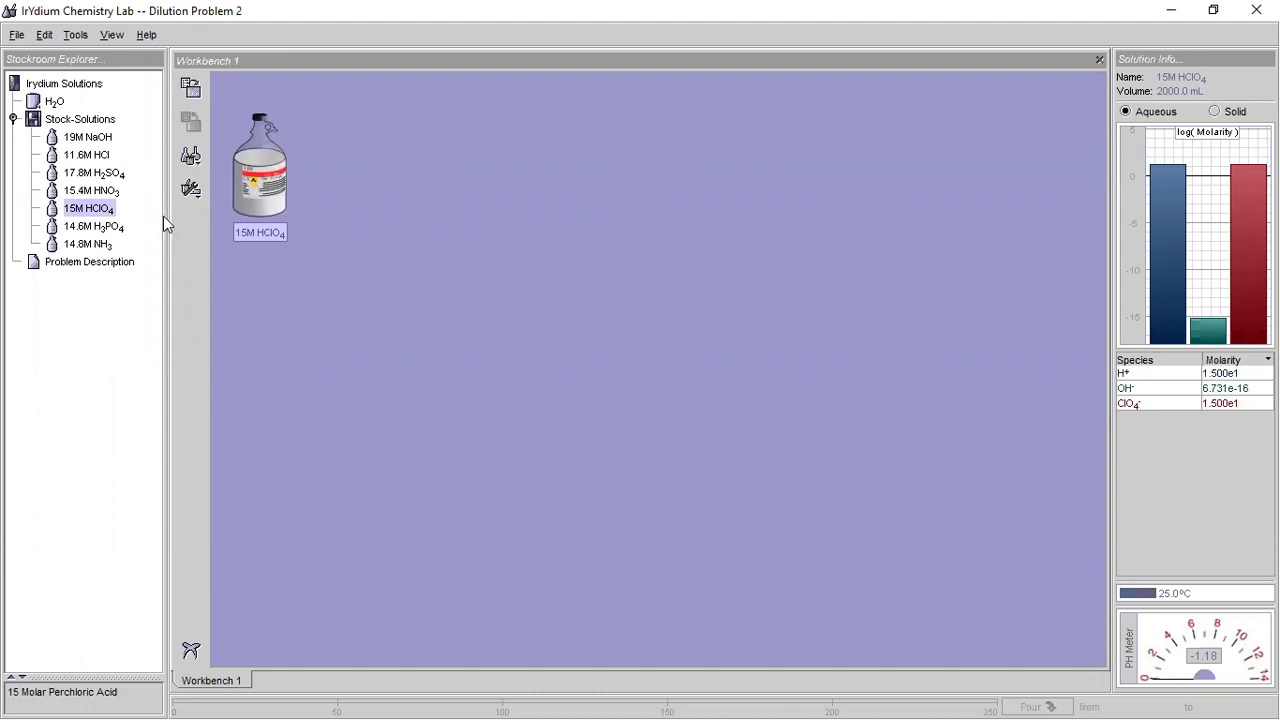
- Relabel the 15M HClO4 bottle on the workbench as 100% HClO4
right_click(261, 240)
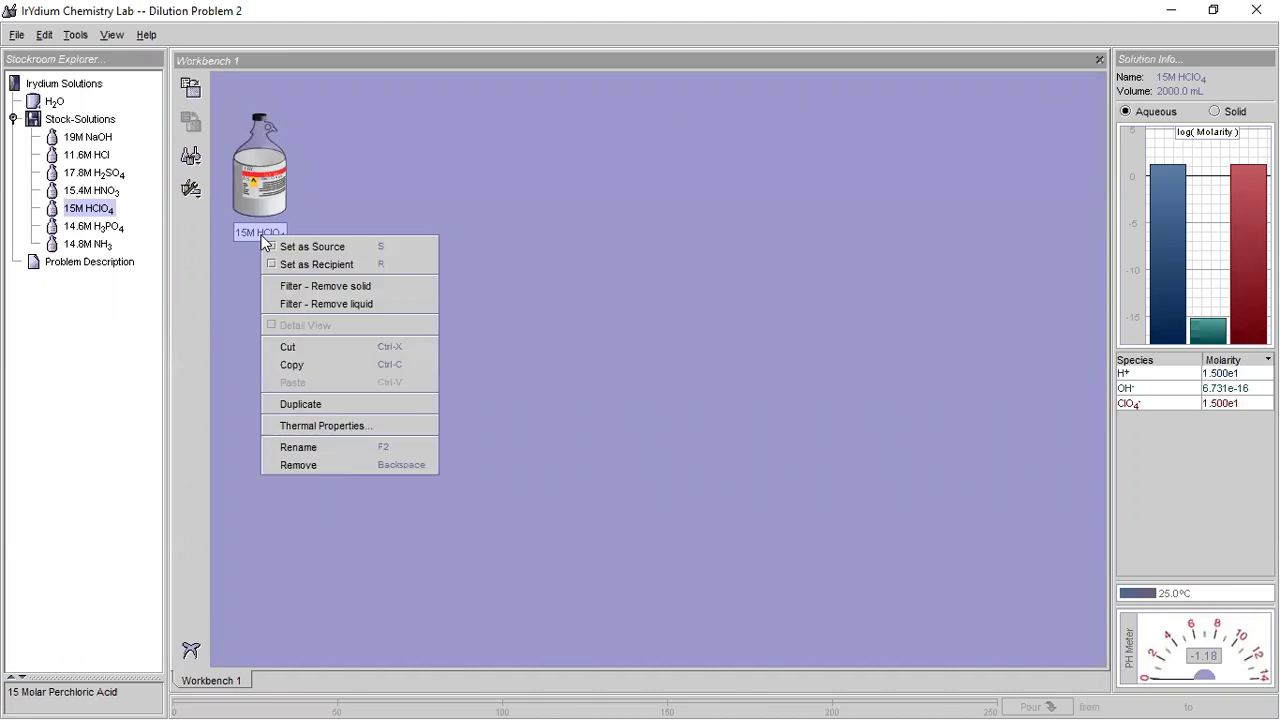
click(334, 448)
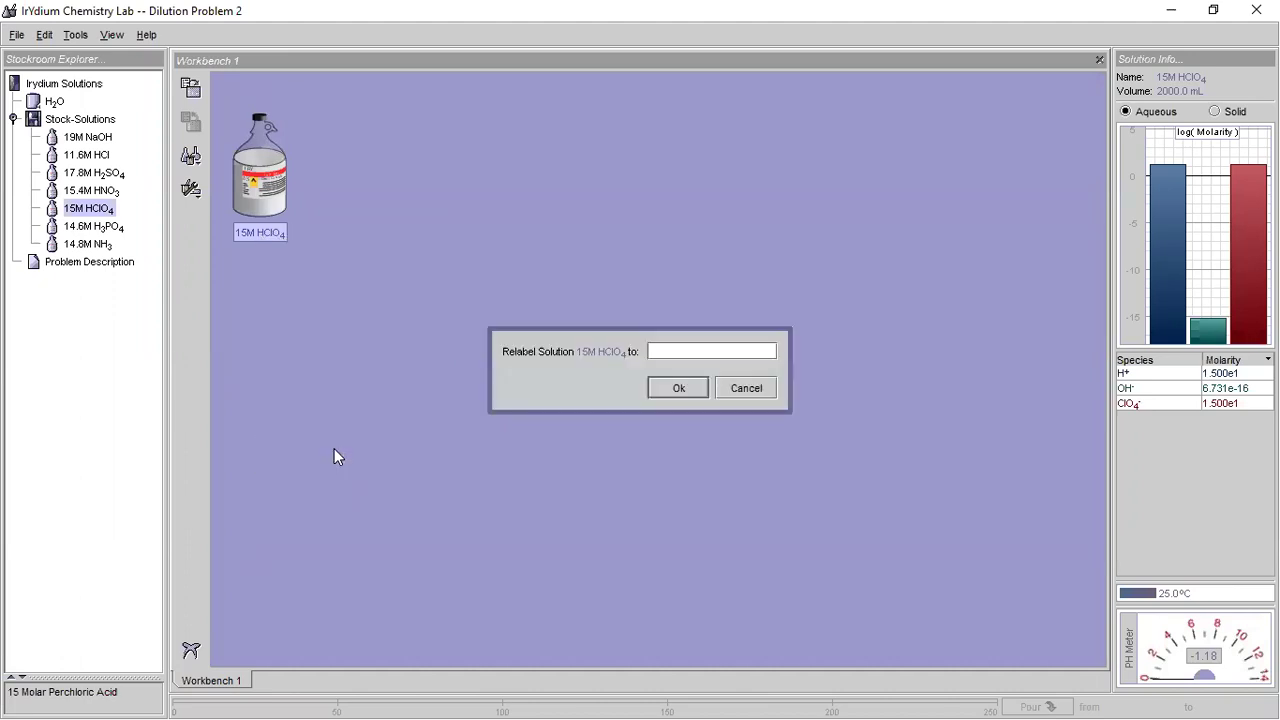
text(100% HClO4)
click(677, 388)
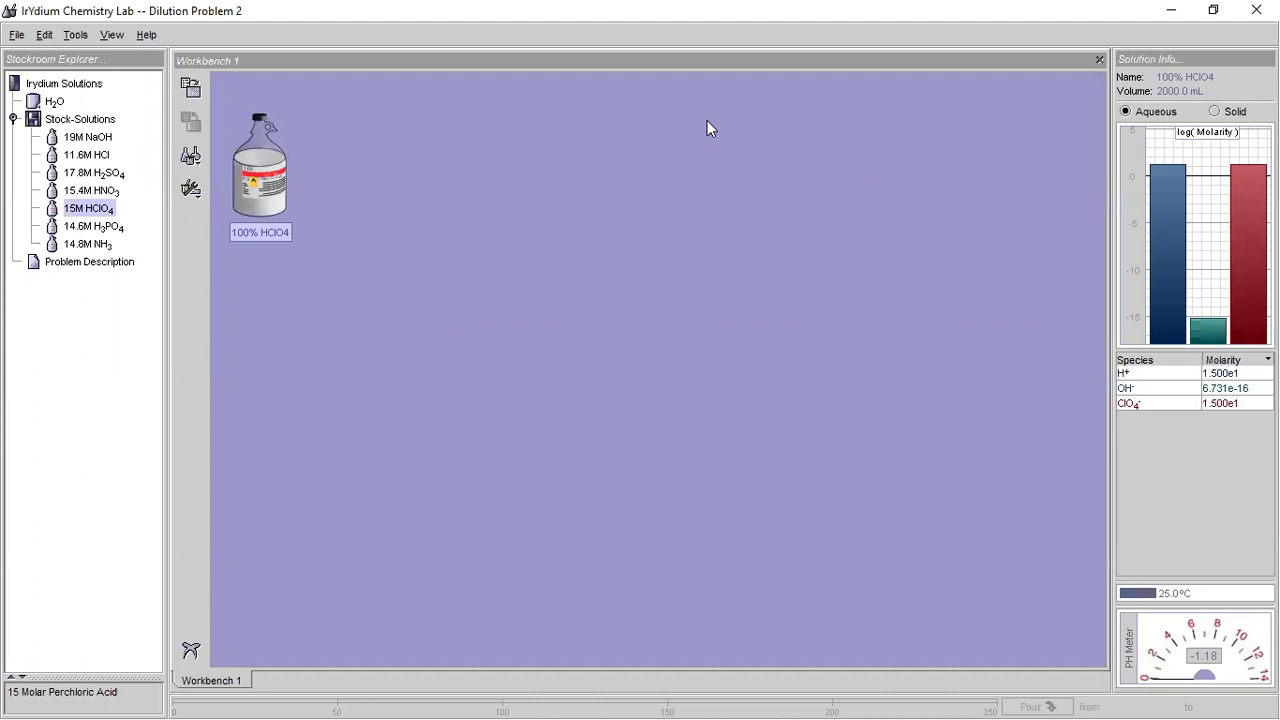
- Add a text annotation below the acid bottle reading "Prepare a 100 mL 50% - C1V1=C2V2"
click(241, 534)
text(Prepapr)
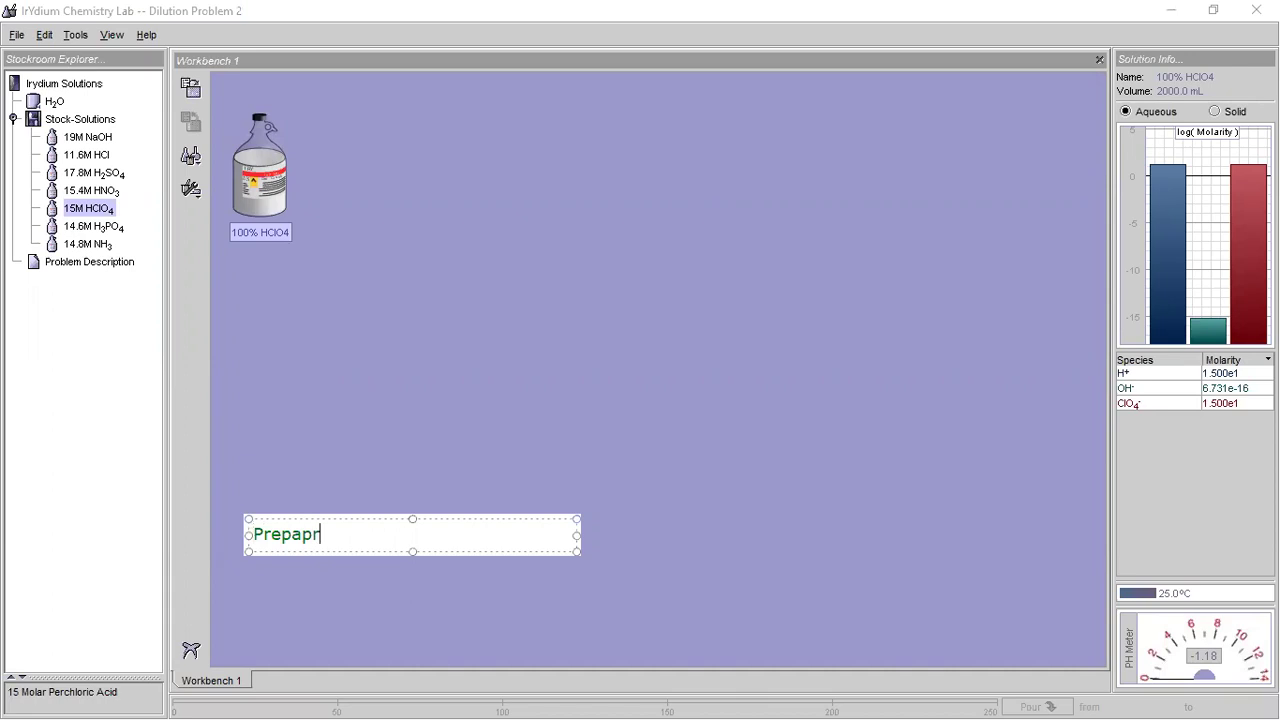
key(BackSpace)
key(BackSpace)
text(re a 50% -  C1V1)
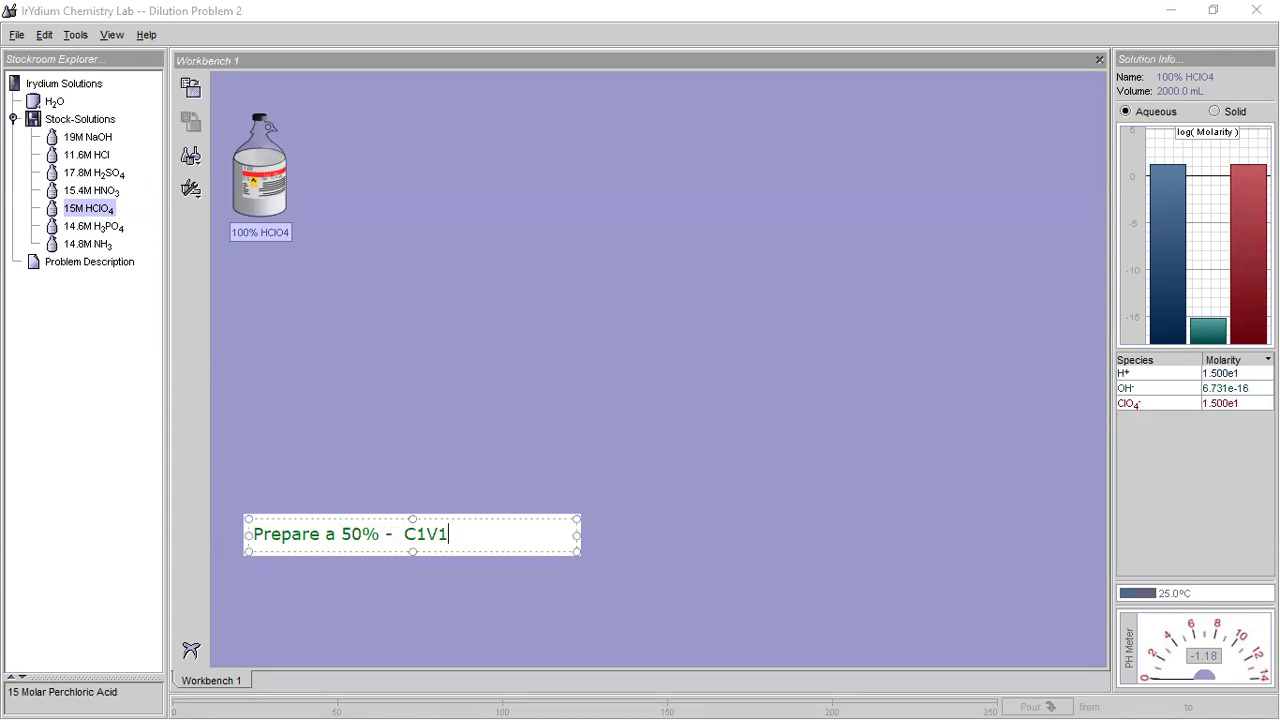
text(=C2V2)
click(341, 534)
text(100 mL)
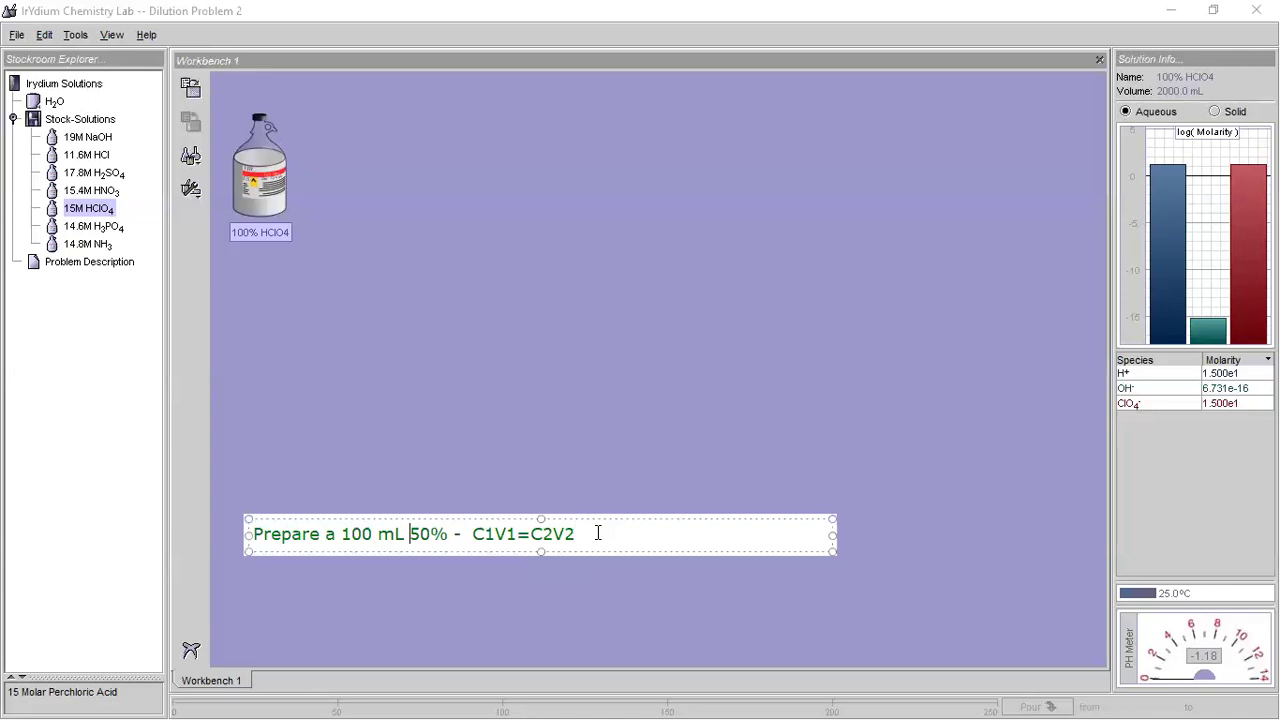
- Add the known values to the annotation as "C1 = 100%, V1 = ? , C2 = 50%, V2 = 100mL"
click(598, 533)
key(Return)
text(C1 = )
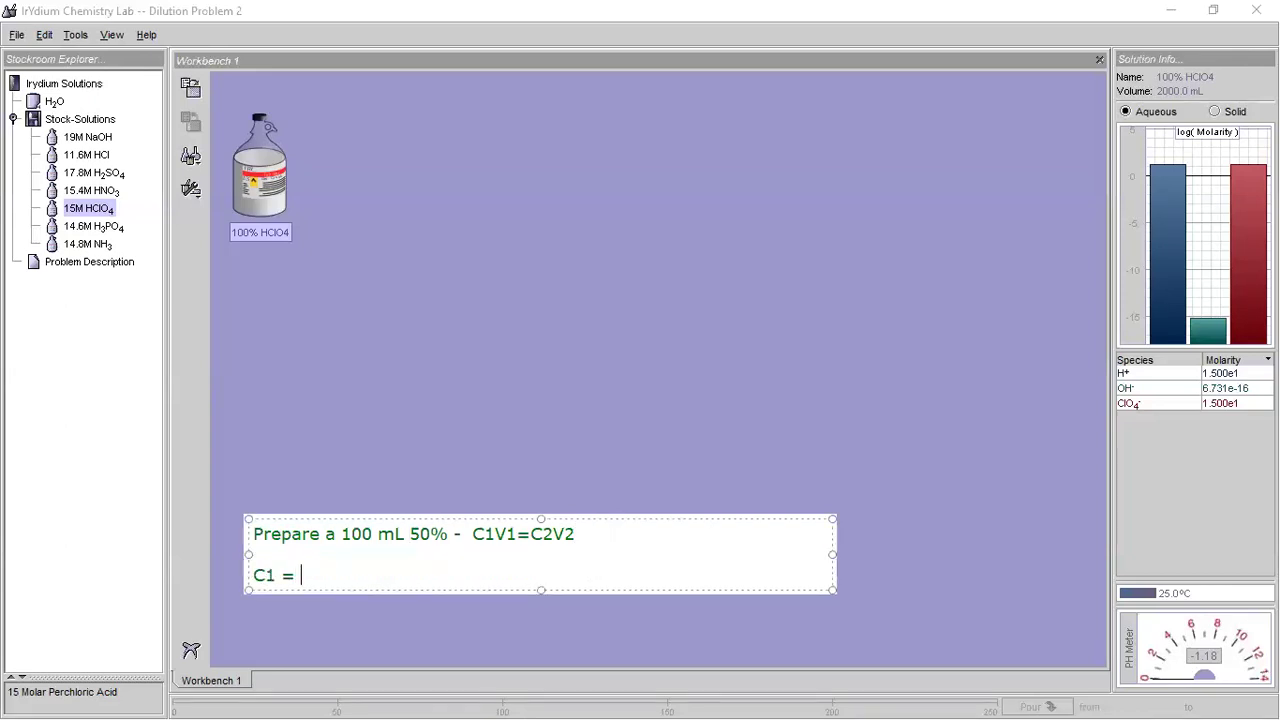
text(100%, V1 = ?  )
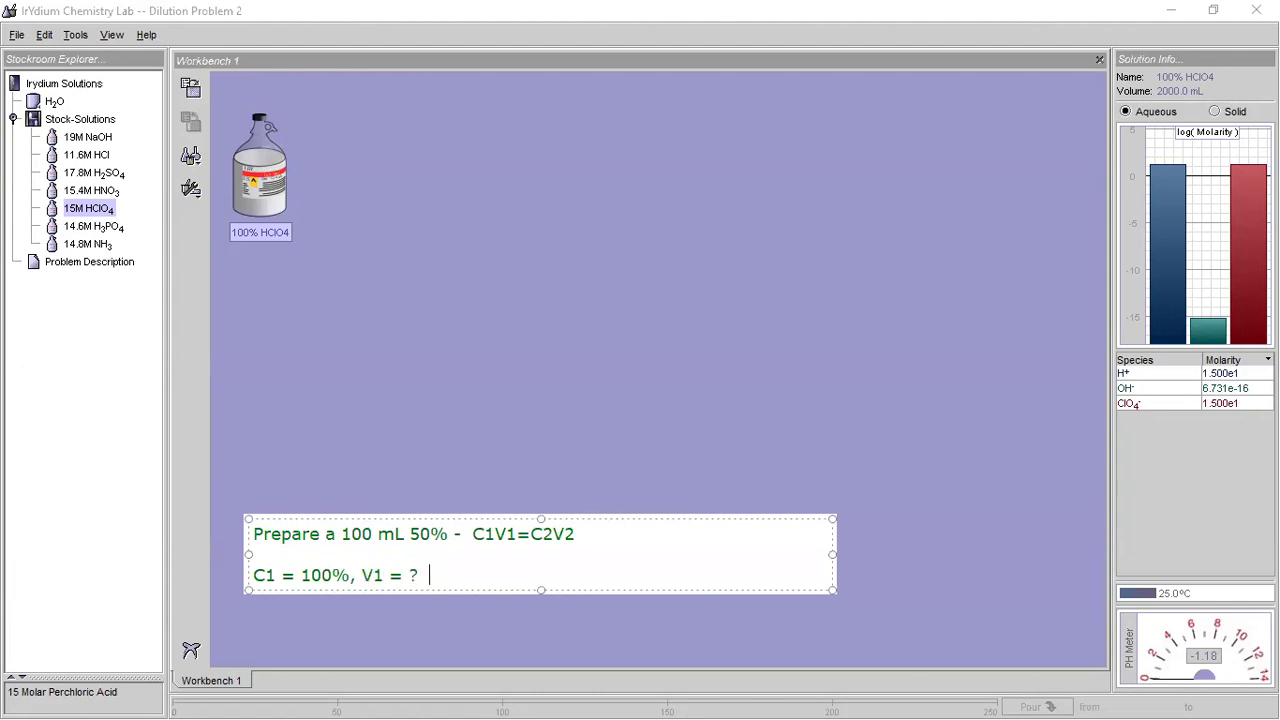
text(, C2 = 50%, V2 = 100mL)
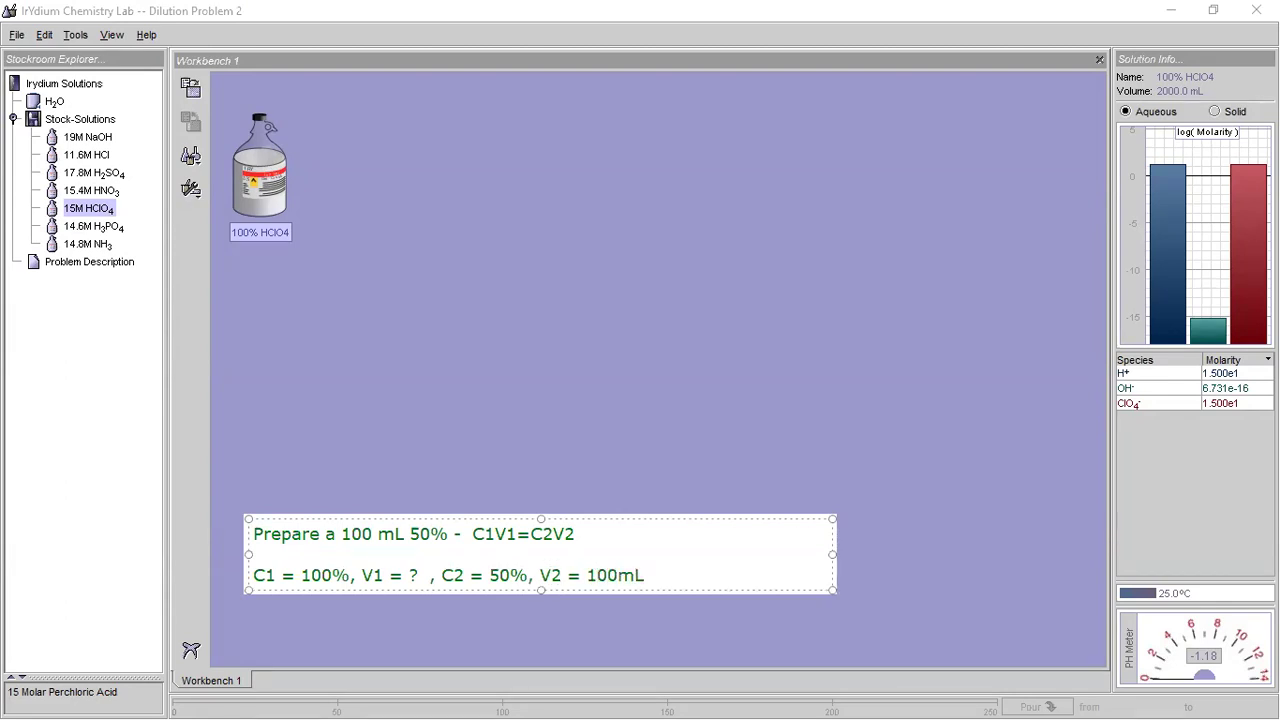
- Complete the annotation with the calculation lines "100(V1) = 50(100)" and "V1 = 50mL"
key(Return)
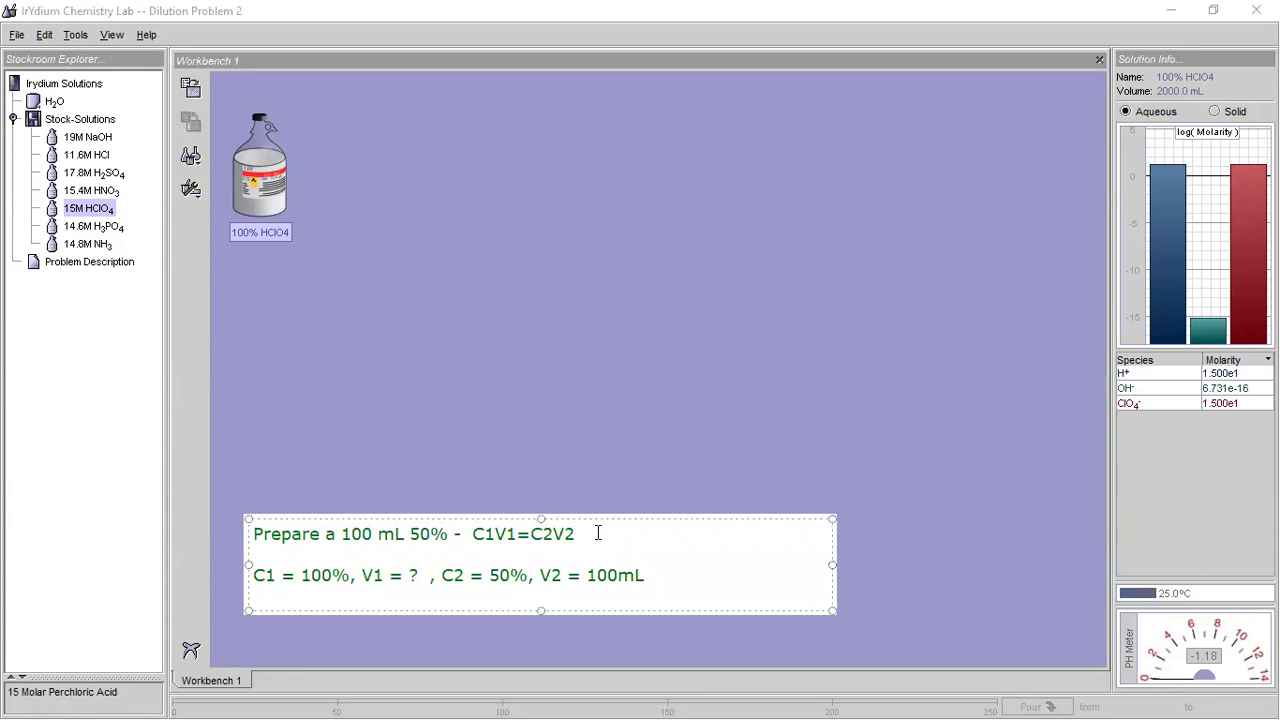
key(Return)
text(1)
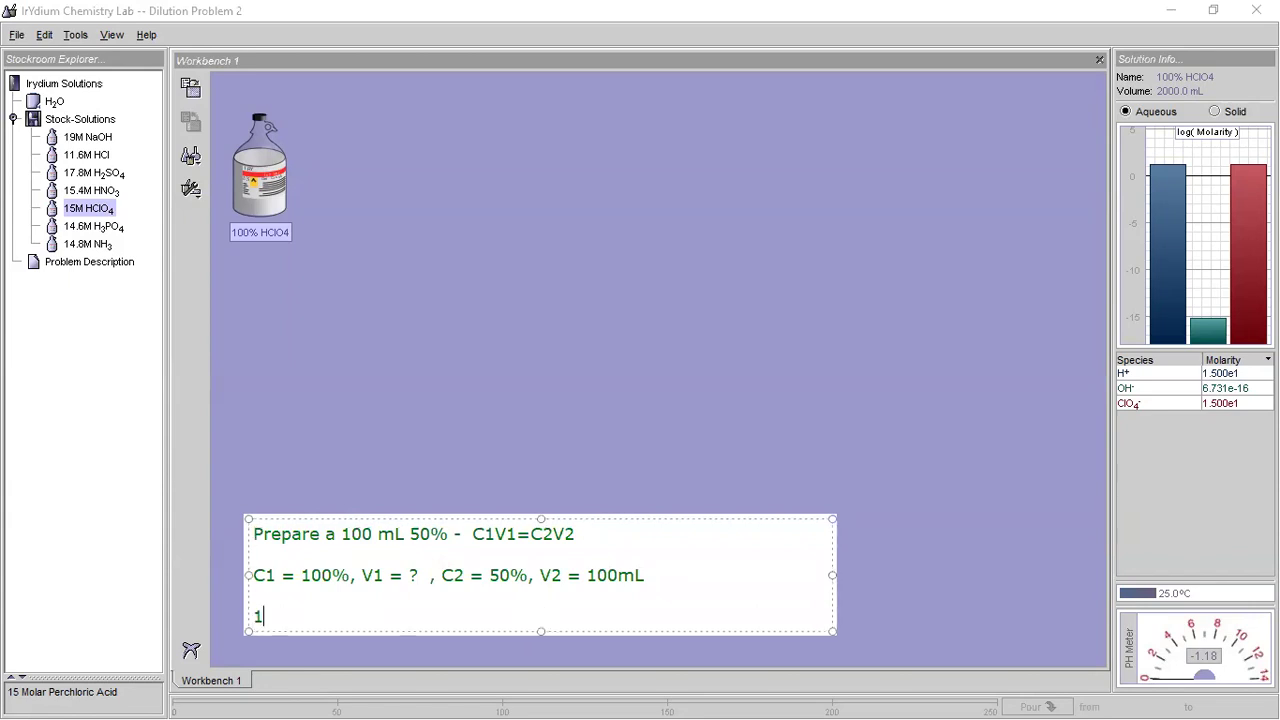
text(00(V1) = 50)
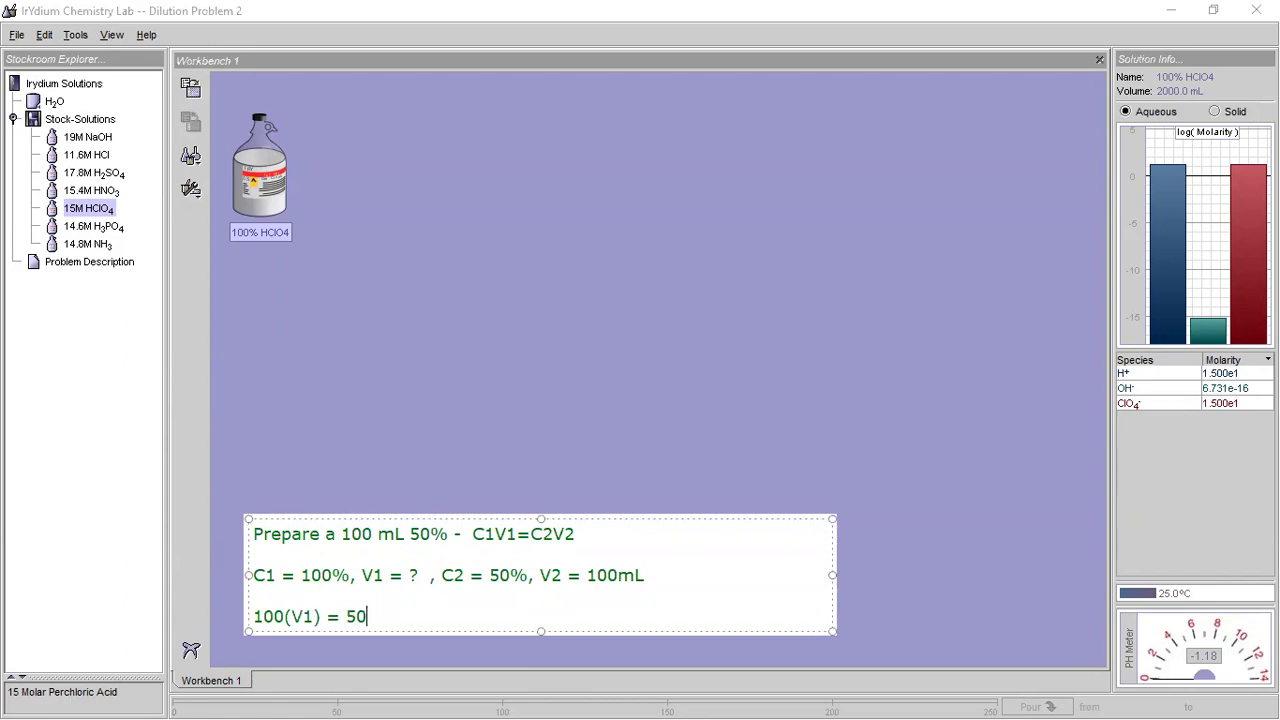
text((100))
key(Return)
text(V1 = 50M)
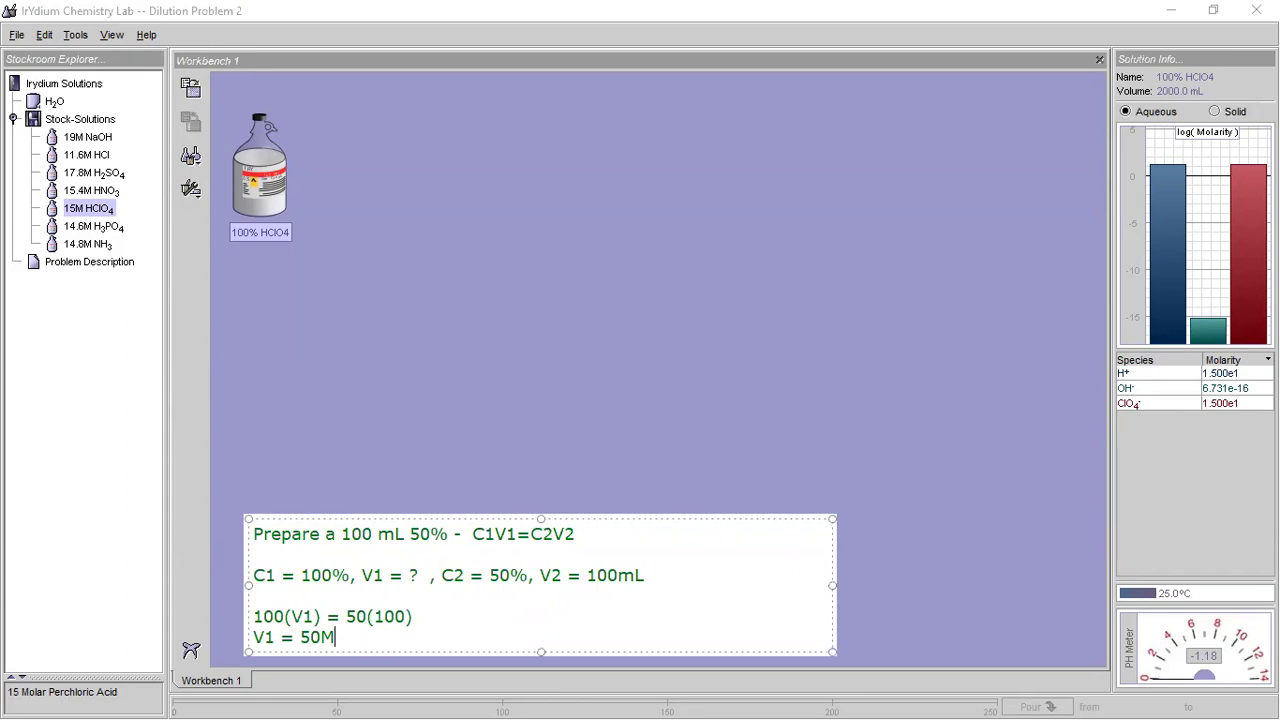
key(BackSpace)
text(mL)
click(352, 491)
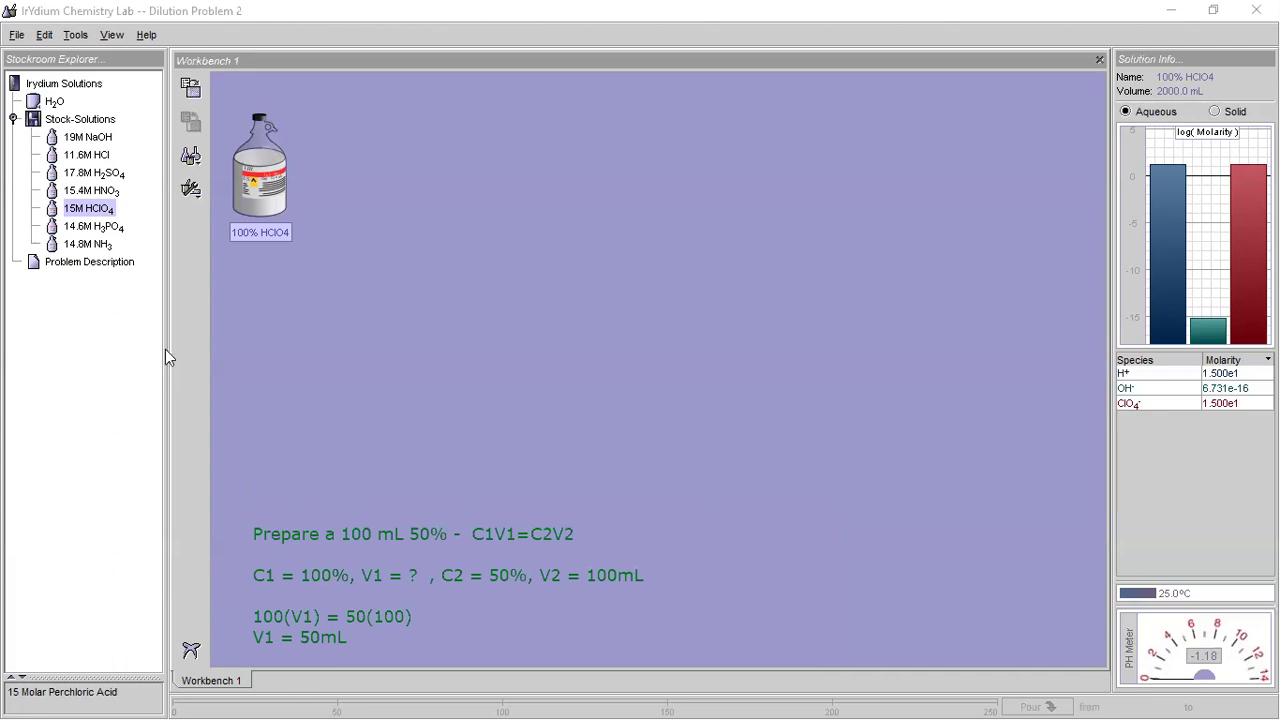
- Place the H2O container to the right on the workbench and add a 250mL beaker below the acid bottle
drag(54, 106, 800, 120)
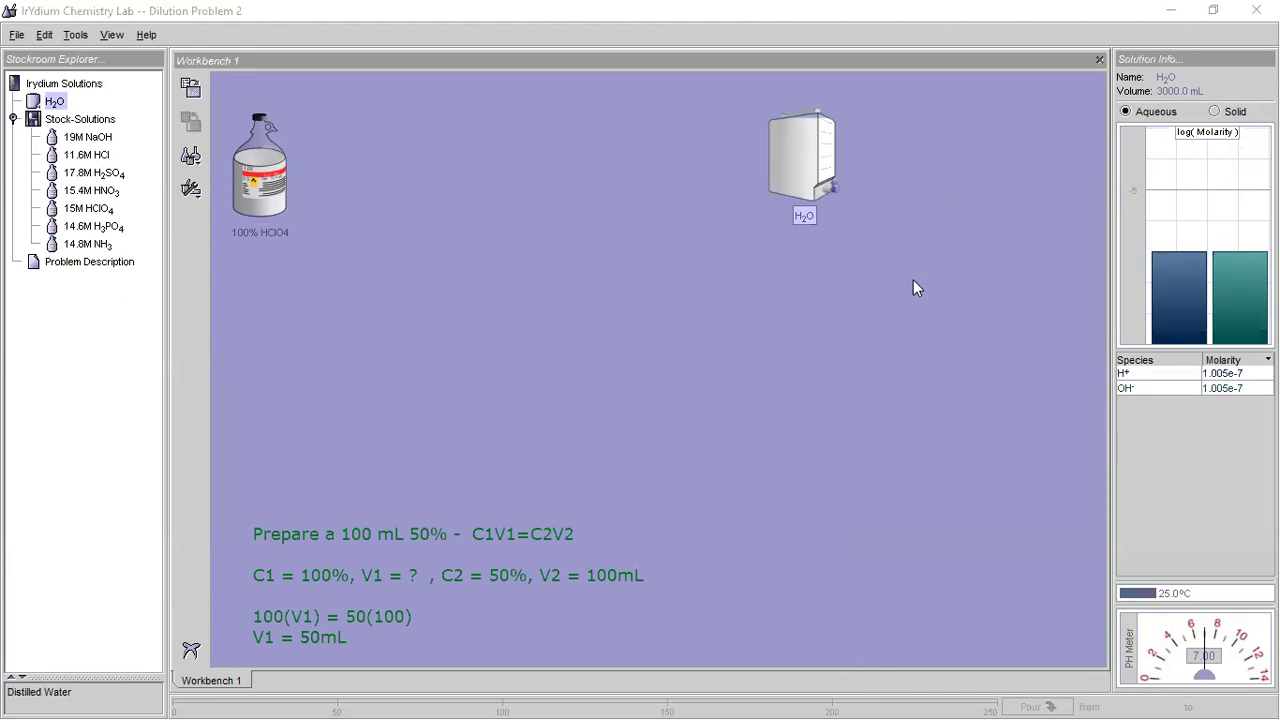
click(191, 156)
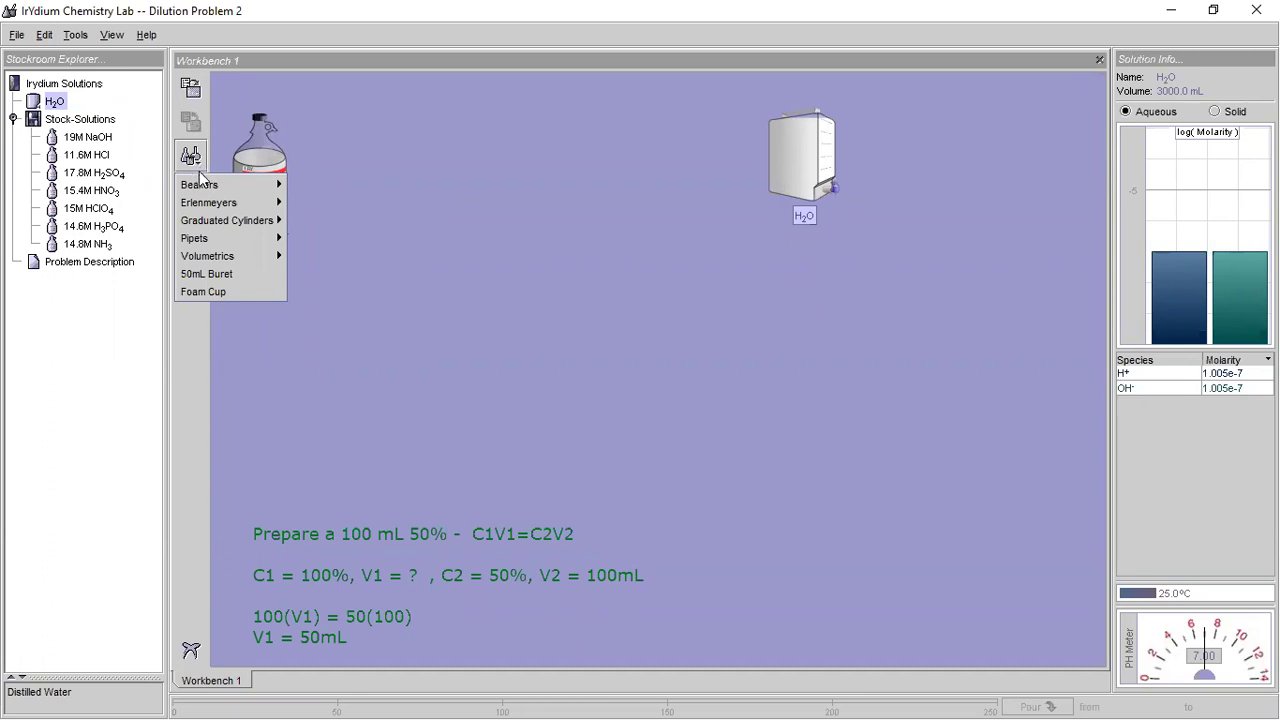
mouse_move(203, 185)
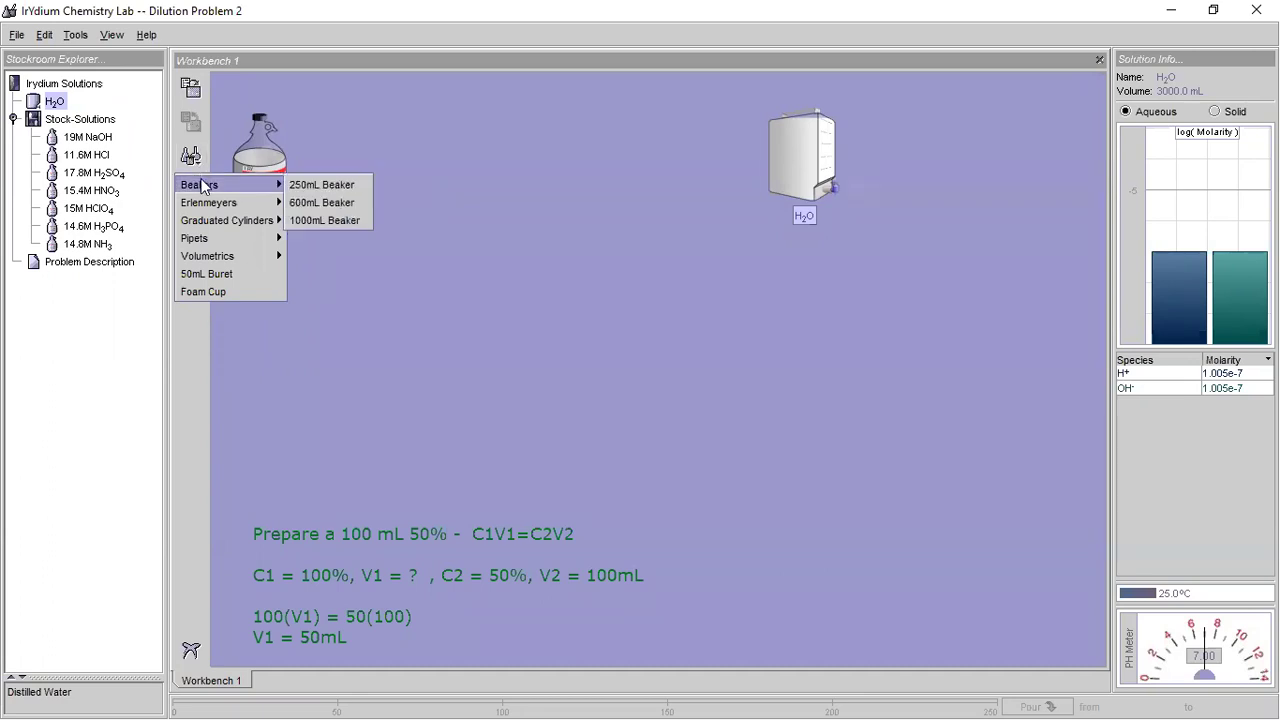
click(296, 186)
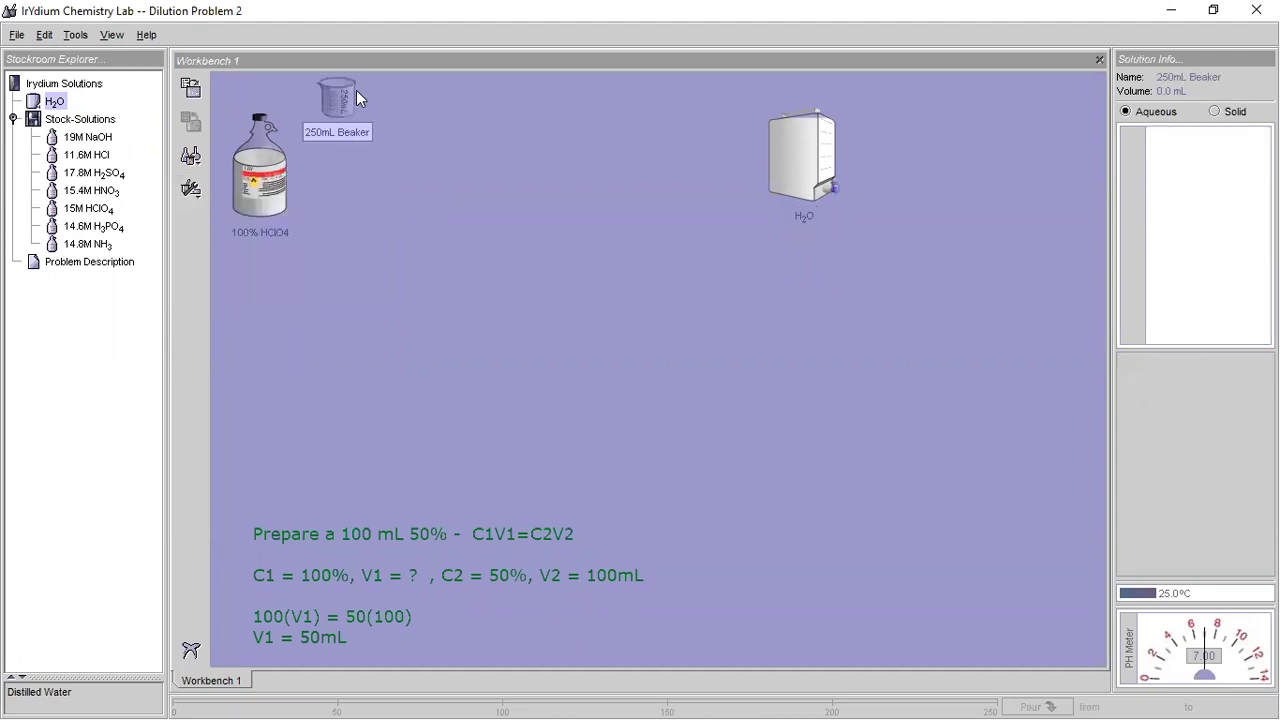
drag(356, 111, 381, 151)
drag(384, 216, 370, 343)
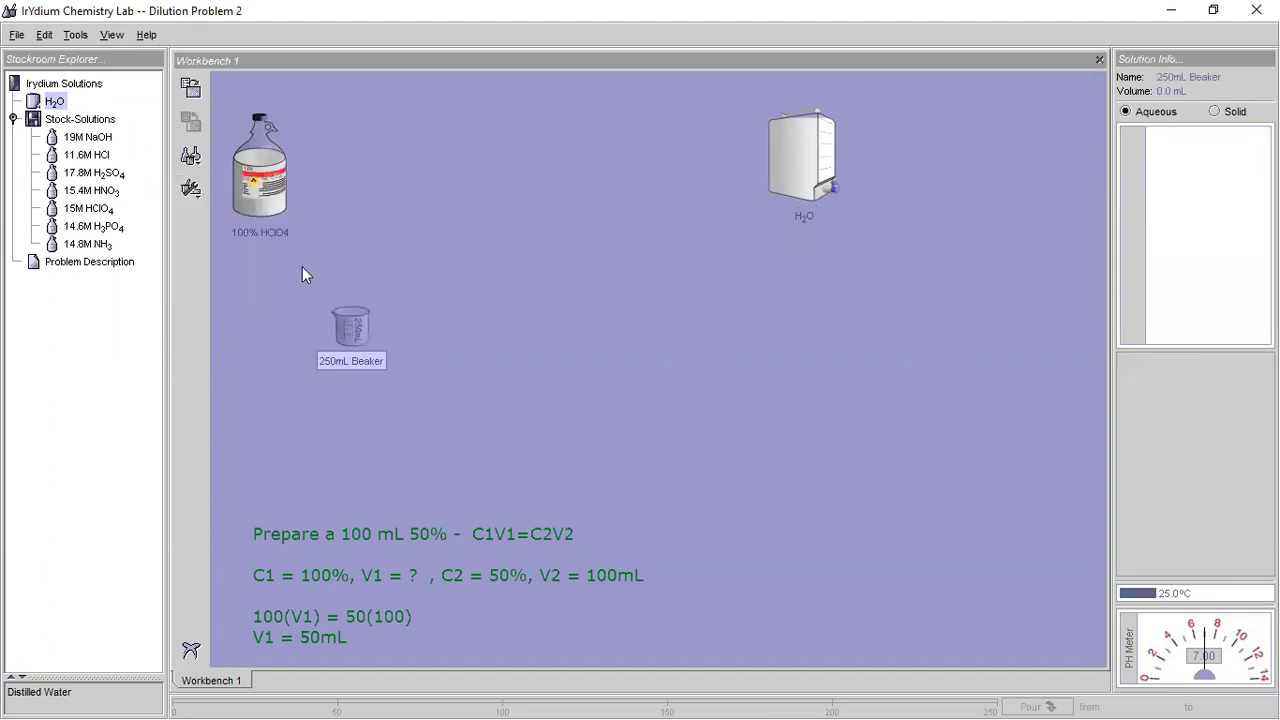
- Add a 50mL graduated cylinder to the workbench and place it between the acid bottle and the beaker, slightly to their right
click(201, 166)
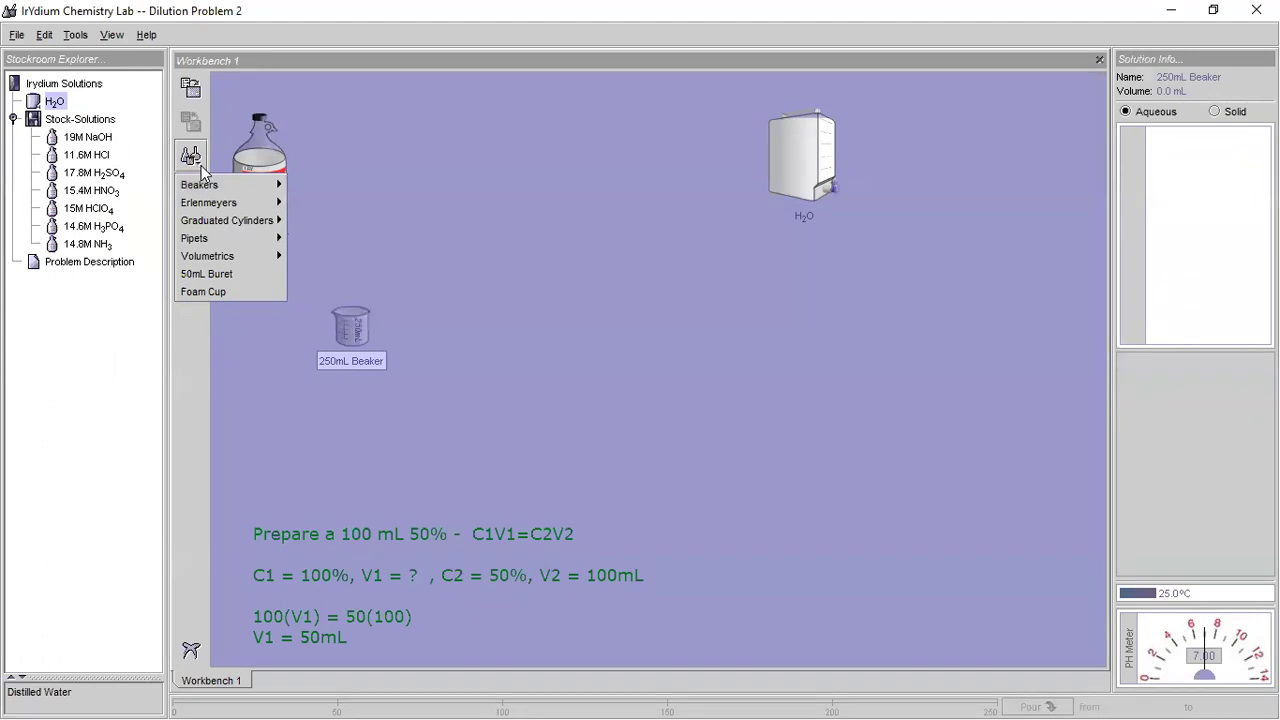
mouse_move(227, 220)
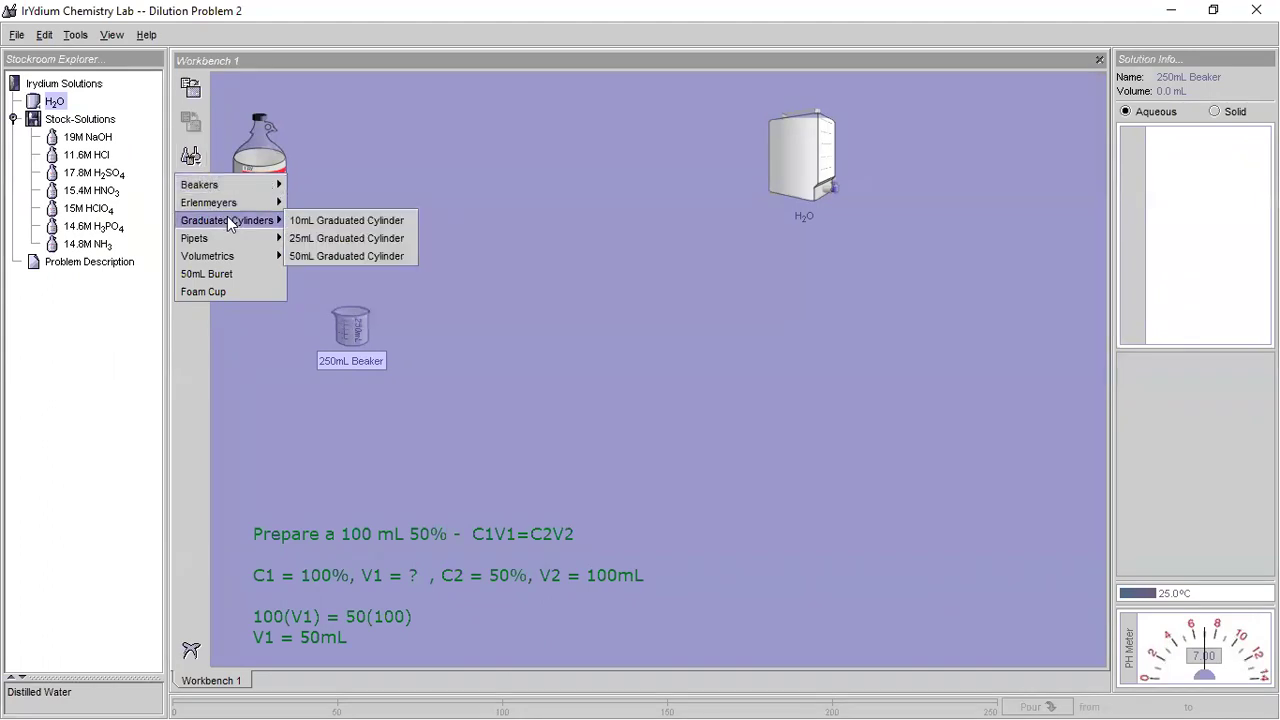
click(304, 256)
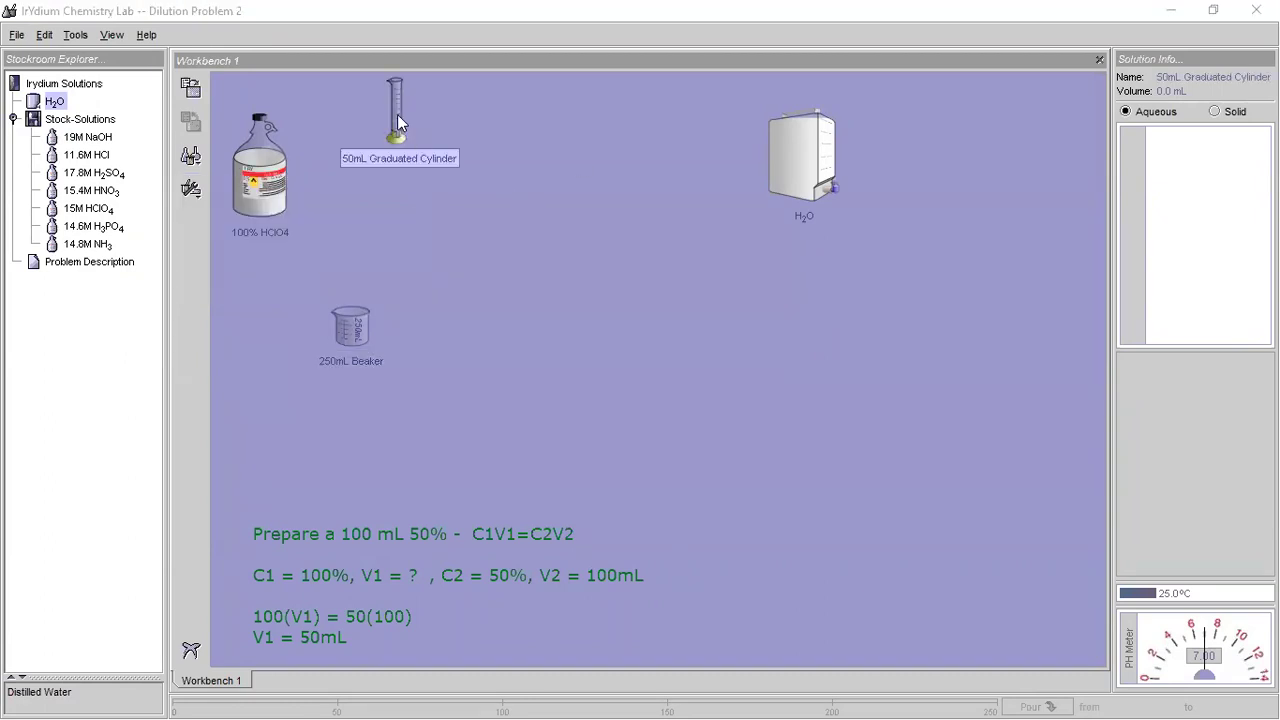
drag(399, 117, 427, 240)
- Add a 100mL volumetric flask between the acid bottle and the H2O container, with the graduated cylinder to its left
click(186, 160)
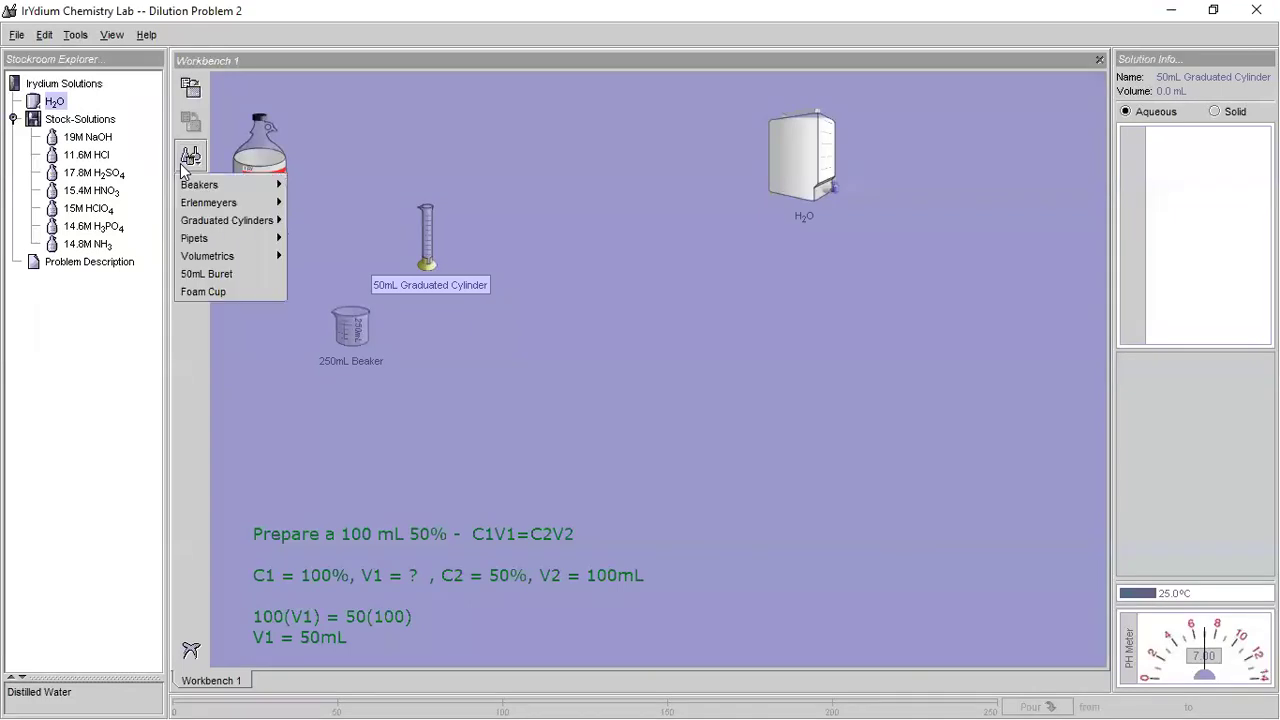
mouse_move(217, 258)
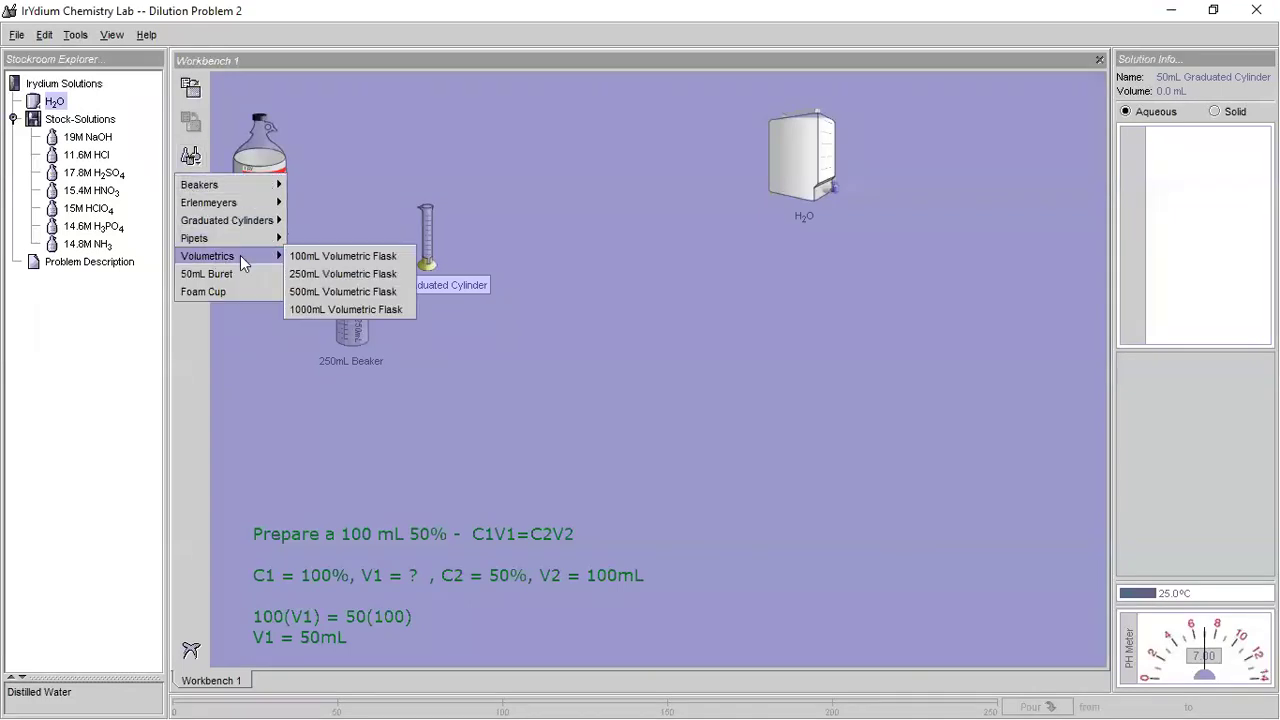
click(308, 258)
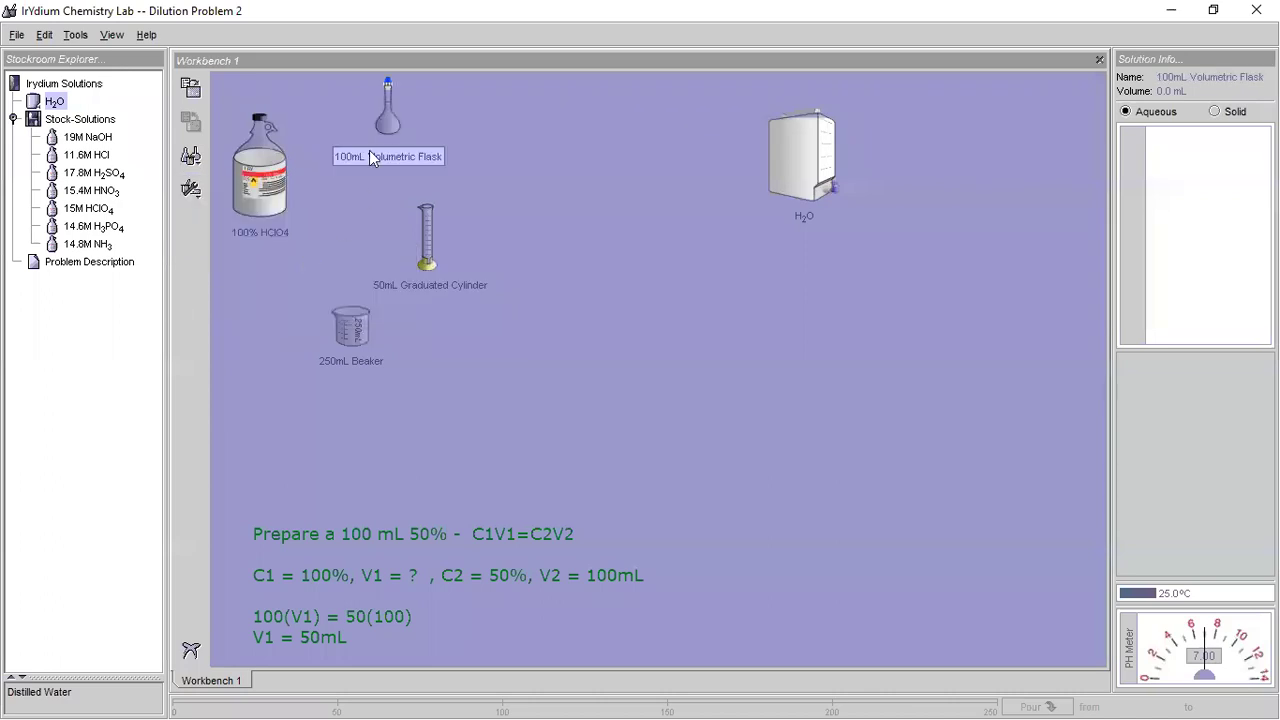
drag(384, 130, 557, 188)
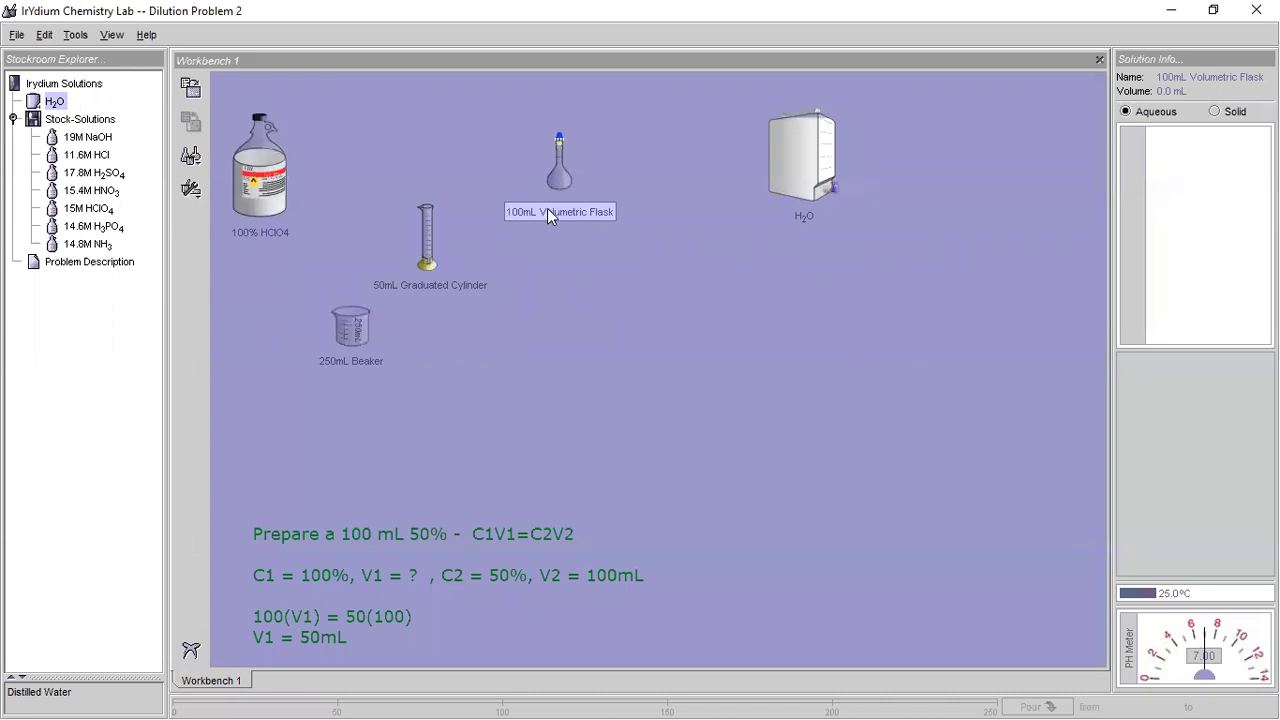
drag(559, 186, 565, 203)
drag(436, 231, 456, 221)
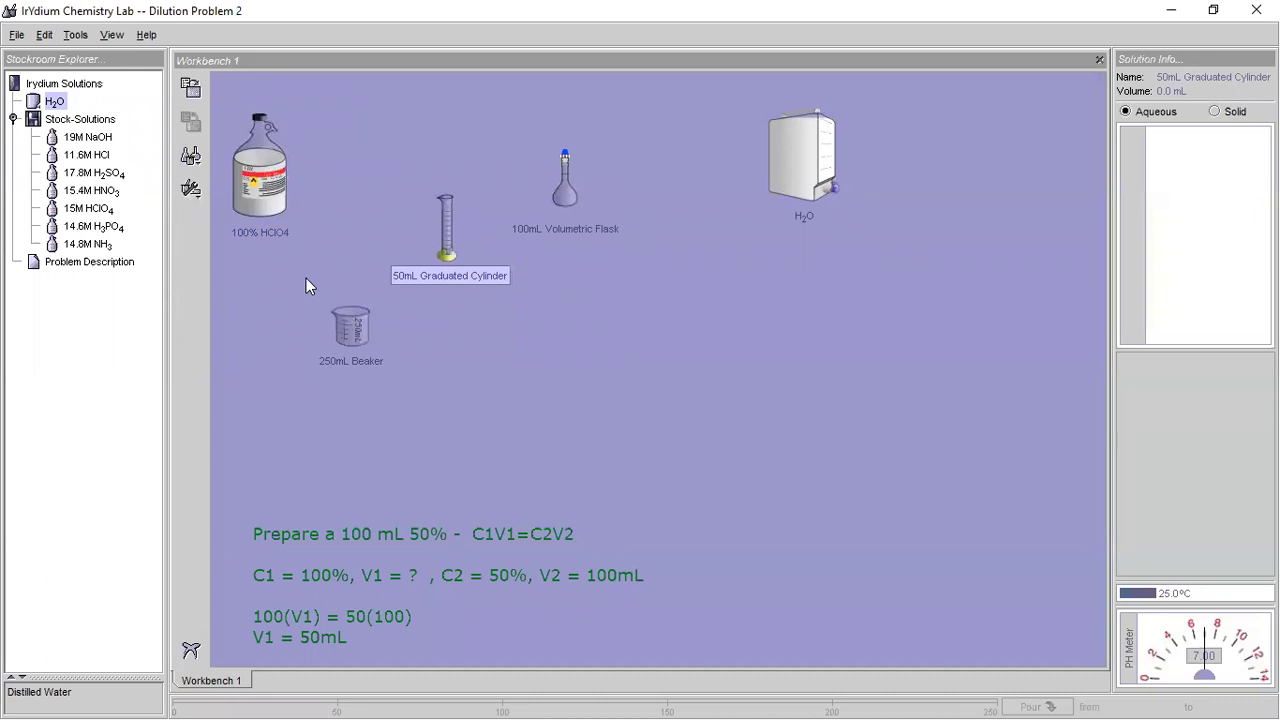
- Pour about 193 mL of 100% HClO4 from the bottle into the 250mL beaker and return the bottle above it
drag(274, 200, 365, 247)
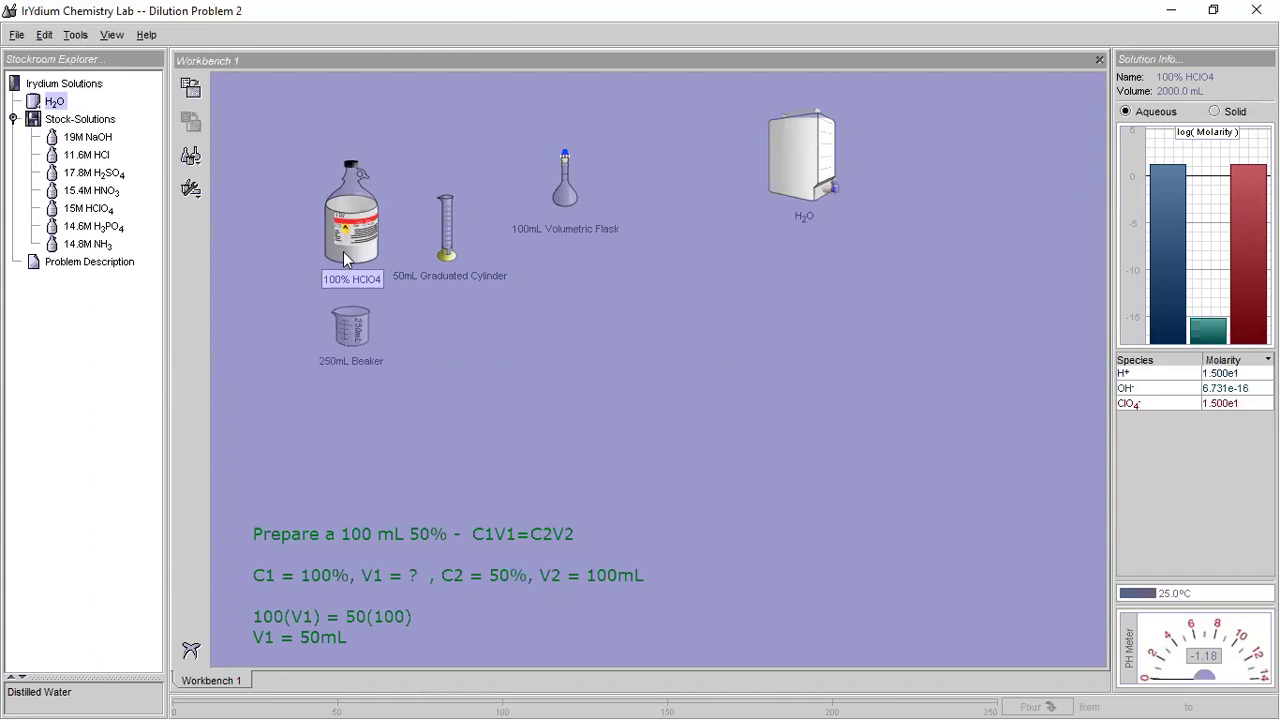
drag(343, 251, 328, 346)
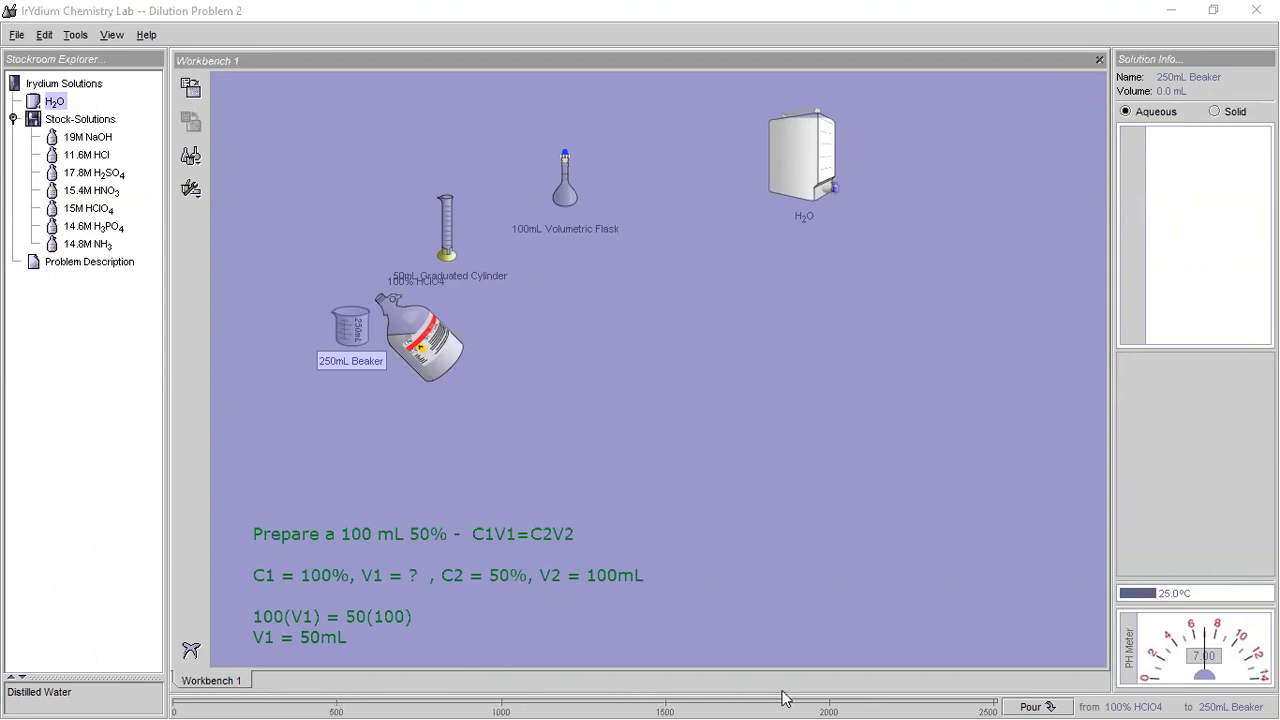
click(1032, 700)
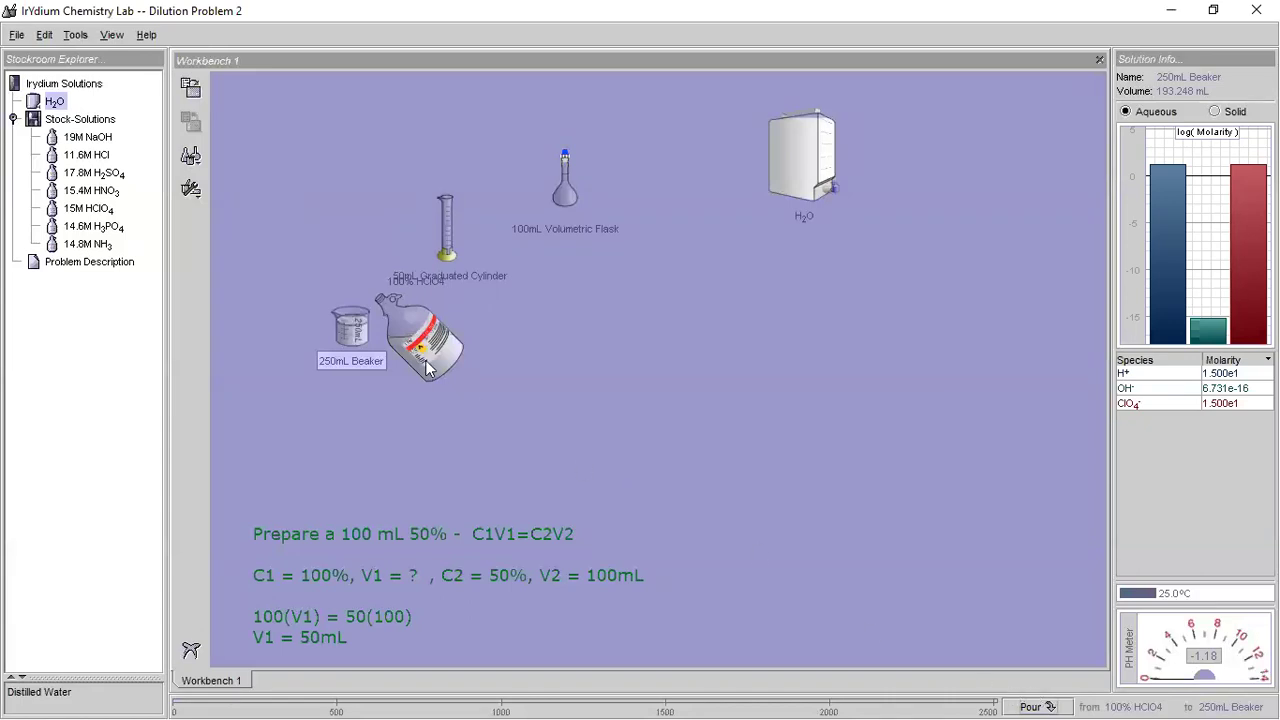
drag(415, 335, 245, 125)
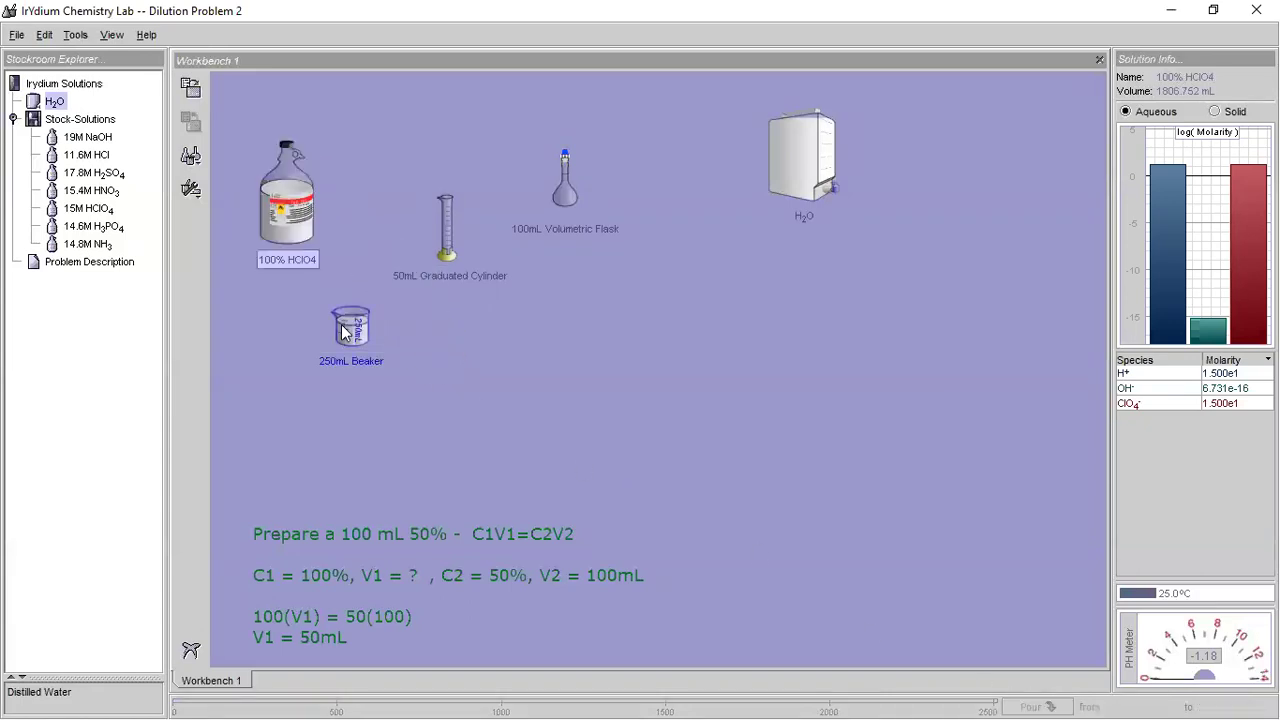
- Pour about 49 mL of acid from the beaker into the 50mL graduated cylinder, and set the two side by side below the bottle
click(348, 338)
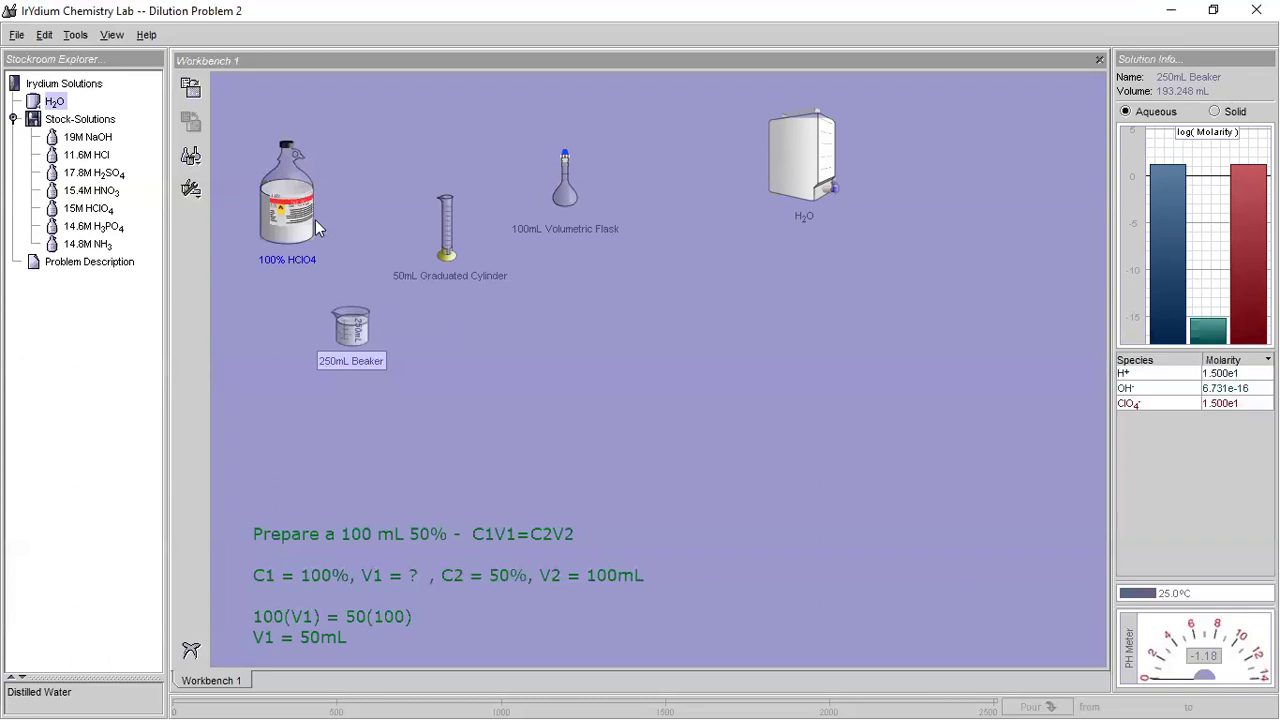
drag(348, 343, 449, 214)
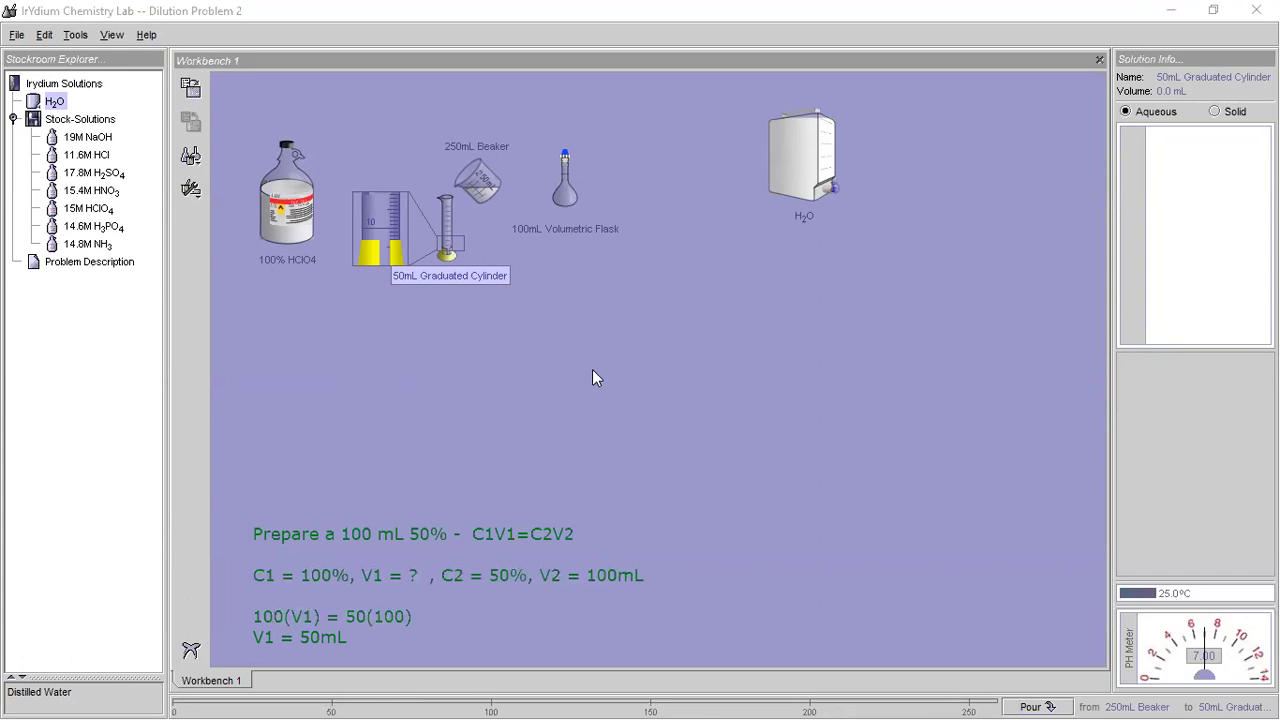
click(1024, 695)
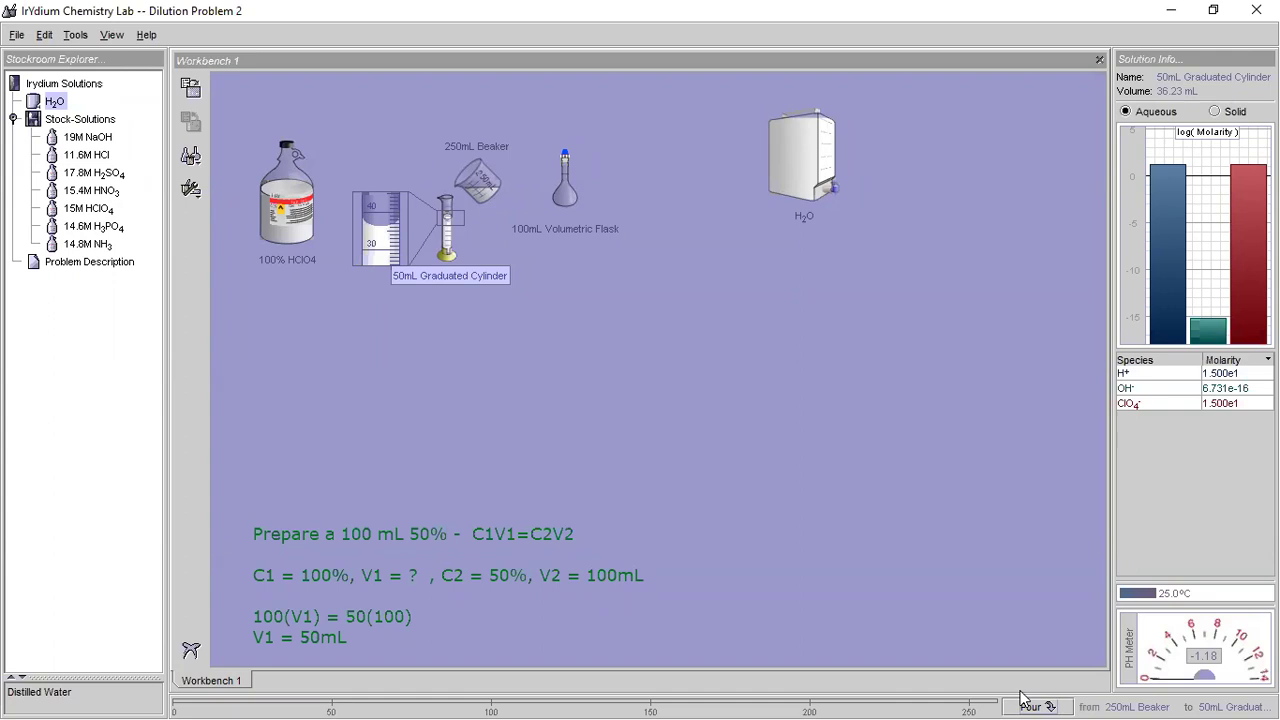
click(1021, 693)
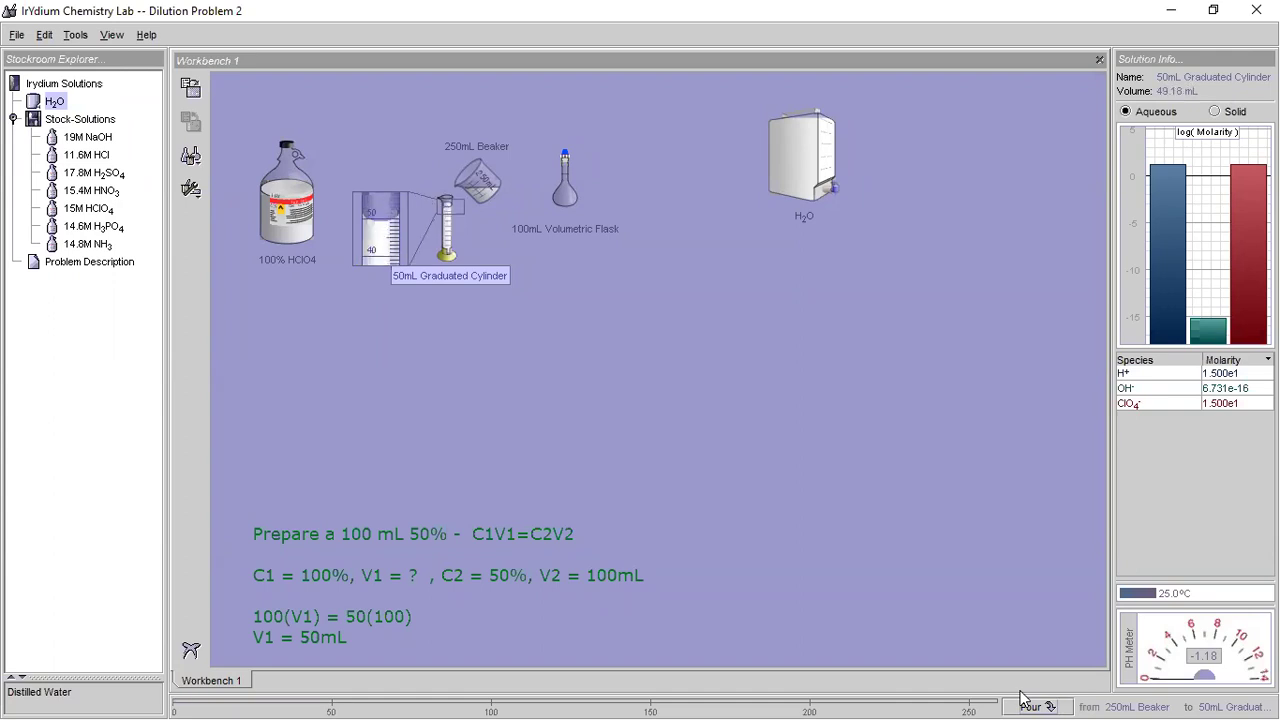
drag(478, 180, 377, 330)
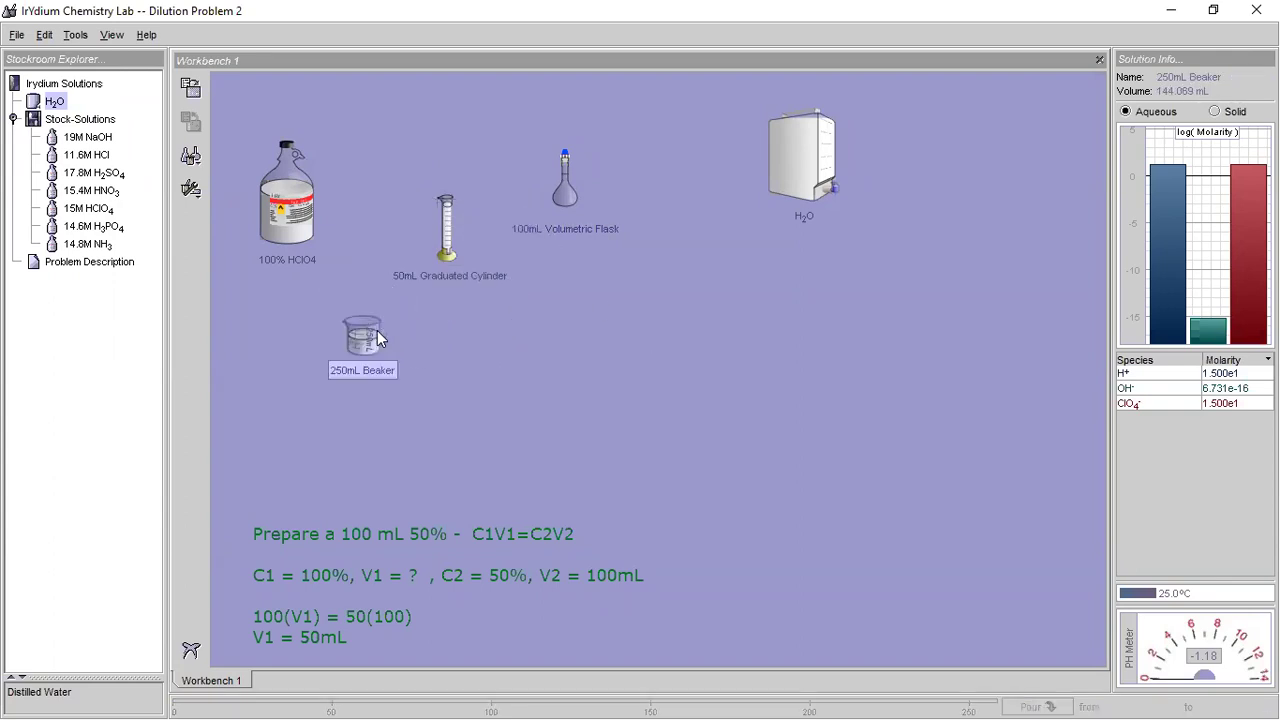
click(446, 227)
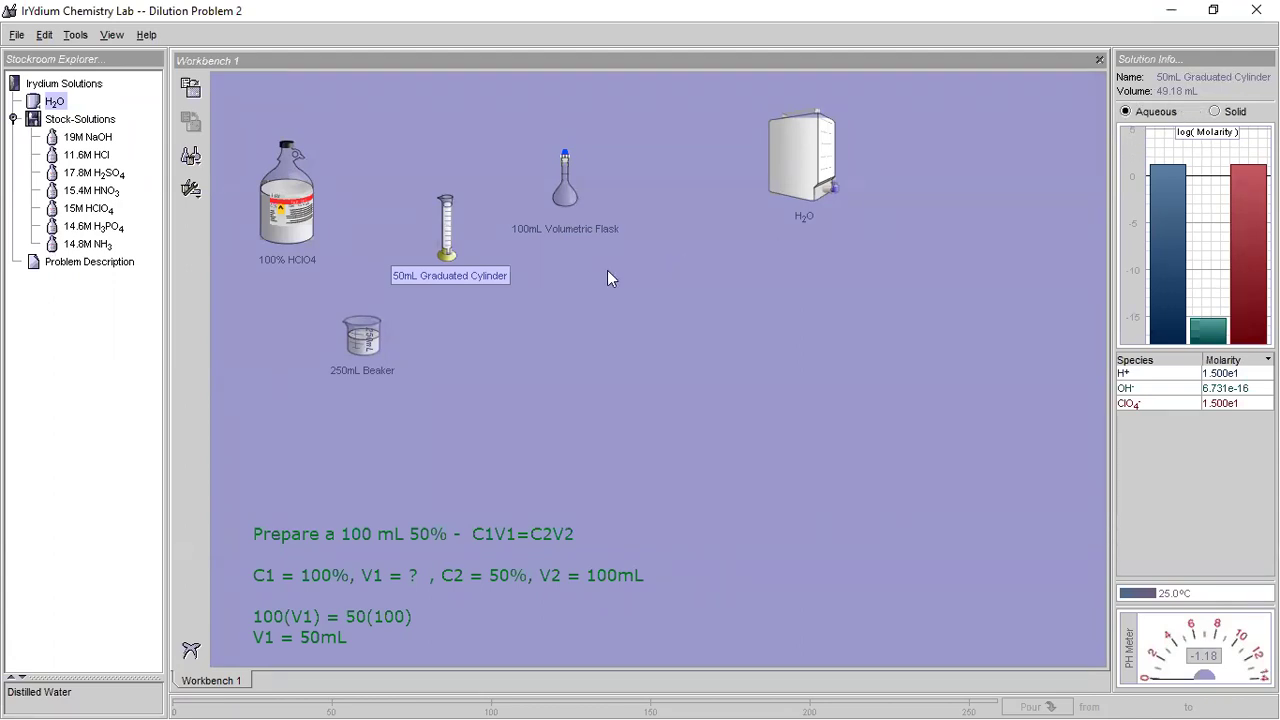
drag(454, 255, 469, 335)
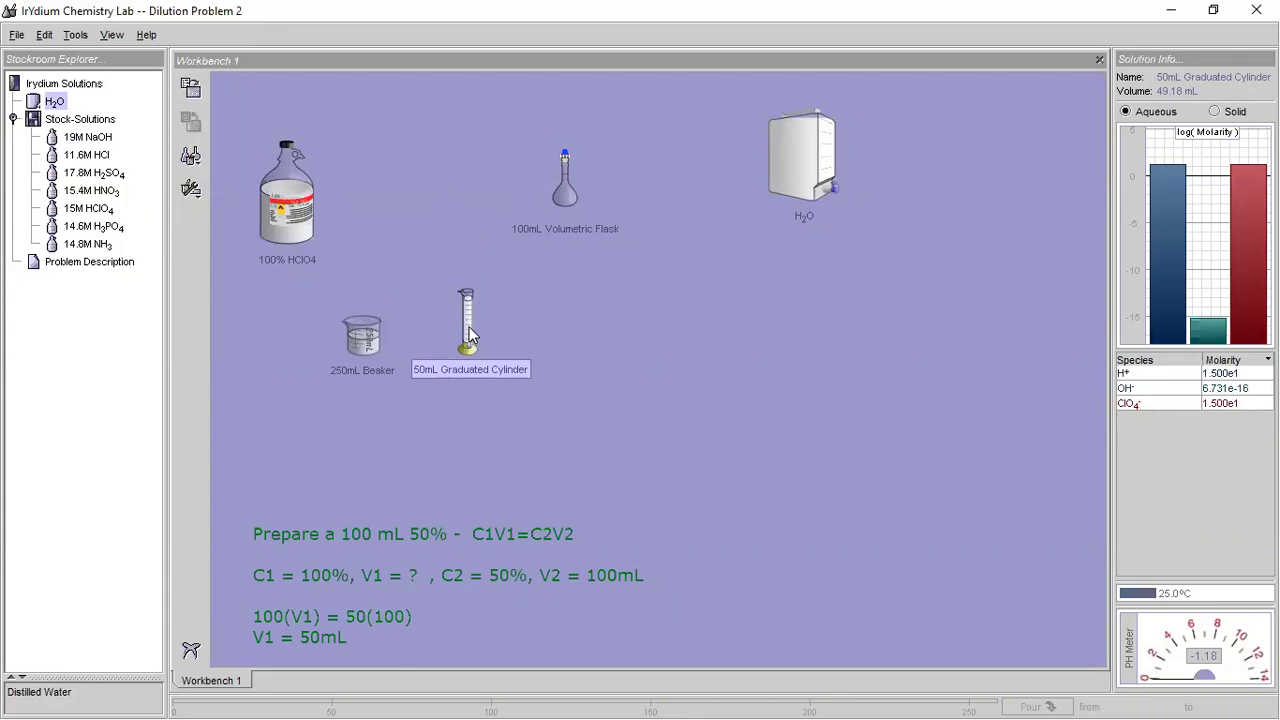
- Add a 5mL pipet and withdraw about 5 mL of acid from the 250mL beaker with it
click(191, 157)
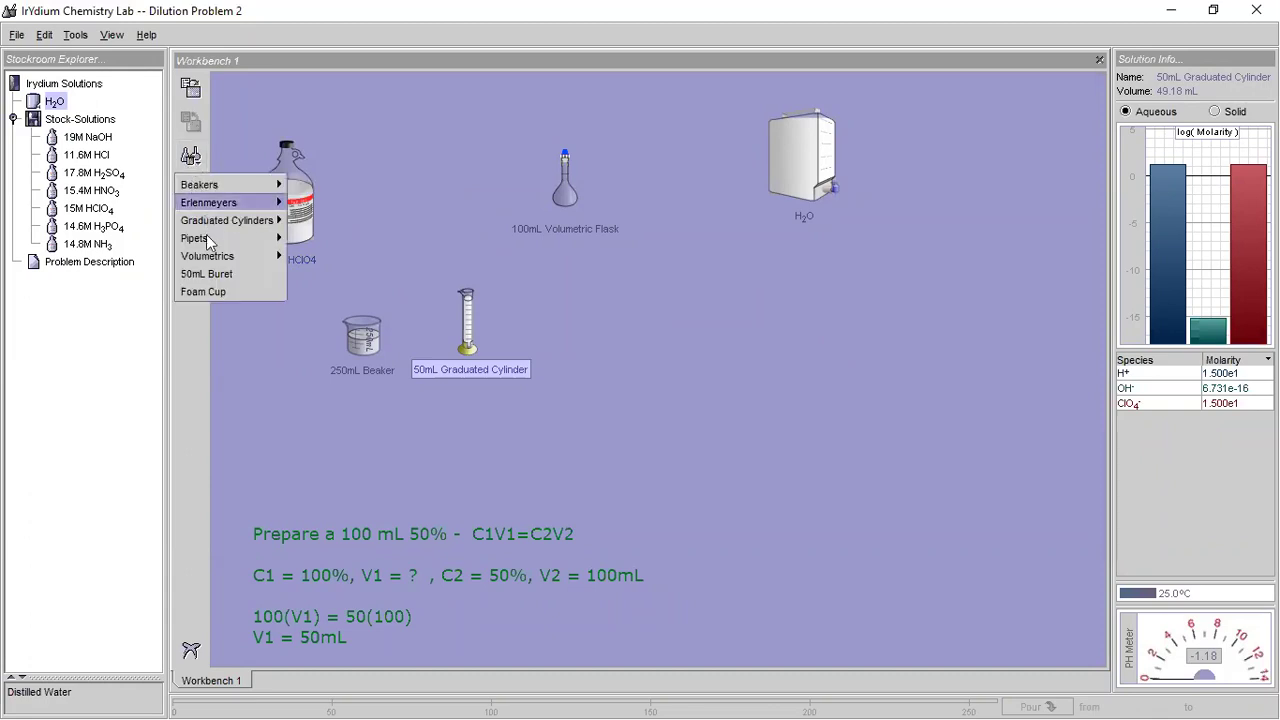
mouse_move(212, 242)
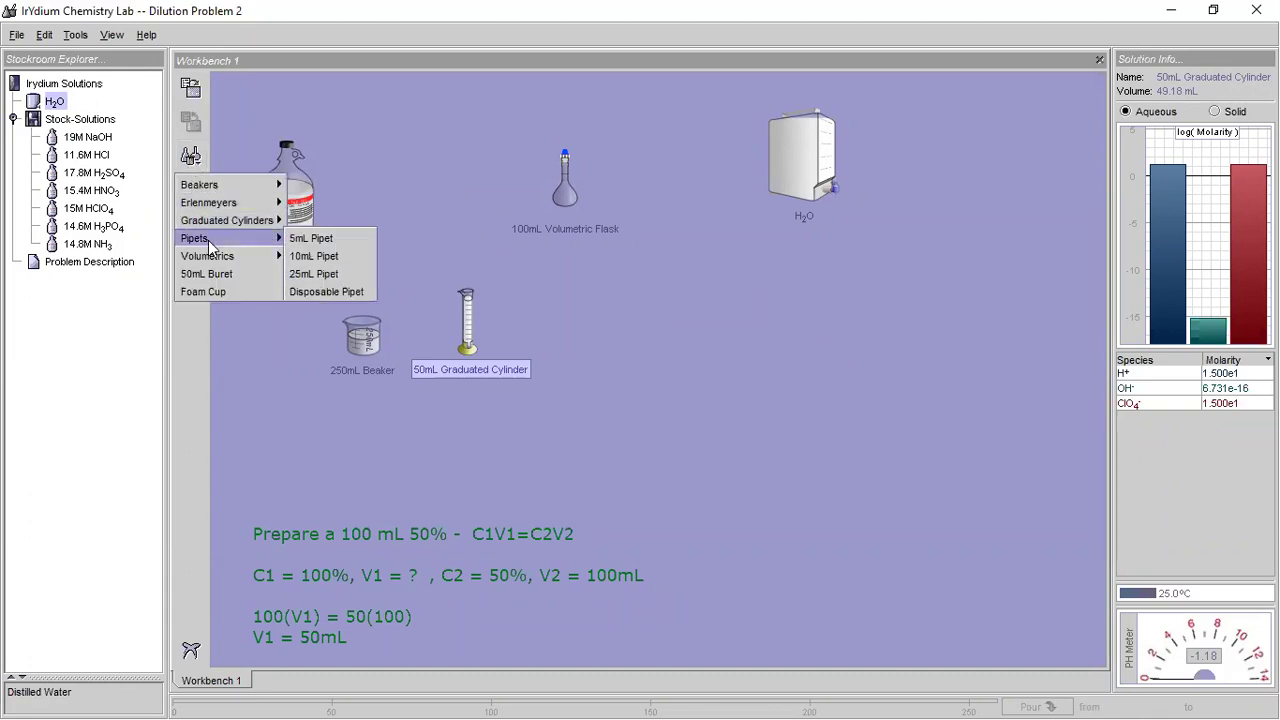
click(298, 241)
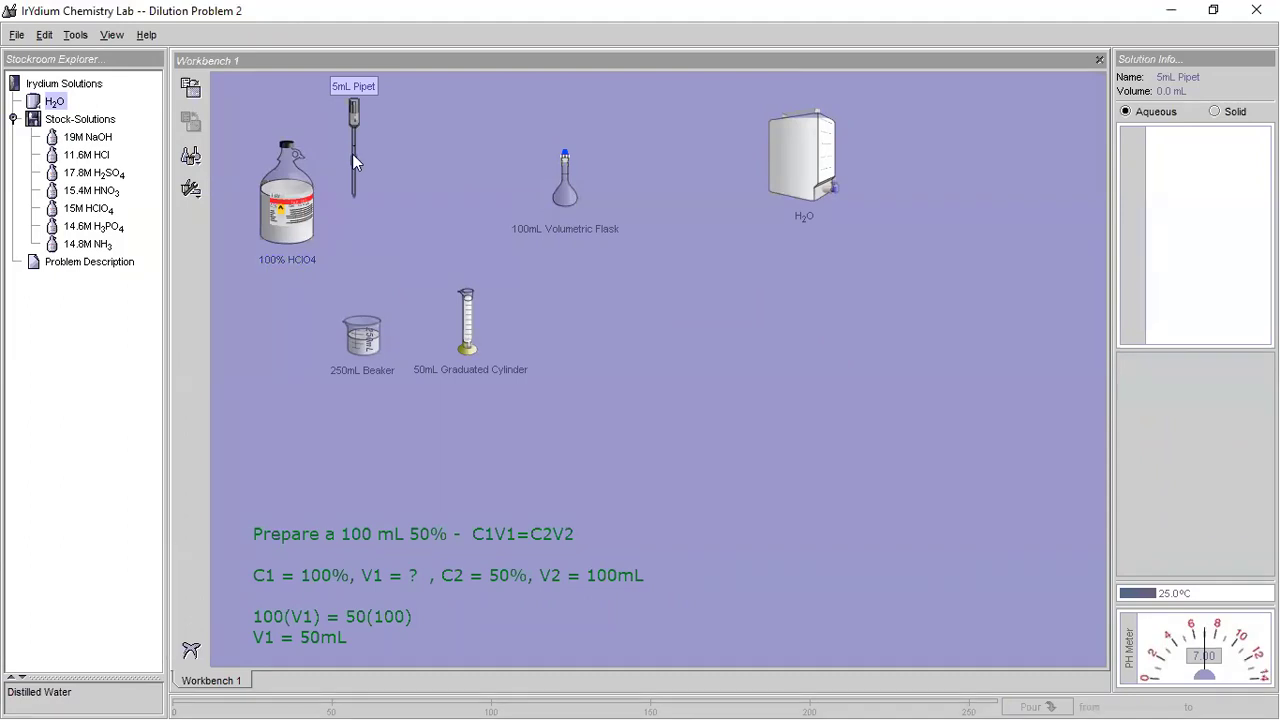
drag(356, 190, 362, 322)
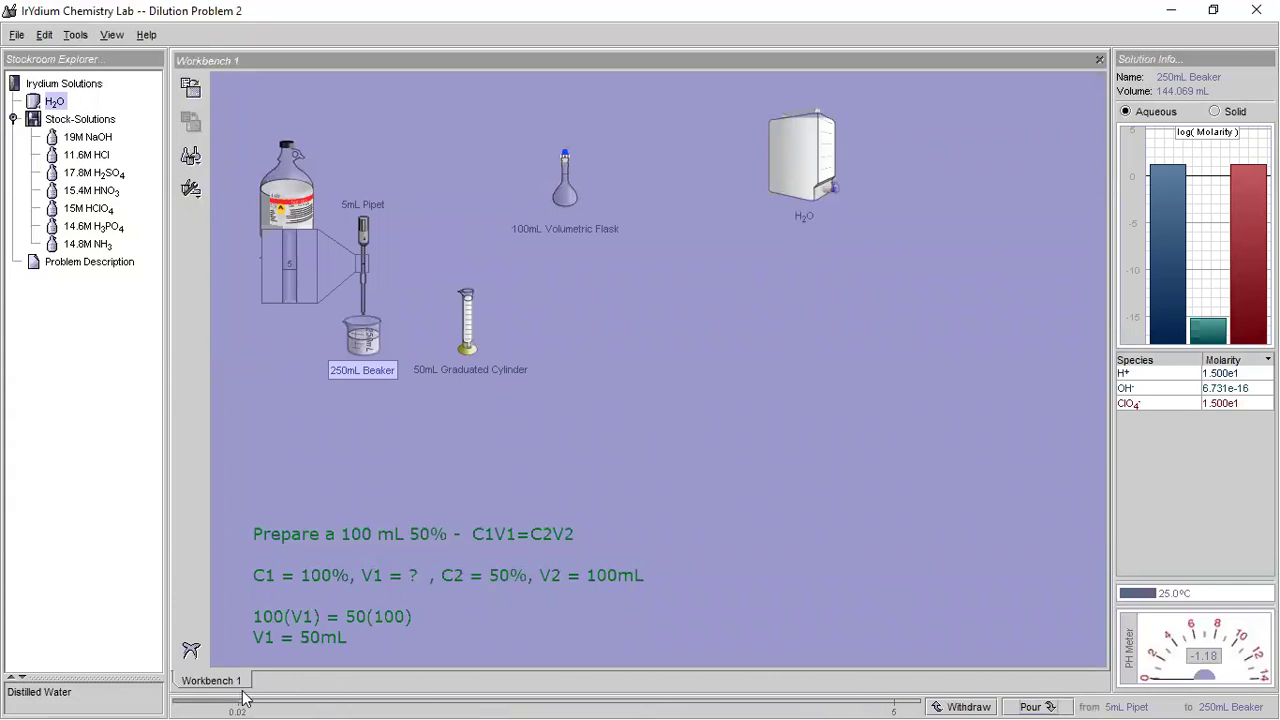
click(941, 697)
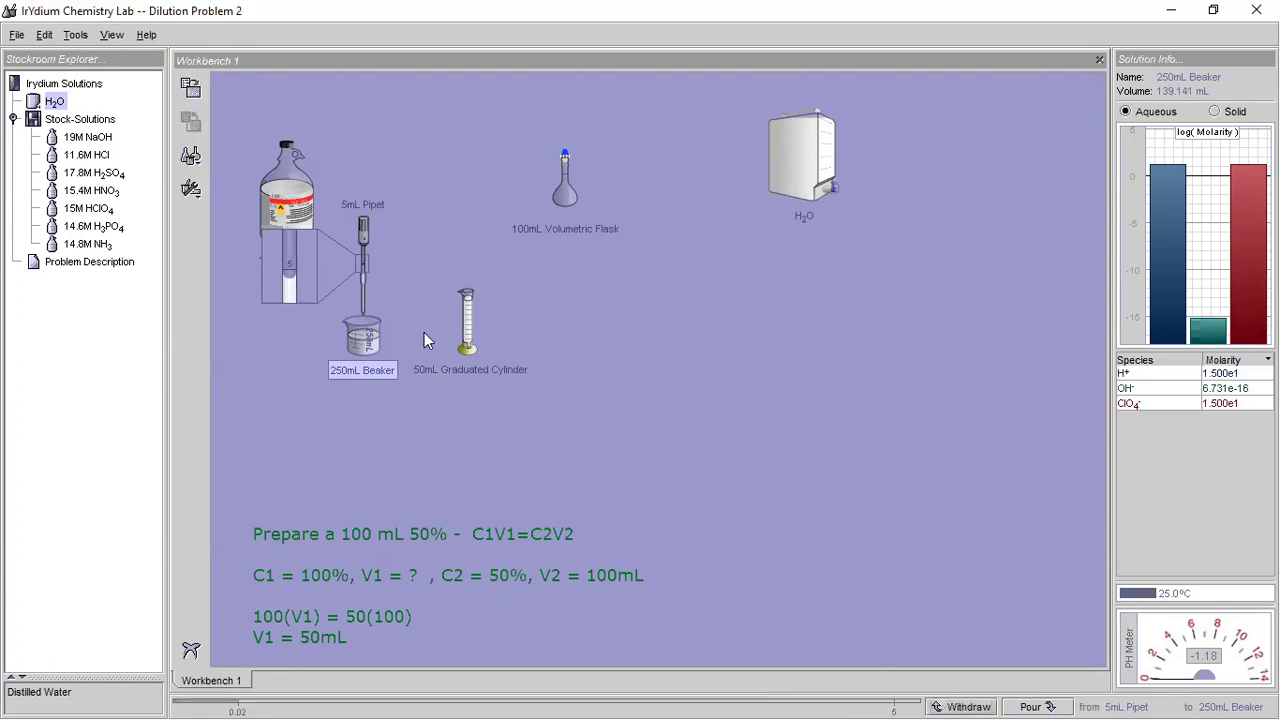
- Dispense acid in small portions from the 5mL pipet into the graduated cylinder until it reaches the 50 mL mark
drag(364, 276, 467, 268)
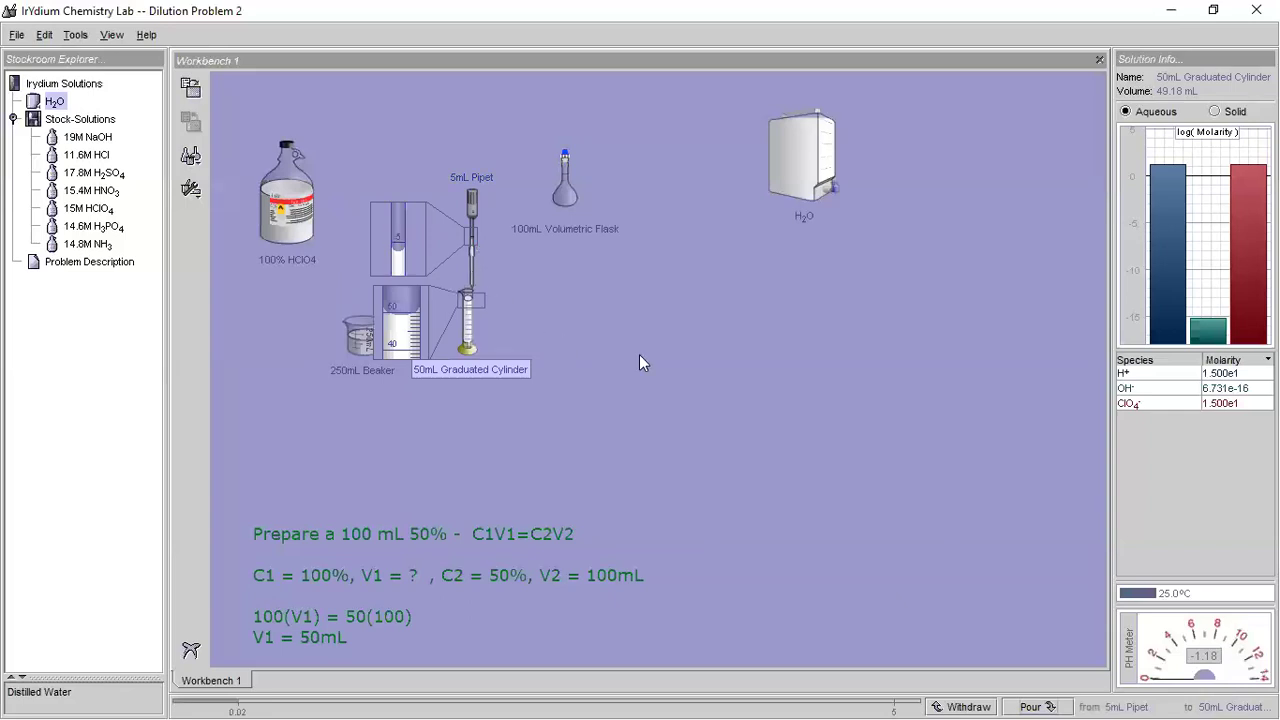
click(1024, 701)
click(1024, 701)
click(1024, 701)
click(1022, 700)
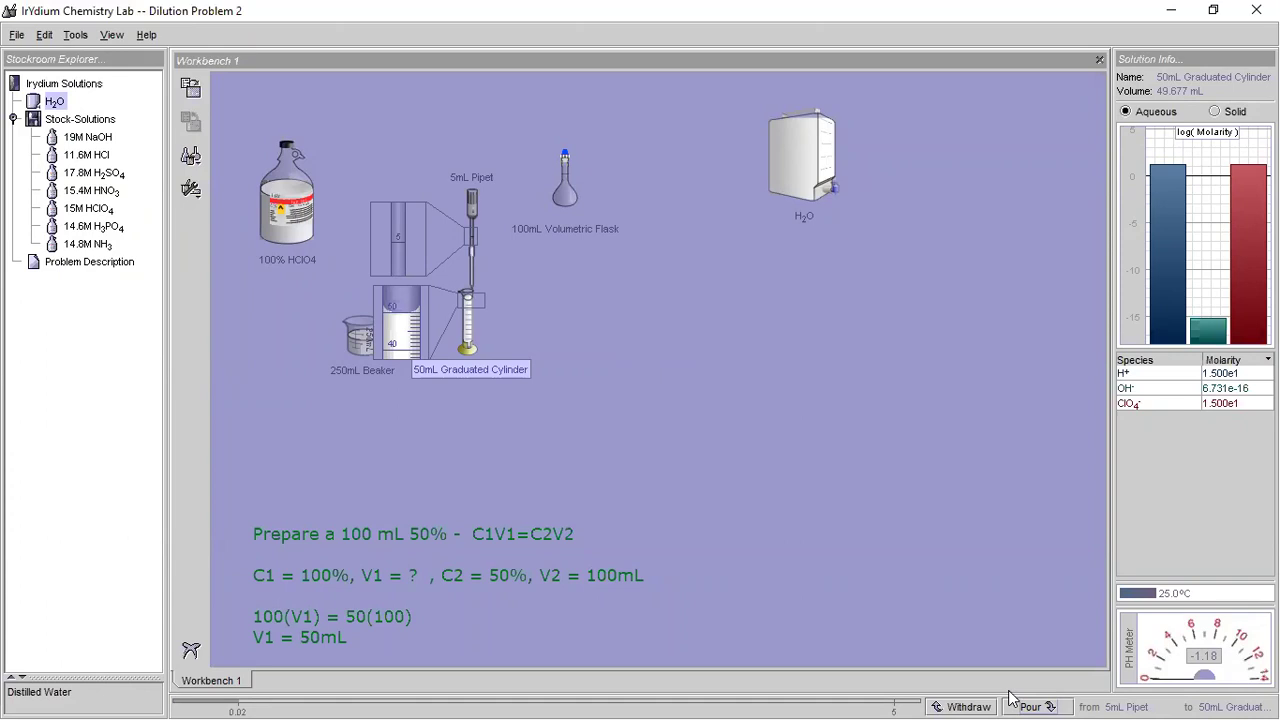
click(1011, 698)
click(1012, 698)
click(1012, 698)
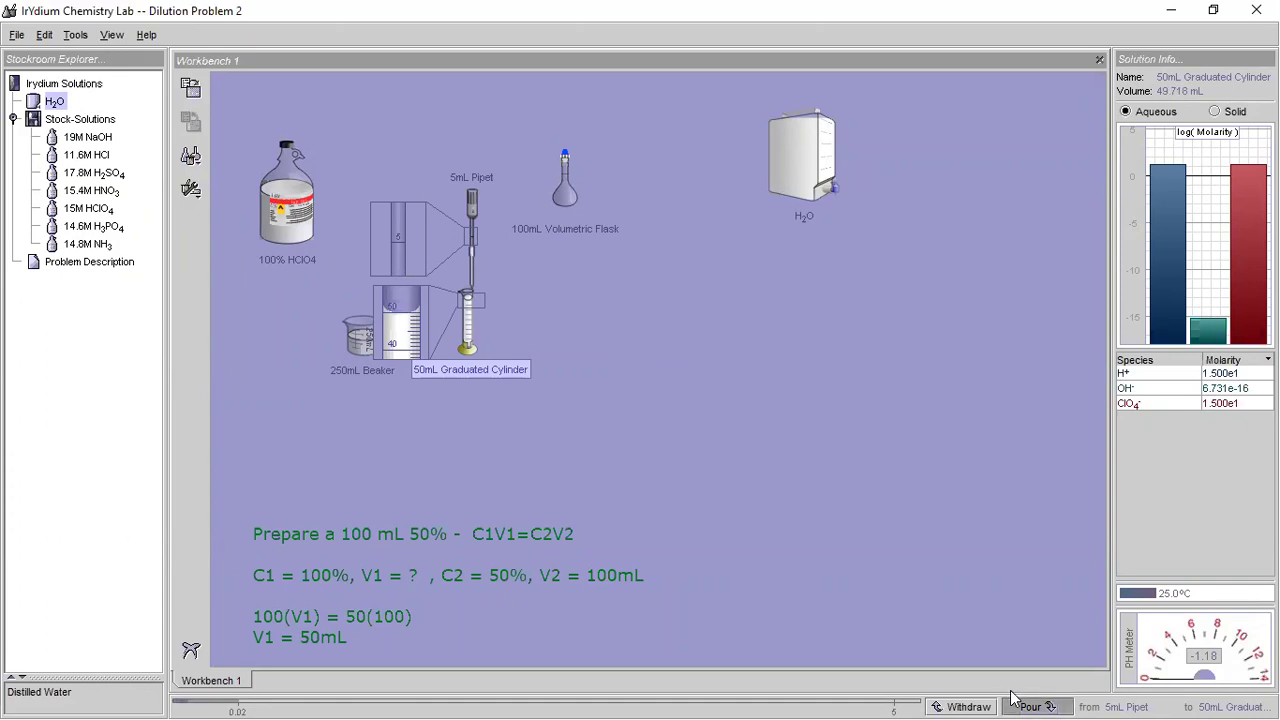
click(1012, 698)
click(1012, 698)
click(1012, 698)
click(1012, 698)
click(1012, 698)
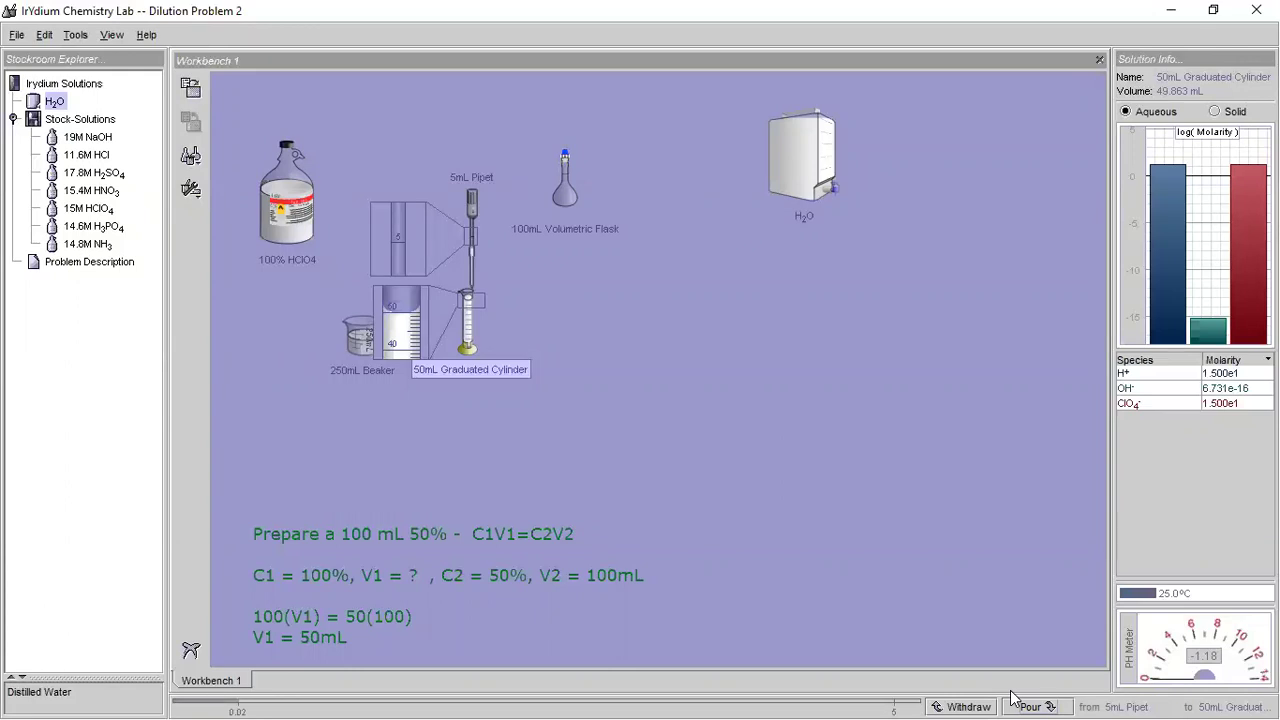
click(1012, 698)
click(1012, 698)
click(1012, 698)
click(1012, 698)
mouse_move(472, 256)
mouse_down()
mouse_move(367, 219)
mouse_move(470, 275)
mouse_up()
click(1035, 698)
click(1035, 698)
click(1035, 698)
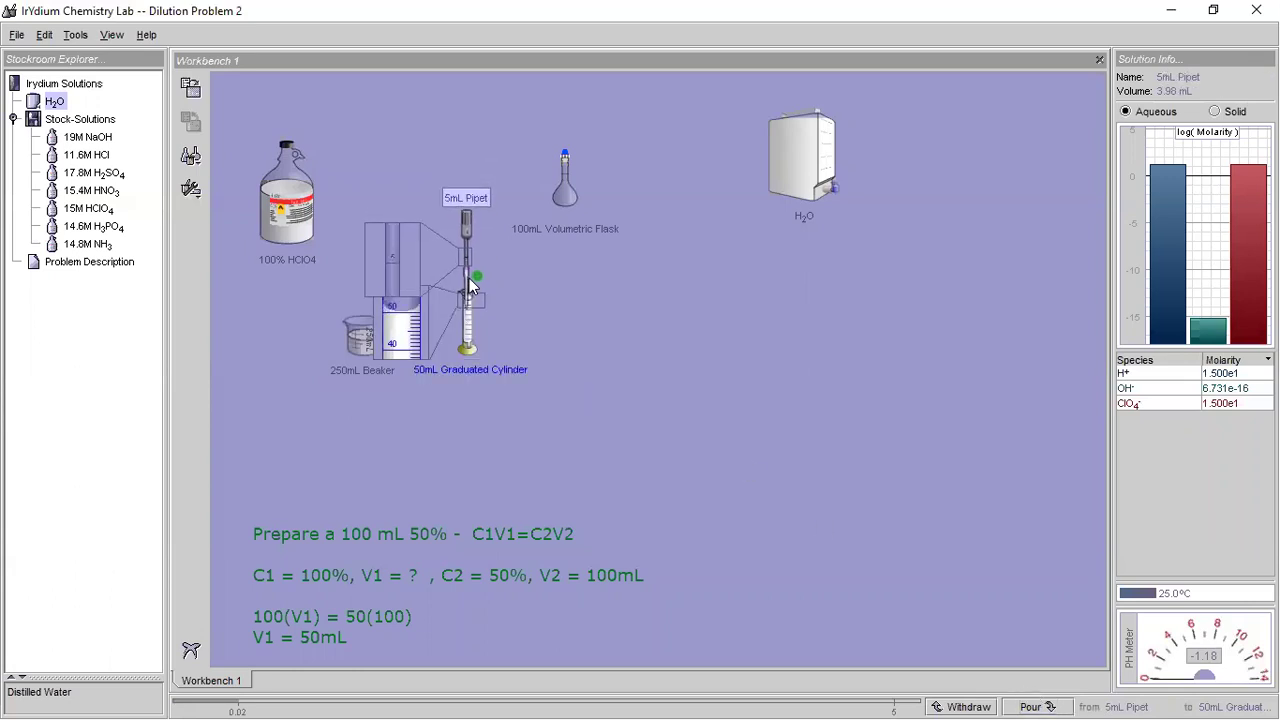
- Withdraw the excess acid with the pipet to bring the cylinder to about 50 mL, and set the pipet beside the acid bottle
click(966, 697)
click(966, 697)
click(966, 697)
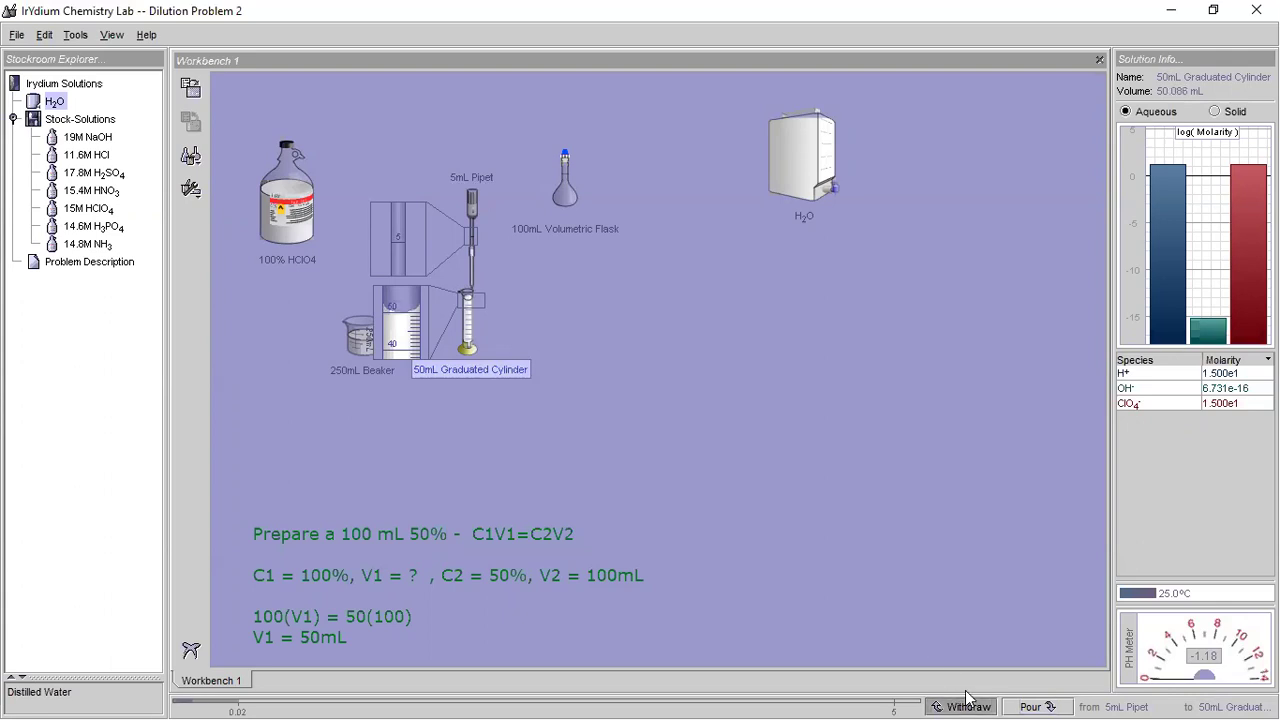
click(966, 697)
click(966, 697)
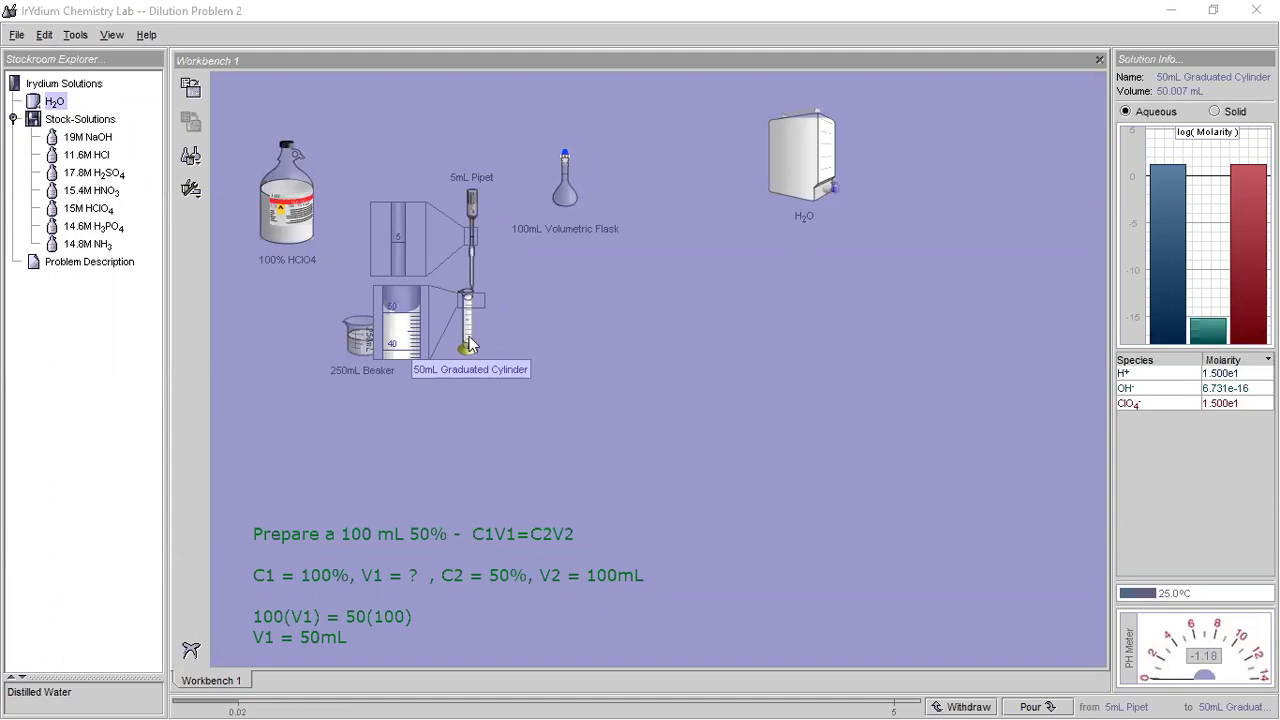
drag(471, 252, 381, 210)
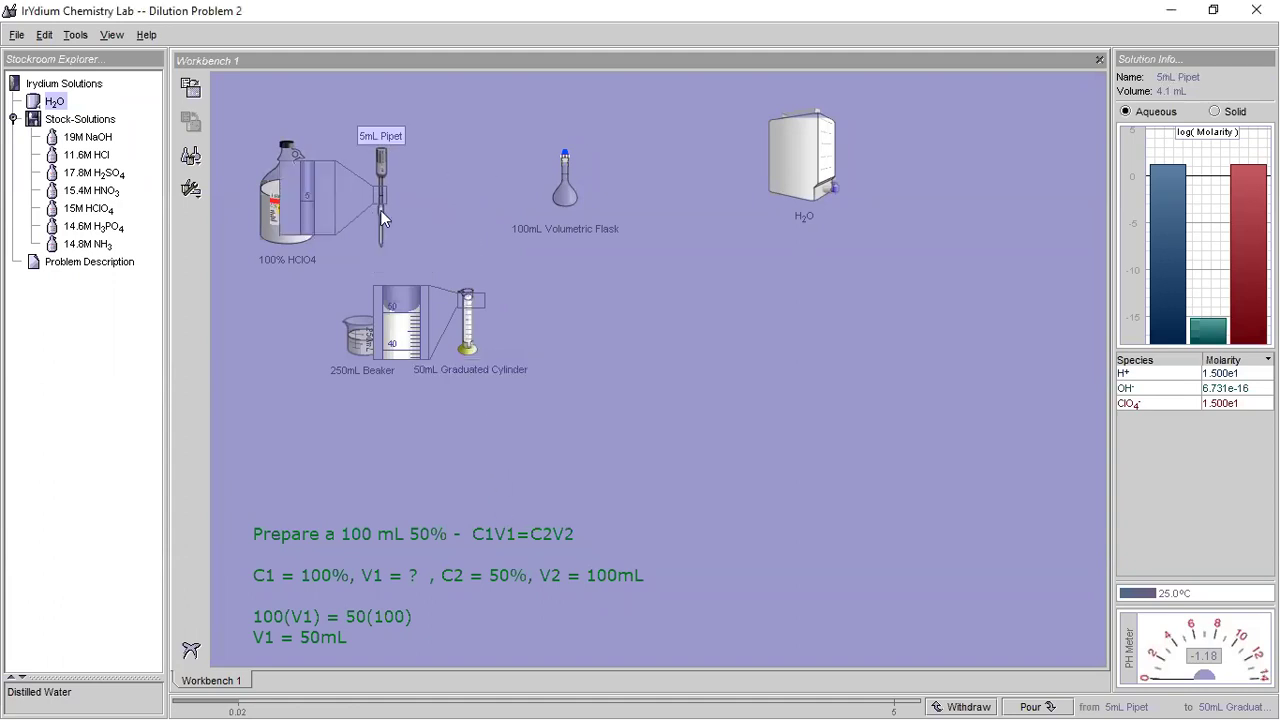
- Move the 100mL volumetric flask beside the cylinder, pour all of the cylinder's acid into it, and set the empty cylinder above the flask
drag(568, 234, 573, 333)
drag(468, 322, 570, 313)
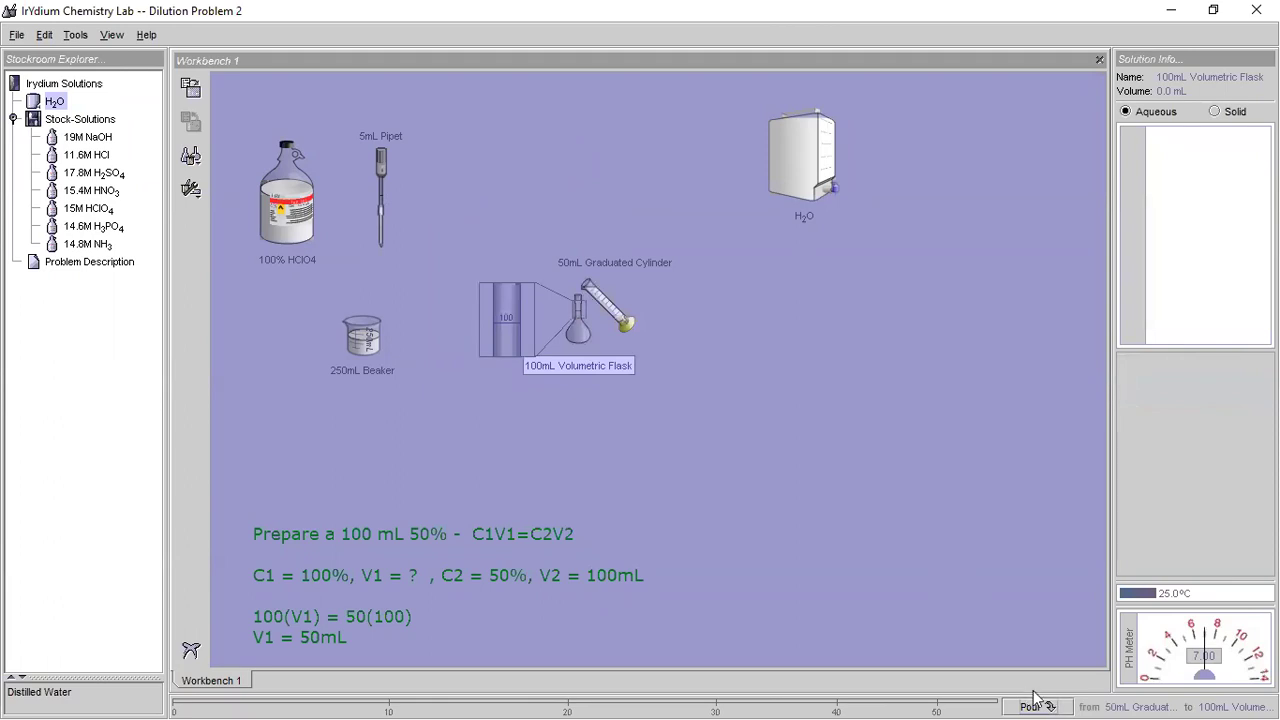
drag(1035, 697, 1035, 697)
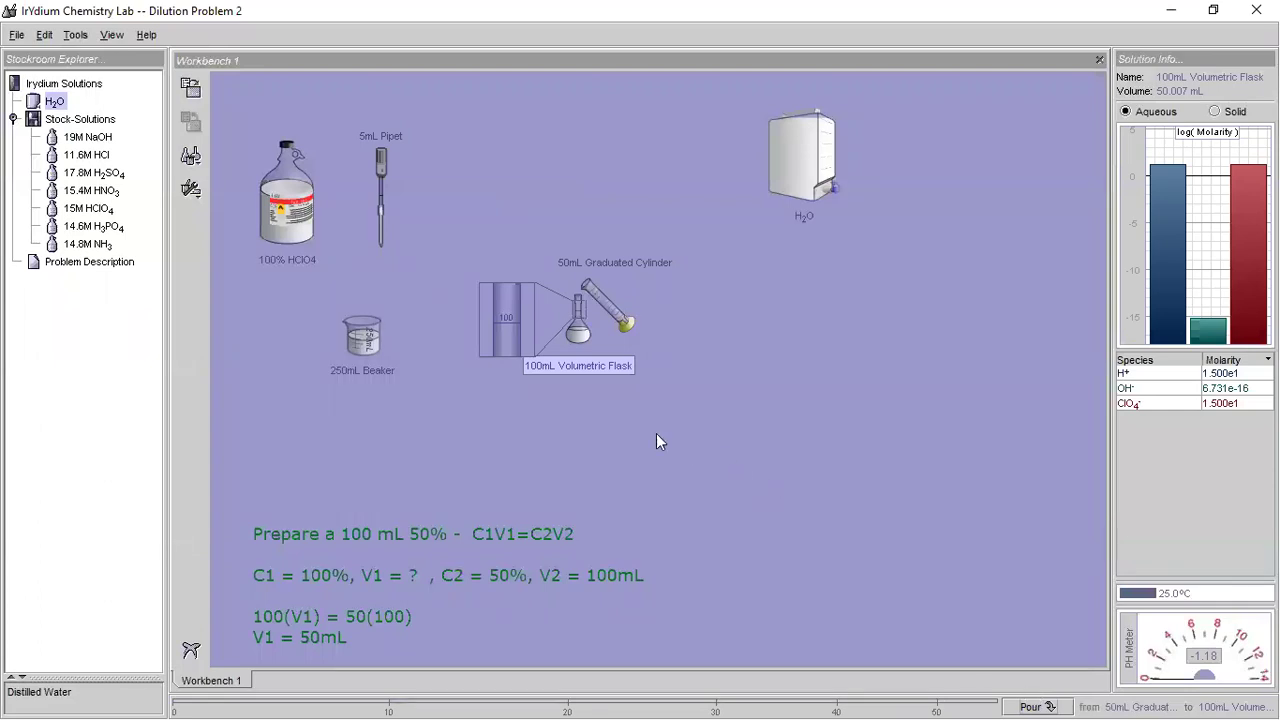
drag(609, 304, 555, 197)
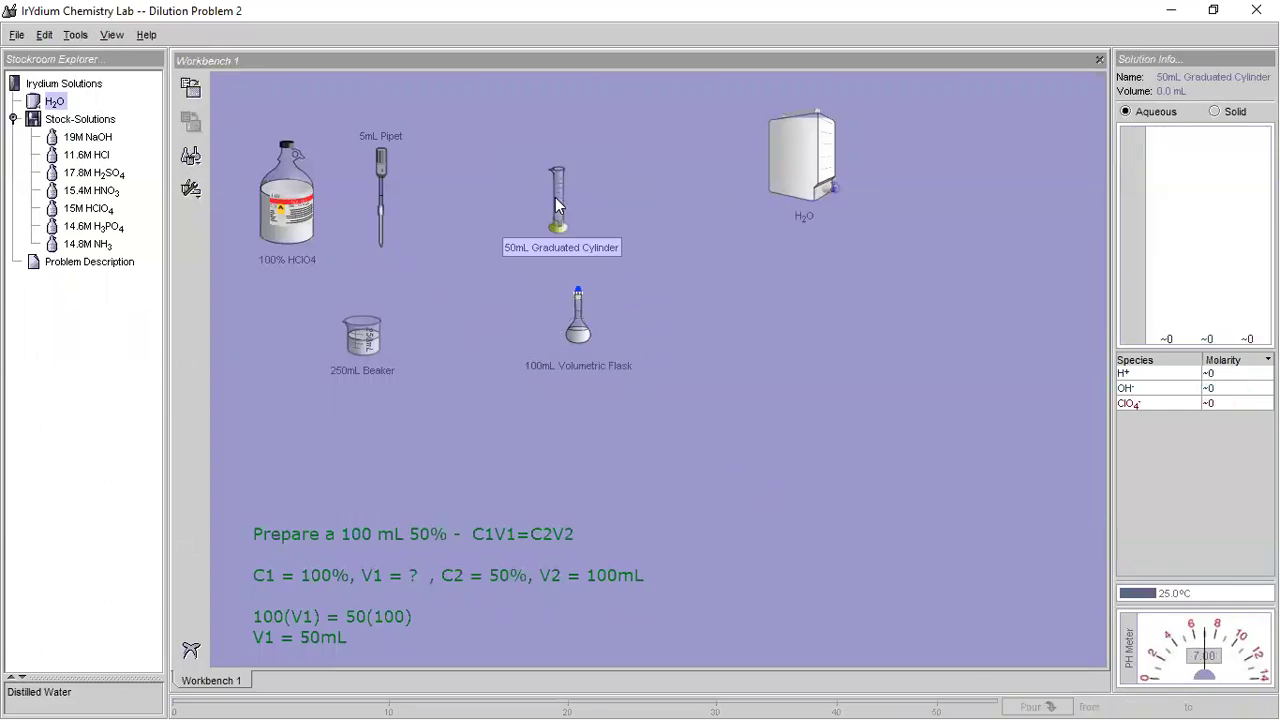
- Move the 100mL volumetric flask slightly lower and set the empty graduated cylinder below the 100% HClO4 bottle
click(578, 335)
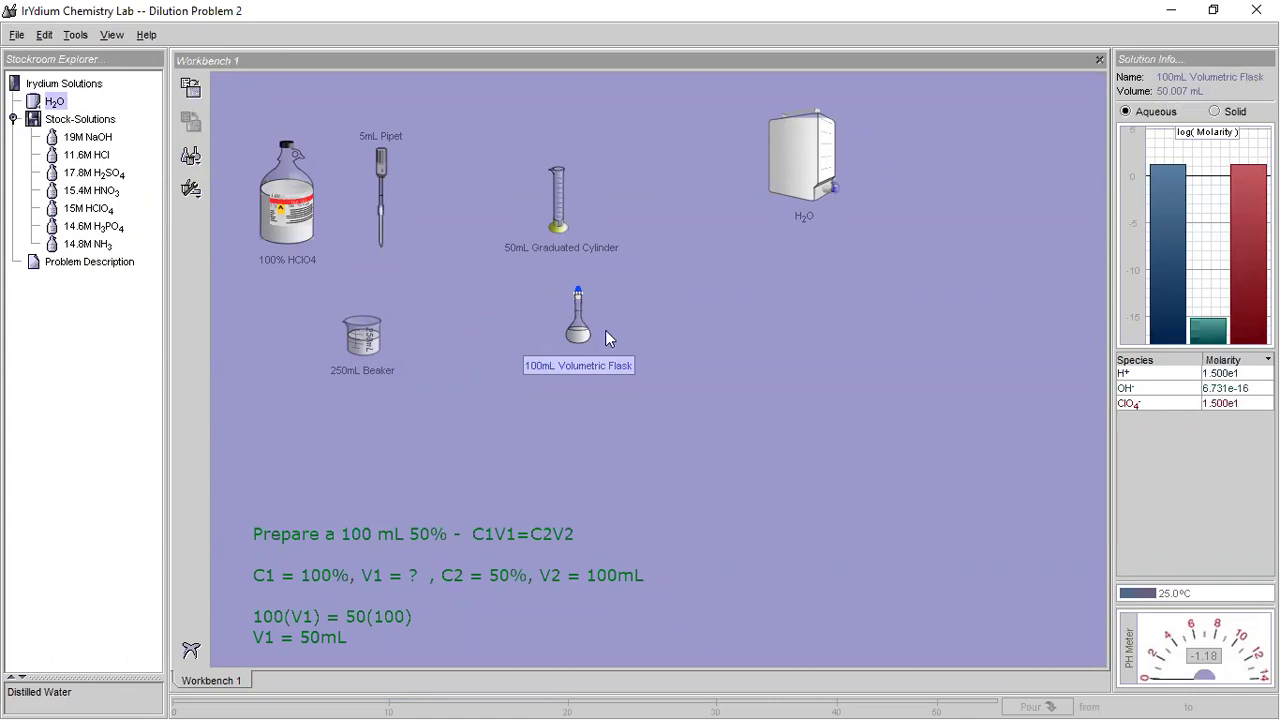
drag(586, 339, 580, 368)
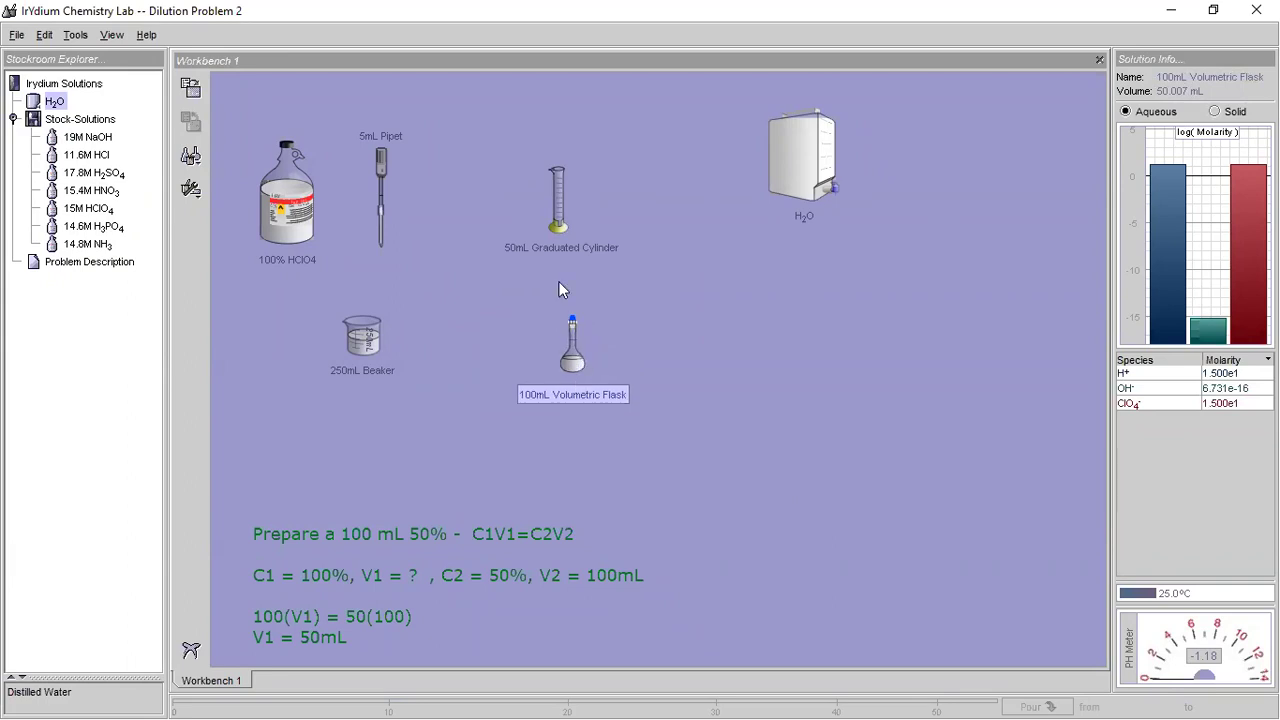
click(560, 204)
drag(448, 258, 290, 326)
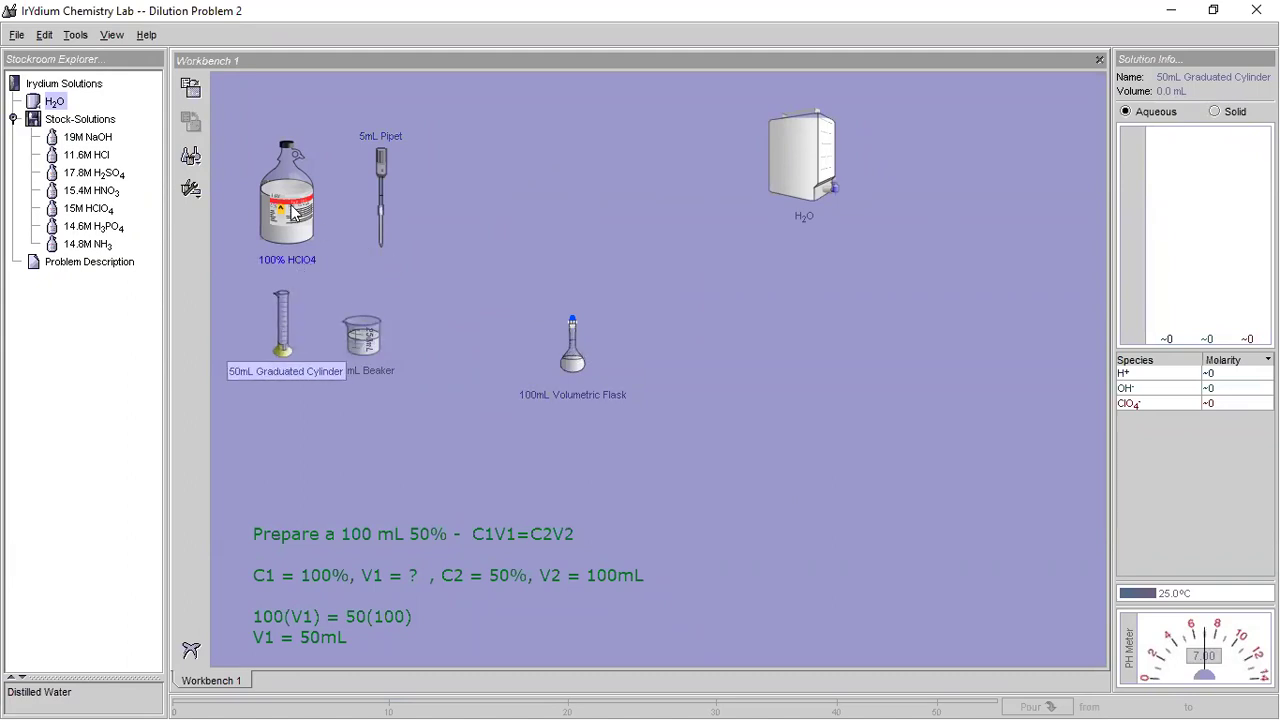
- Add a second 250mL beaker, fill it with about 92 mL of water from the H2O container, and set it near the volumetric flask
click(199, 165)
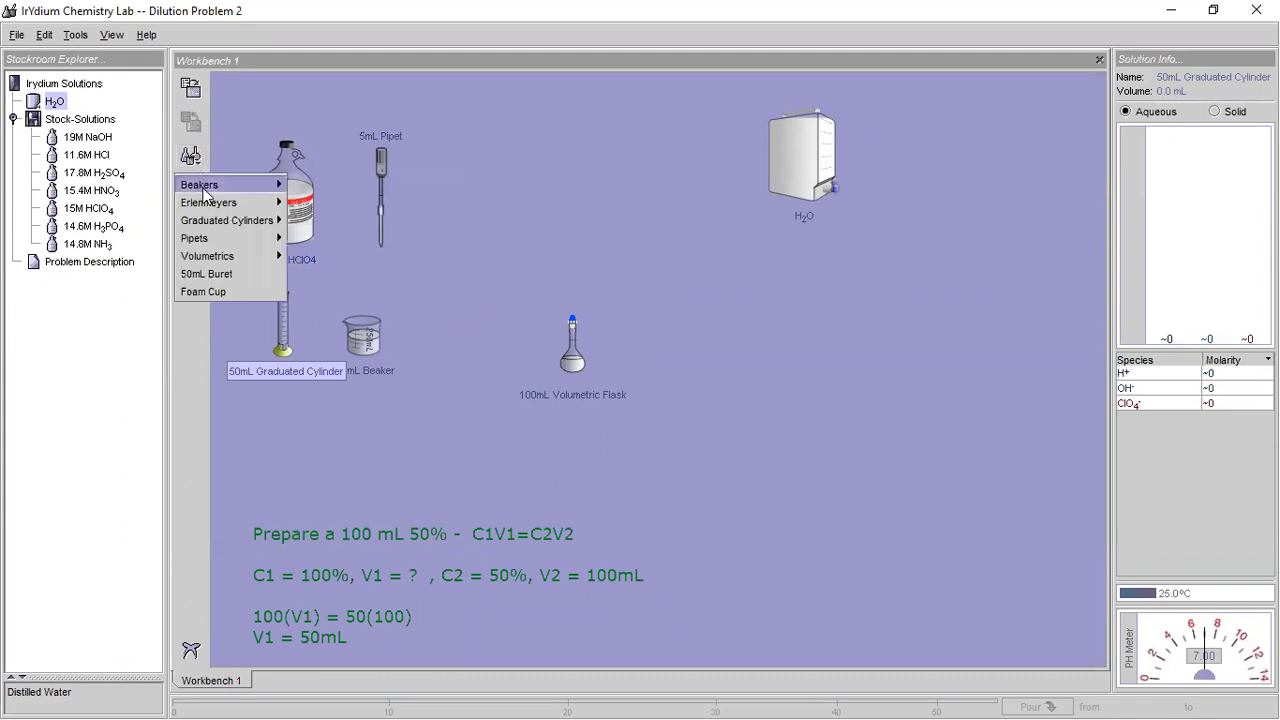
mouse_move(217, 190)
click(316, 186)
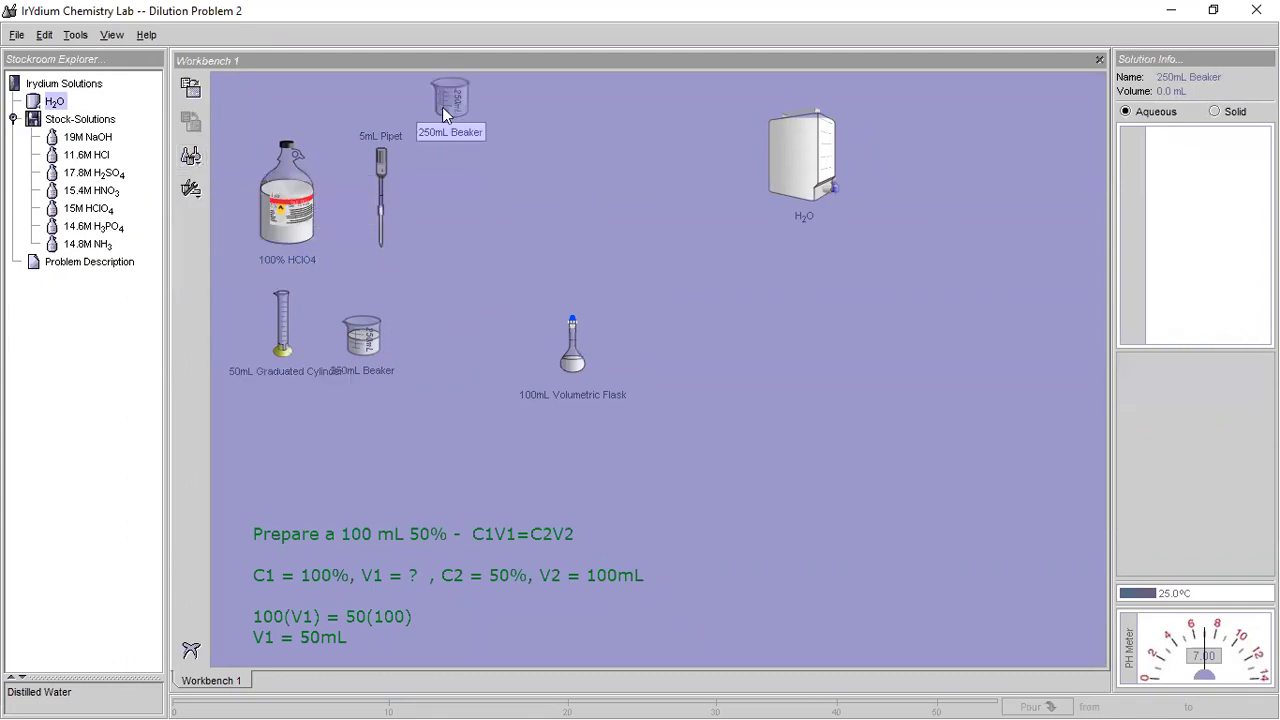
drag(450, 97, 877, 290)
drag(817, 165, 870, 265)
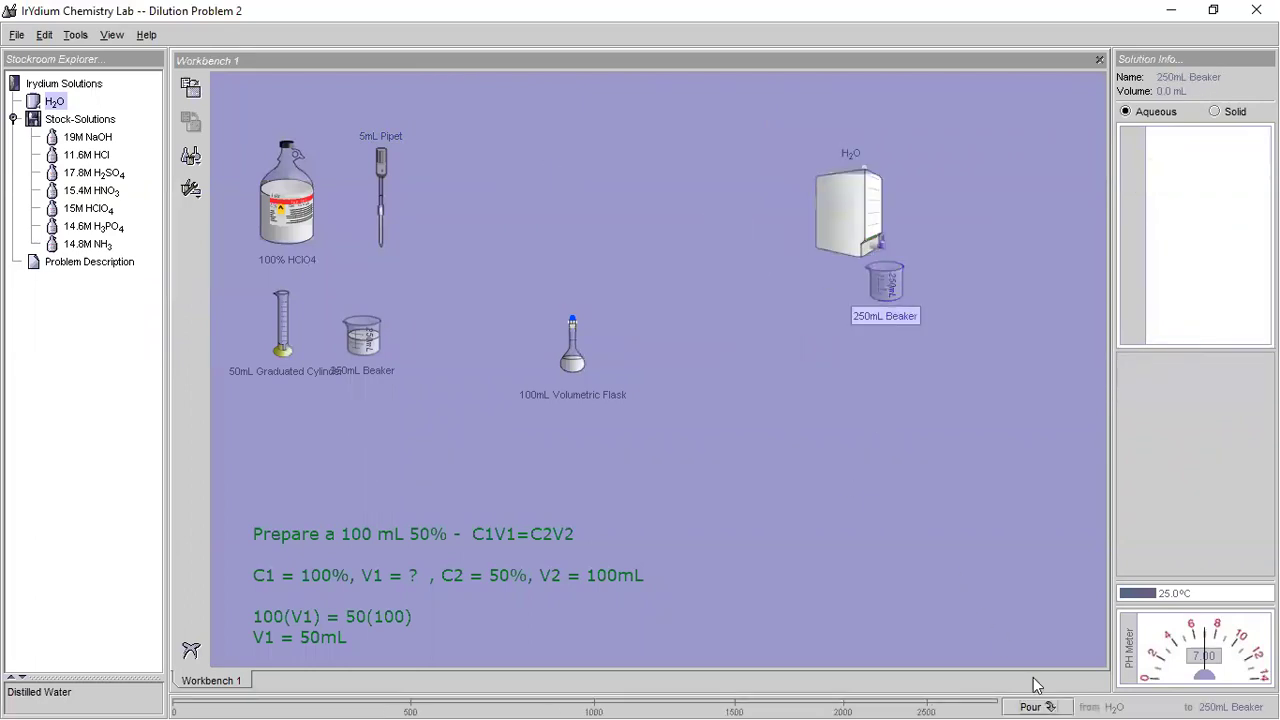
click(1048, 703)
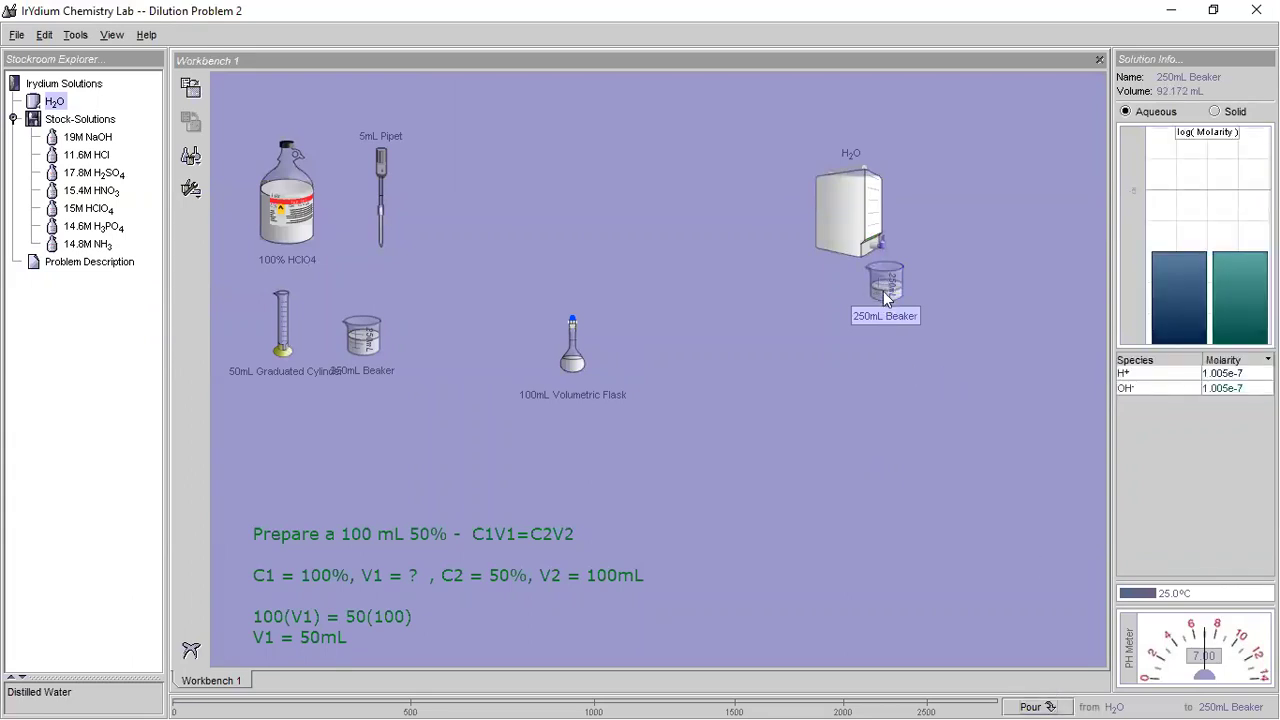
drag(880, 310, 652, 300)
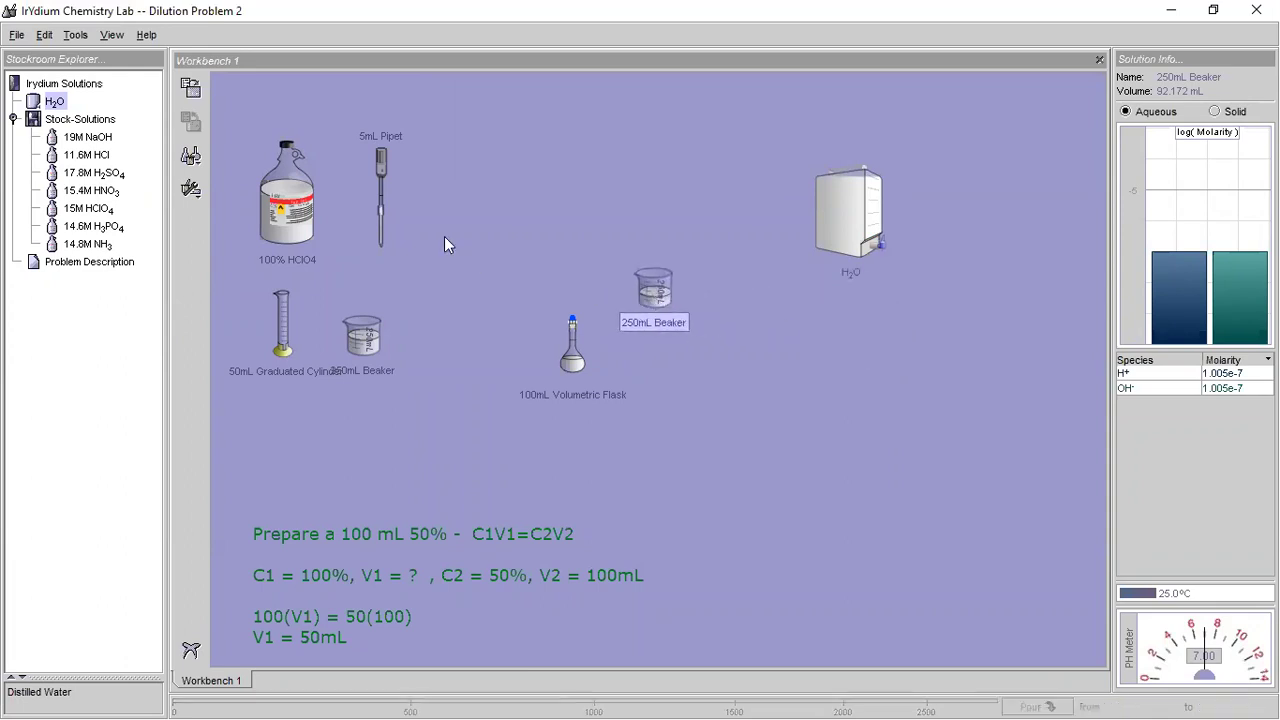
- Remove the used 5mL pipet, the 250mL beaker of acid and the 50mL graduated cylinder from the workbench
right_click(380, 206)
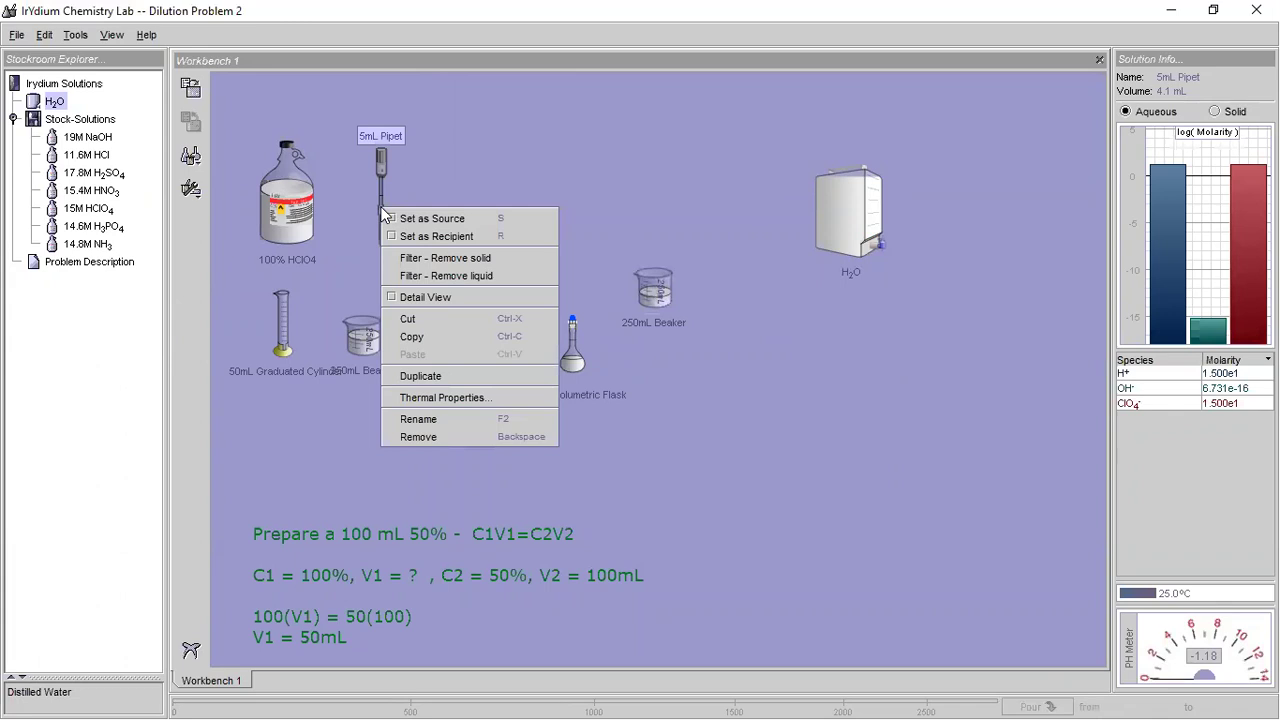
click(433, 438)
right_click(362, 345)
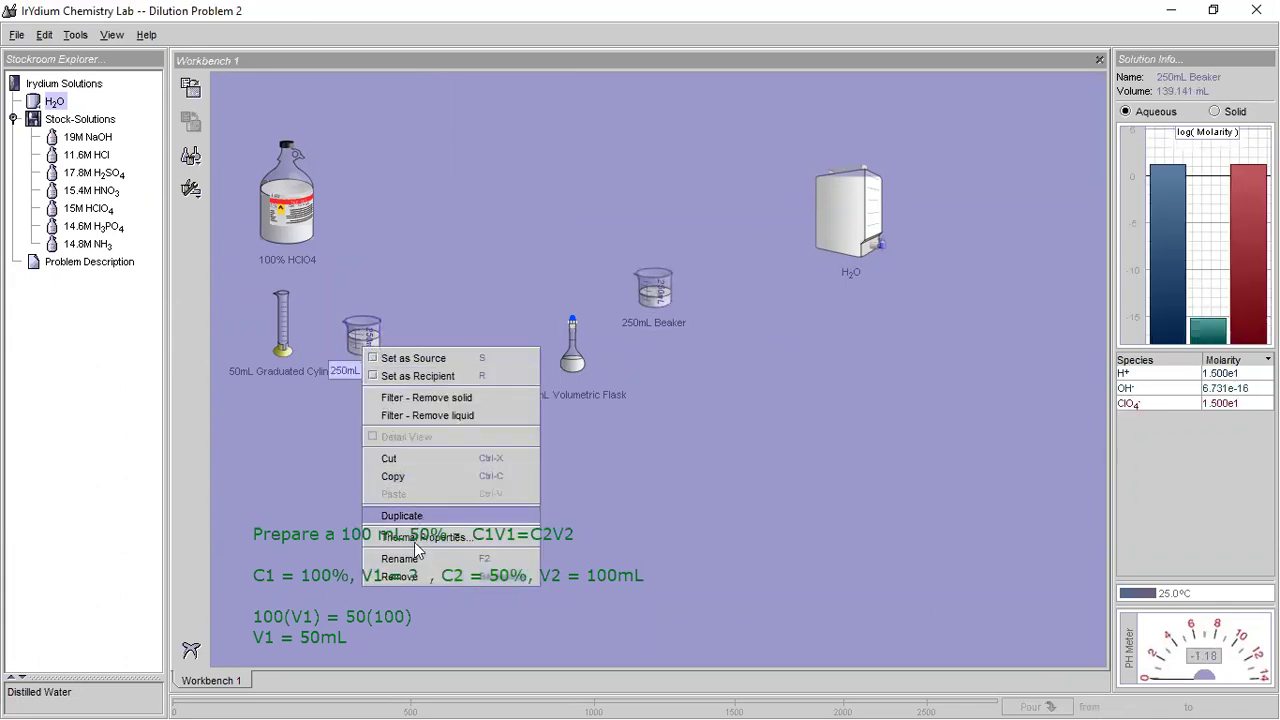
click(407, 572)
right_click(285, 319)
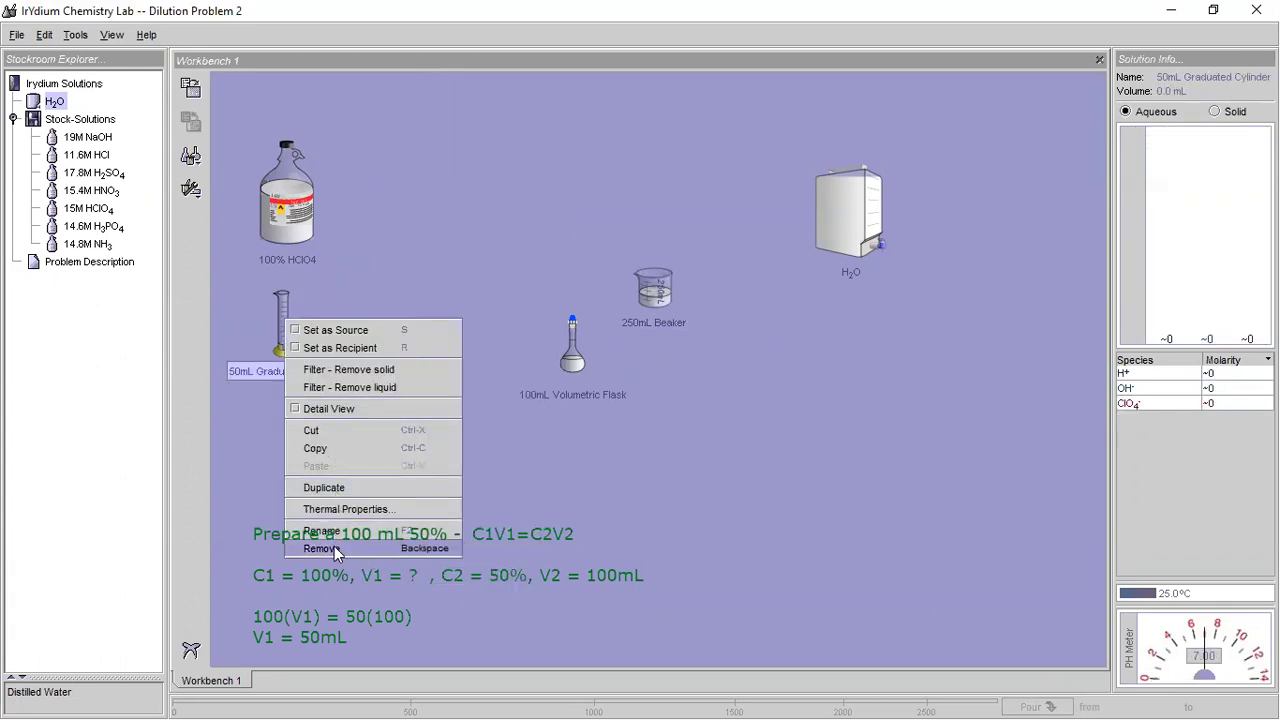
click(334, 548)
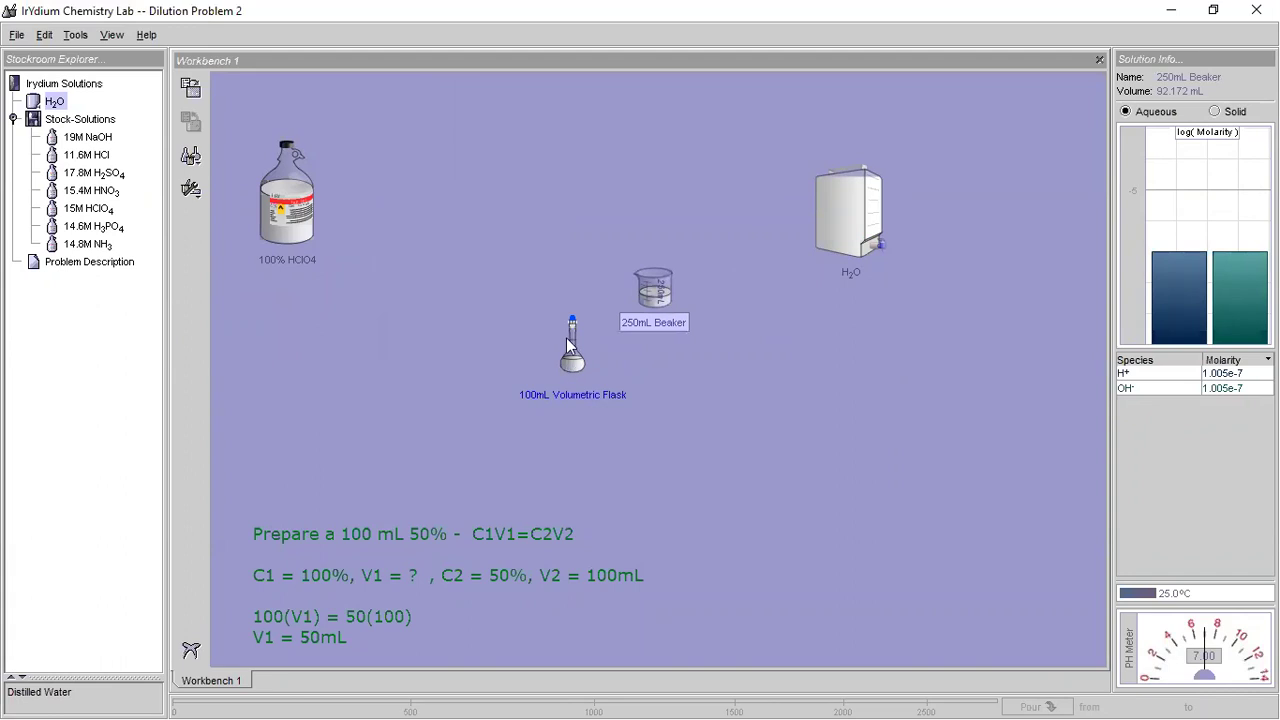
- Pour about 43 mL of water from the beaker into the 100mL volumetric flask, set the beaker beside it, and check the flask's volume
drag(566, 364, 551, 328)
drag(669, 298, 581, 306)
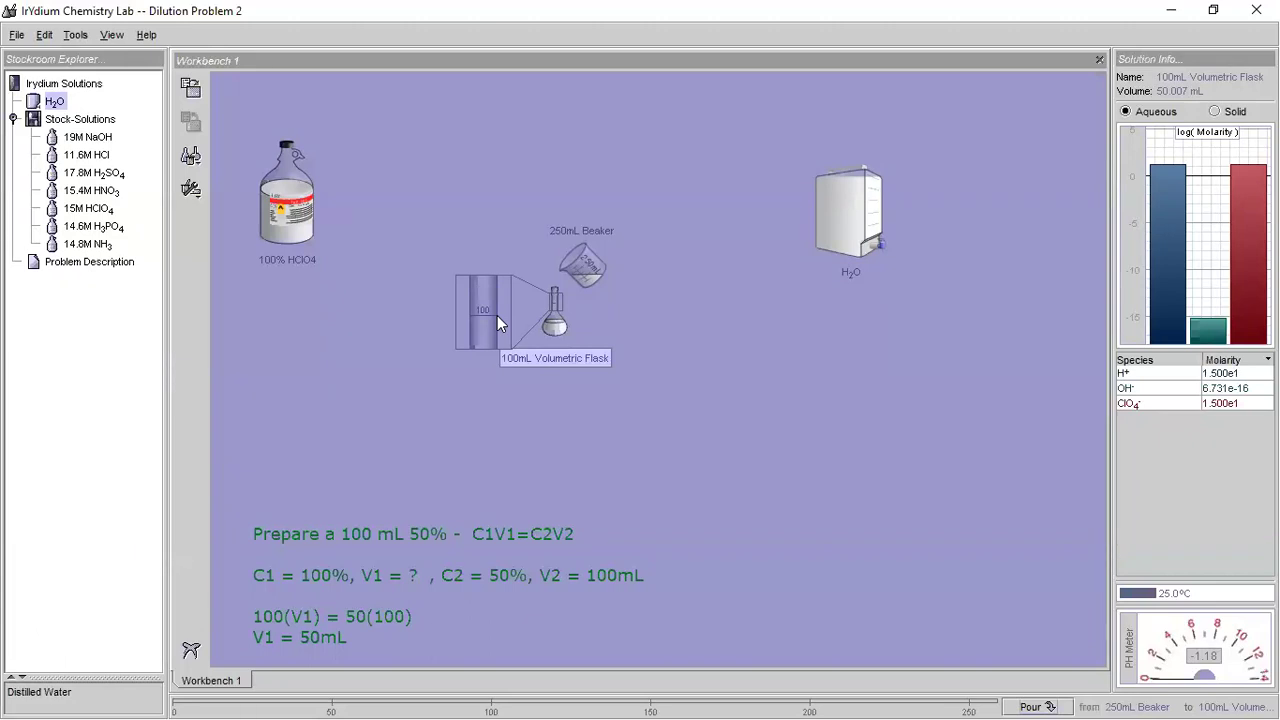
click(1029, 697)
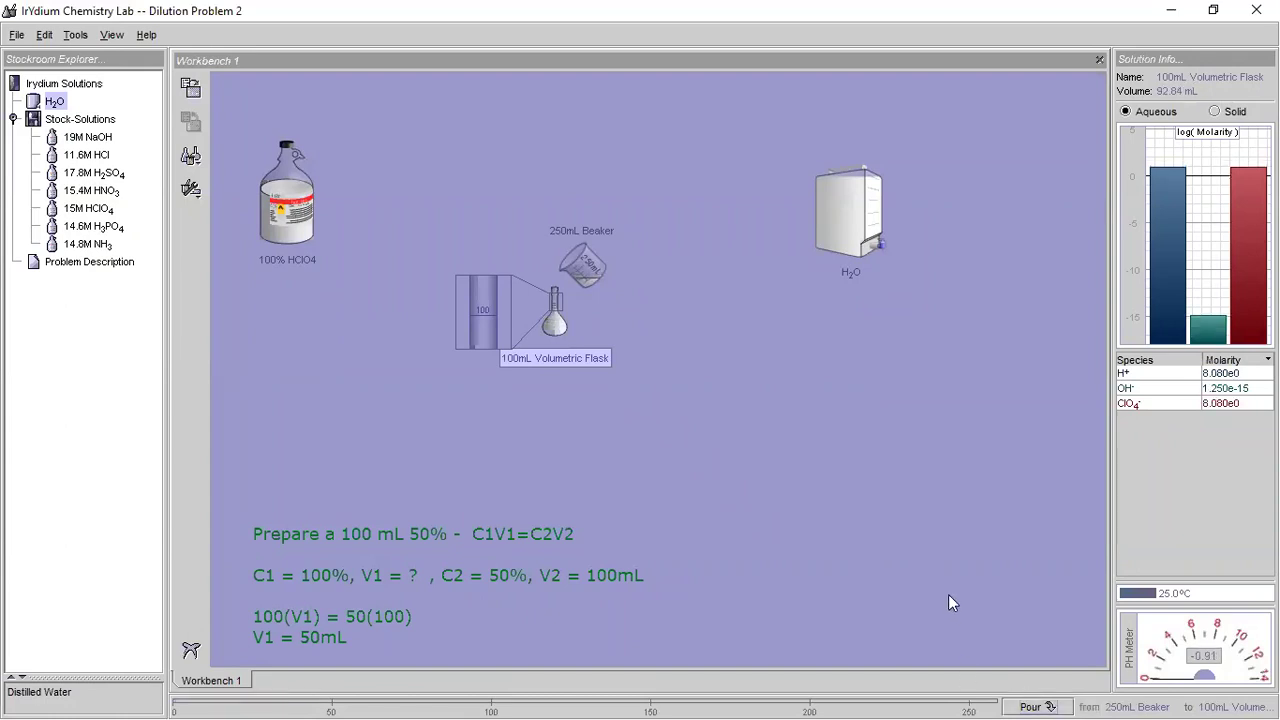
drag(594, 288, 645, 325)
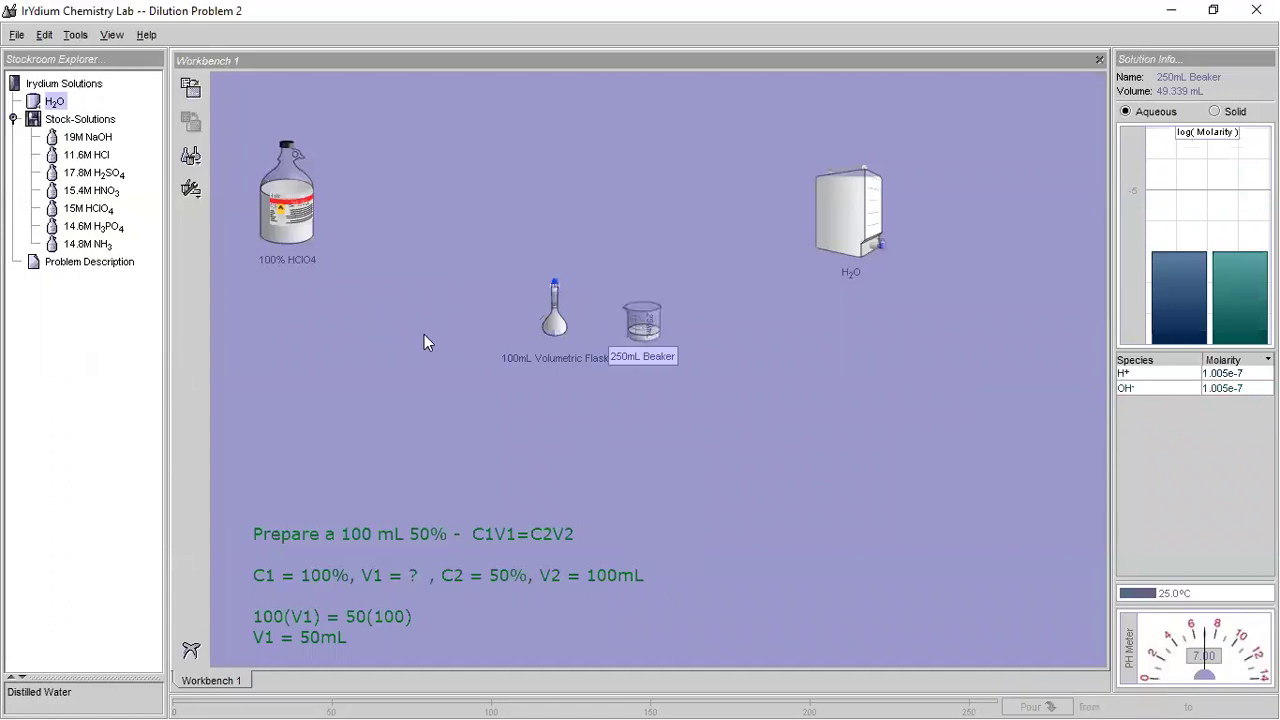
click(559, 329)
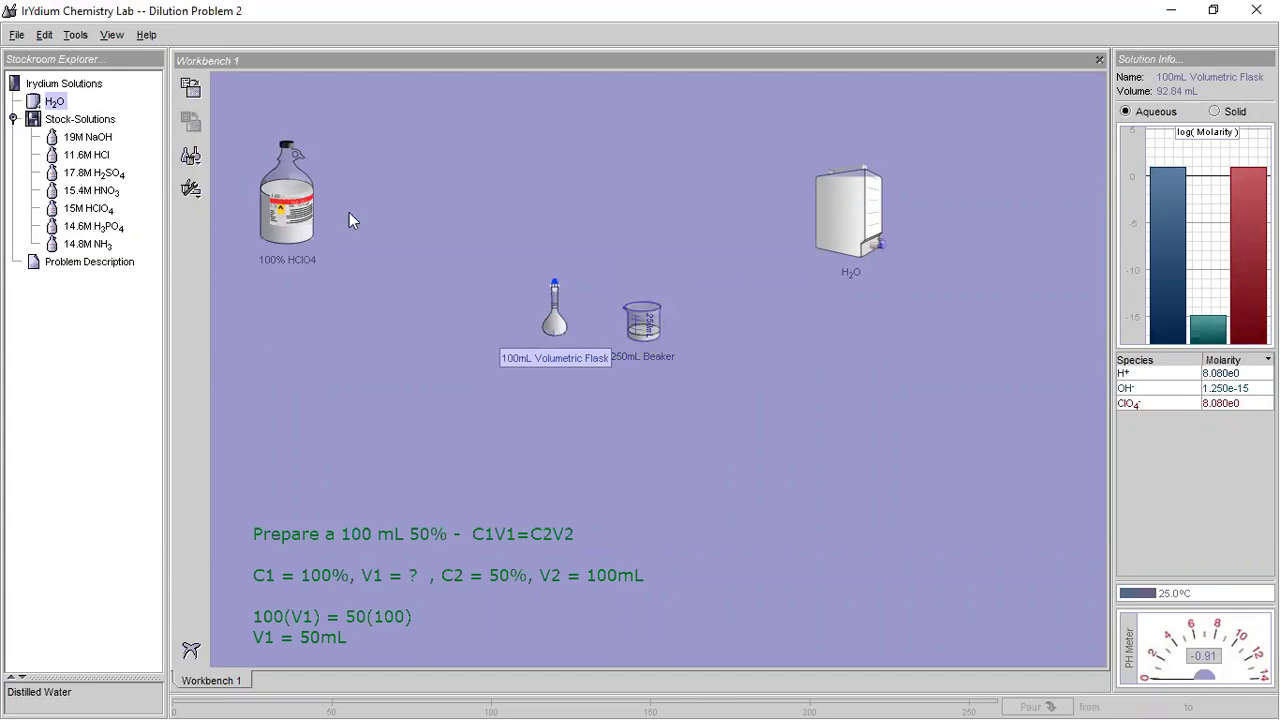
- Add a fresh 5mL pipet and transfer about 5 mL of water with it from the beaker into the volumetric flask
click(200, 163)
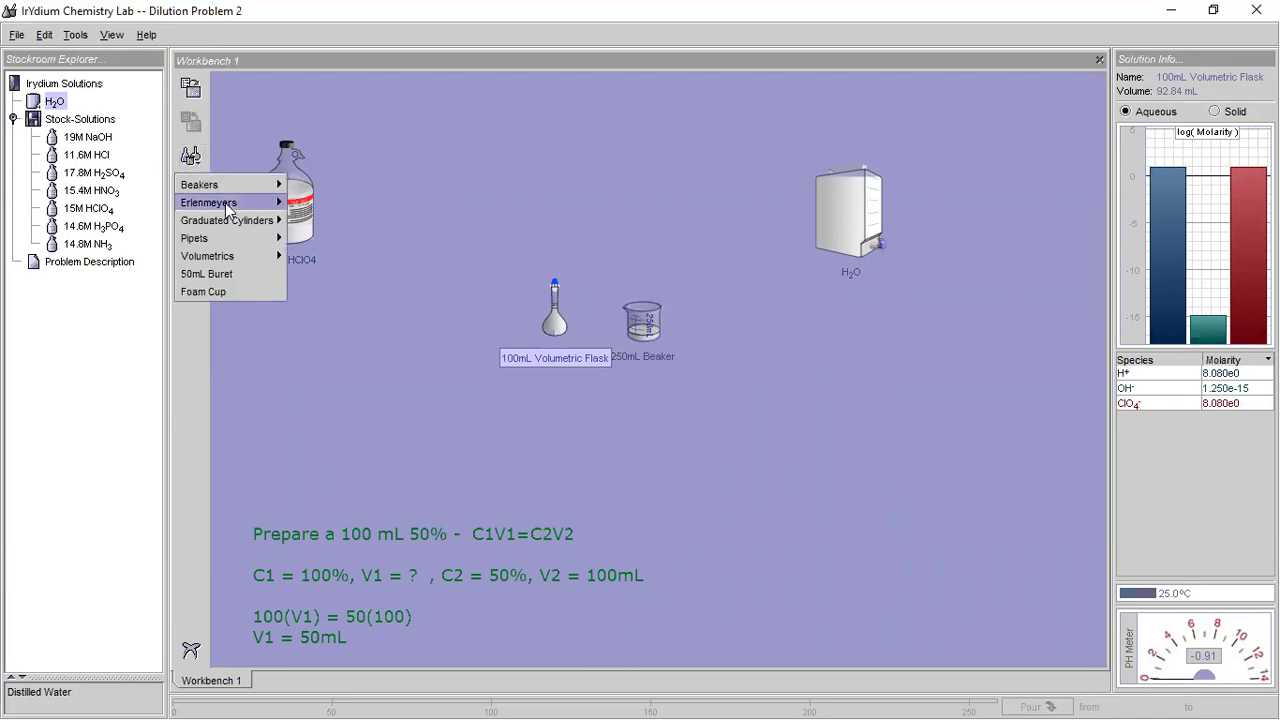
click(310, 238)
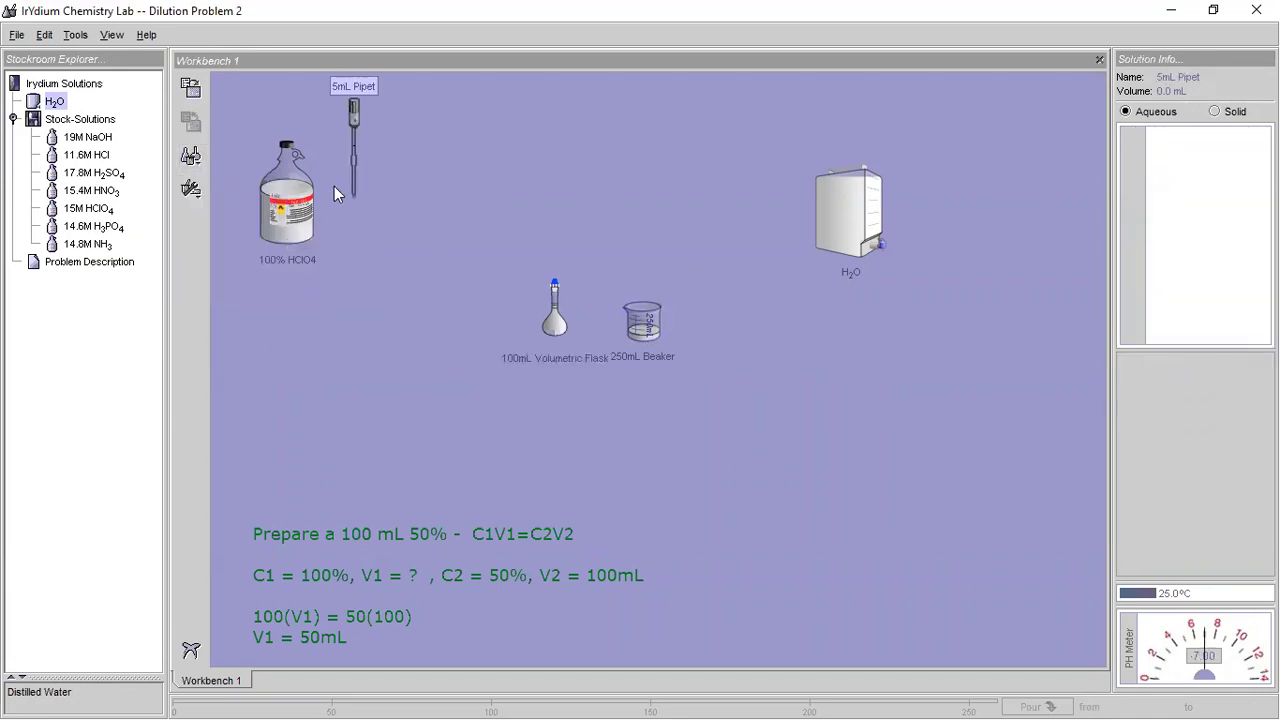
drag(352, 161, 647, 300)
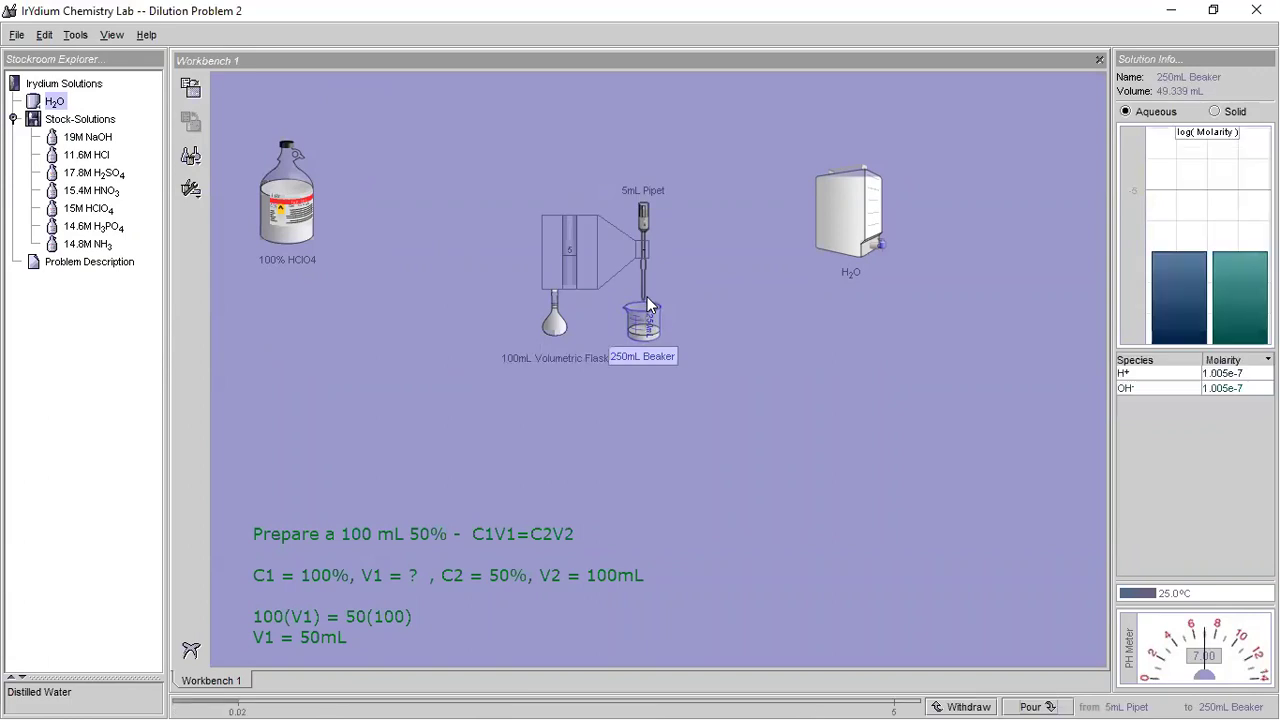
click(969, 692)
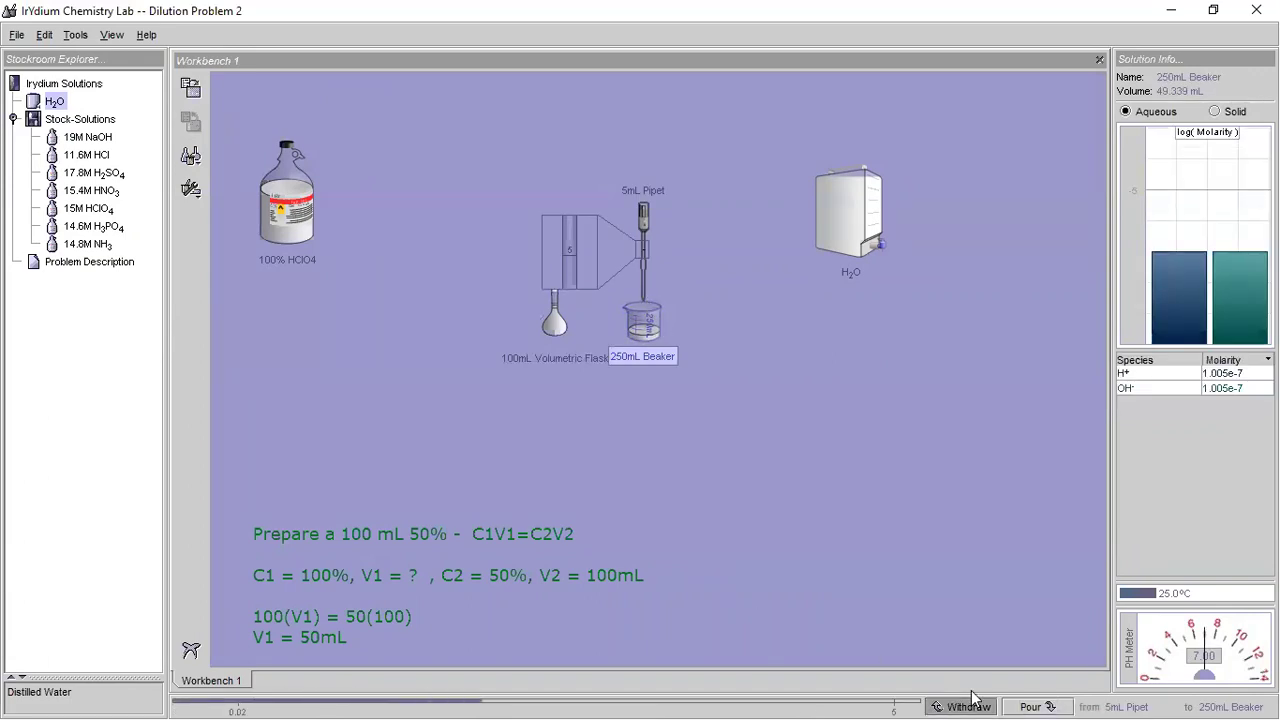
mouse_move(975, 697)
mouse_down()
mouse_move(1026, 698)
mouse_move(968, 698)
mouse_up()
drag(968, 698, 968, 698)
drag(645, 265, 557, 265)
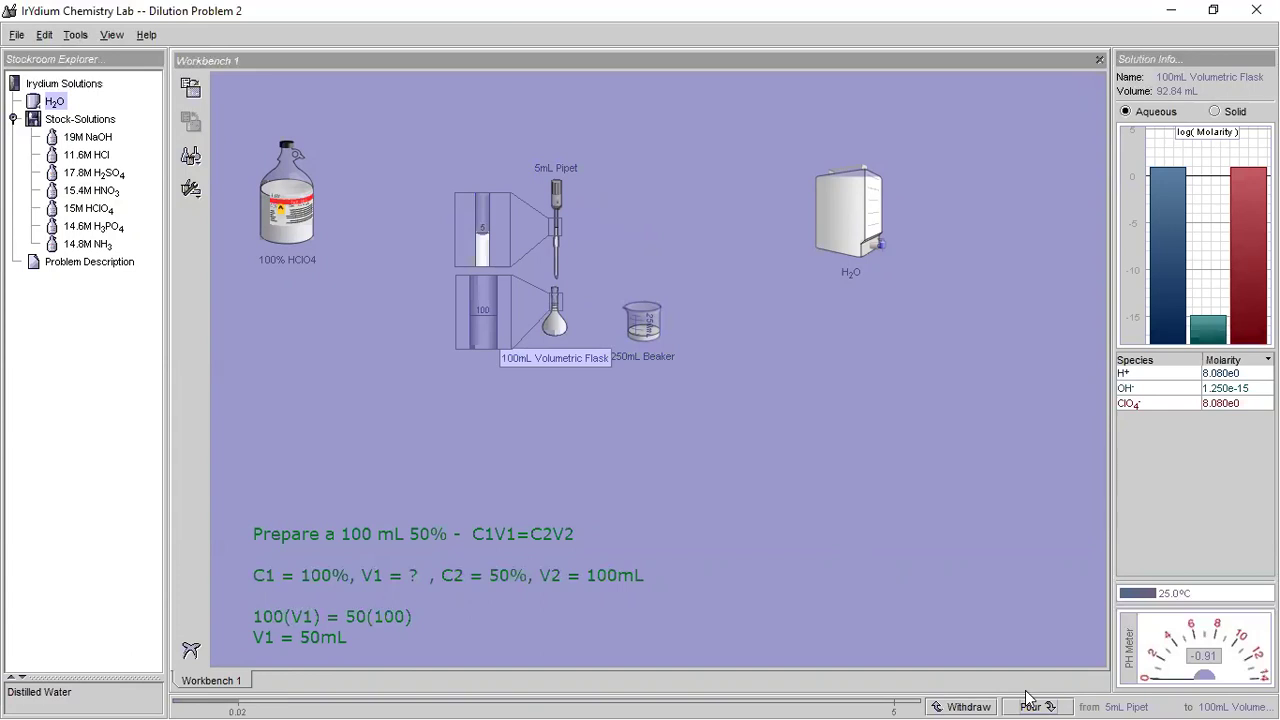
drag(1028, 705, 1026, 698)
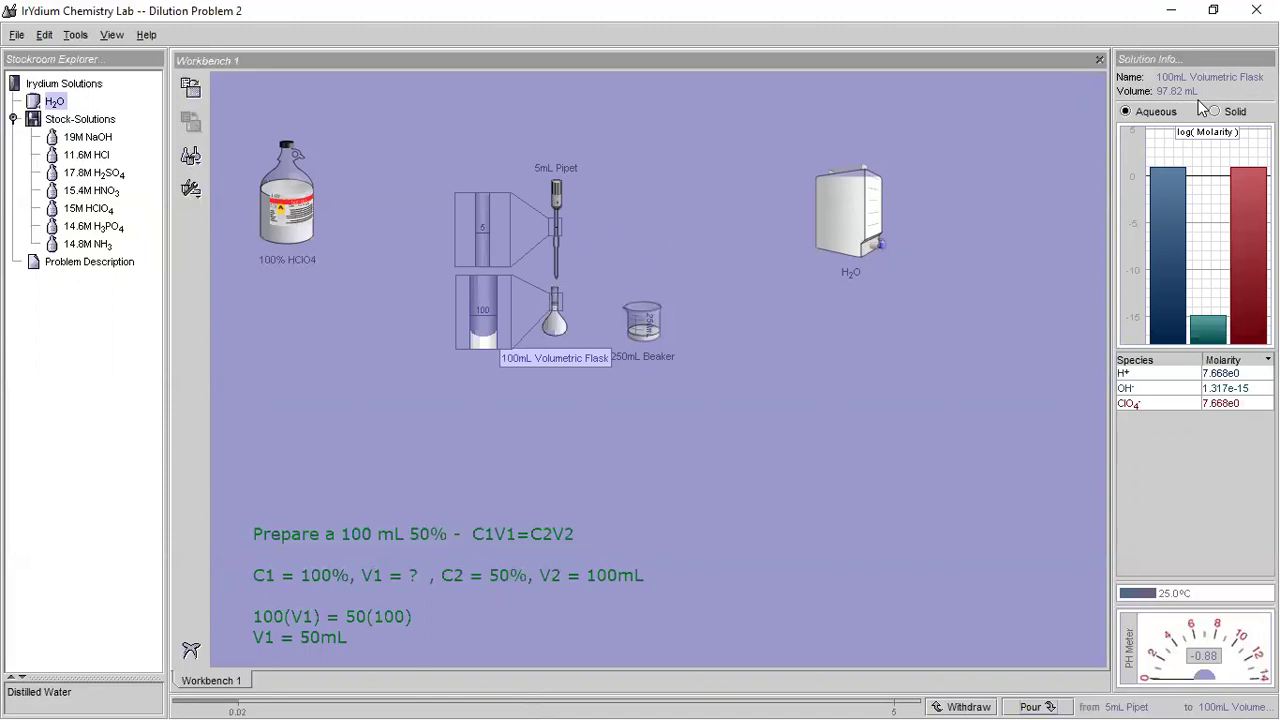
- Refill the 5mL pipet with about 4.8 mL of water from the beaker and place it over the volumetric flask
drag(564, 241, 651, 304)
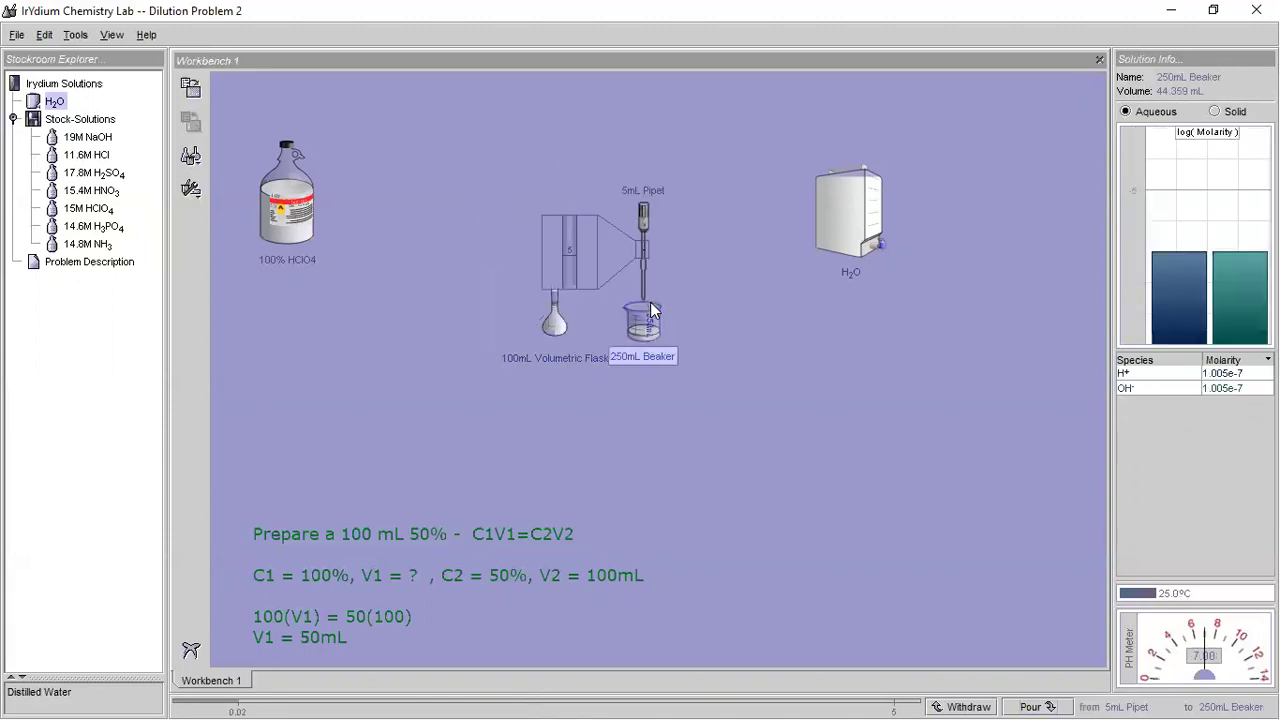
click(966, 706)
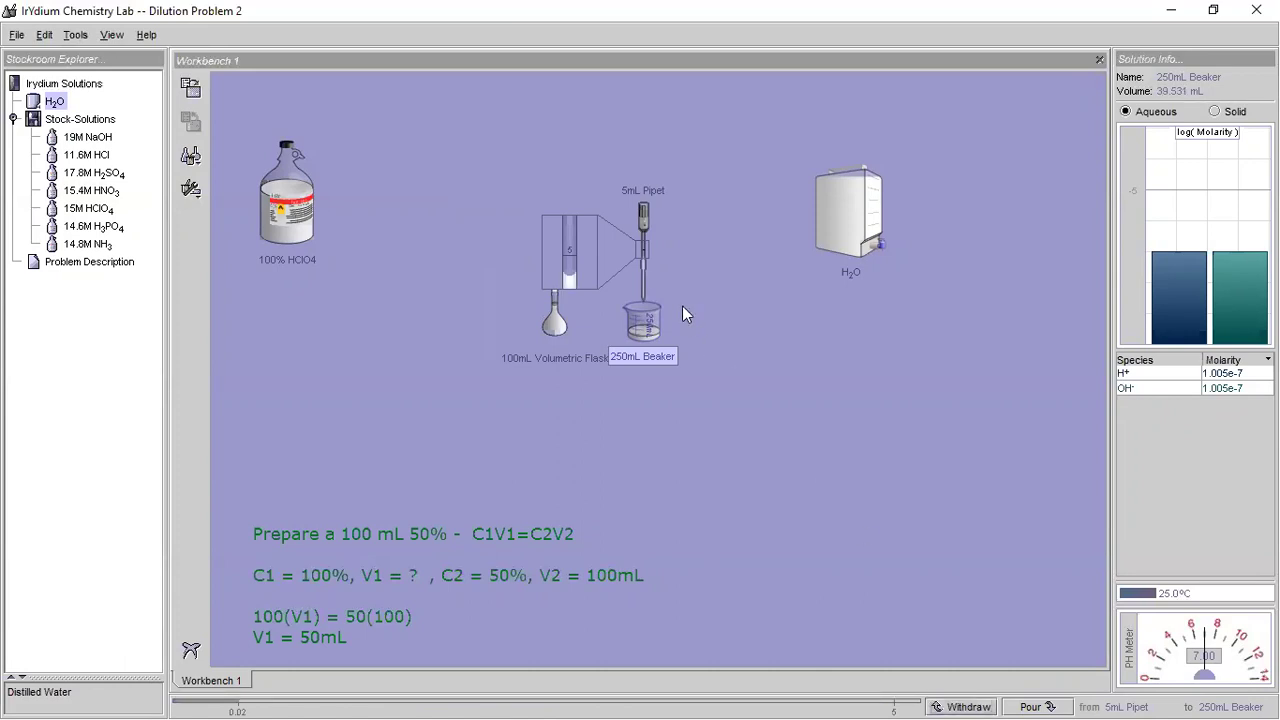
drag(650, 266, 553, 263)
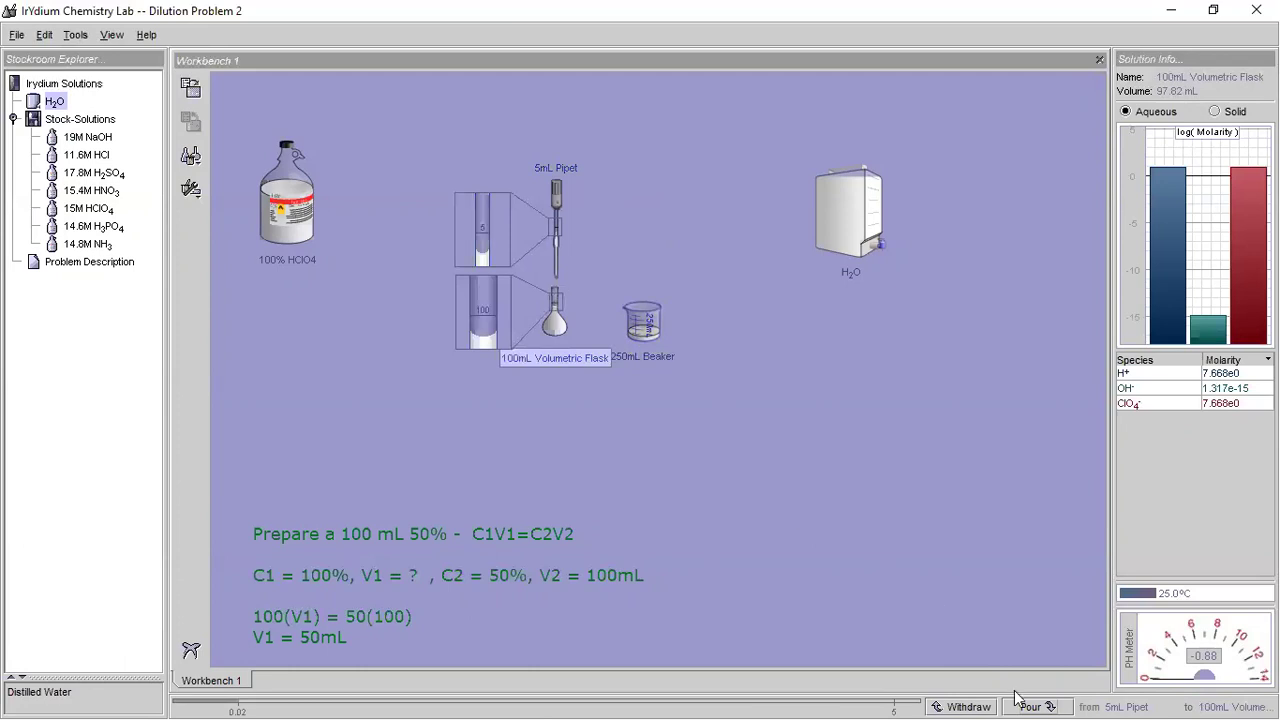
- Dispense water in small portions from the pipet into the volumetric flask until it reaches the 100 mL mark
drag(1024, 698, 1024, 698)
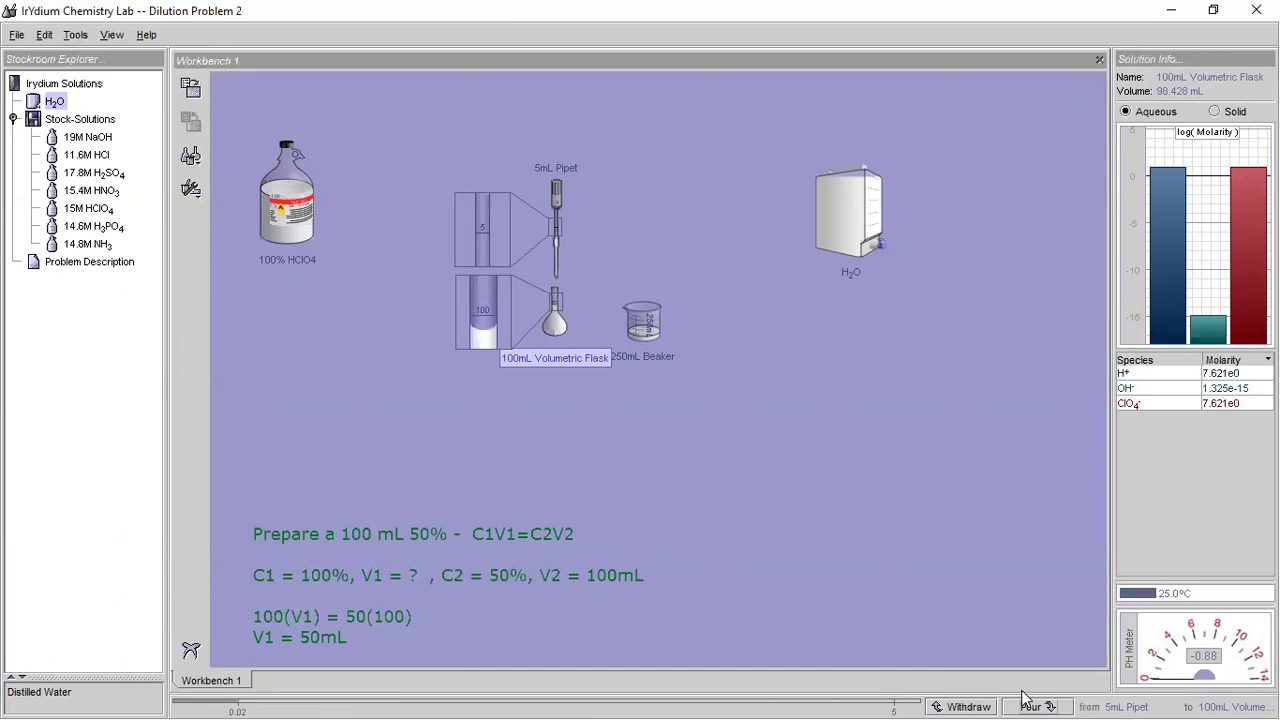
drag(1024, 698, 1024, 698)
drag(1024, 698, 1023, 697)
click(1024, 698)
click(1023, 697)
click(1023, 698)
drag(1023, 698, 1023, 698)
click(1023, 698)
click(1023, 698)
click(1023, 698)
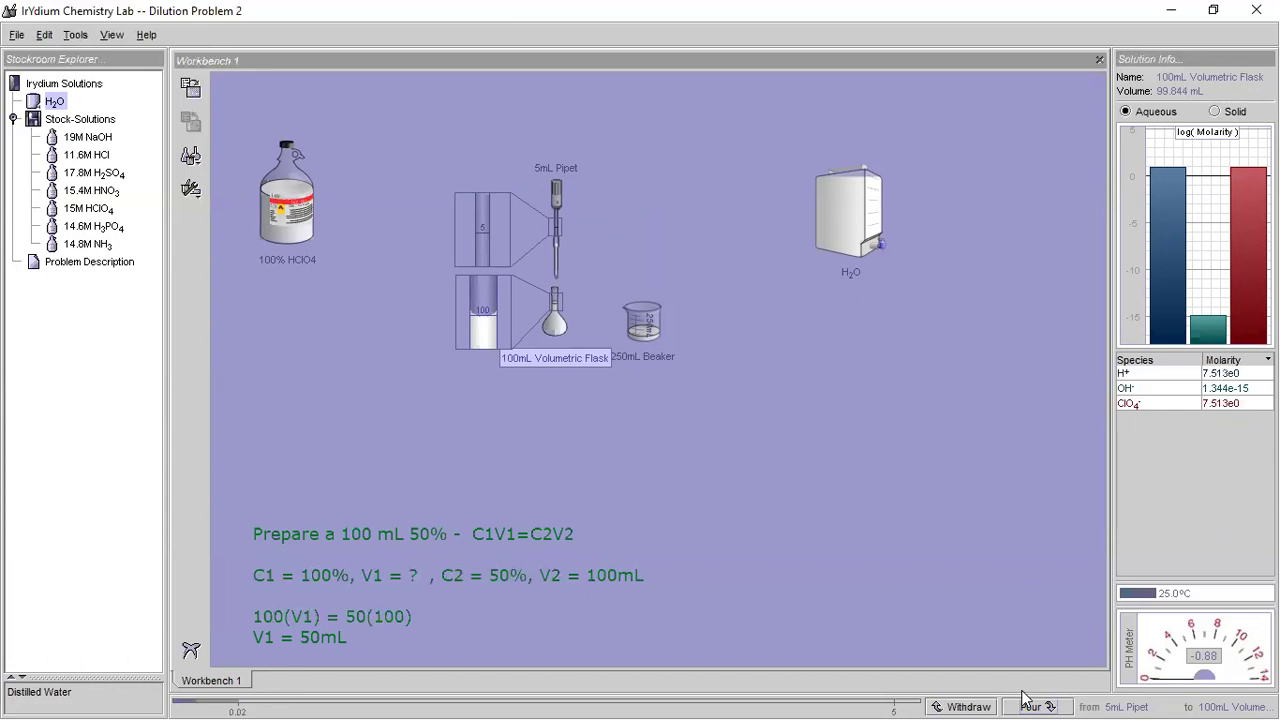
click(1023, 698)
click(1023, 698)
click(1023, 698)
click(1023, 698)
click(1023, 698)
click(1023, 698)
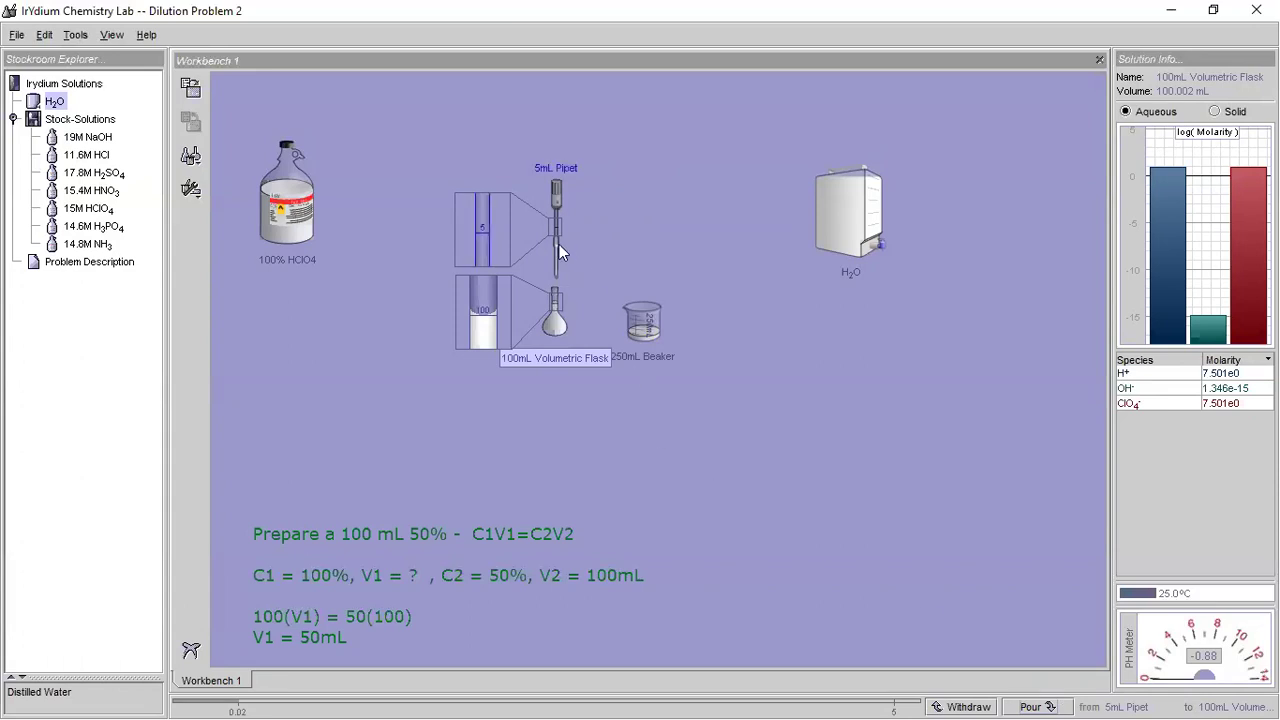
- Set the pipet beside the 100% HClO4 bottle and the water beaker just below the pipet
drag(557, 242, 421, 214)
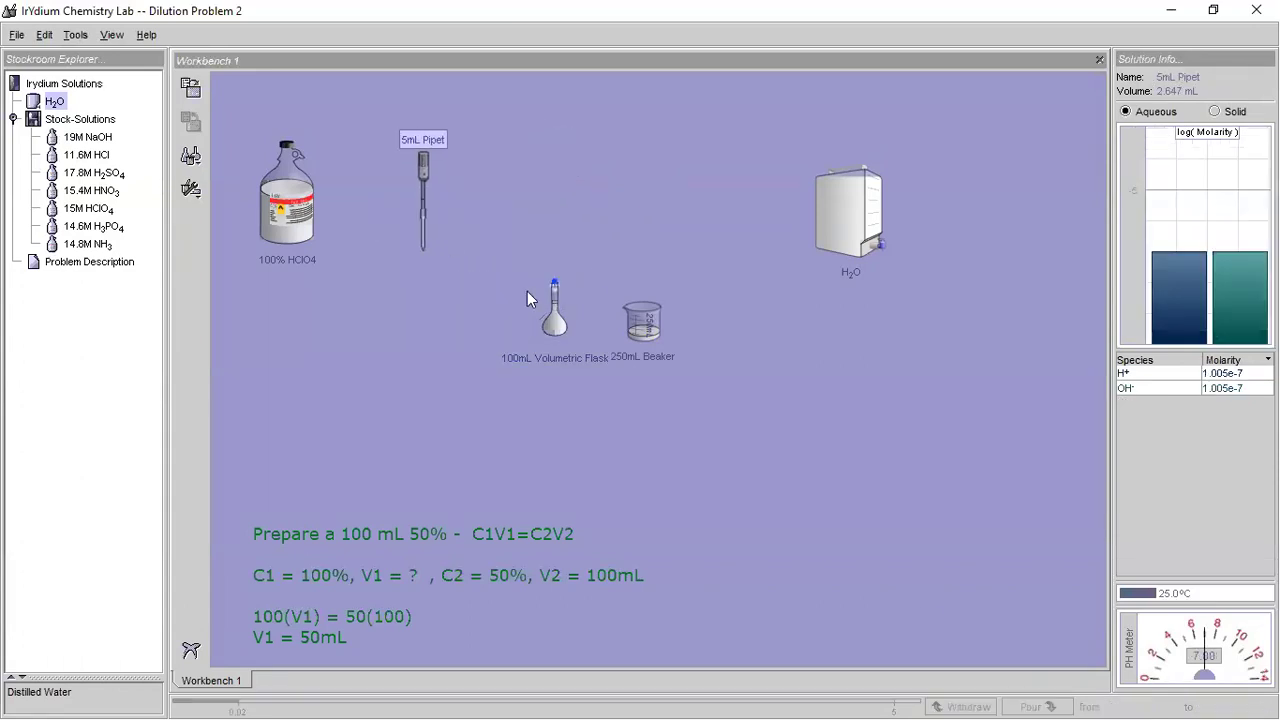
click(641, 330)
drag(407, 278, 405, 278)
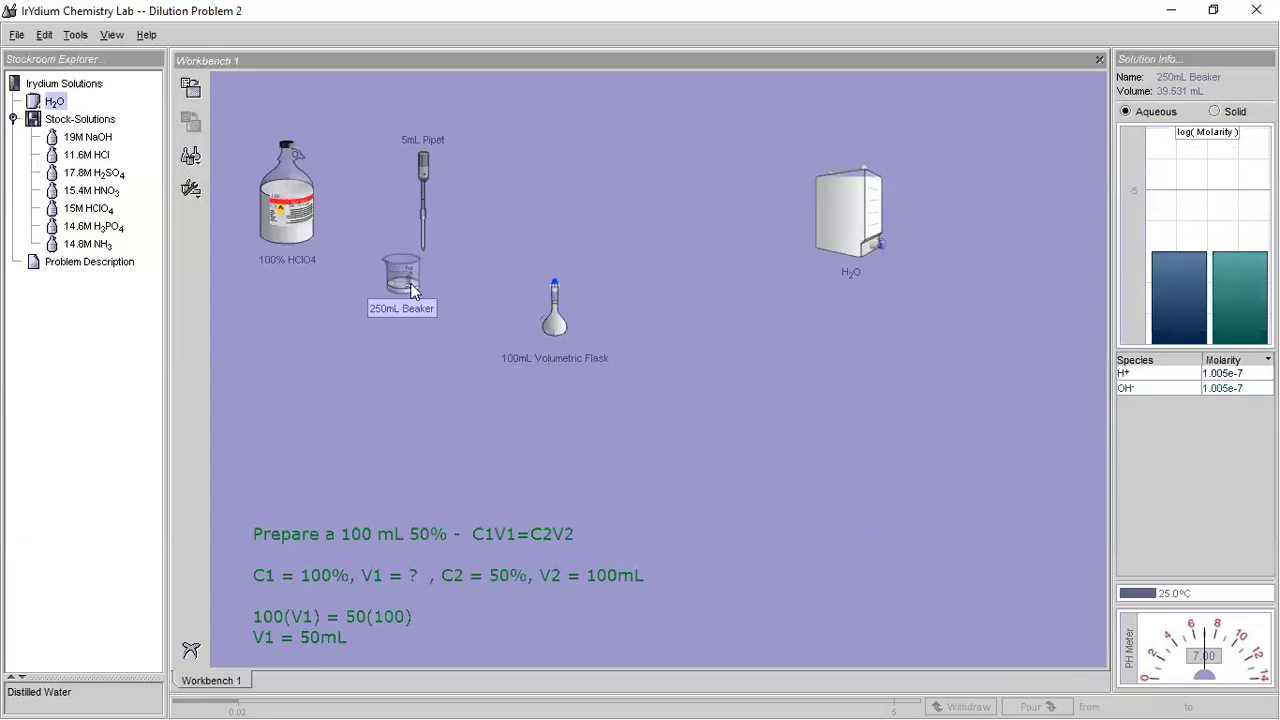
- Rename the 100mL volumetric flask as 50% HClO4
click(555, 330)
right_click(555, 330)
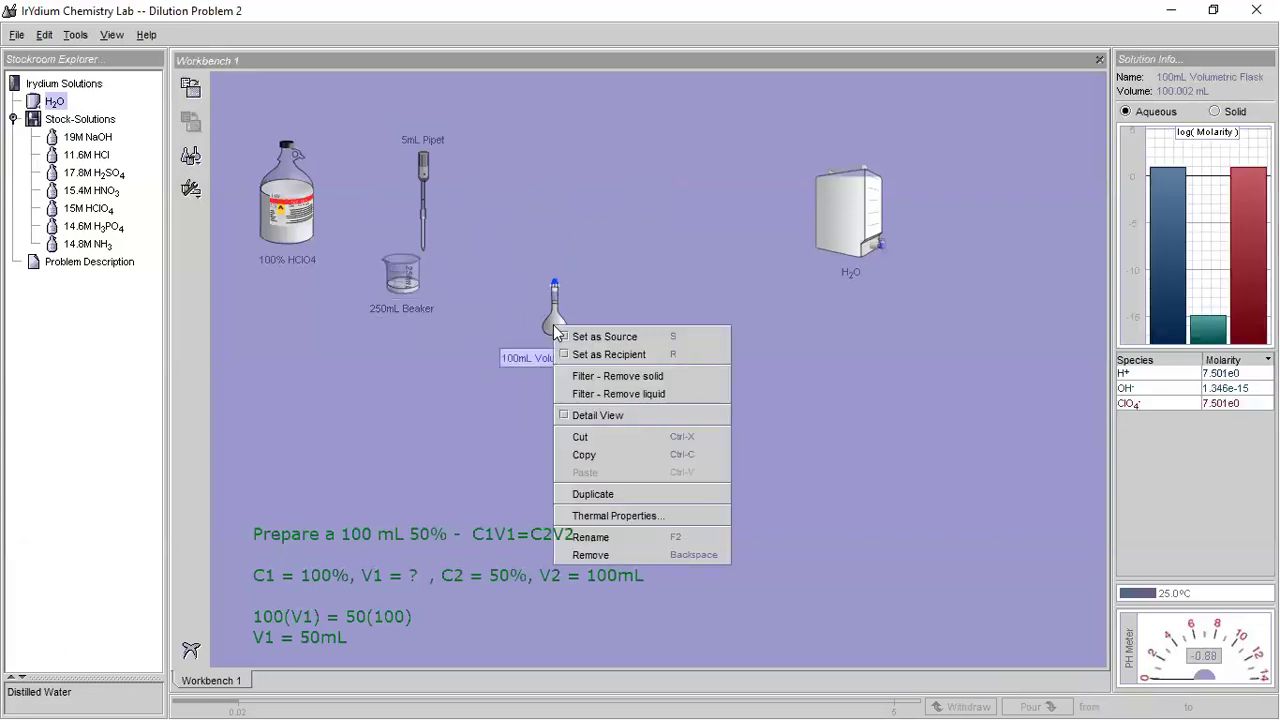
click(637, 540)
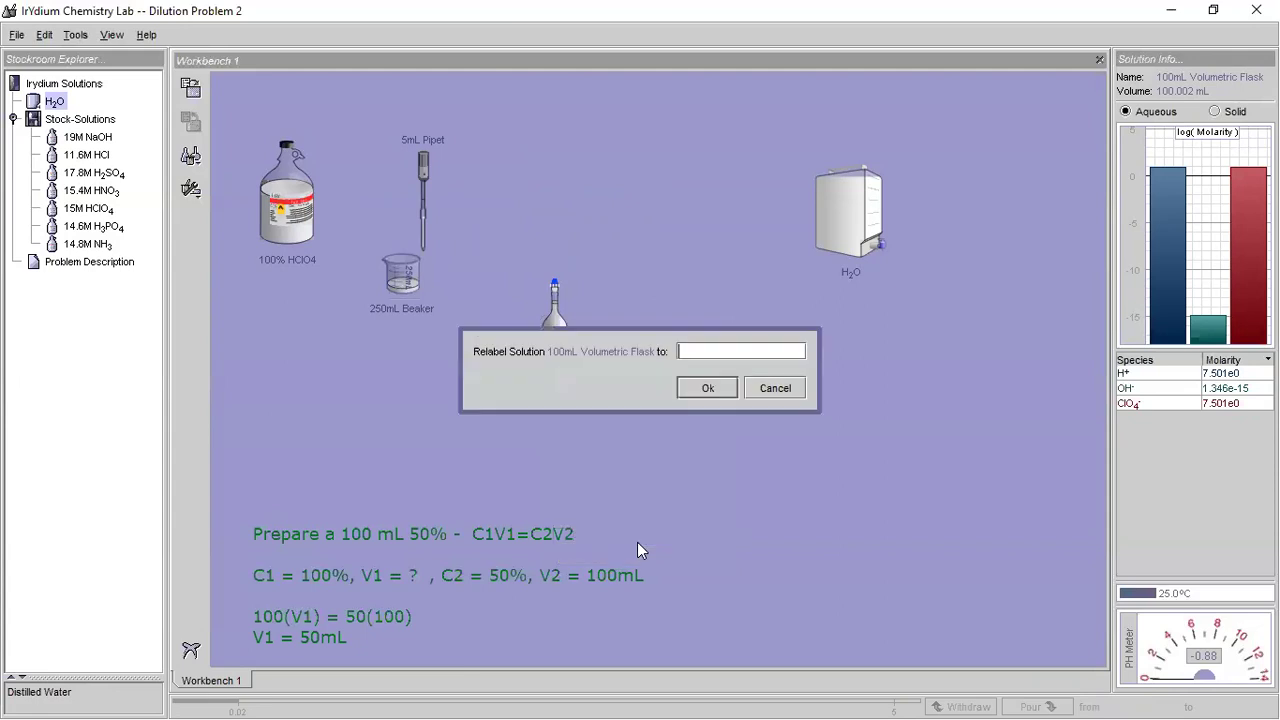
text(50% HClO4)
click(704, 389)
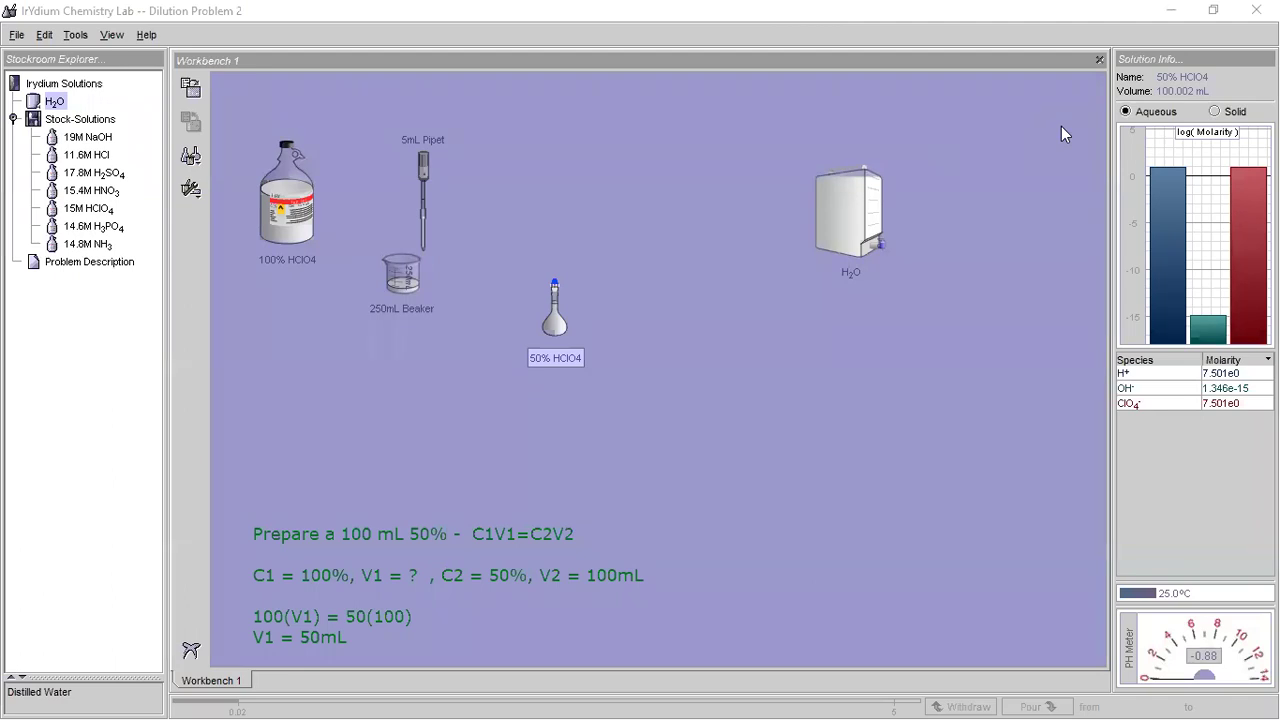
- Move the water container above the 50% HClO4 flask and add a scale in the open space beside them
drag(870, 226, 582, 146)
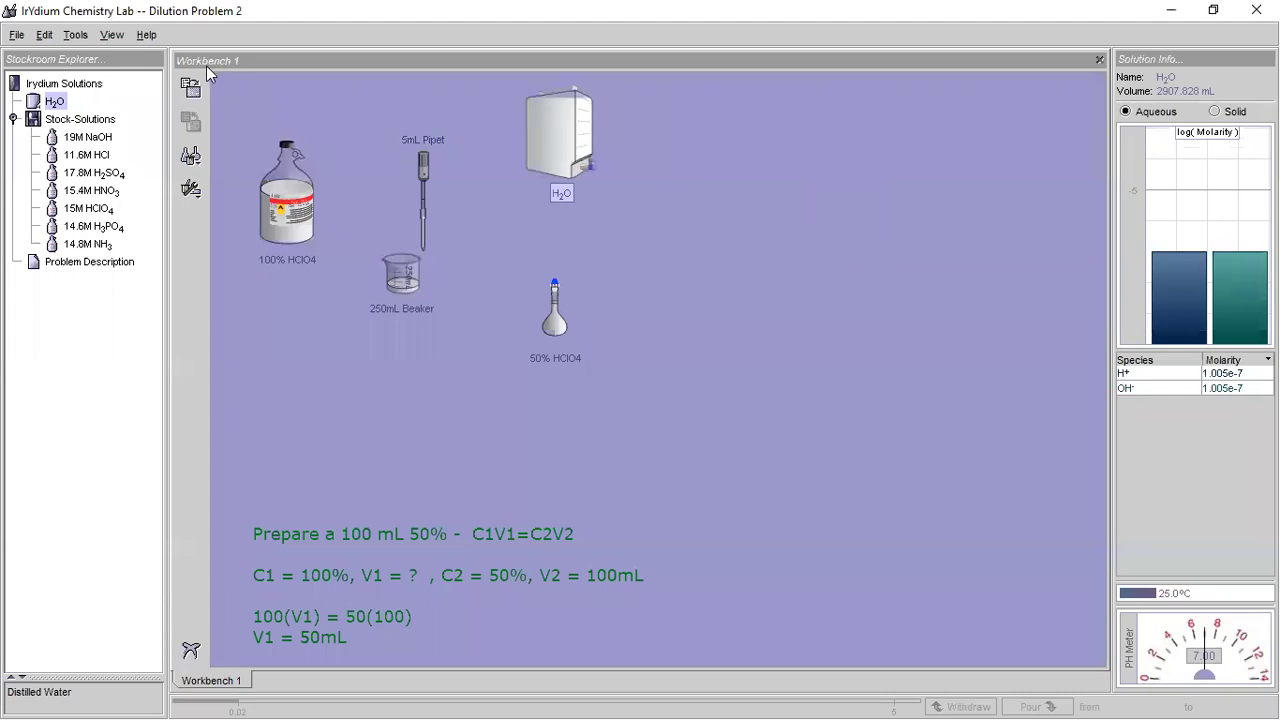
click(200, 192)
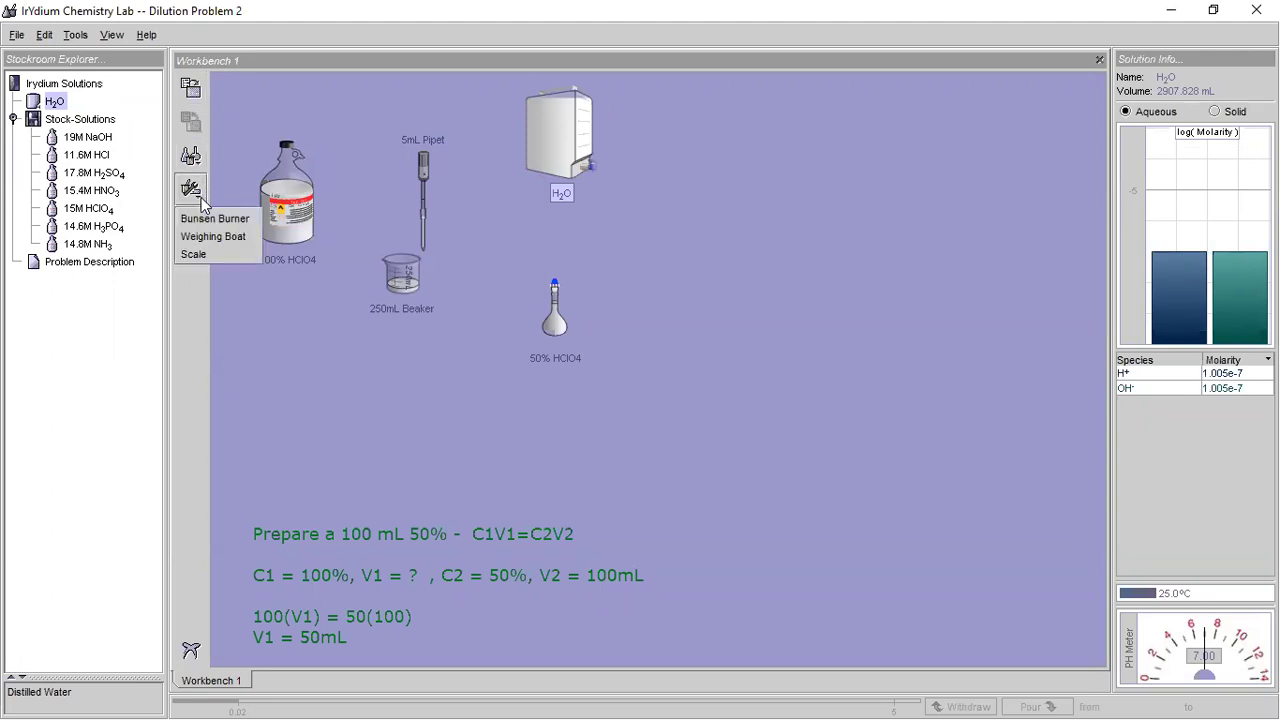
click(200, 255)
drag(328, 97, 744, 227)
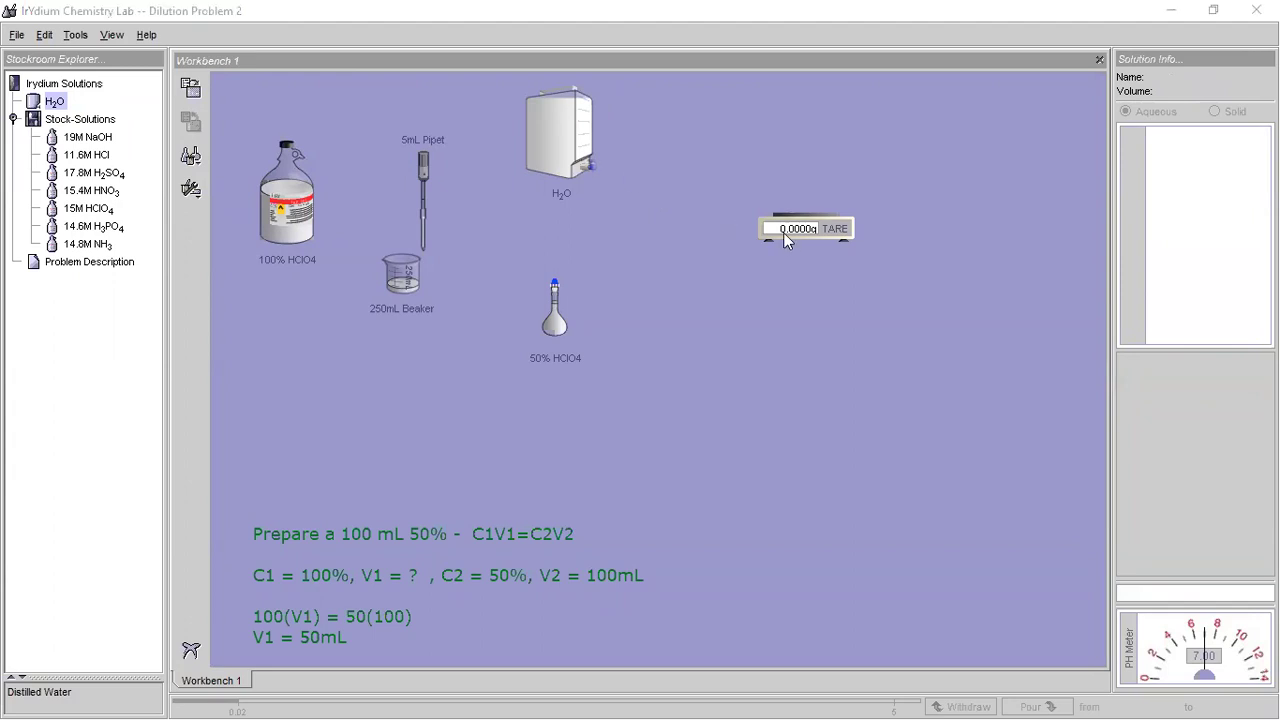
drag(783, 232, 748, 268)
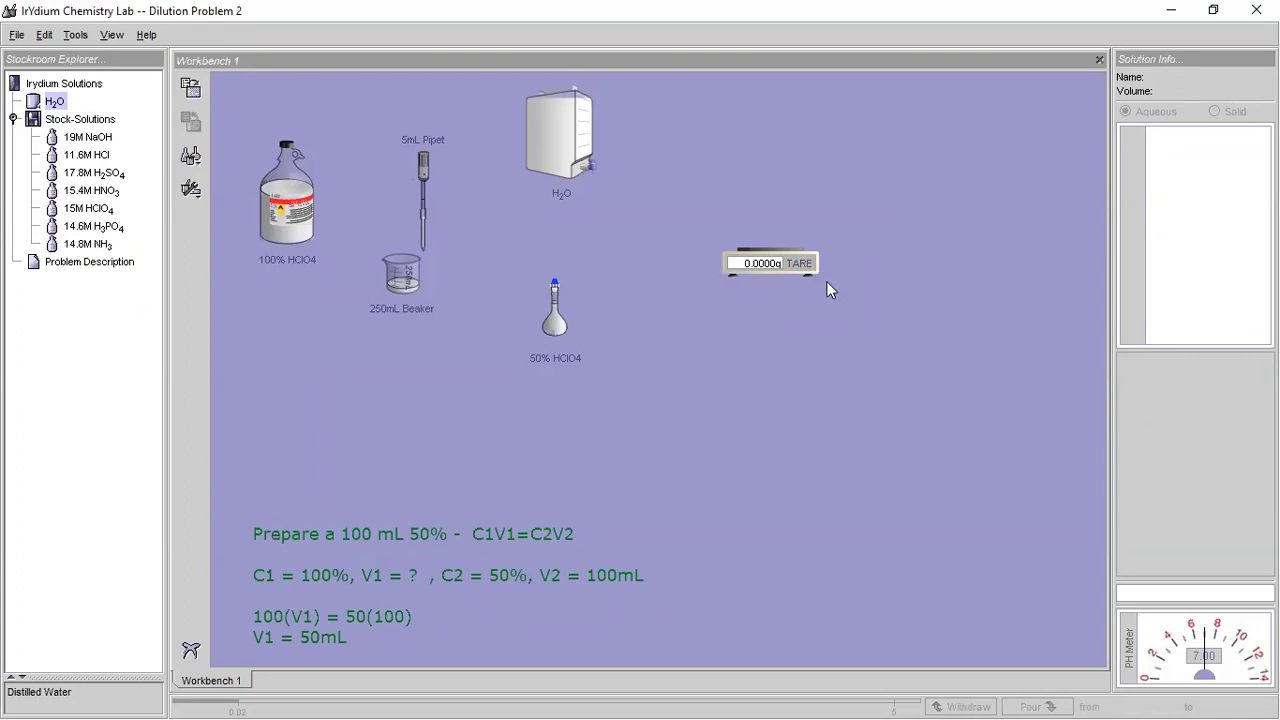
- Add a 10mL graduated cylinder to the workbench and weigh it empty on the scale
click(202, 164)
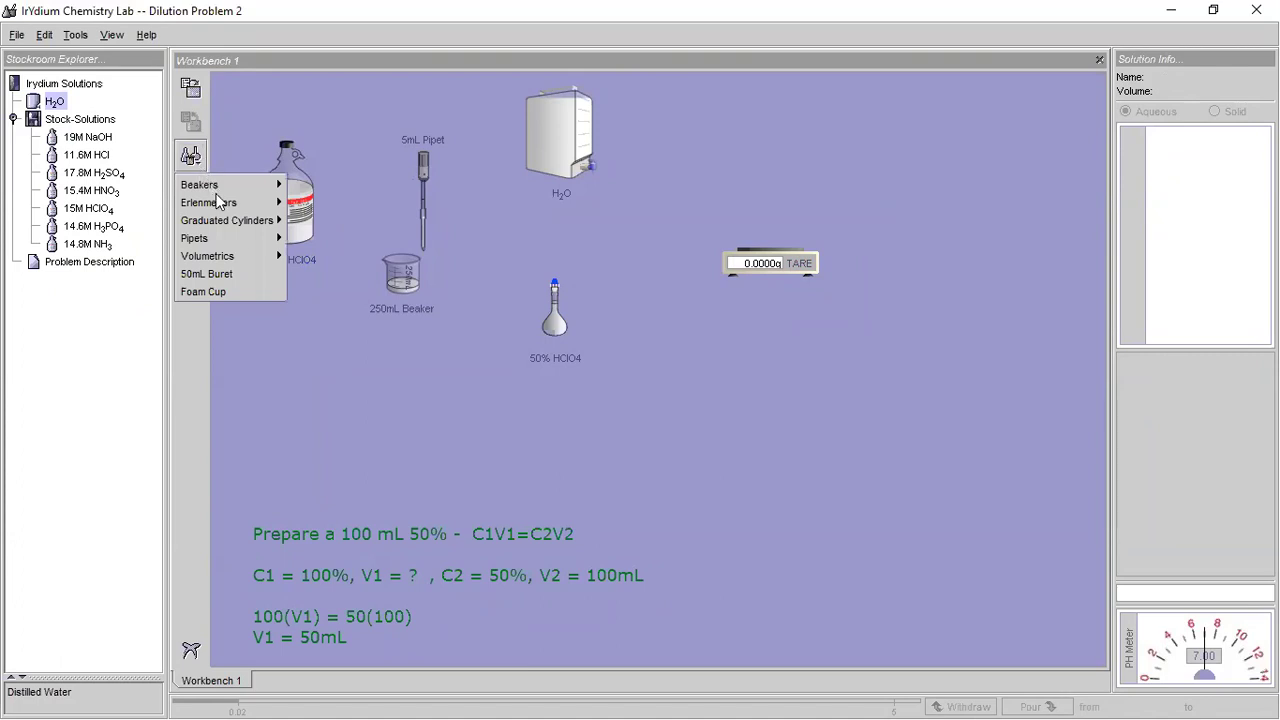
mouse_move(228, 217)
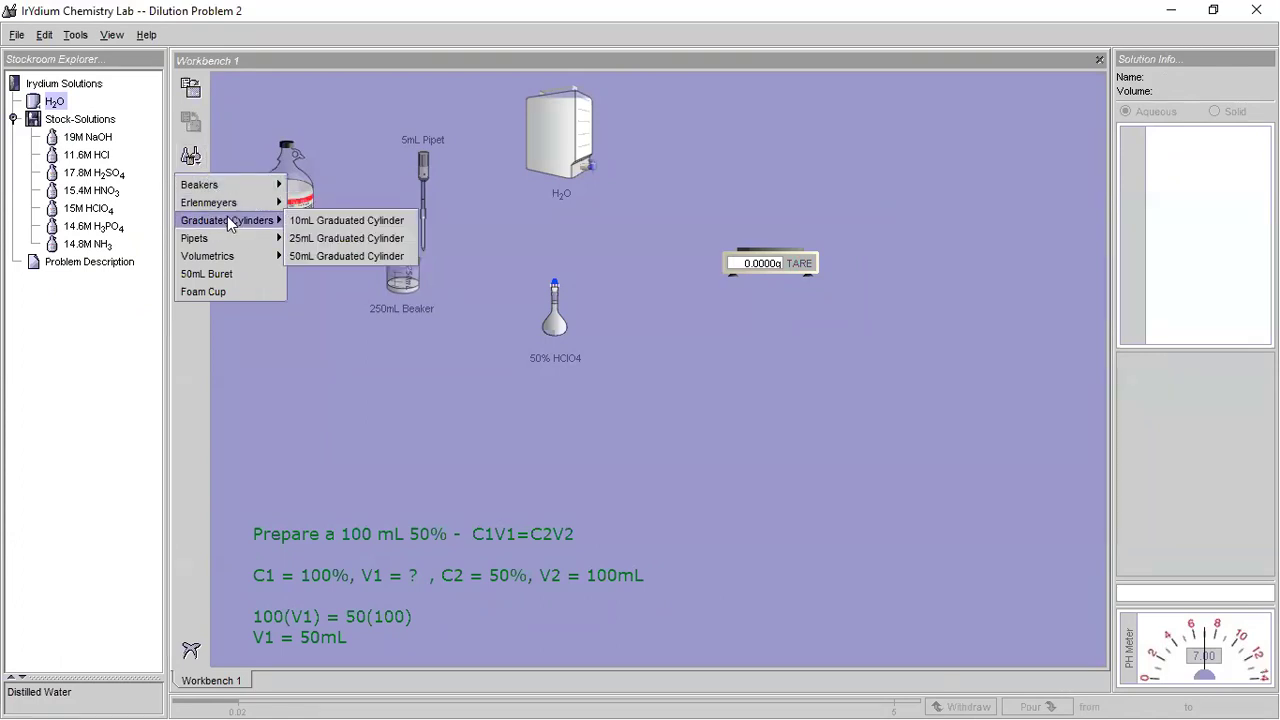
click(312, 218)
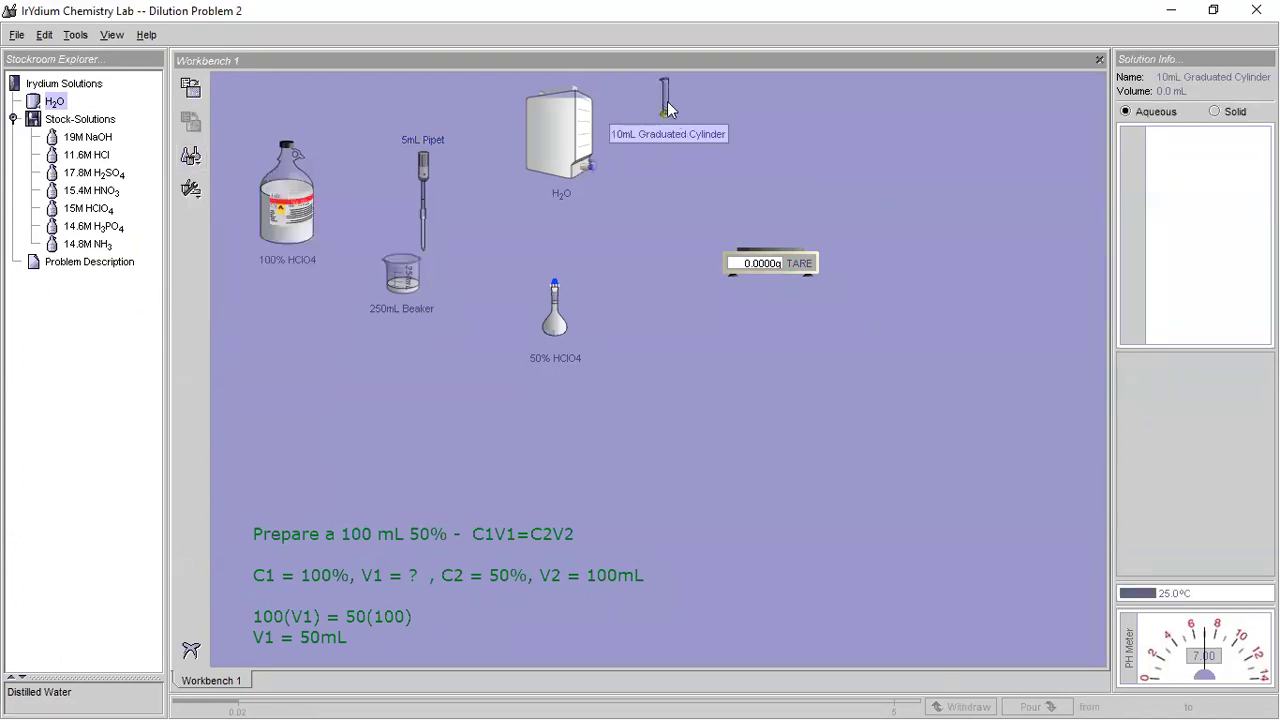
drag(664, 116, 772, 233)
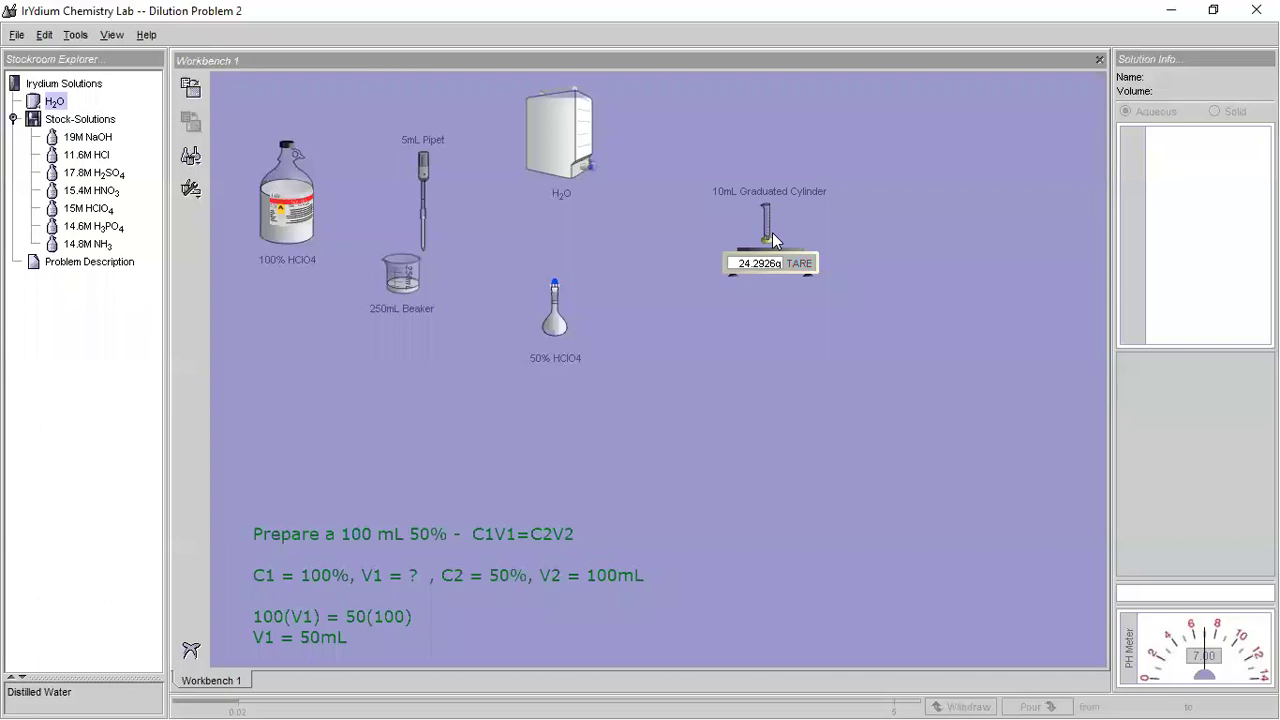
click(772, 244)
- Add the note "Mass of empty graduated cylinder = 24.2926 g" on one line above and beside the dilution calculation
click(726, 496)
text(Mas)
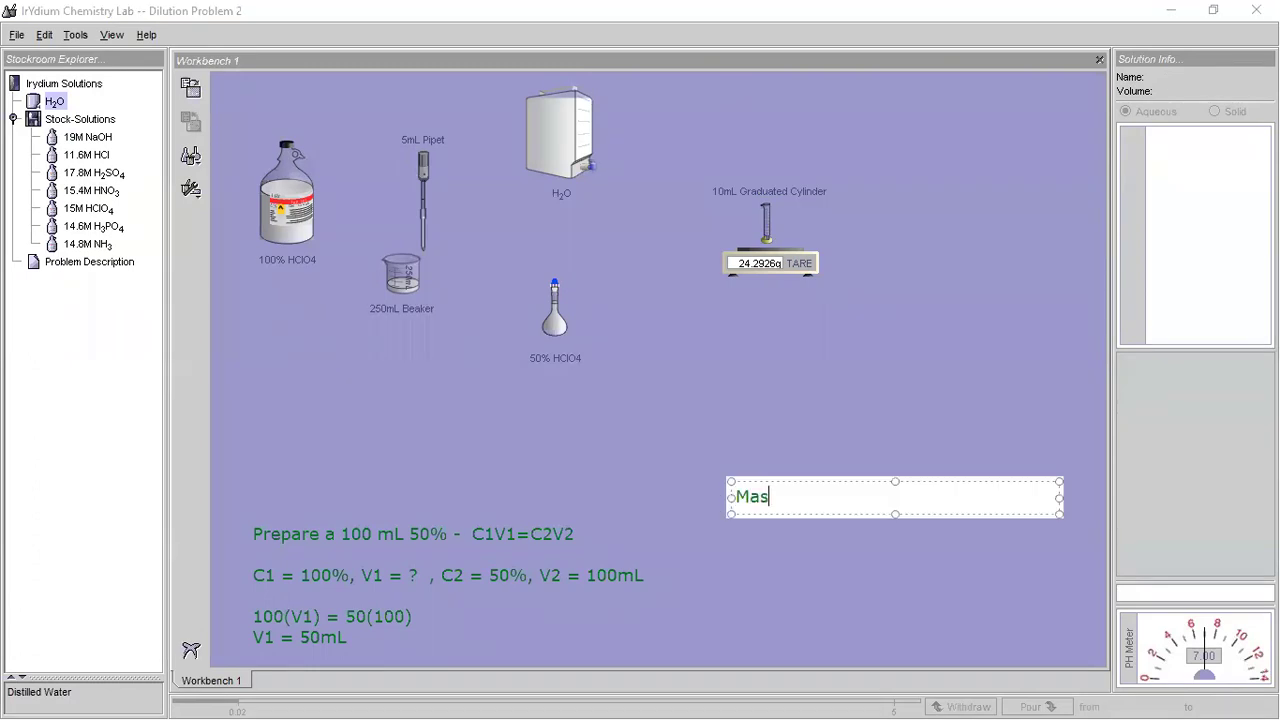
text(s of empty gradua)
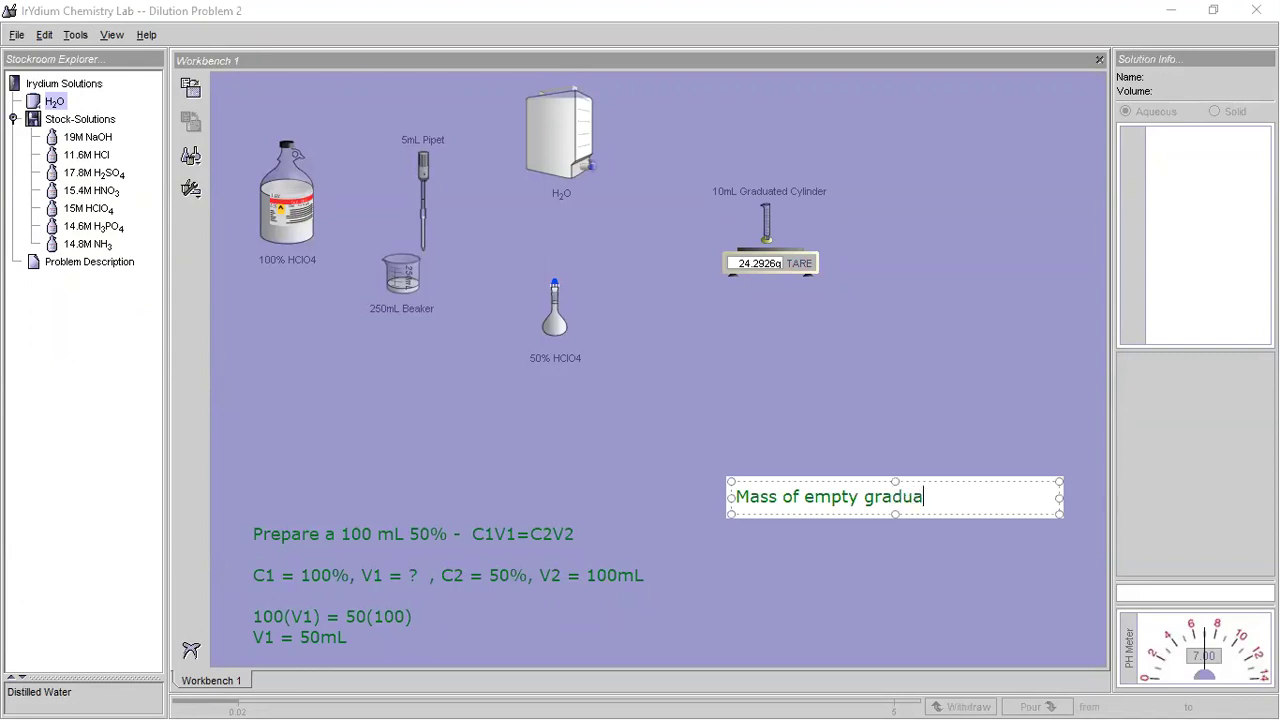
text(ted cylinder =)
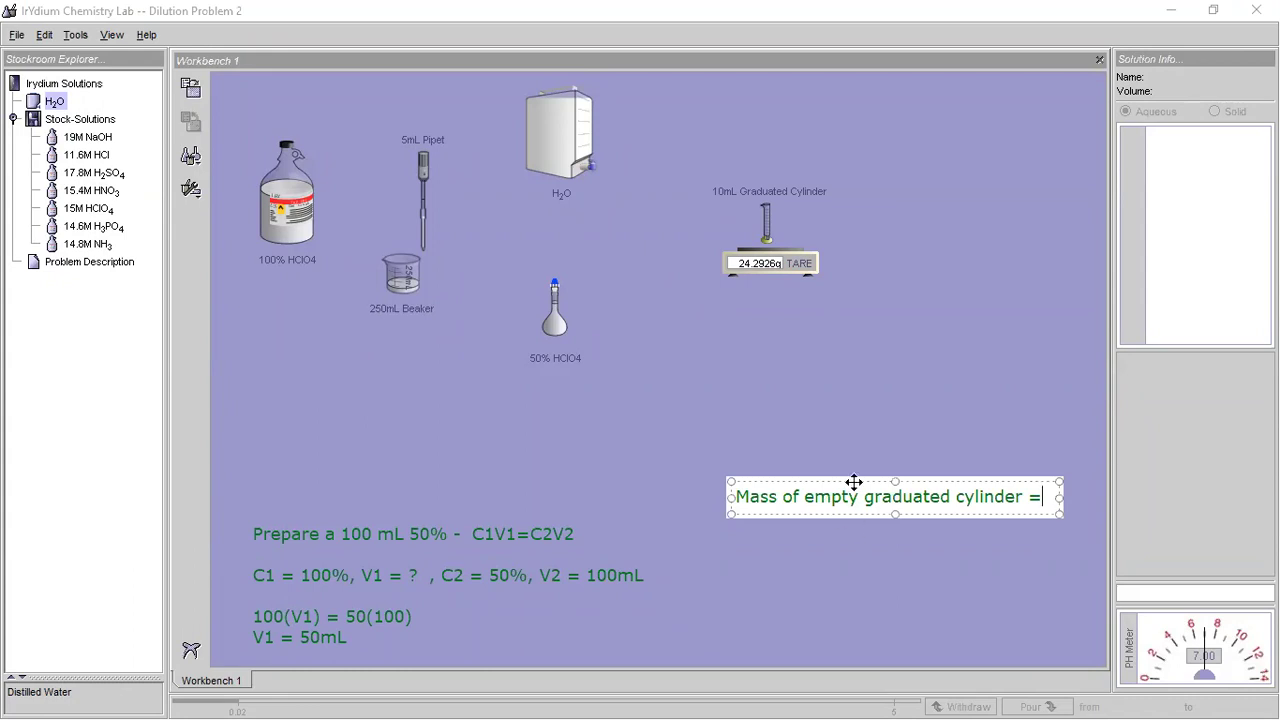
drag(853, 482, 769, 448)
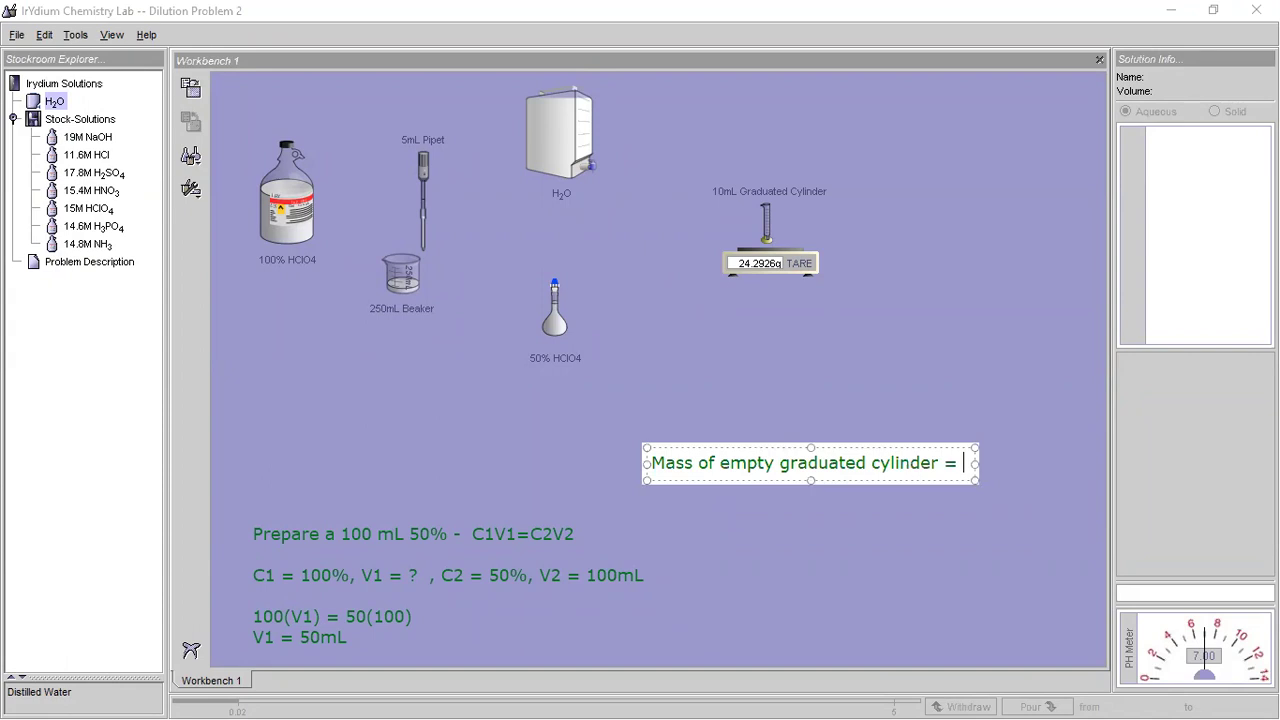
text(24.292)
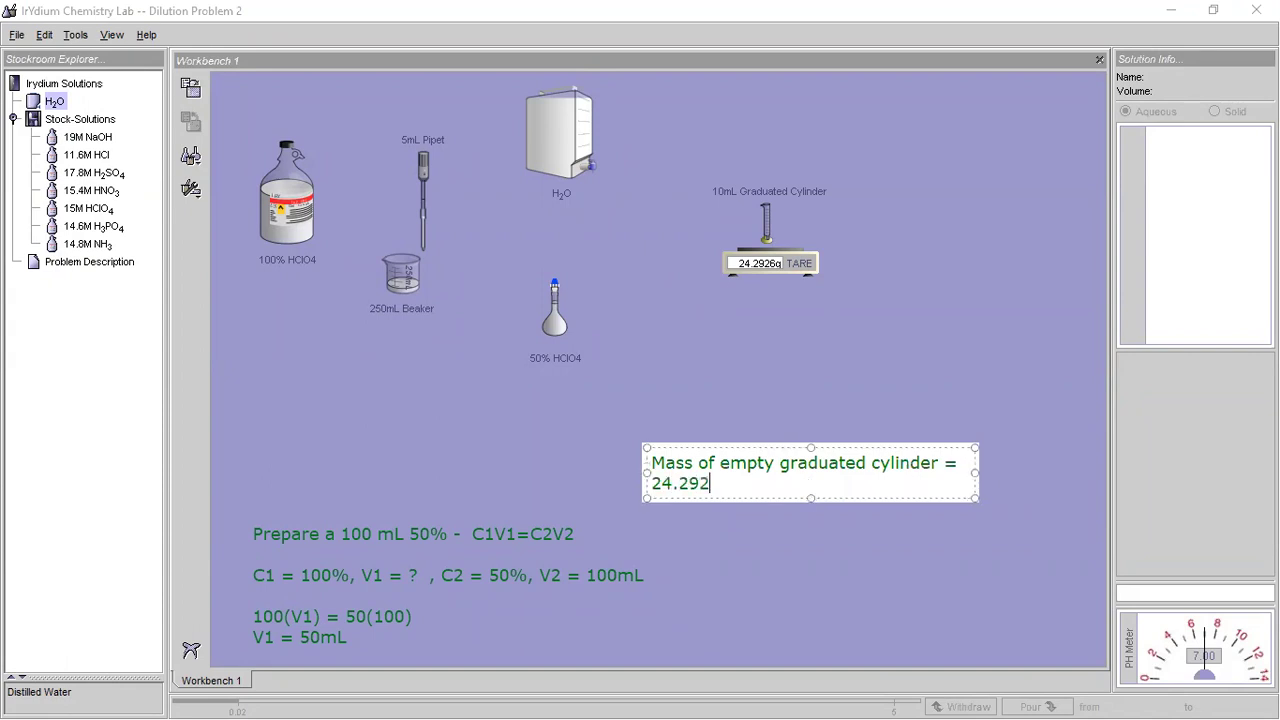
text(6 g)
drag(975, 474, 1085, 466)
drag(893, 445, 895, 471)
click(895, 541)
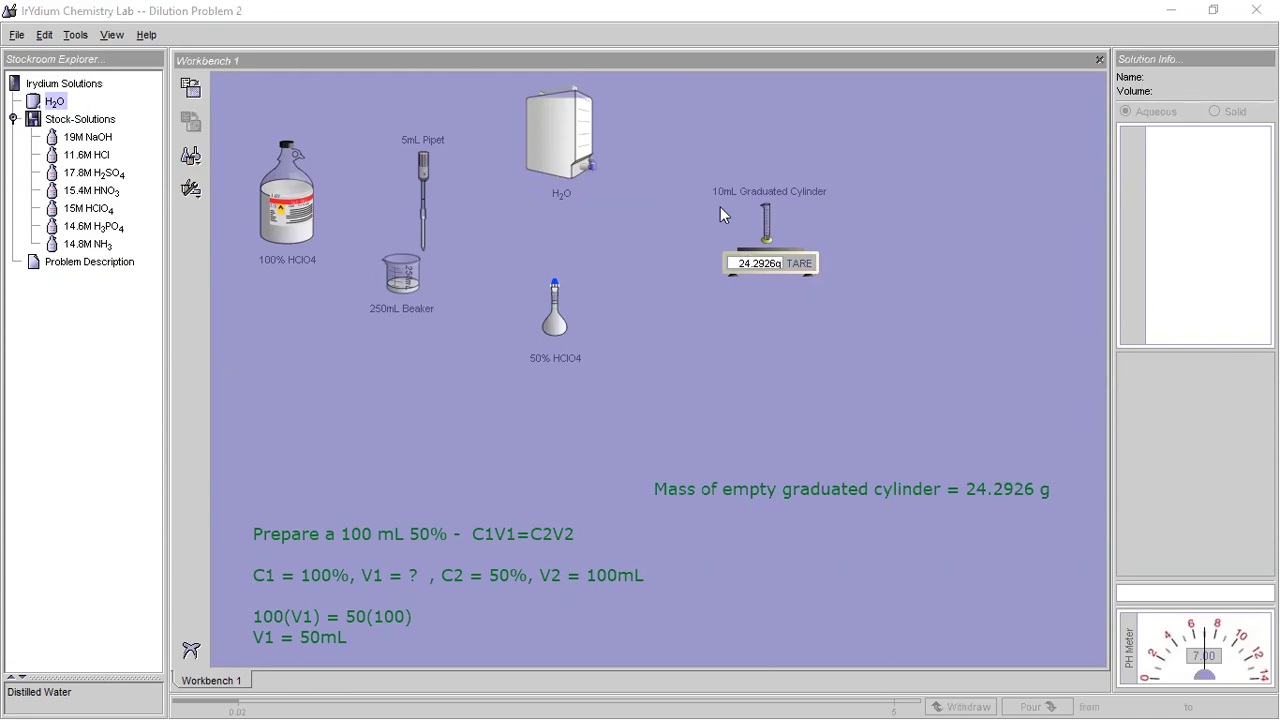
- Take the cylinder off the scale, add a 250mL beaker, and pour about 10.7 mL of 50% HClO4 from the flask into it
drag(768, 217, 647, 340)
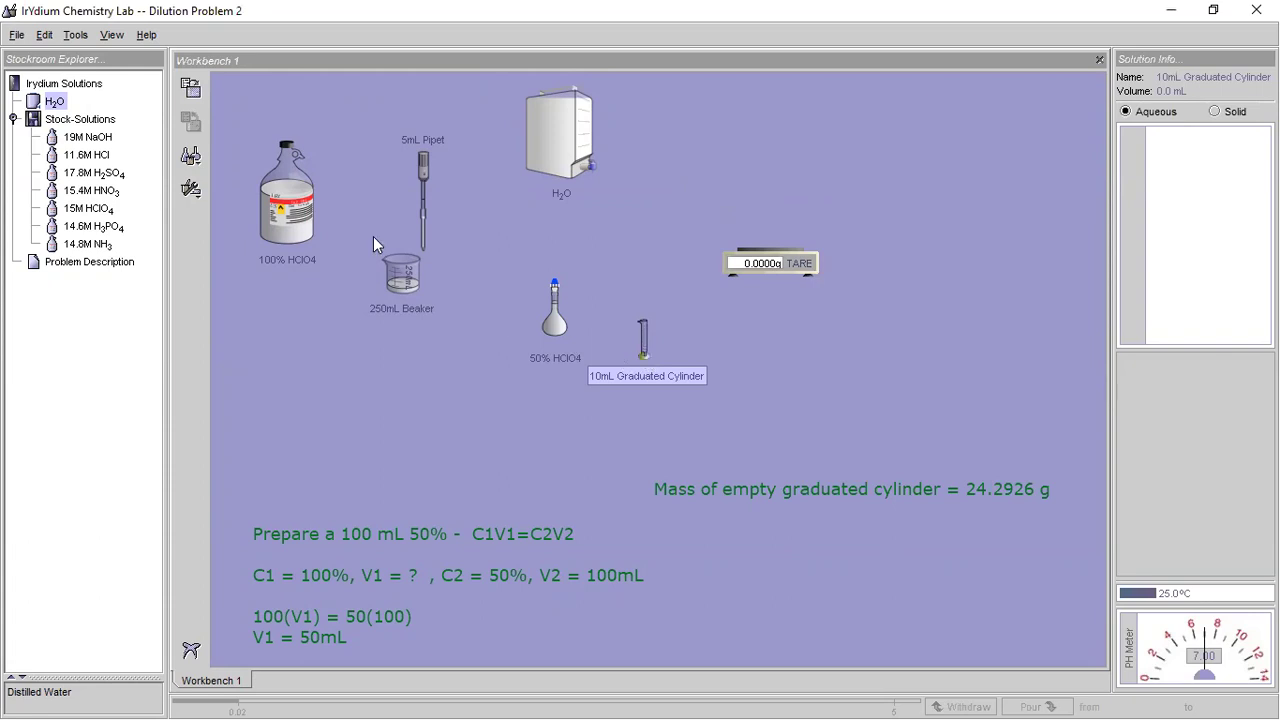
click(197, 170)
mouse_move(200, 186)
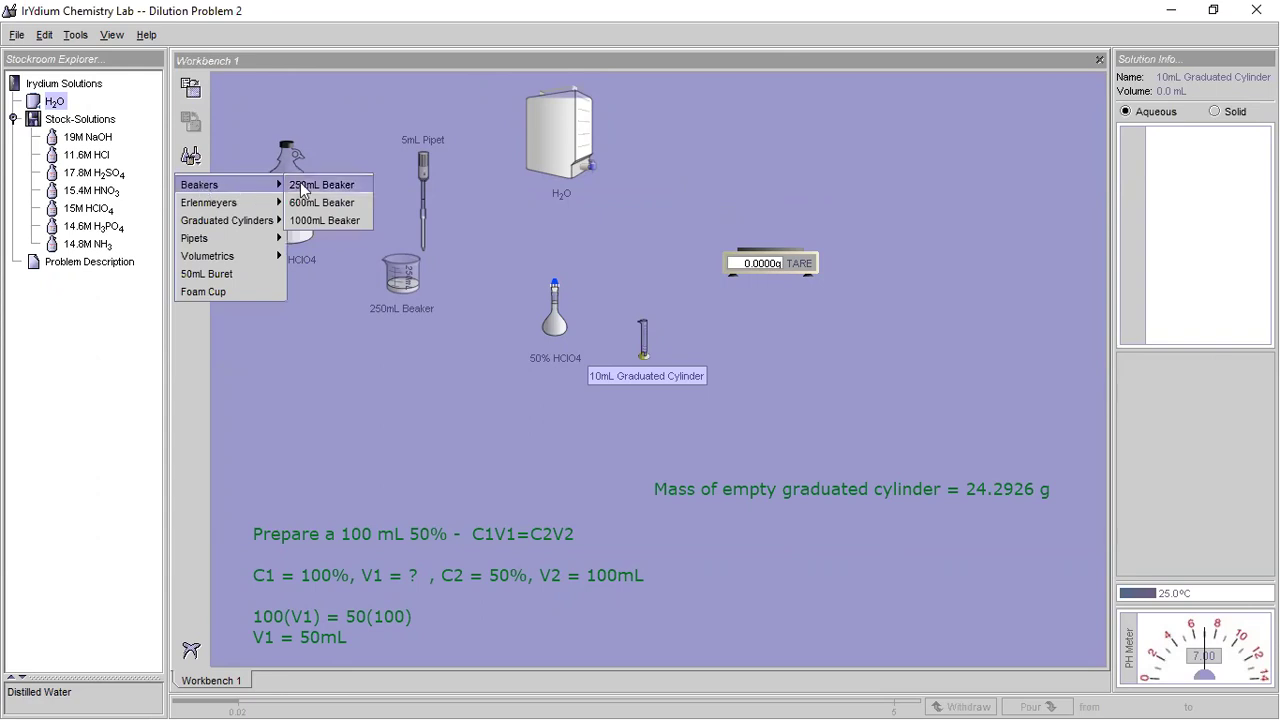
click(302, 187)
drag(635, 99, 559, 397)
drag(557, 333, 566, 380)
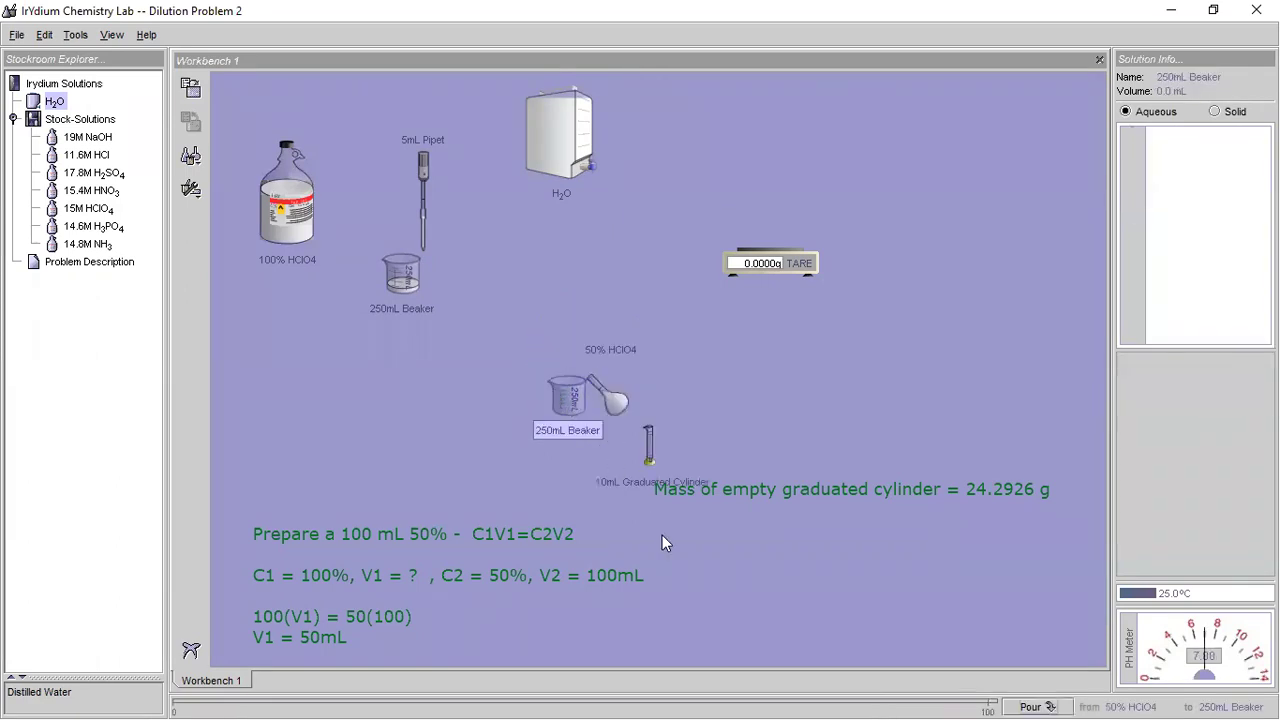
click(1029, 700)
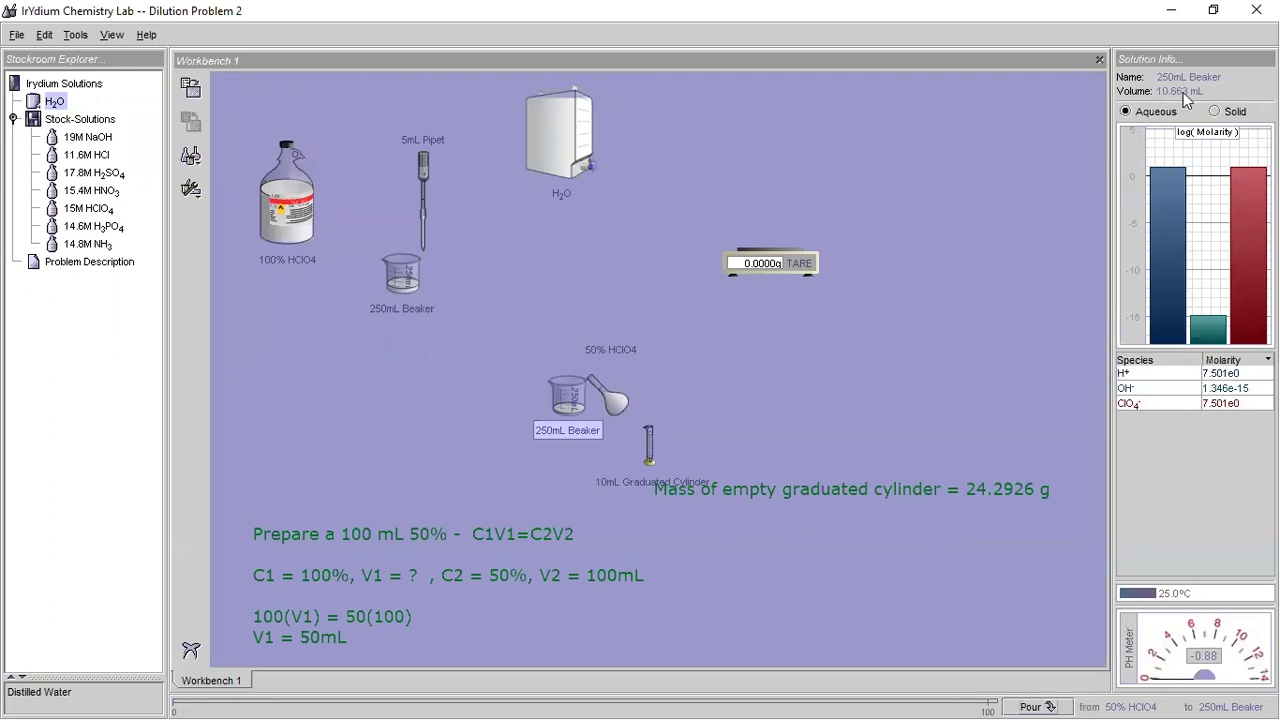
- Move the flask aside, empty the new beaker's HClO4 into the 10mL graduated cylinder, and separate the beaker from the cylinder
click(592, 394)
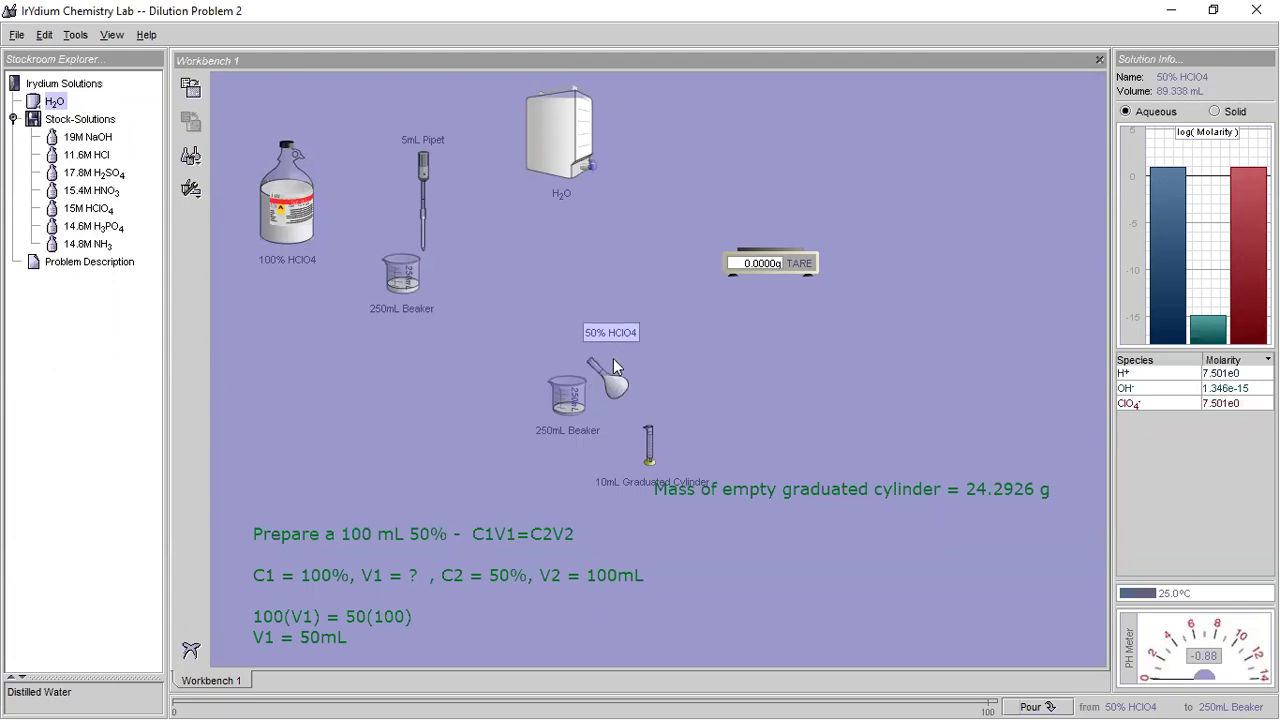
drag(591, 390, 672, 449)
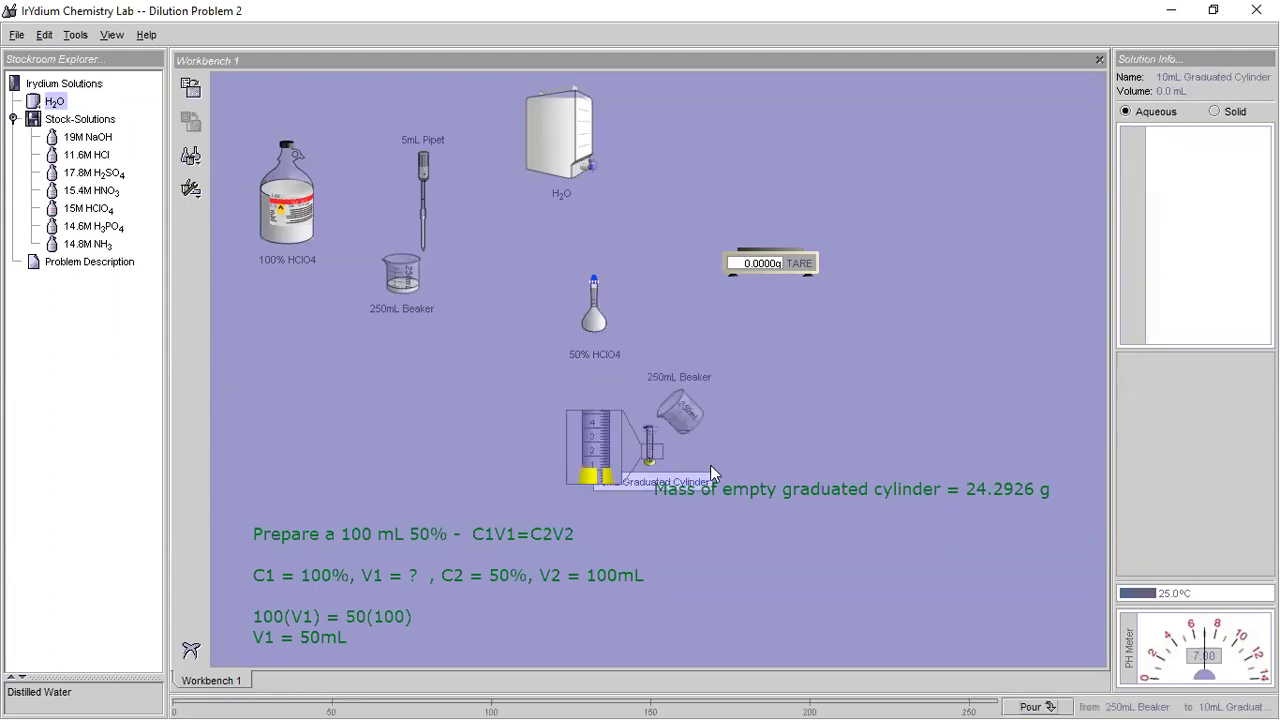
click(1020, 700)
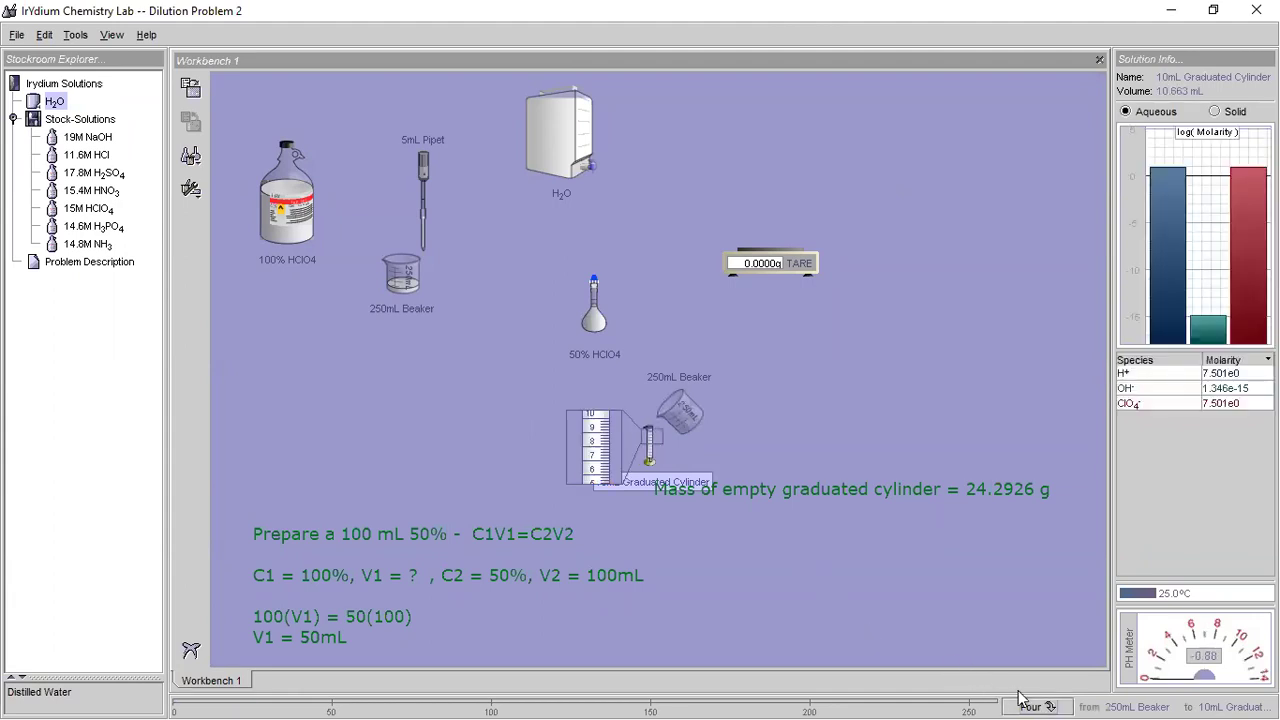
drag(694, 424, 570, 403)
drag(648, 447, 650, 412)
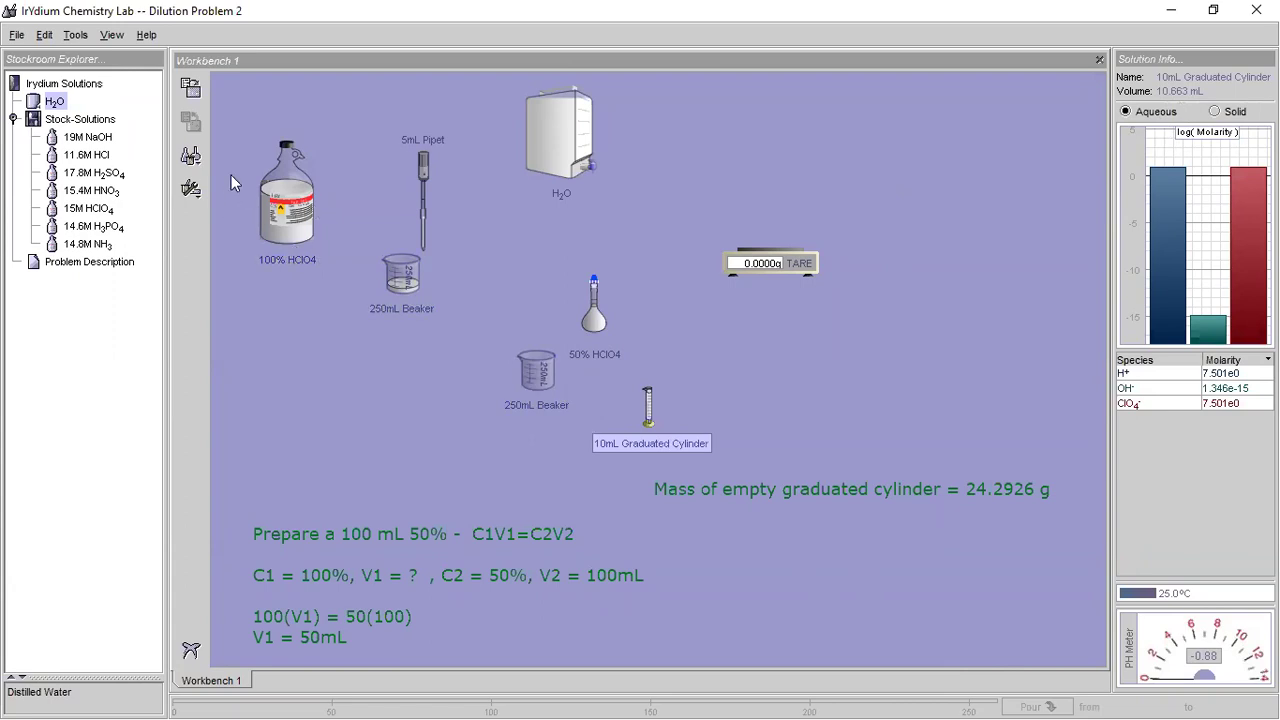
- Remove the used 5mL pipet and both 250mL beakers from the workbench
click(427, 170)
right_click(426, 171)
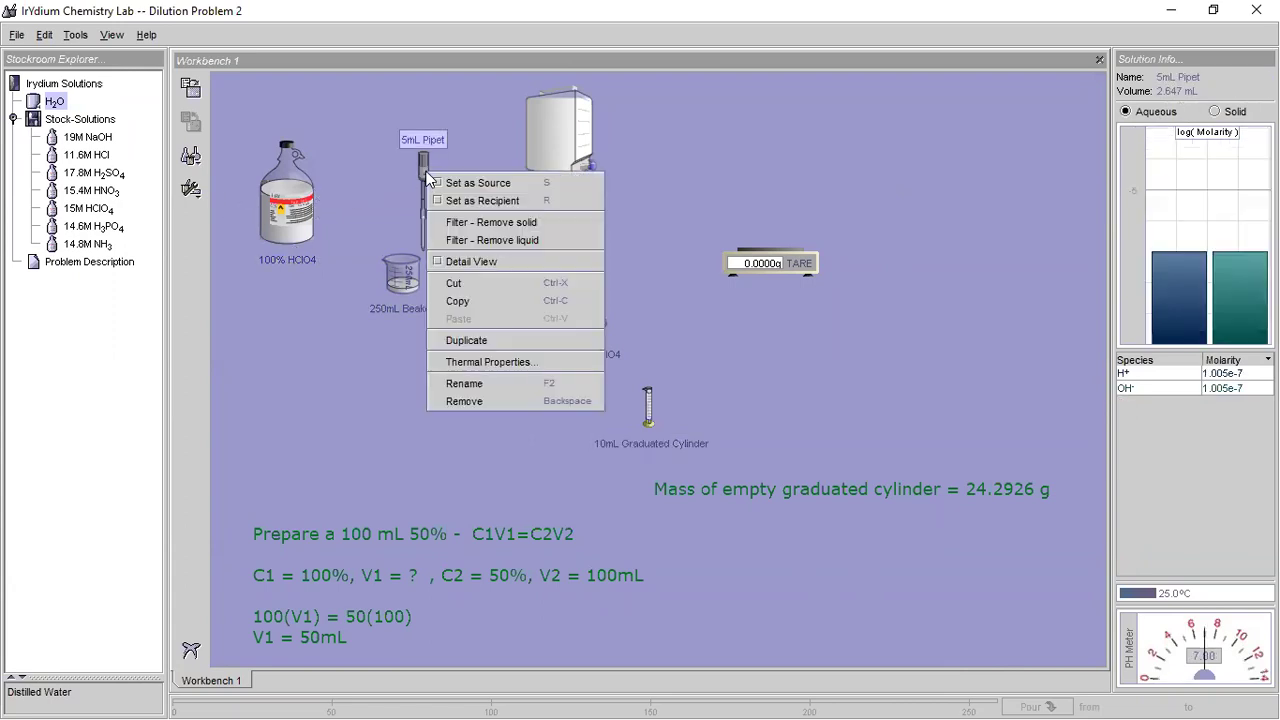
click(470, 400)
click(400, 272)
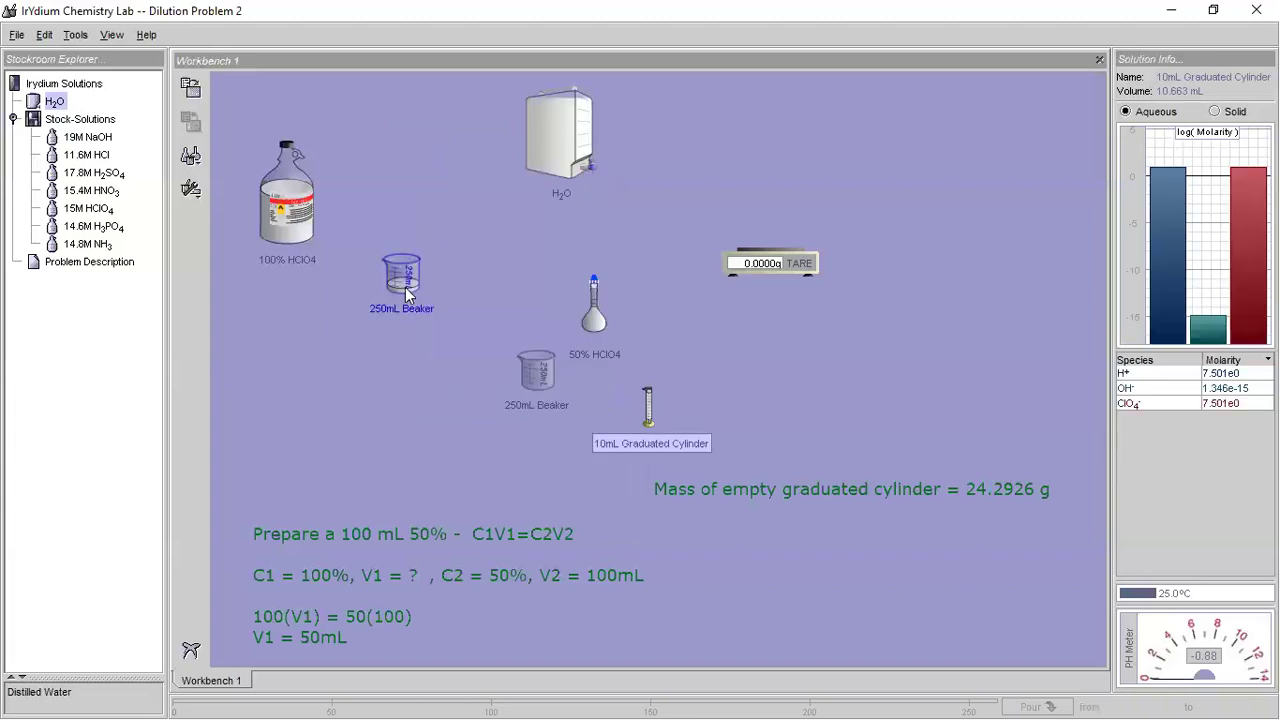
right_click(402, 284)
click(457, 510)
click(538, 388)
right_click(540, 390)
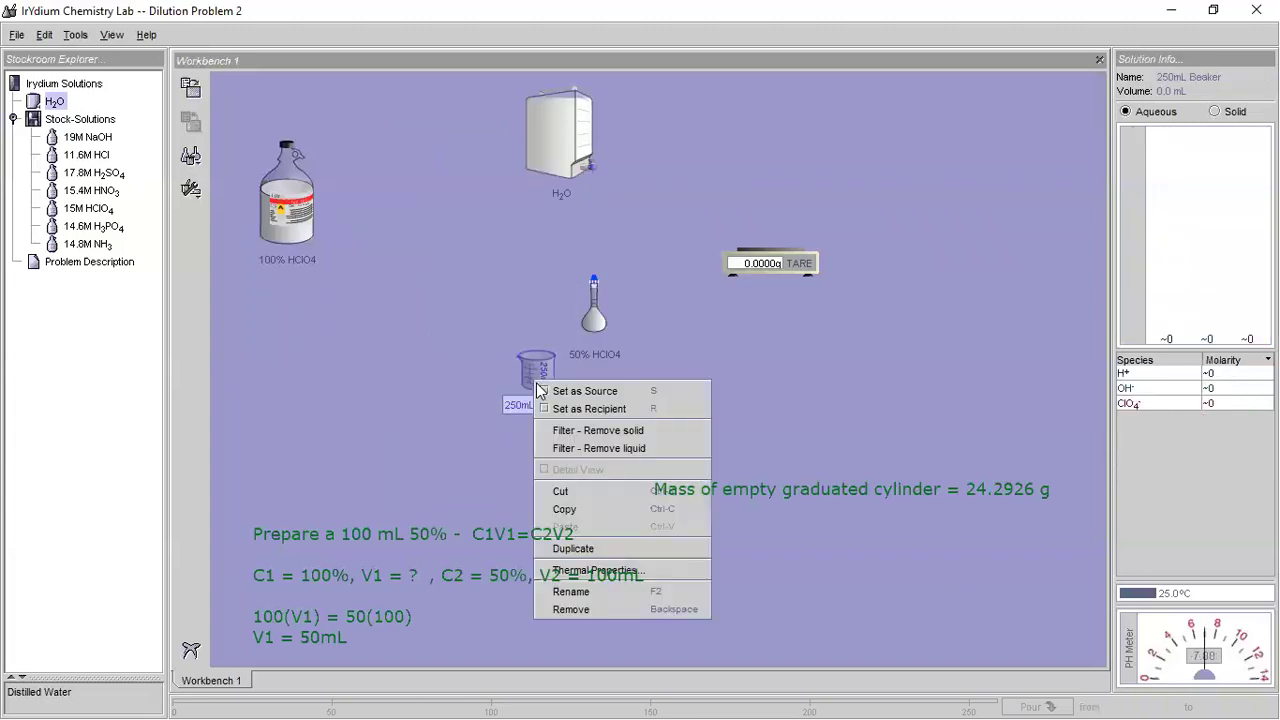
click(572, 609)
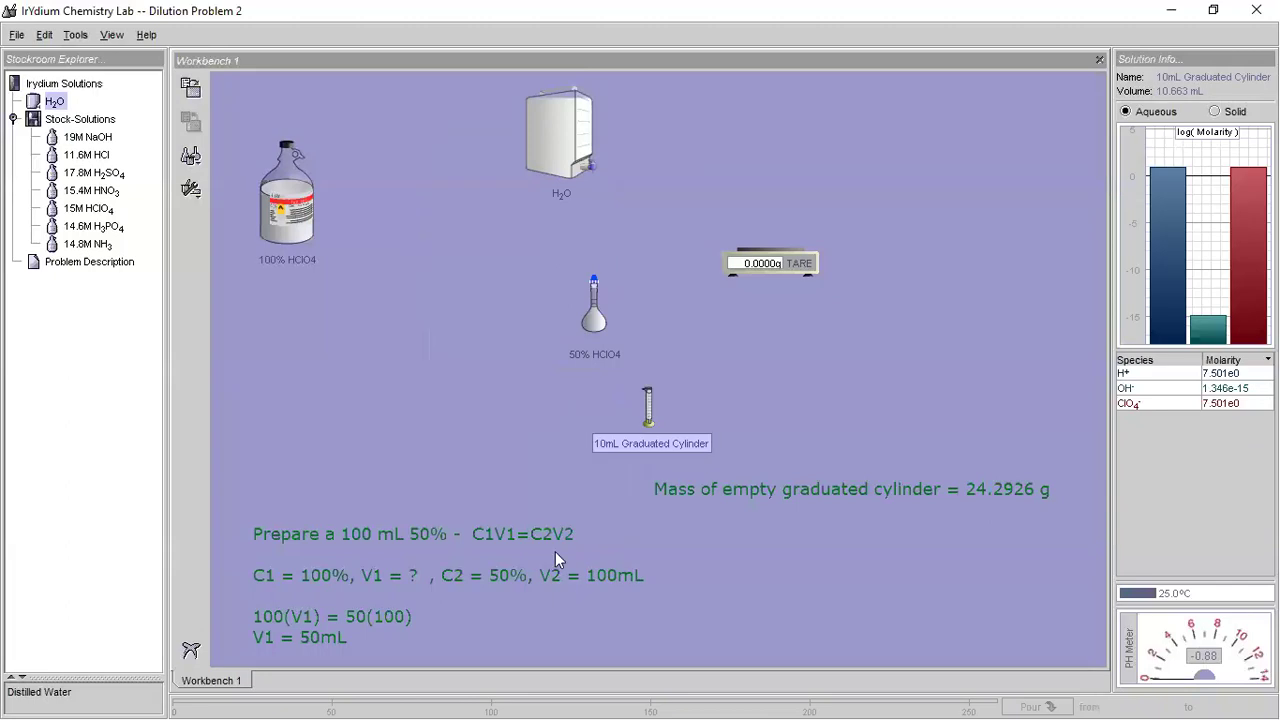
- Add a fresh 5mL pipet and place it over the 10mL graduated cylinder
click(196, 164)
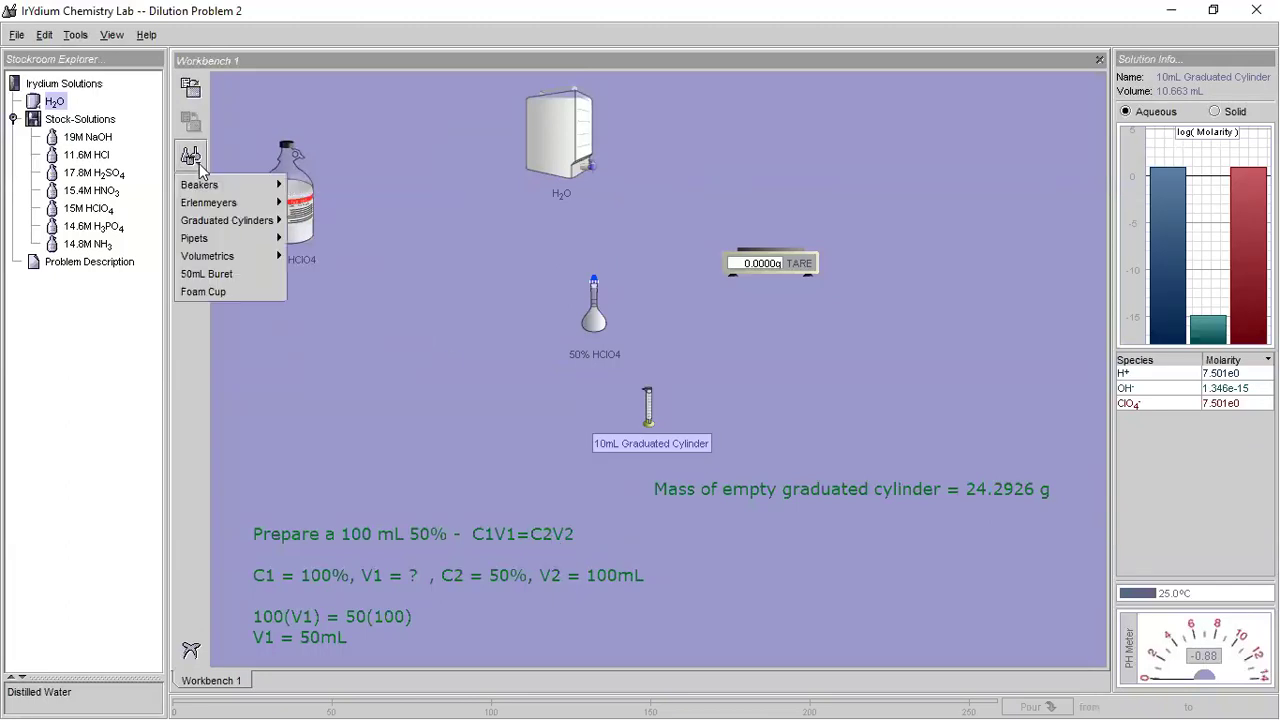
mouse_move(222, 237)
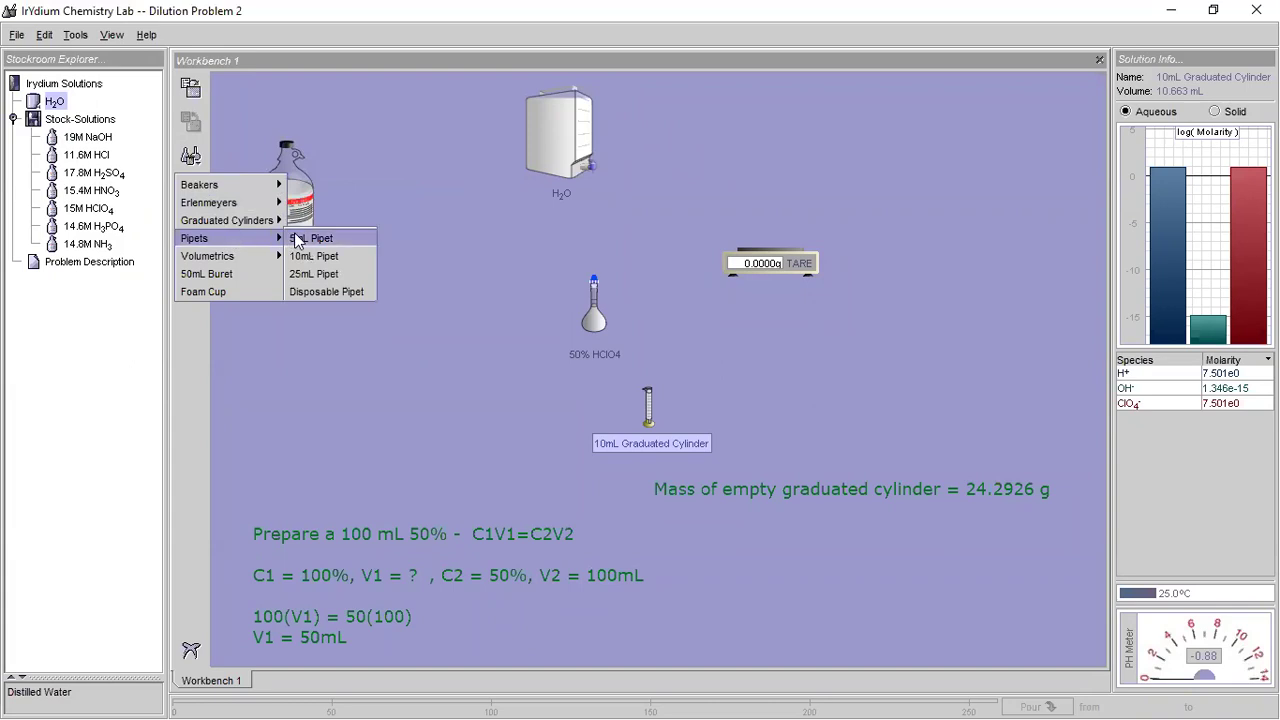
click(303, 237)
drag(351, 156, 648, 395)
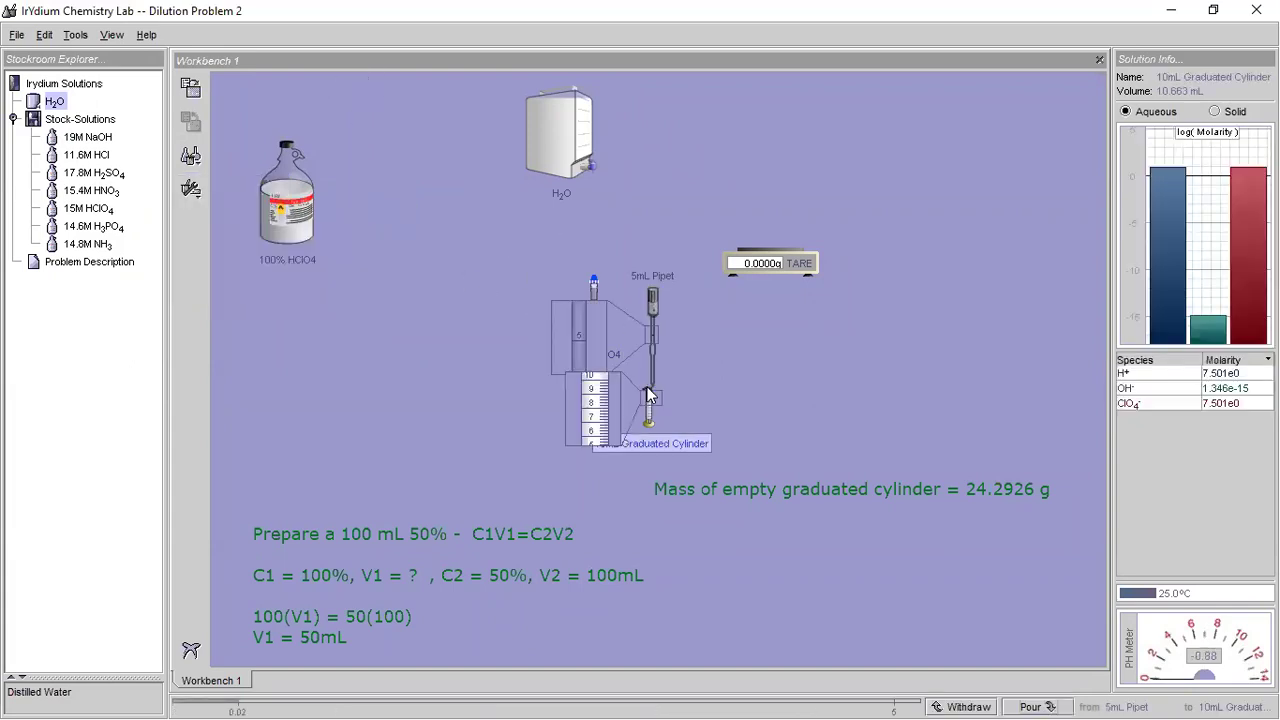
- Withdraw small portions of solution with the pipet until the graduated cylinder holds 10.013 mL
click(938, 698)
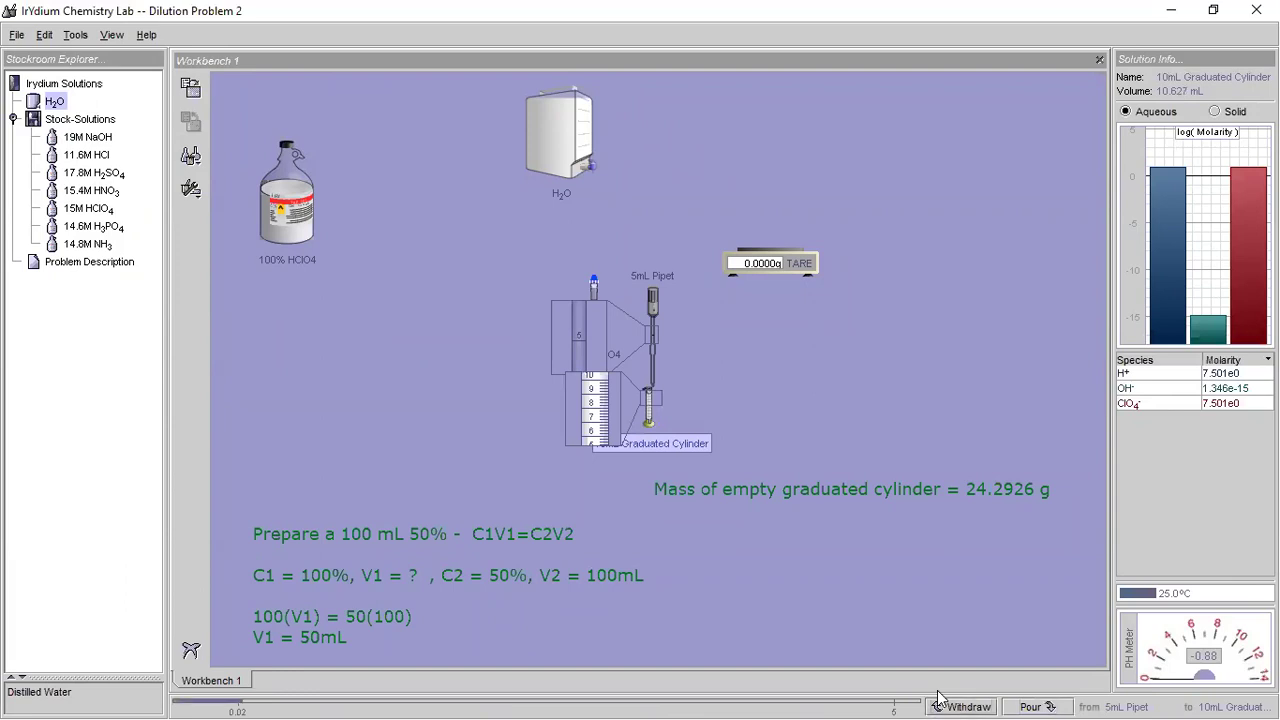
click(938, 698)
click(938, 698)
click(938, 698)
click(938, 698)
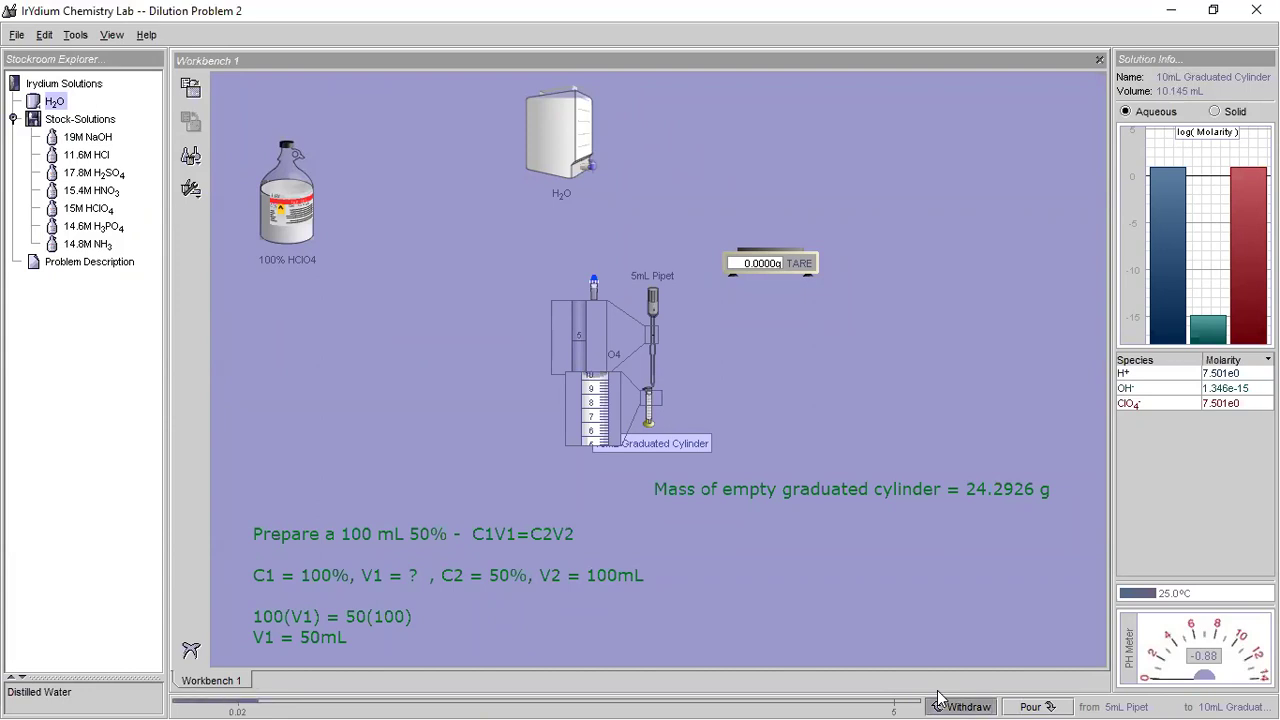
click(938, 698)
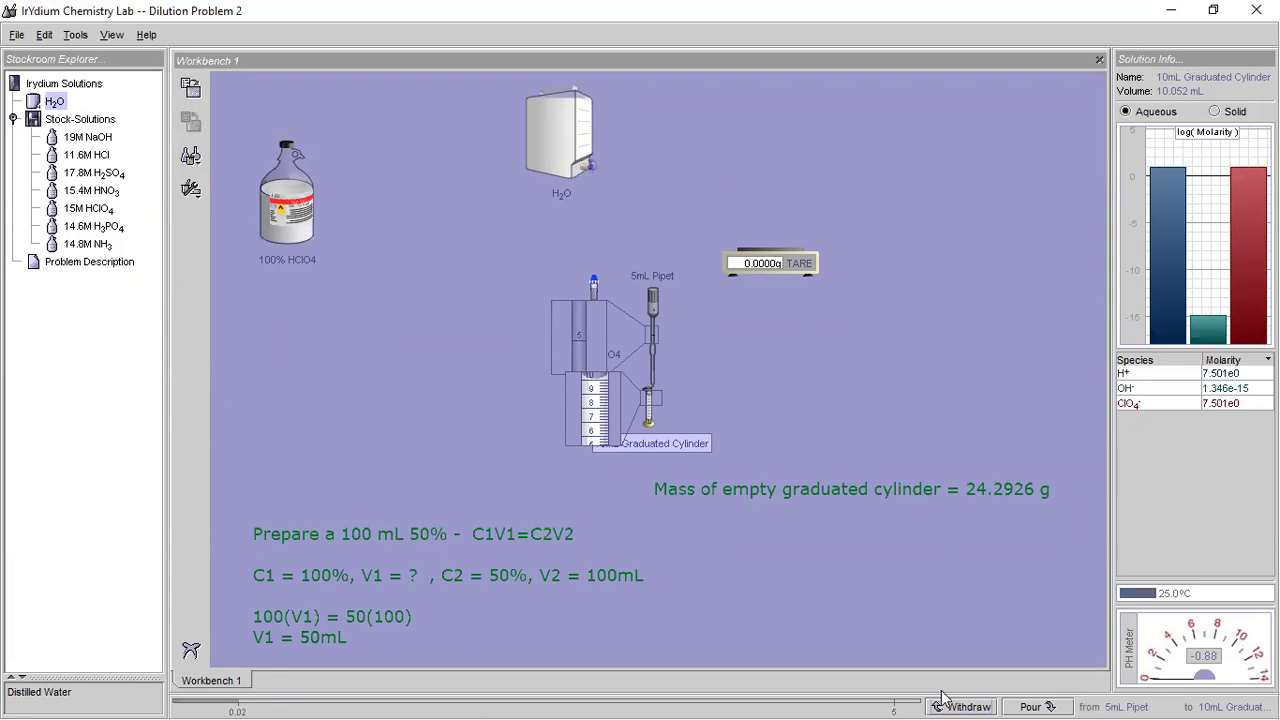
click(941, 698)
click(942, 697)
click(1048, 697)
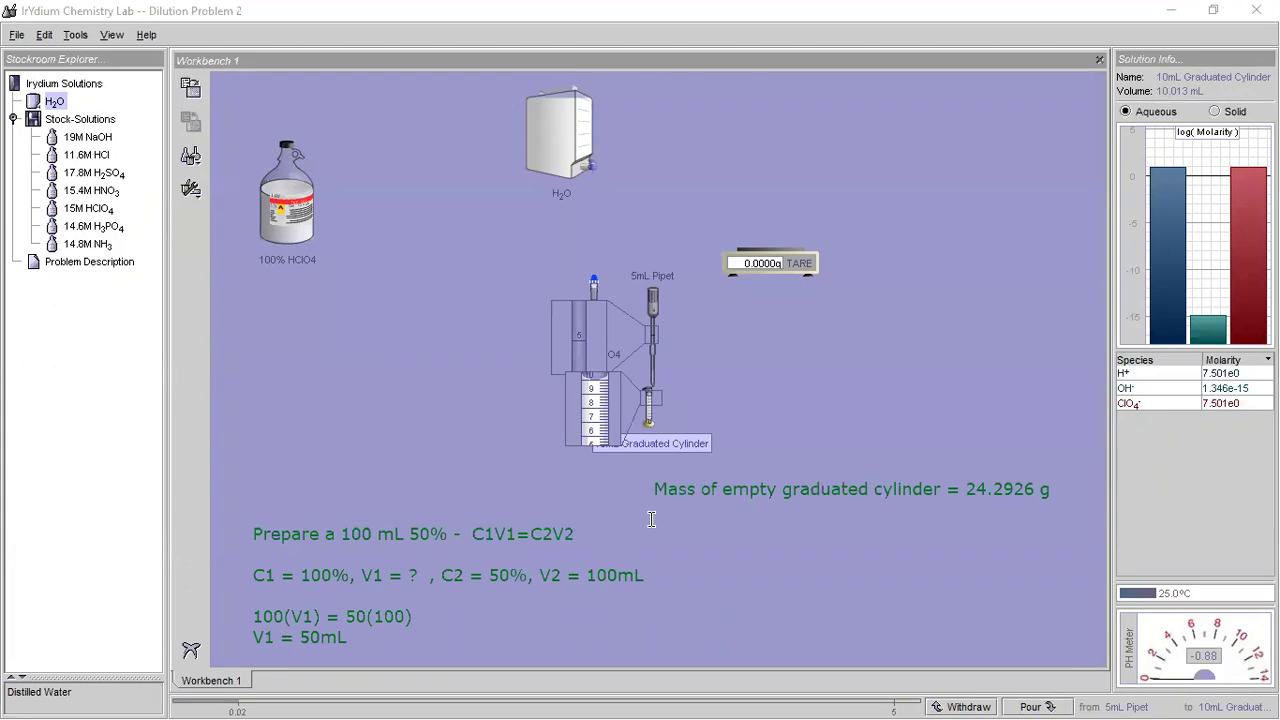
- Add the annotation "Vol. Soln = 10.013 mL" under the note on the empty cylinder's mass
click(693, 511)
text(Vol)
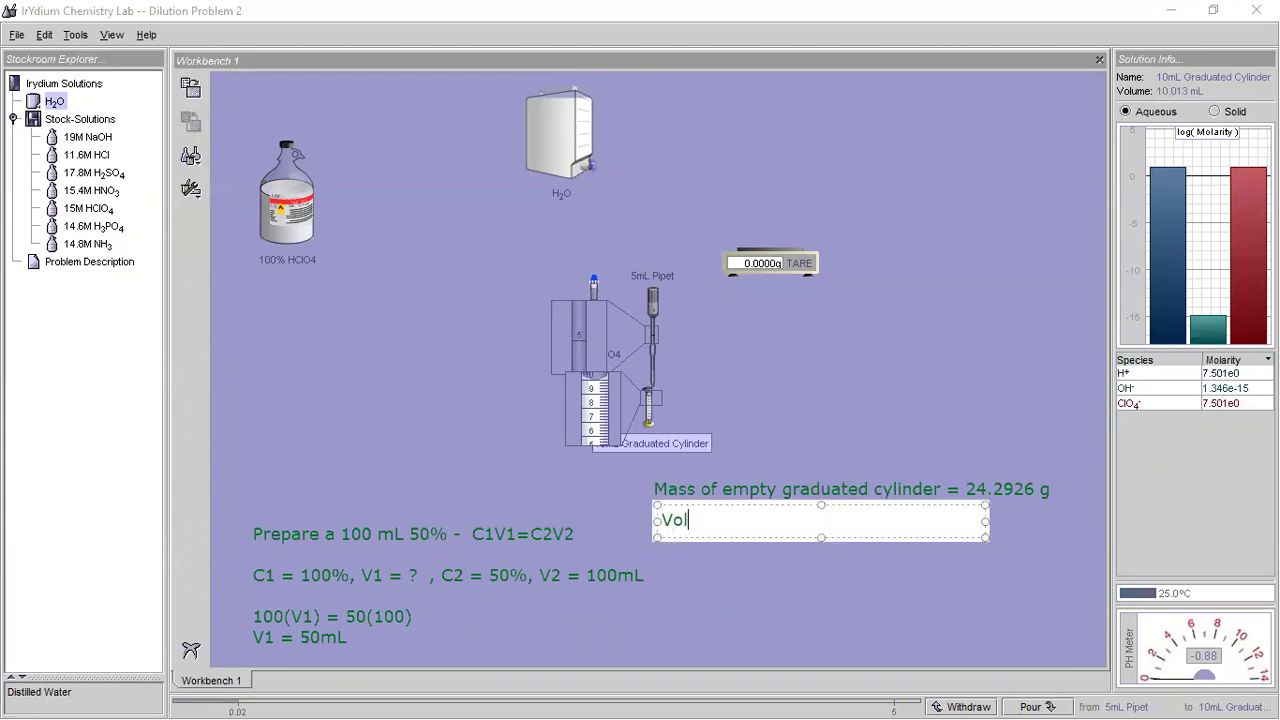
text(. Soln = 10.013)
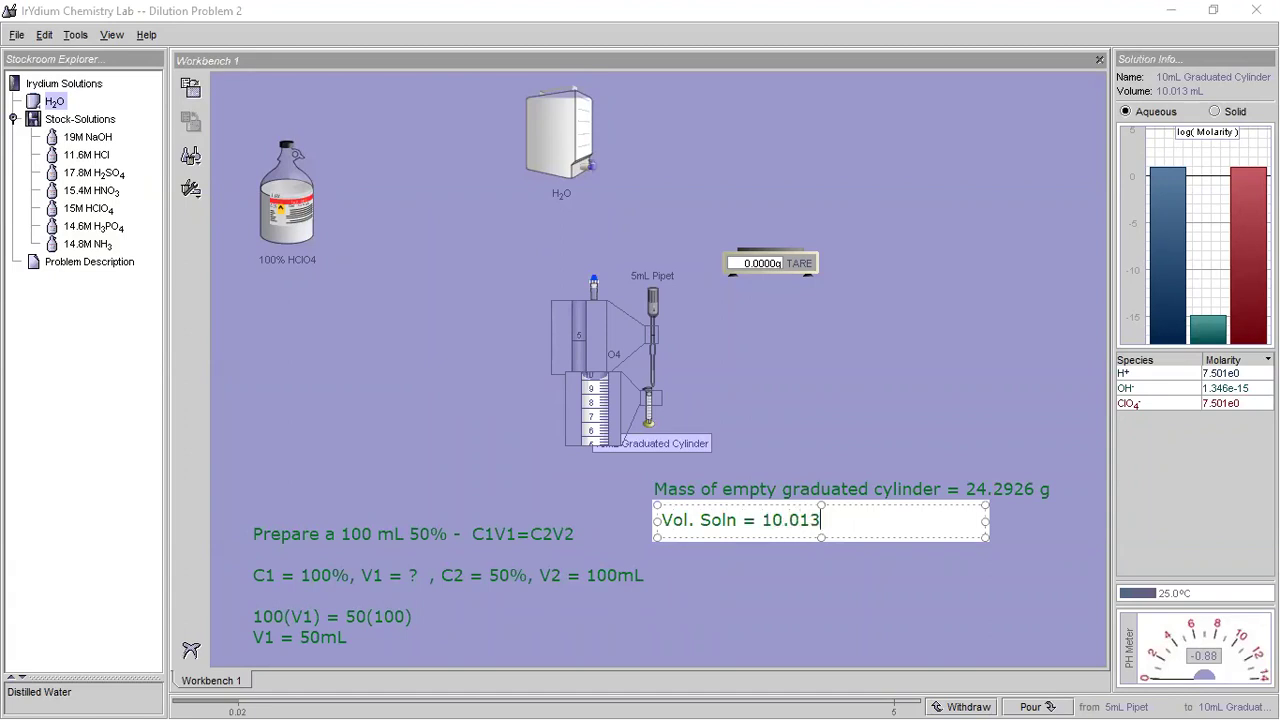
text( mL)
click(716, 600)
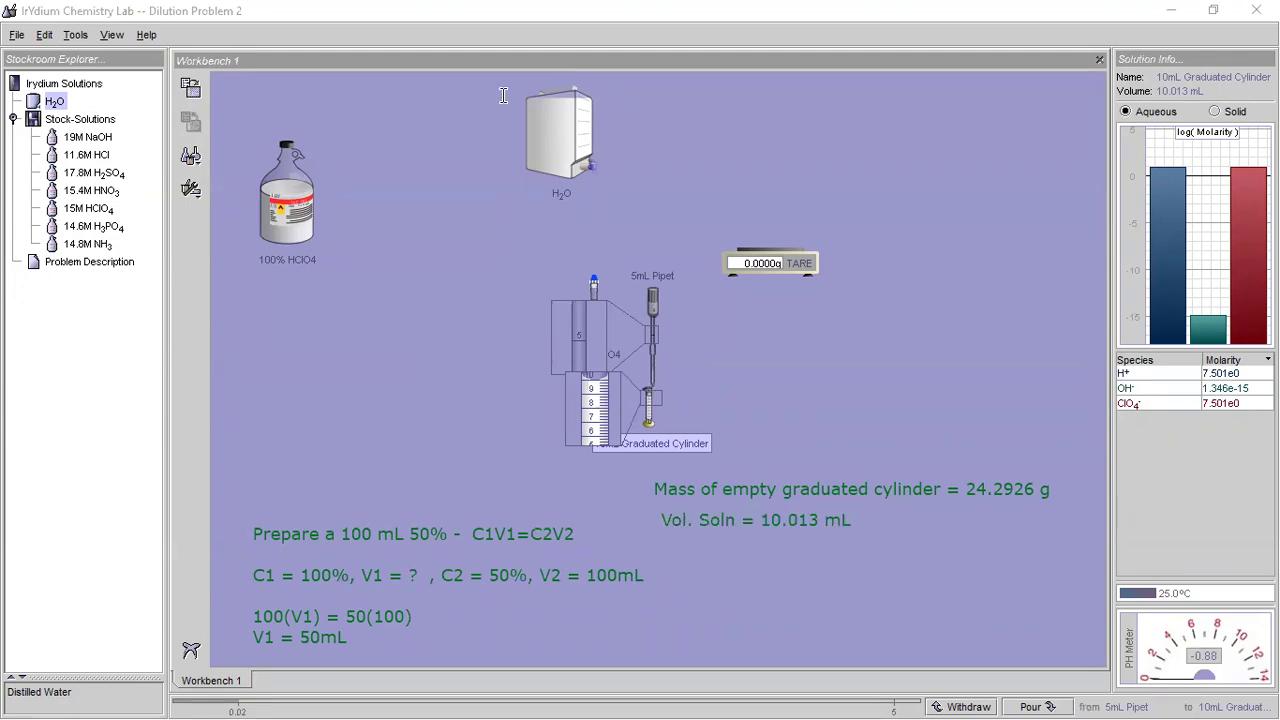
- Move the 5mL pipet away from the 10mL graduated cylinder and place the filled cylinder on the balance
drag(652, 349, 493, 377)
drag(649, 413, 777, 258)
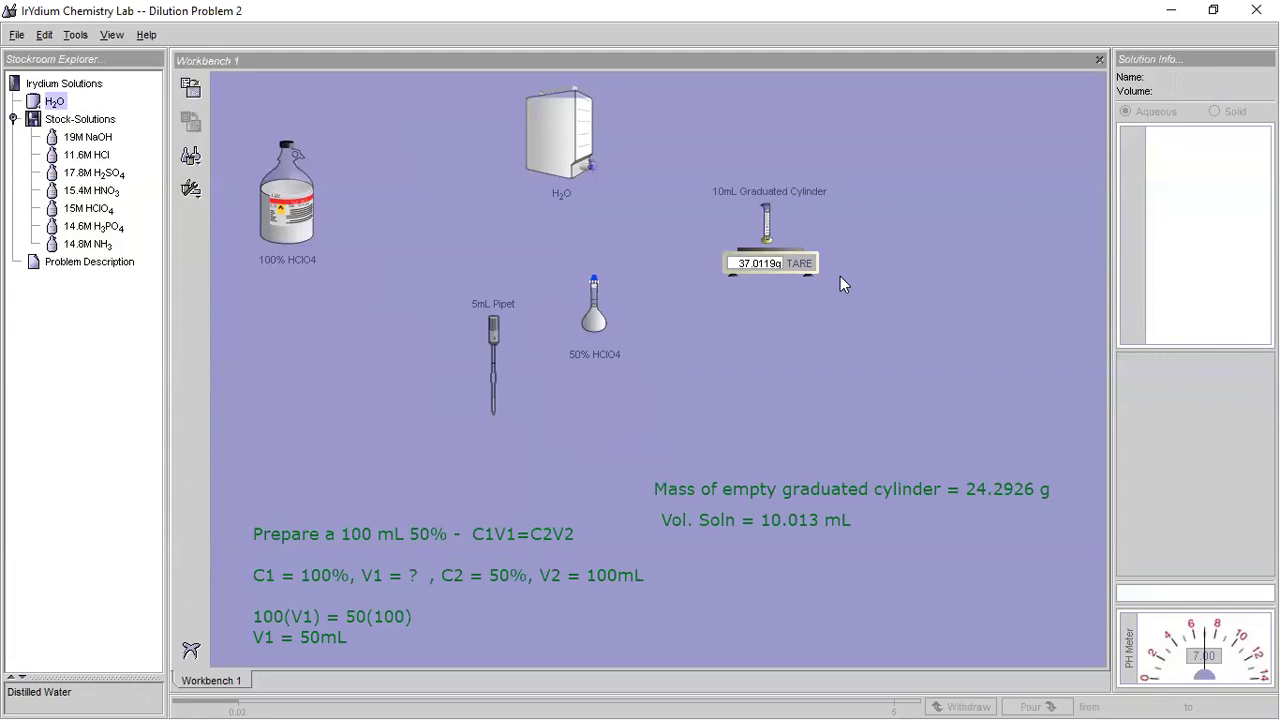
- Add an annotation under the volume note reading "Mass soln + grad. cyl. = 37.0119g" and "Mass soln = 12.7193g"
click(373, 85)
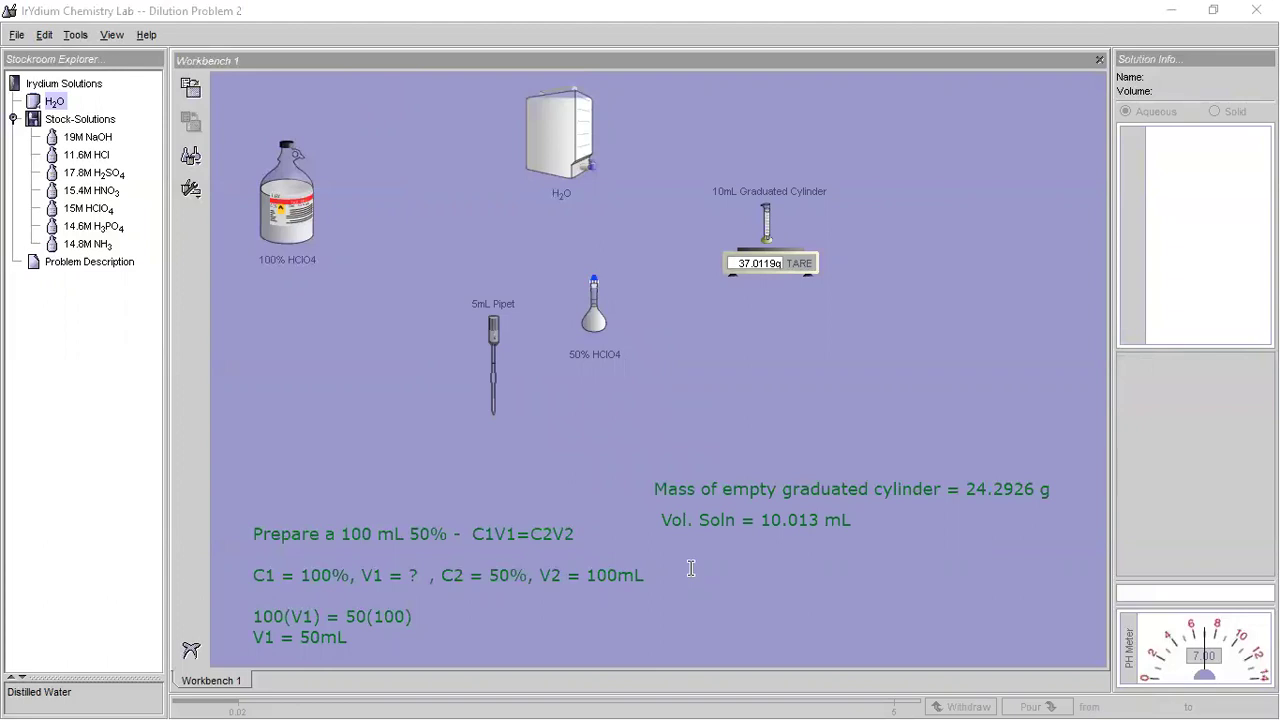
click(730, 557)
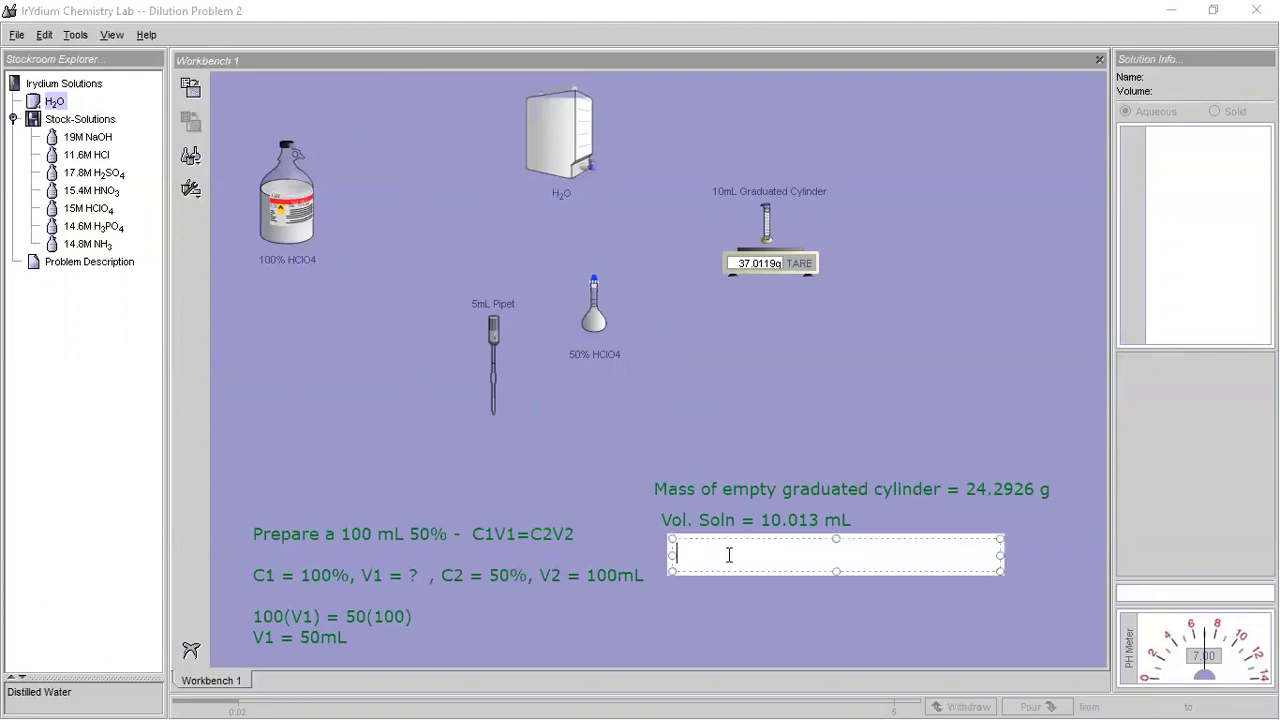
text(Mass soln + grad. cy)
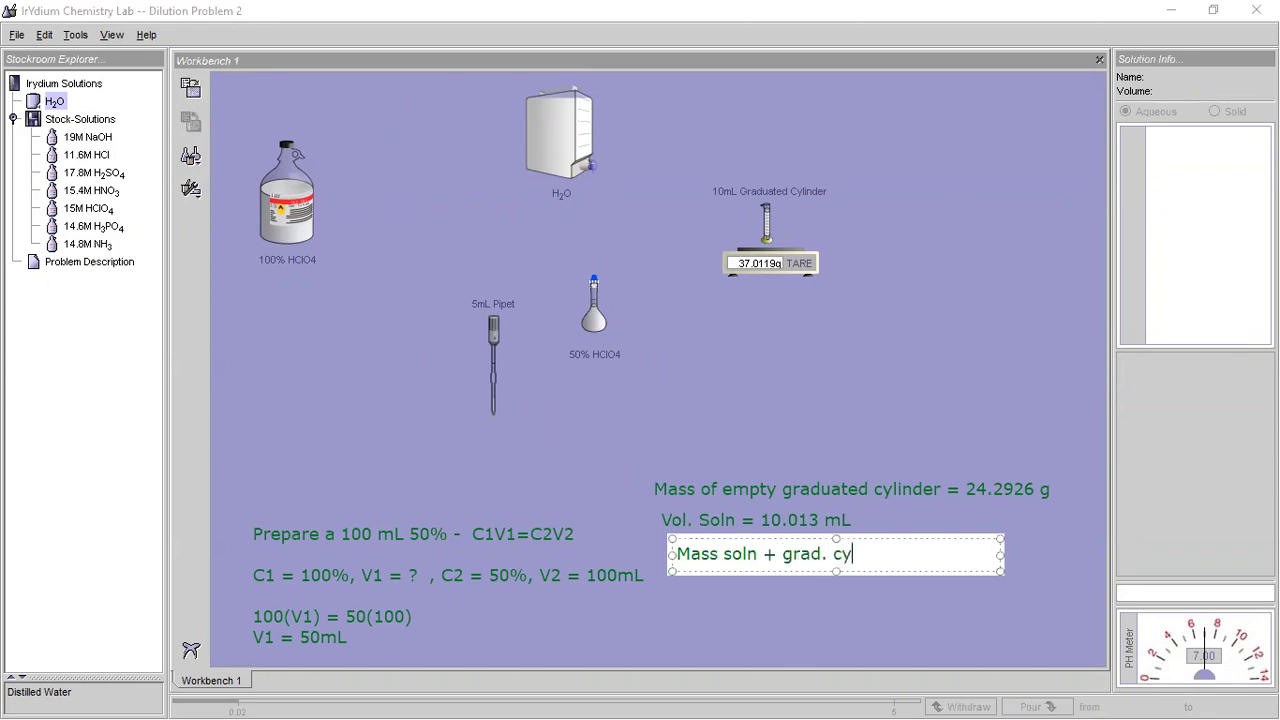
text(l. = 37.0119g)
key(Return)
text(Mas)
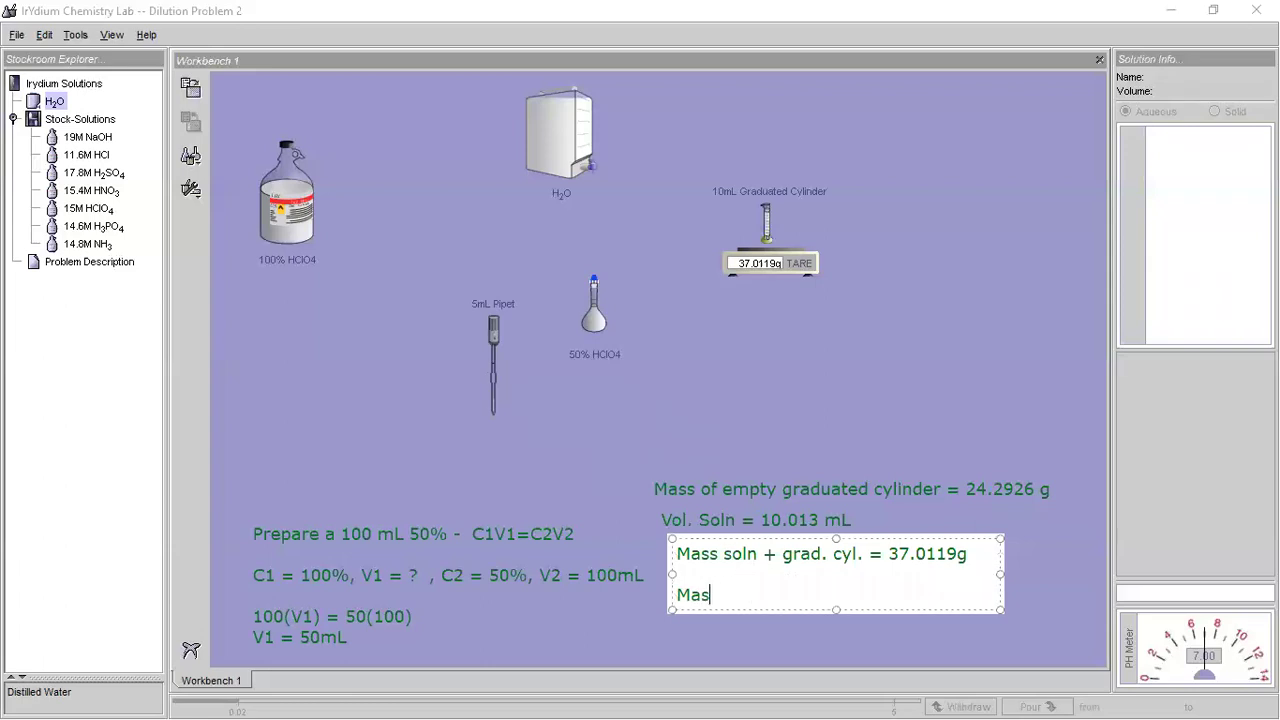
text(s soln =)
text(12.7193g)
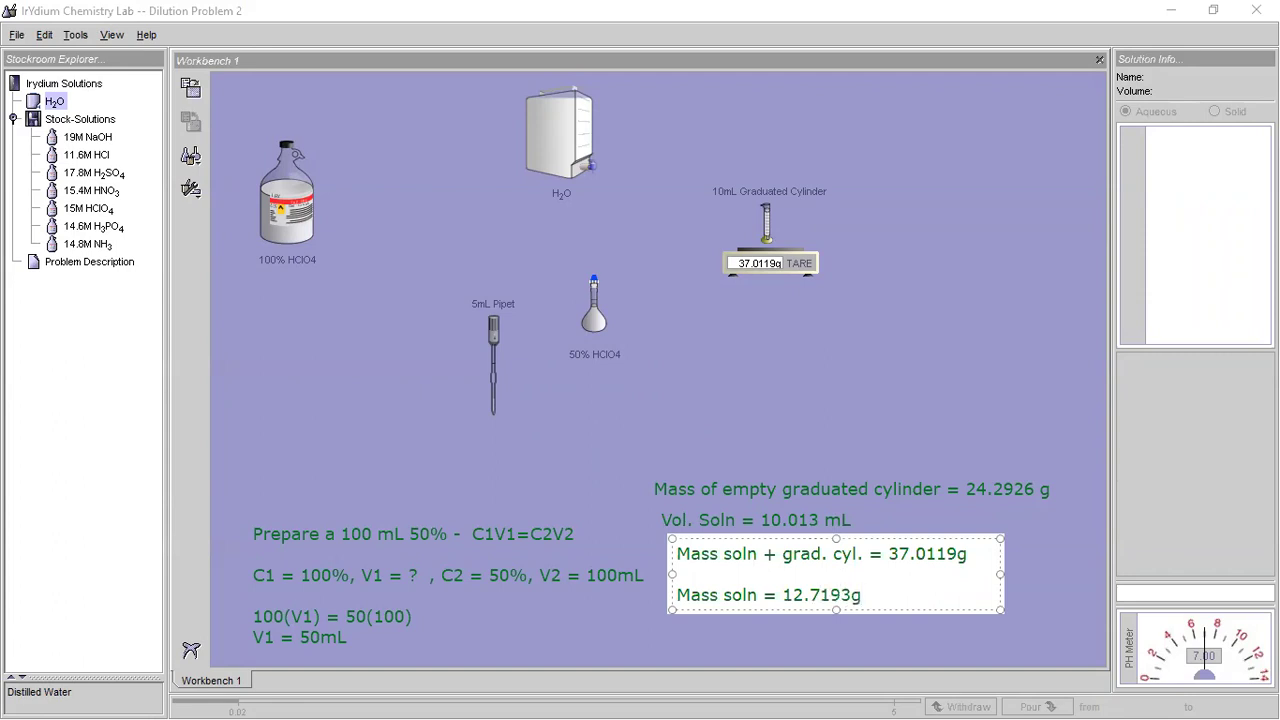
- Add the density line "D =12.7193/10.013 = 1.2703 g/mL" to the mass annotation and finish it
key(Return)
text(D =)
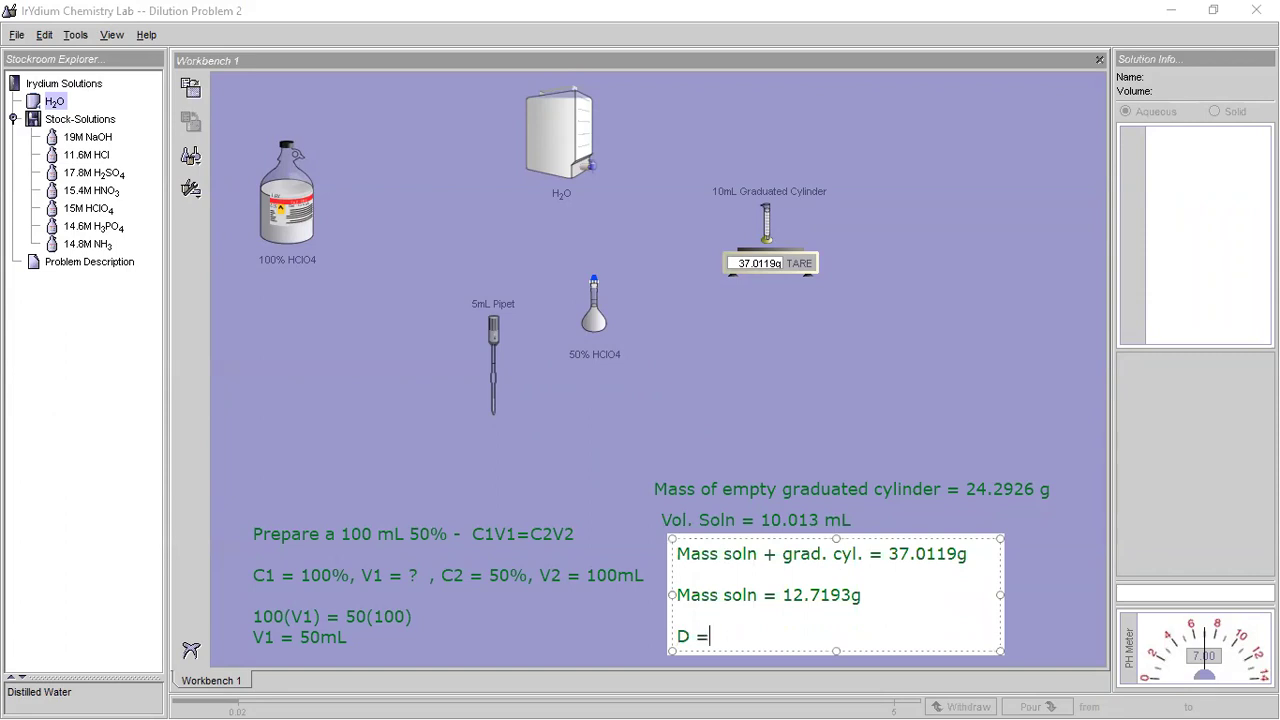
text(12.7193/10.)
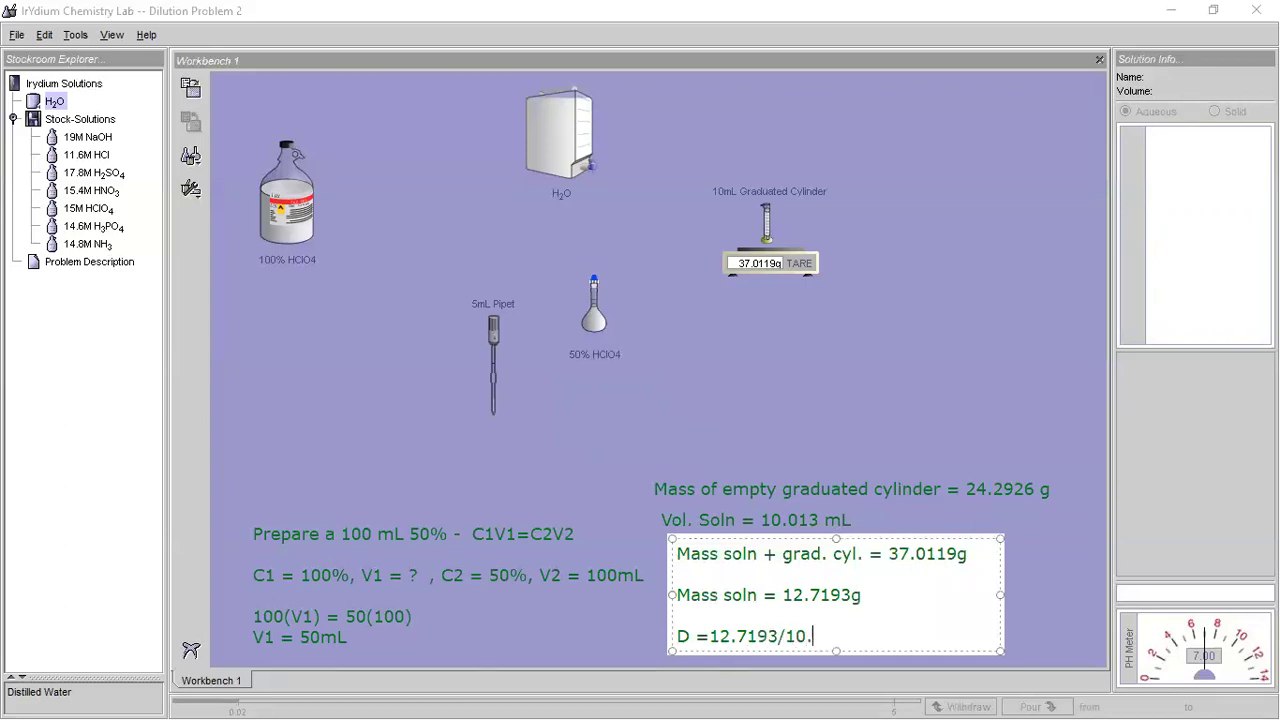
text(013 =)
text(1.2703 g/m)
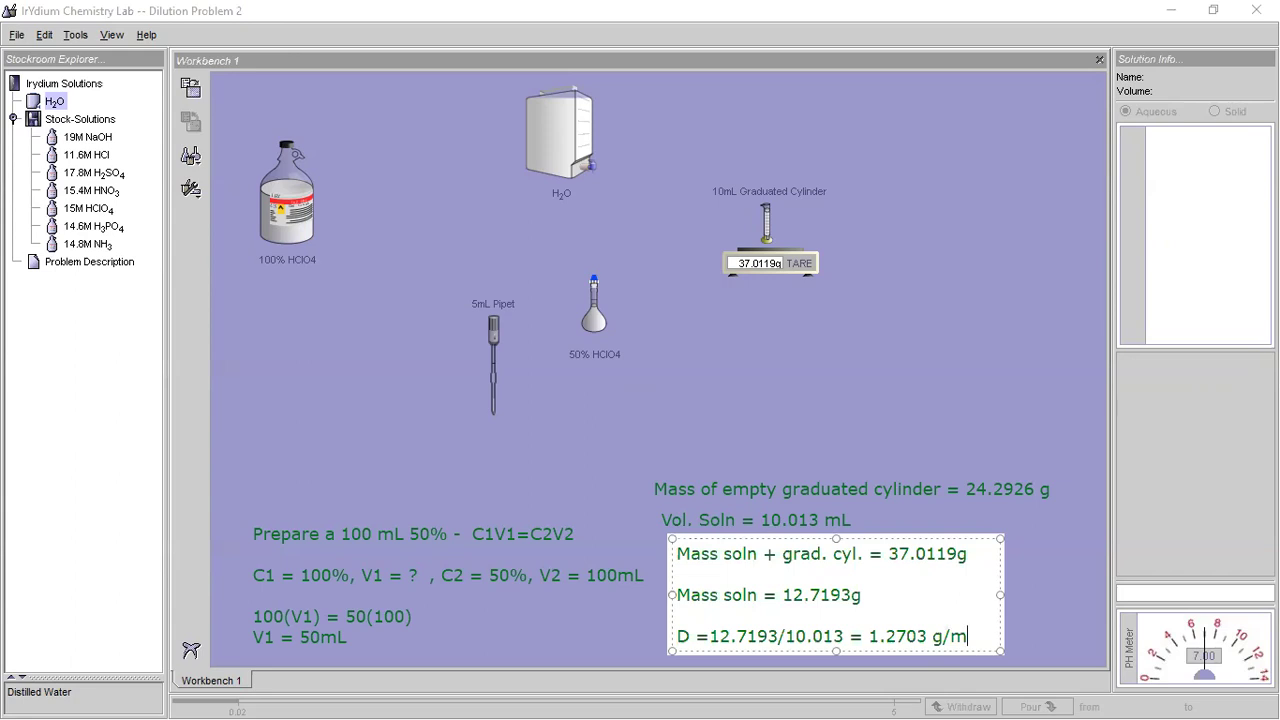
text(L)
click(723, 444)
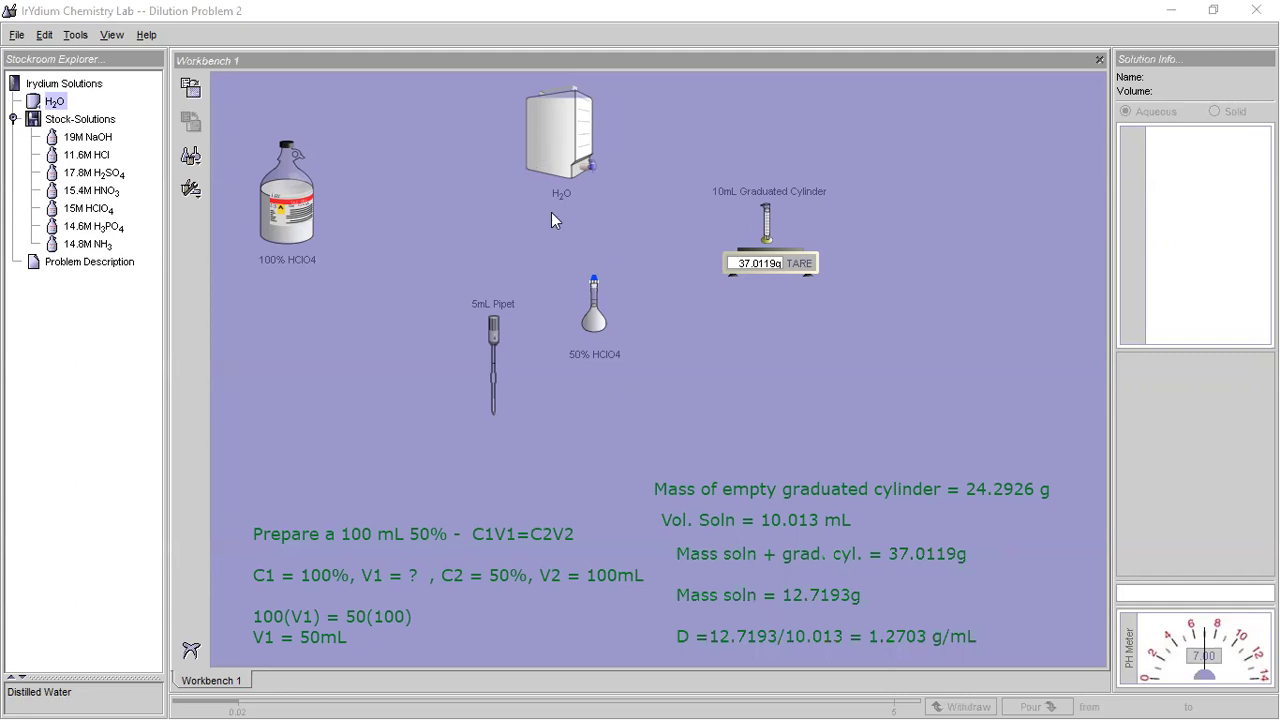
- Move the 50% HClO4 flask beside the 100% HClO4 bottle, and remove the 5mL pipet and 10mL graduated cylinder from the workbench
drag(602, 327, 424, 157)
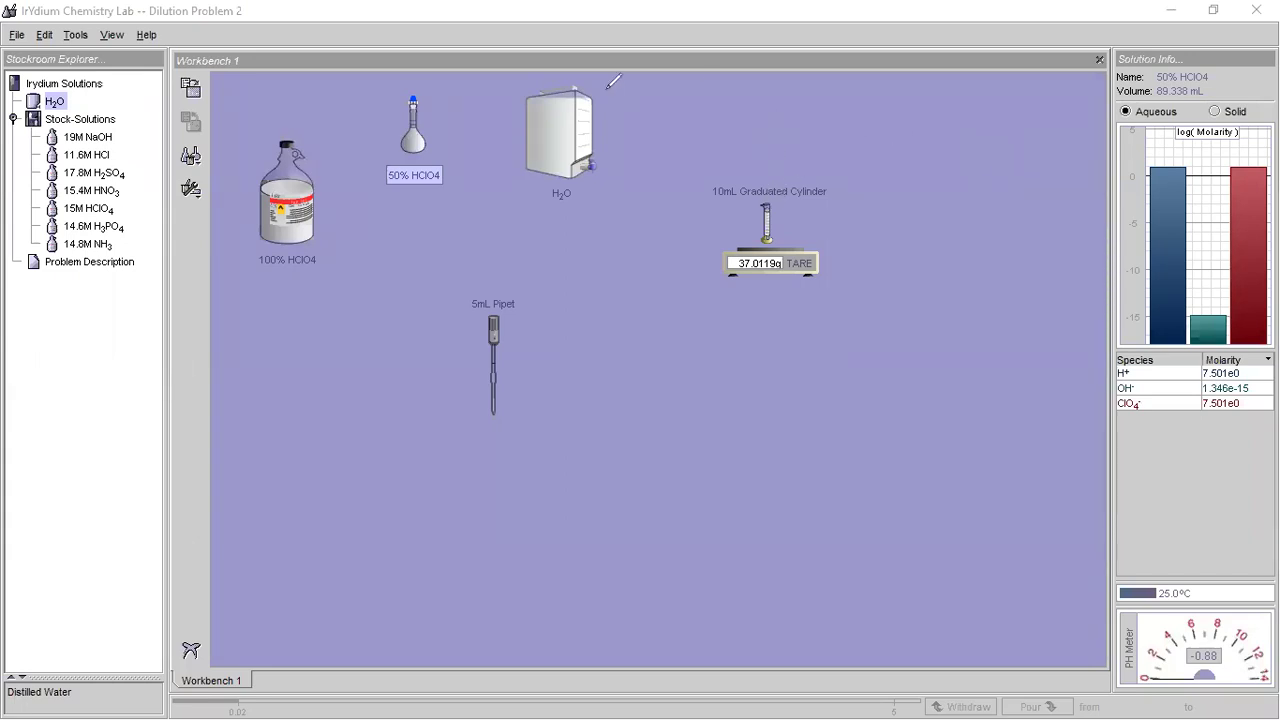
right_click(491, 326)
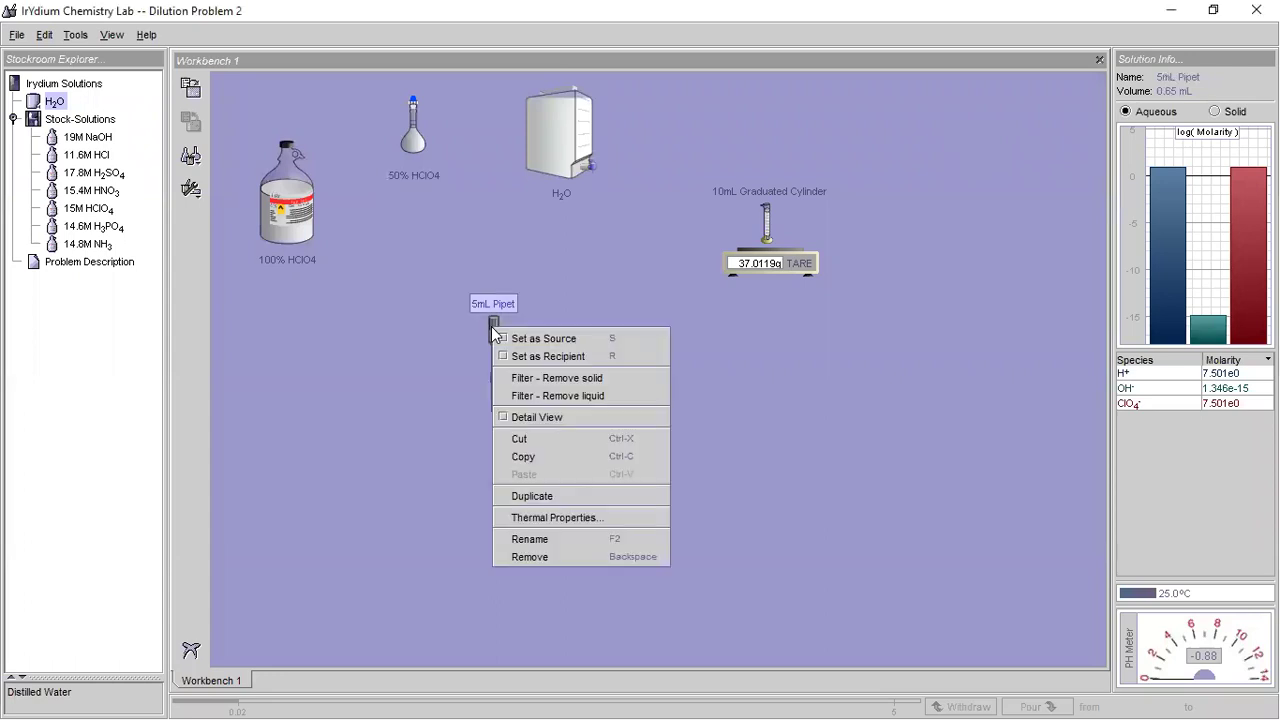
click(541, 556)
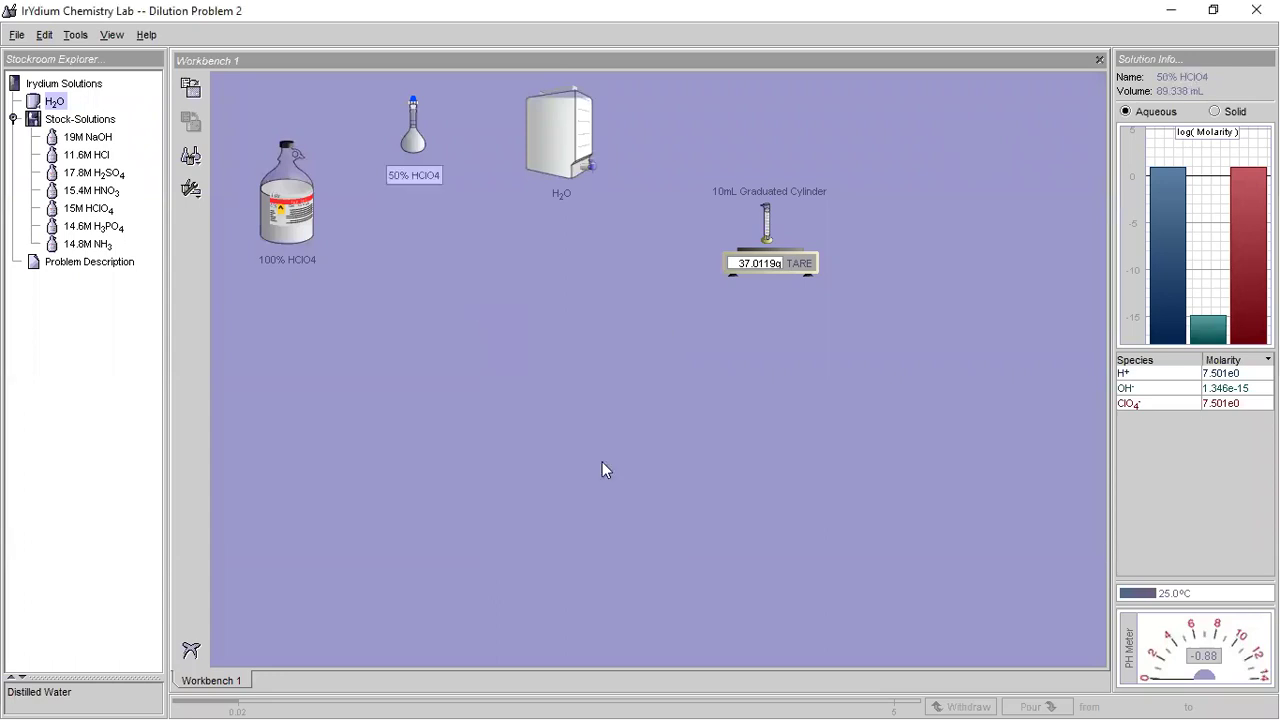
right_click(765, 227)
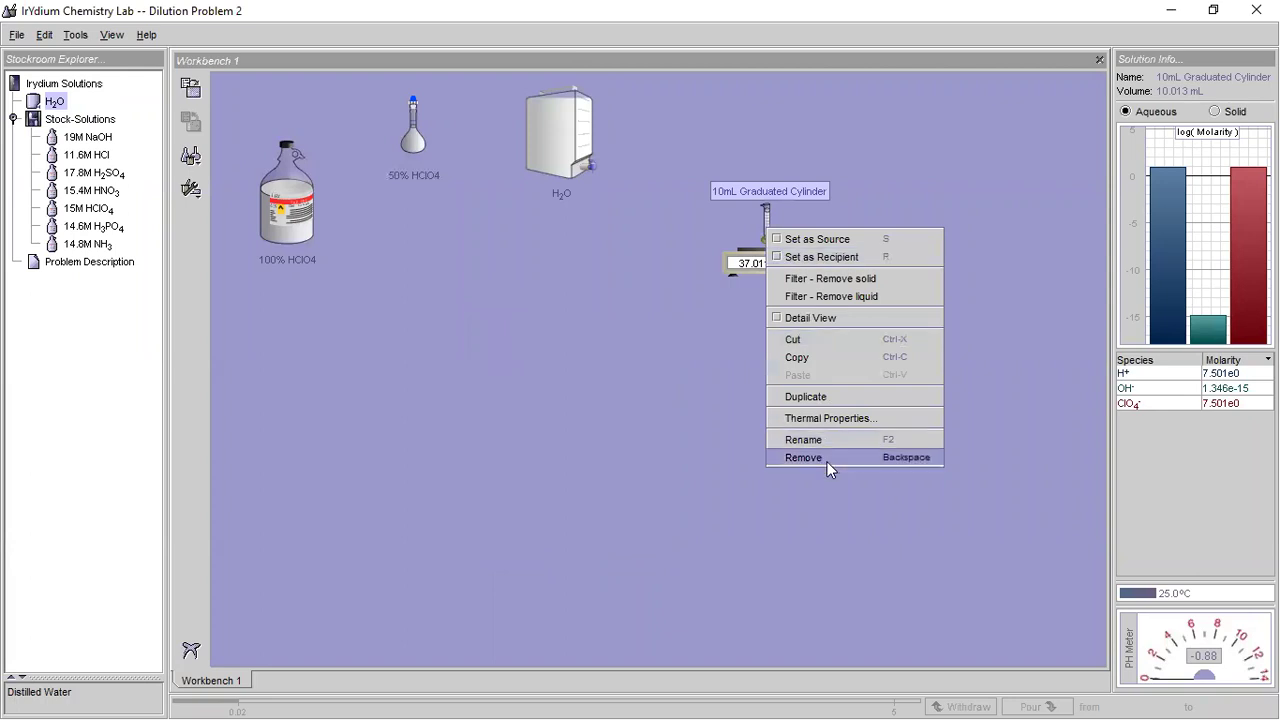
click(828, 459)
click(795, 266)
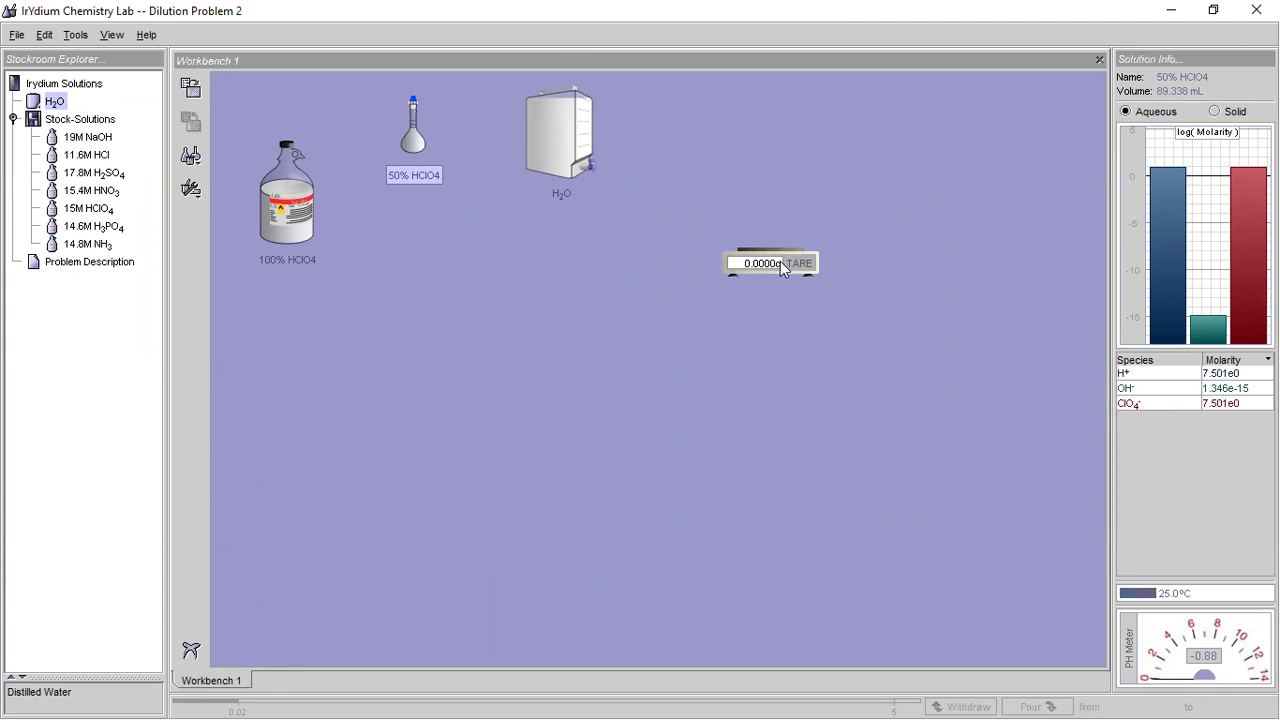
click(737, 320)
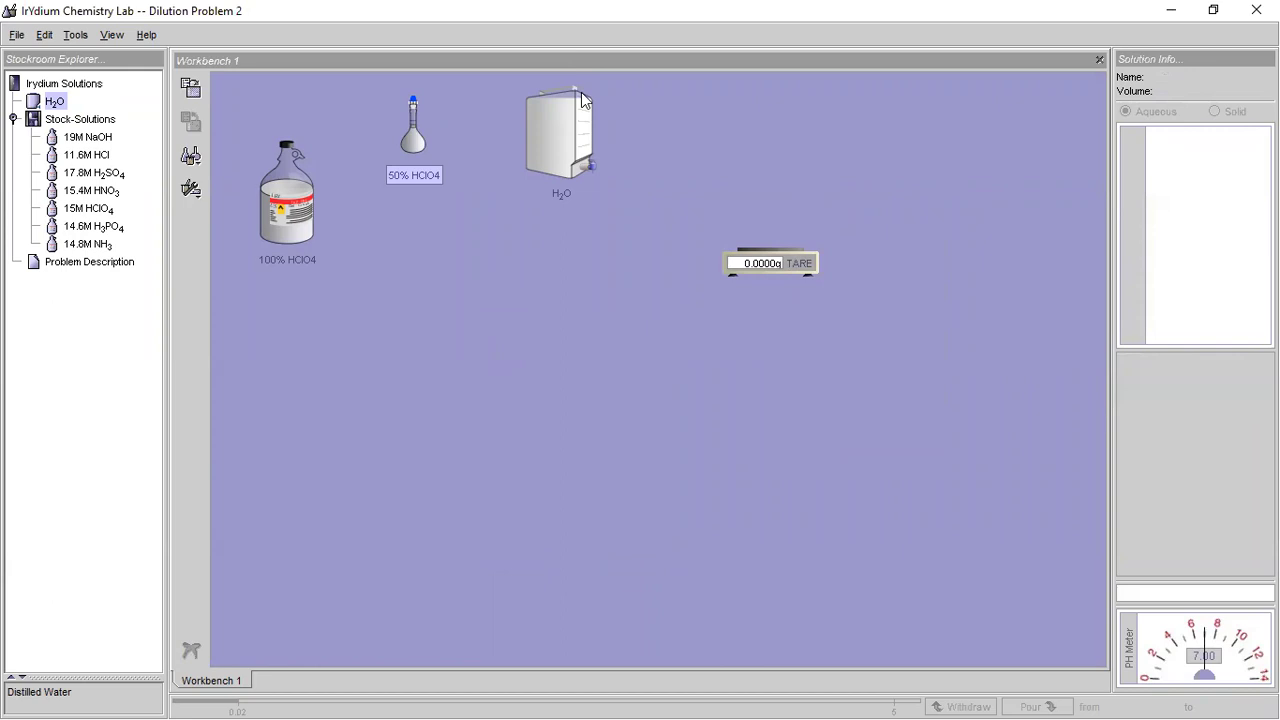
- Add the annotation "Prepare 100 mL of 10% soln from 50% soln." on one line in the empty workbench area
click(280, 385)
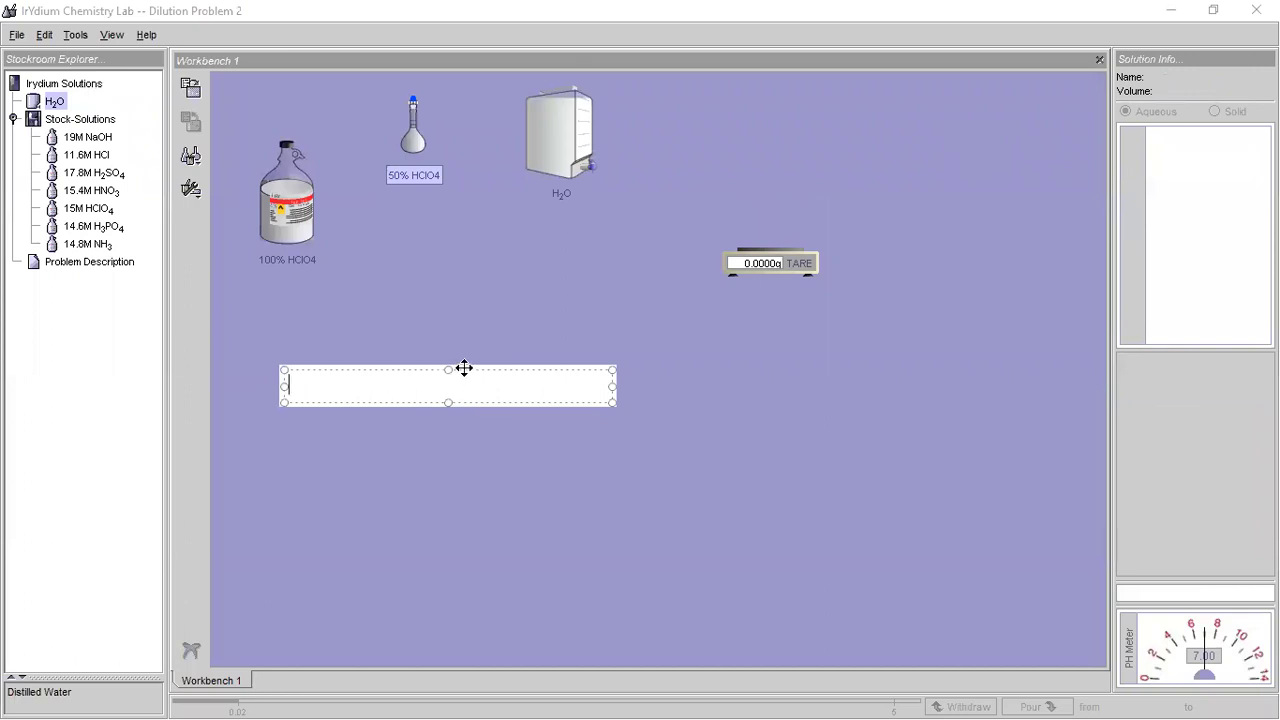
drag(464, 368, 433, 381)
text(Pre)
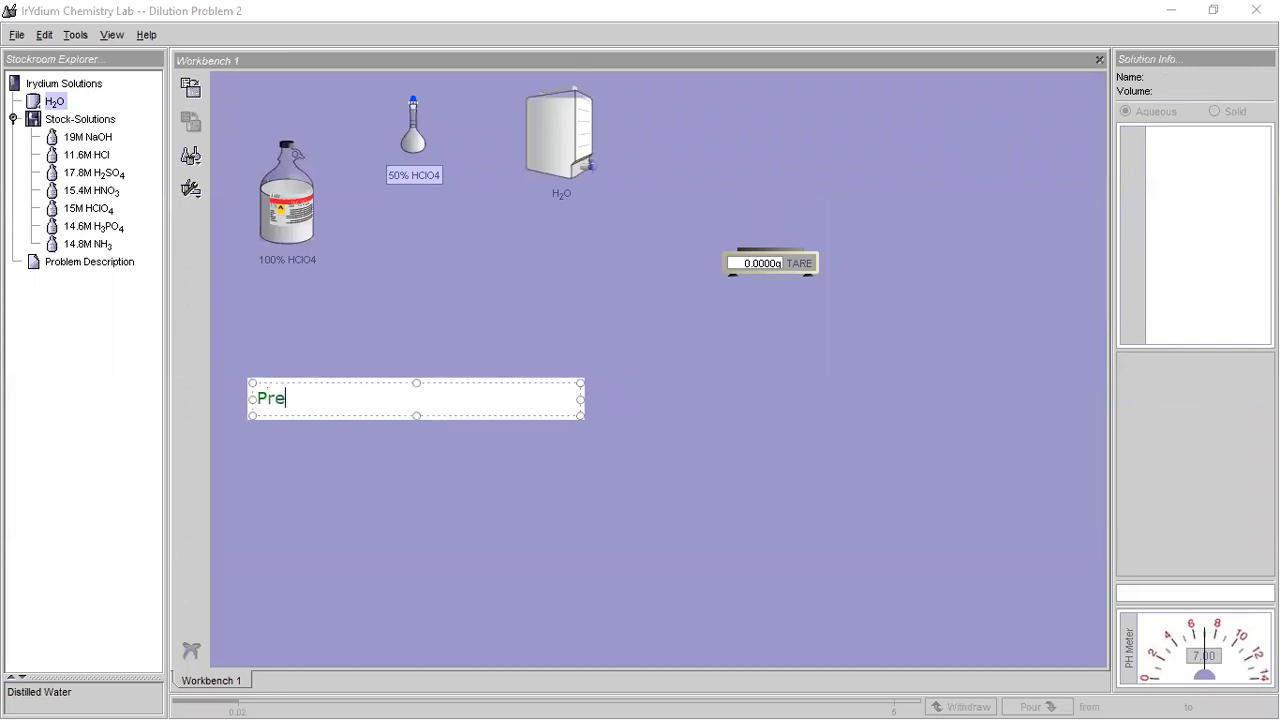
text(pare 100 mL of 10)
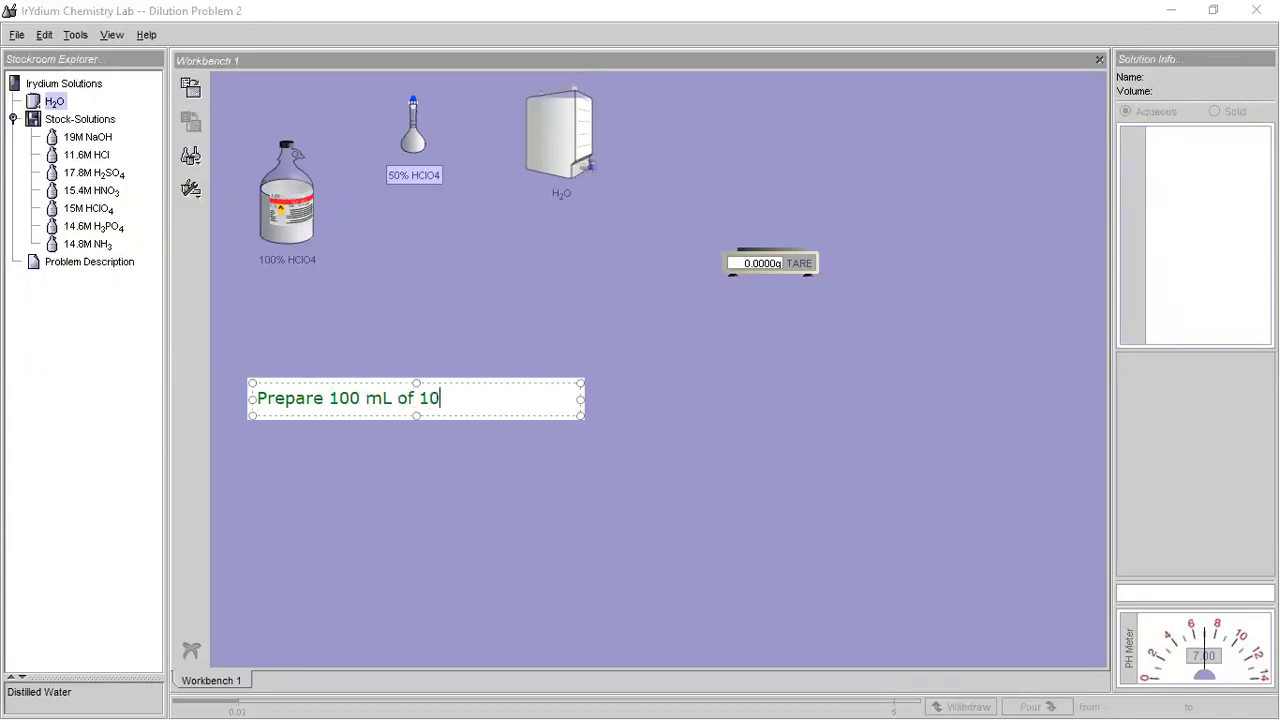
text(% soln from 50)
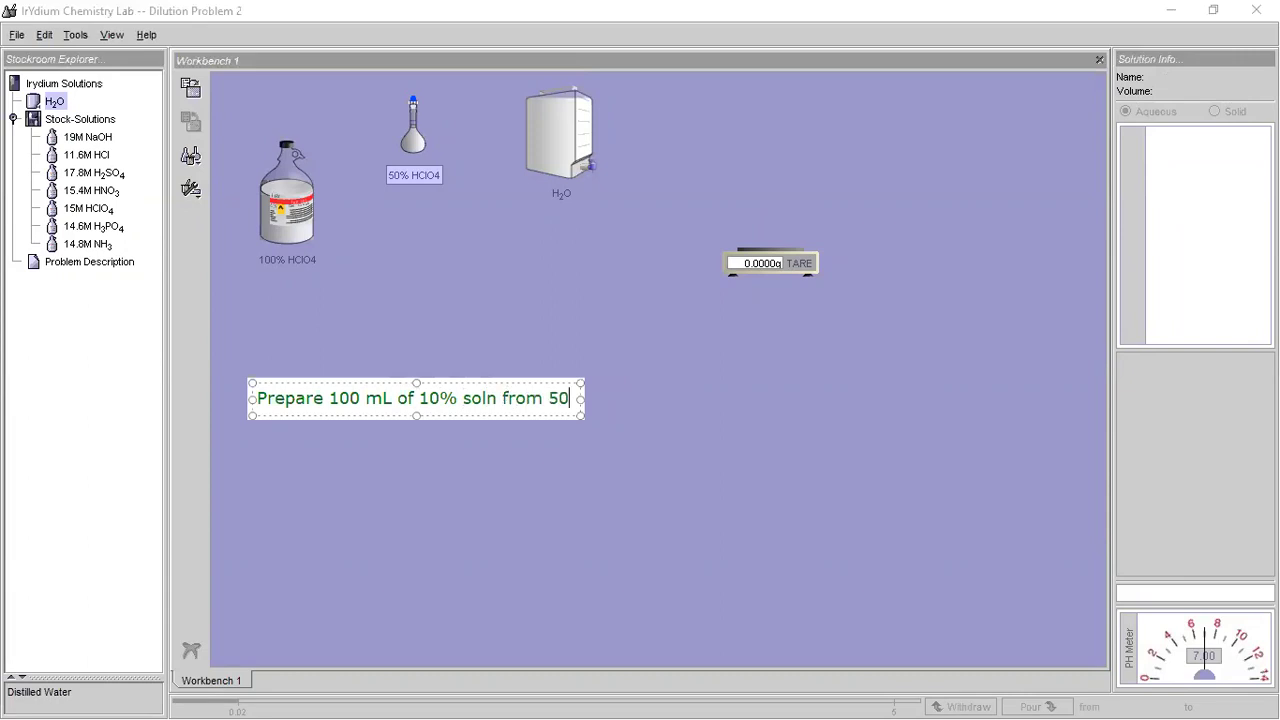
text(% soln.)
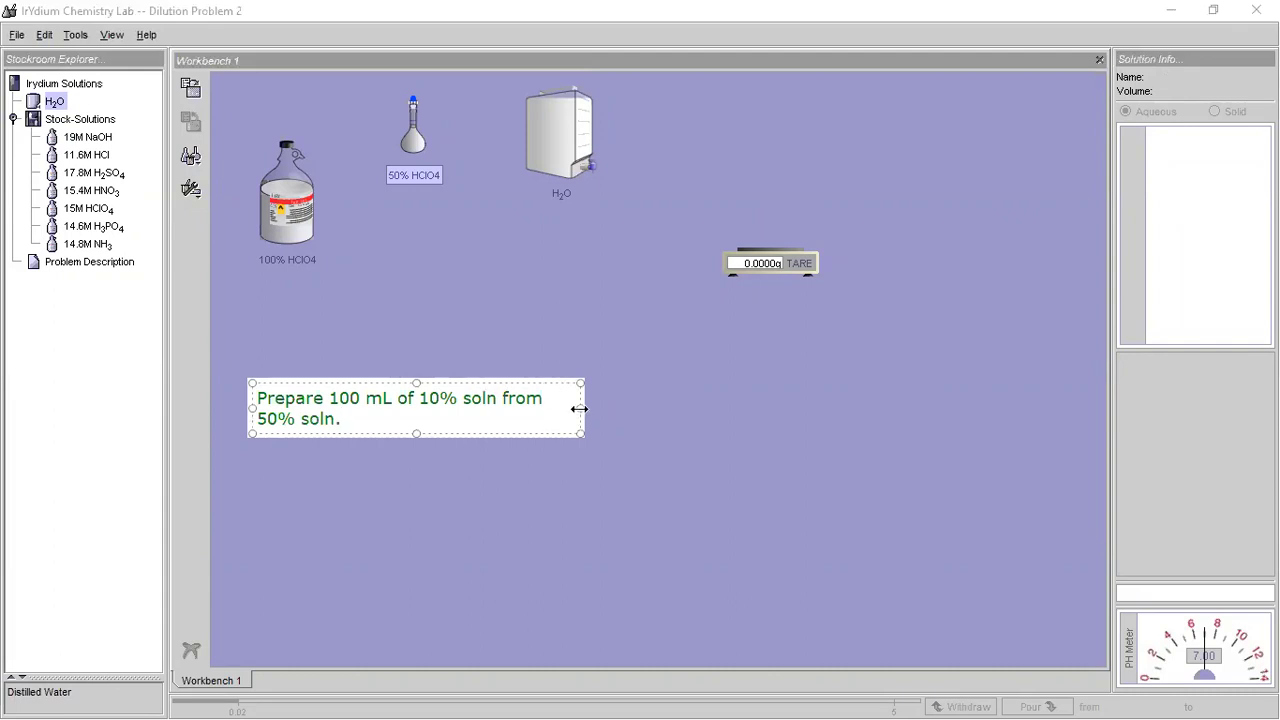
click(325, 459)
- Add the annotation "C1 = 50% , V1 = ? C2 = 10% V2 = 100mL" on one line below the new heading
click(258, 438)
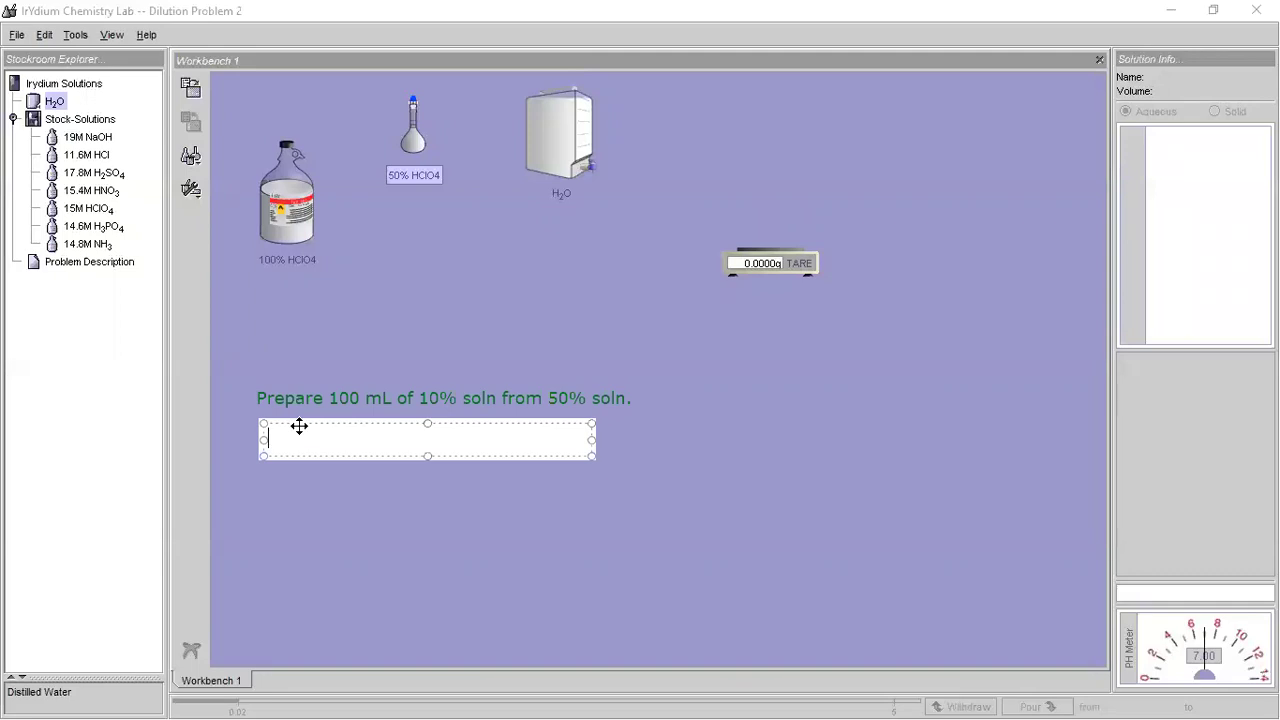
text(C1 )
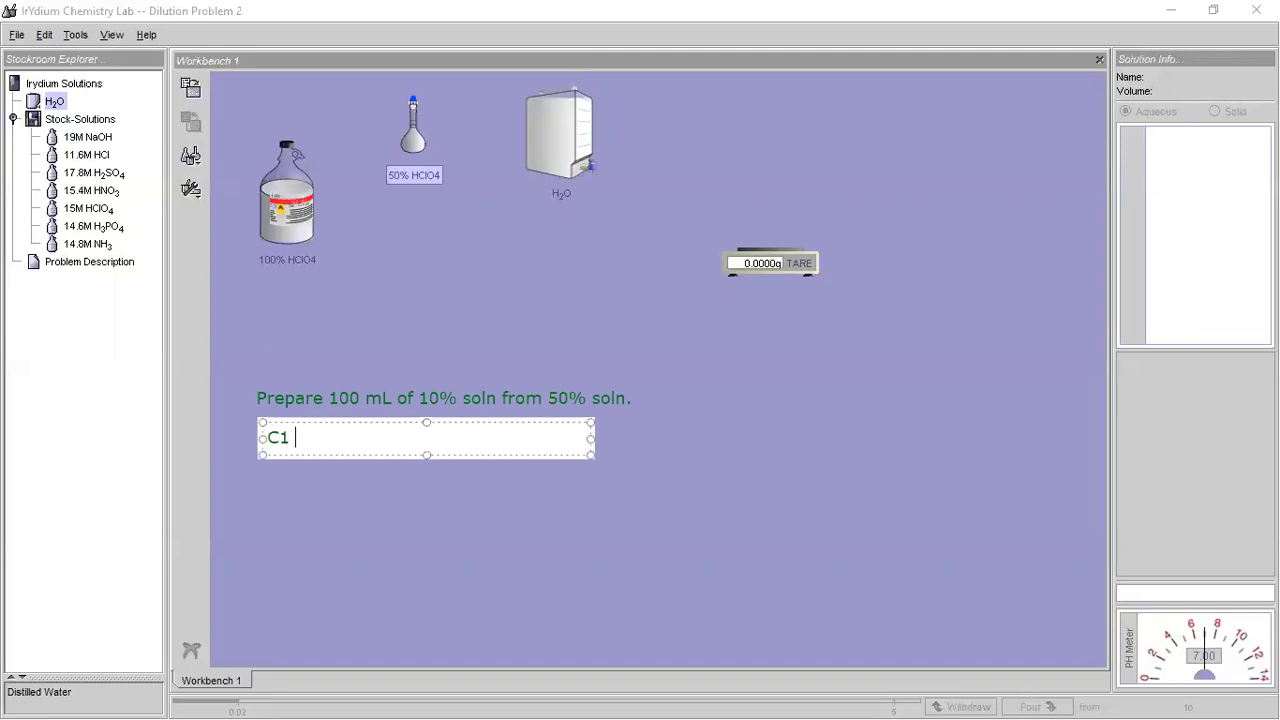
text(= 50% , V1 = ?  C2)
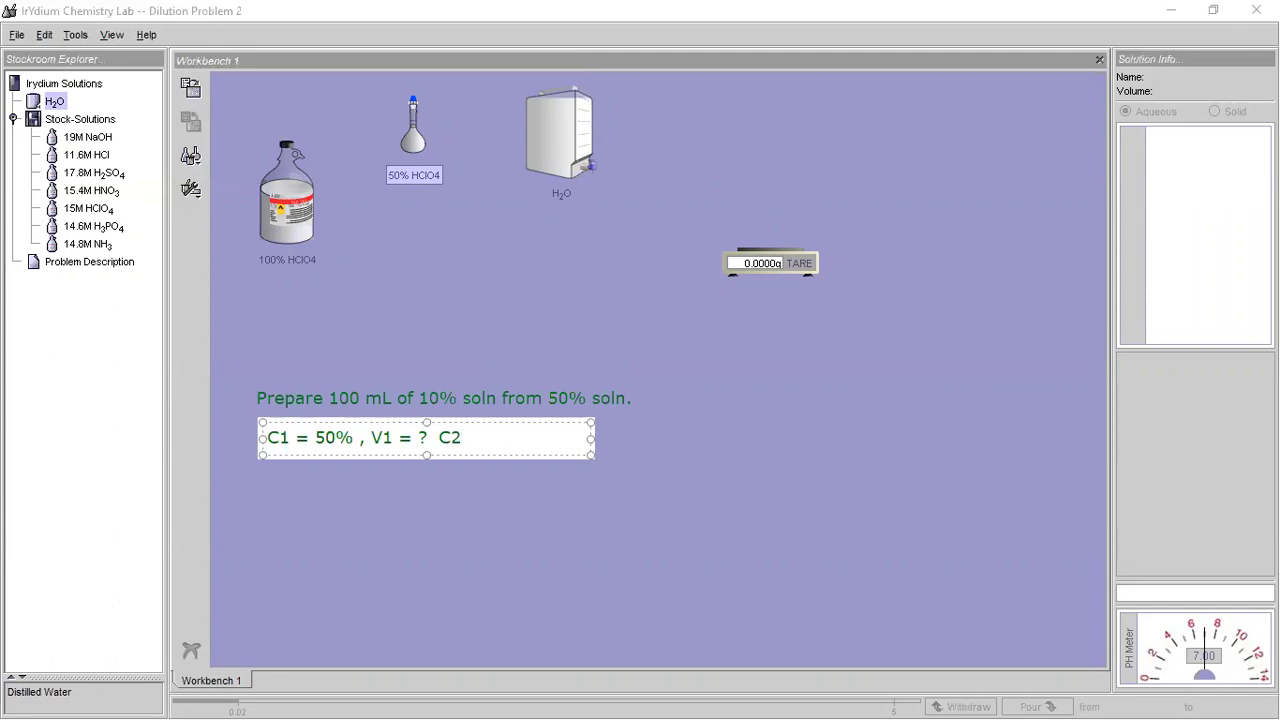
text( =)
text(% )
text(V2 = 100mL)
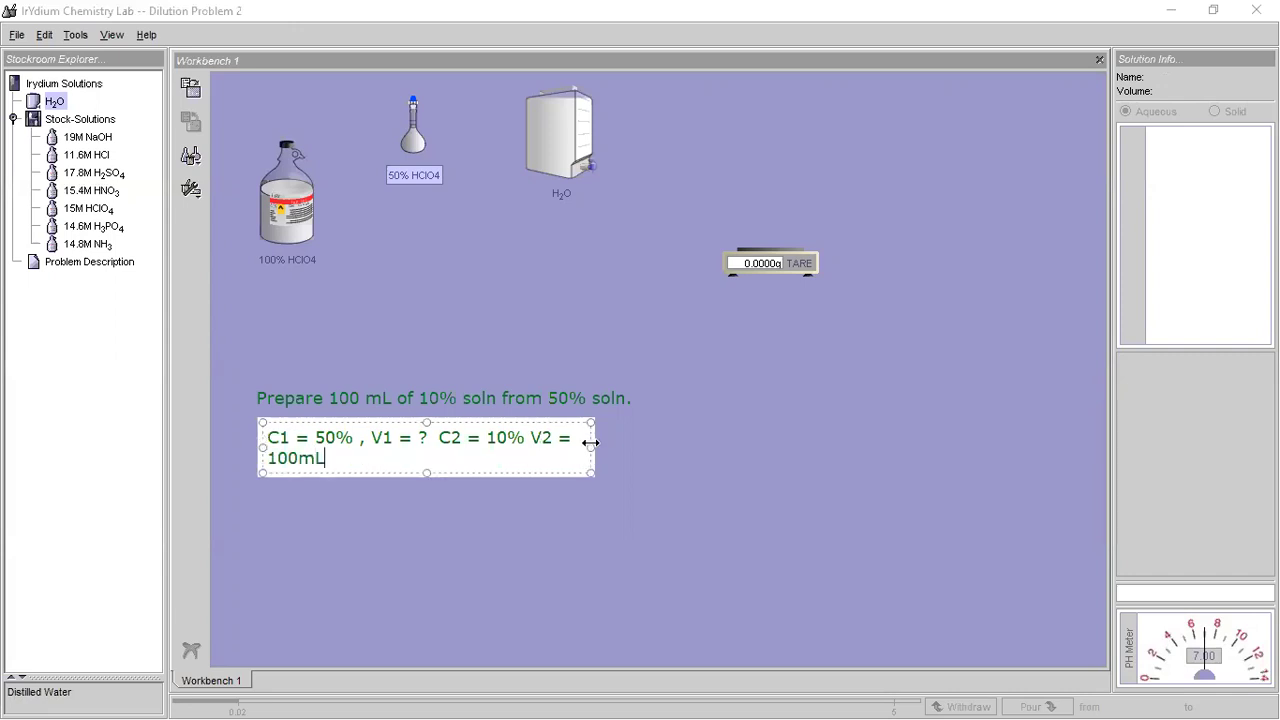
drag(591, 448, 734, 450)
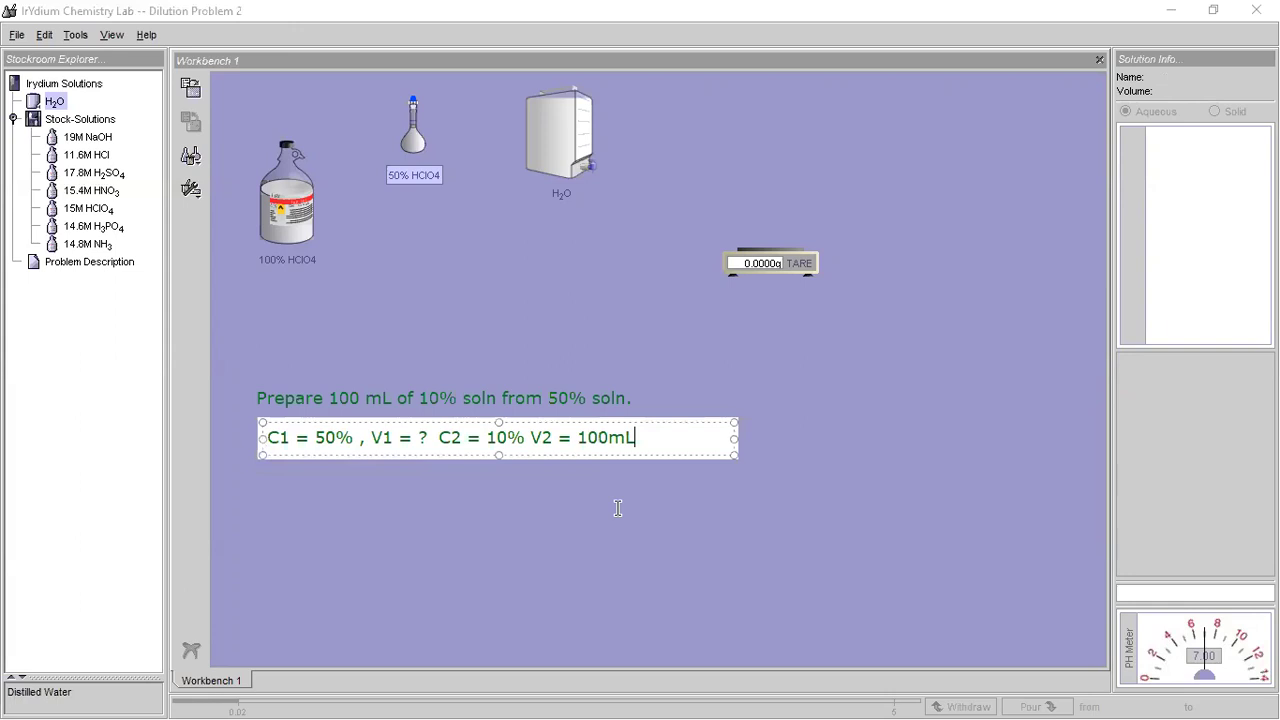
click(617, 508)
- Add an annotation below the known values with the calculation "50(V1) = (10)(100)" and the result "V1 = 20 mL"
click(269, 472)
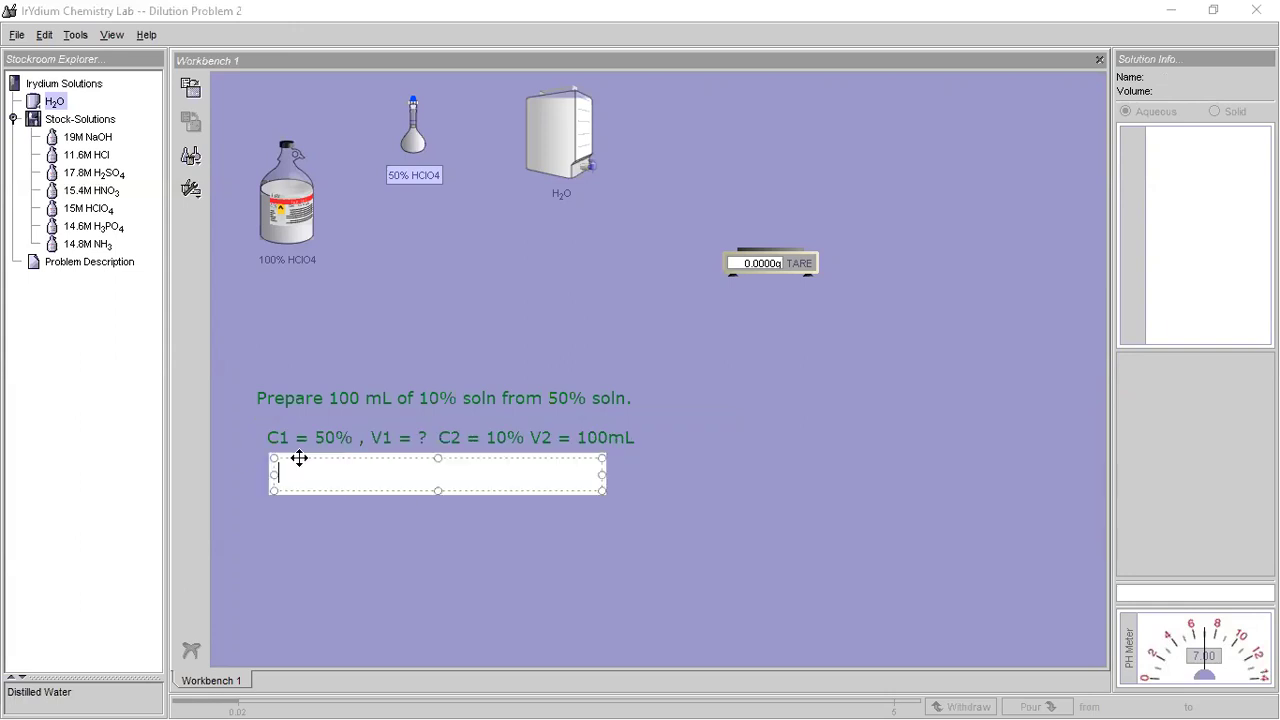
text(50)
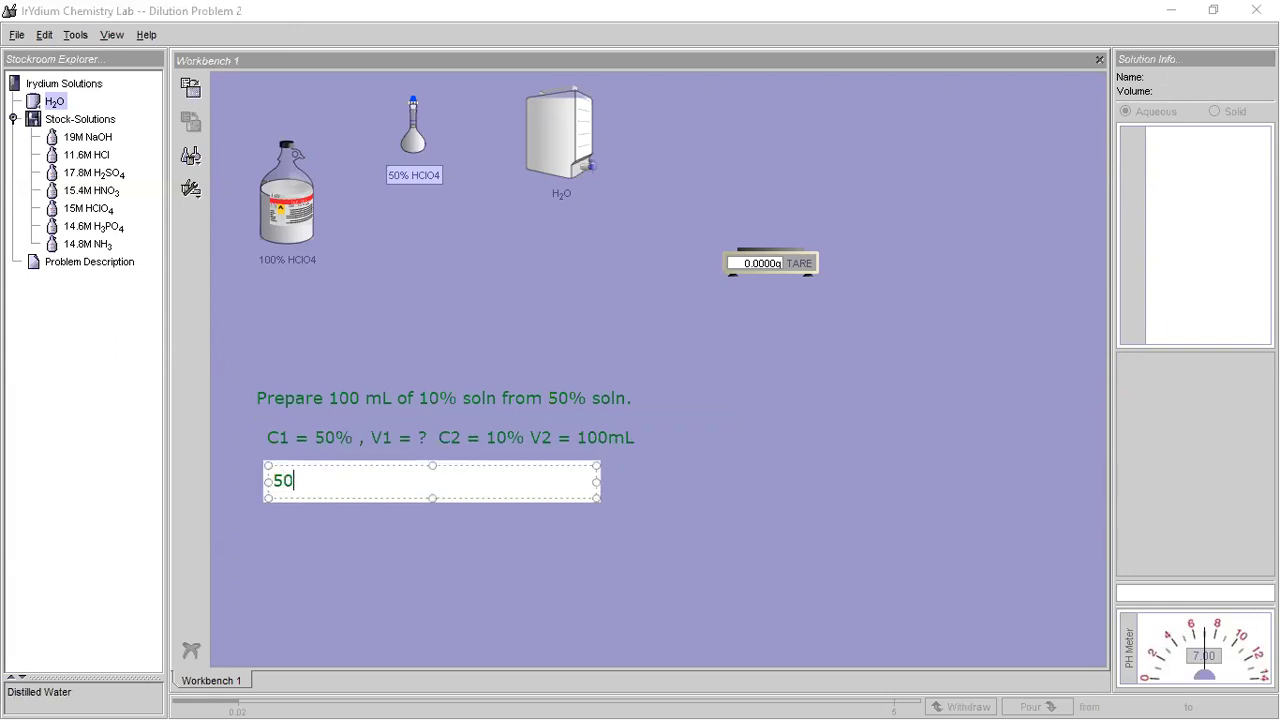
text((V1) = (10)()
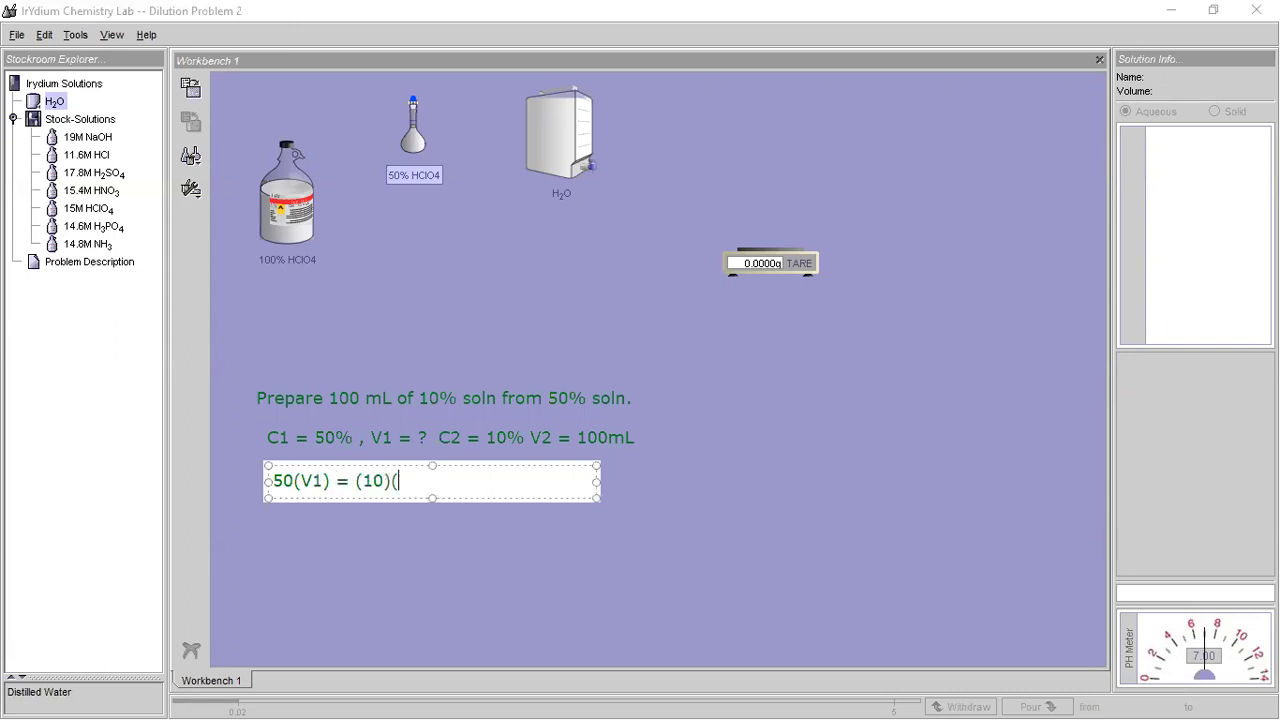
text(100))
key(Return)
key(Return)
text(V1 = 20 mL)
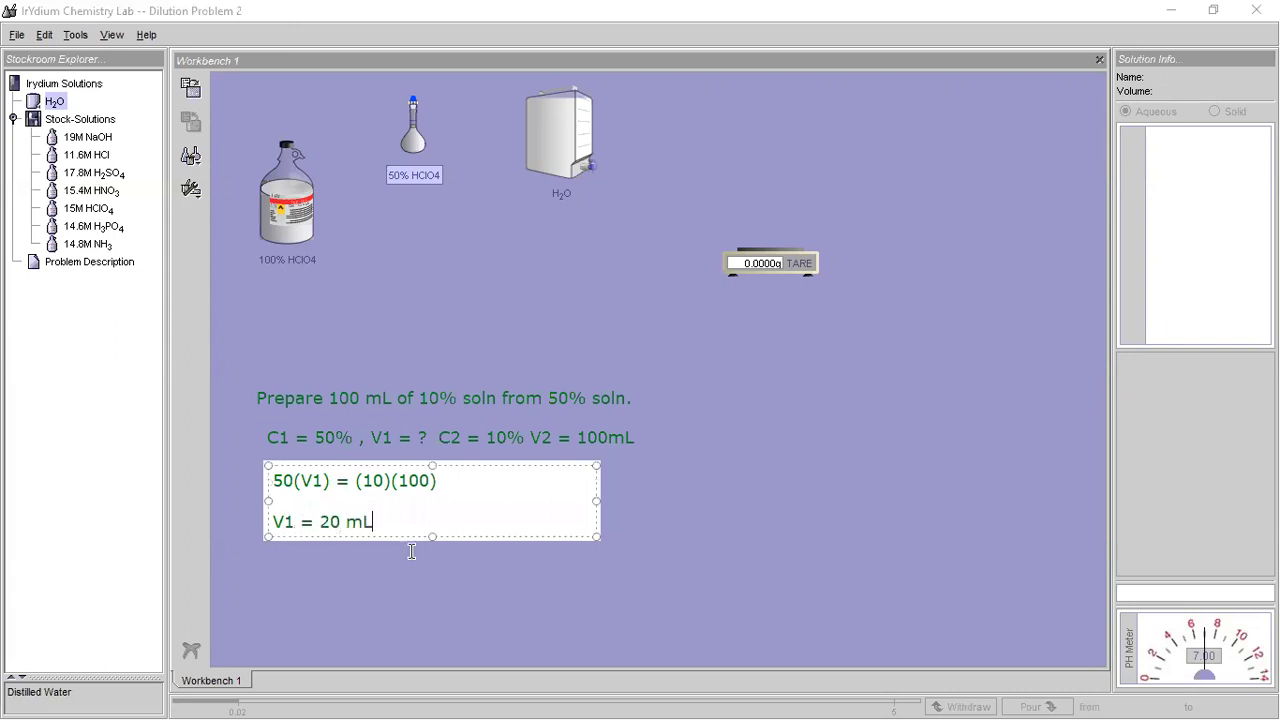
click(409, 603)
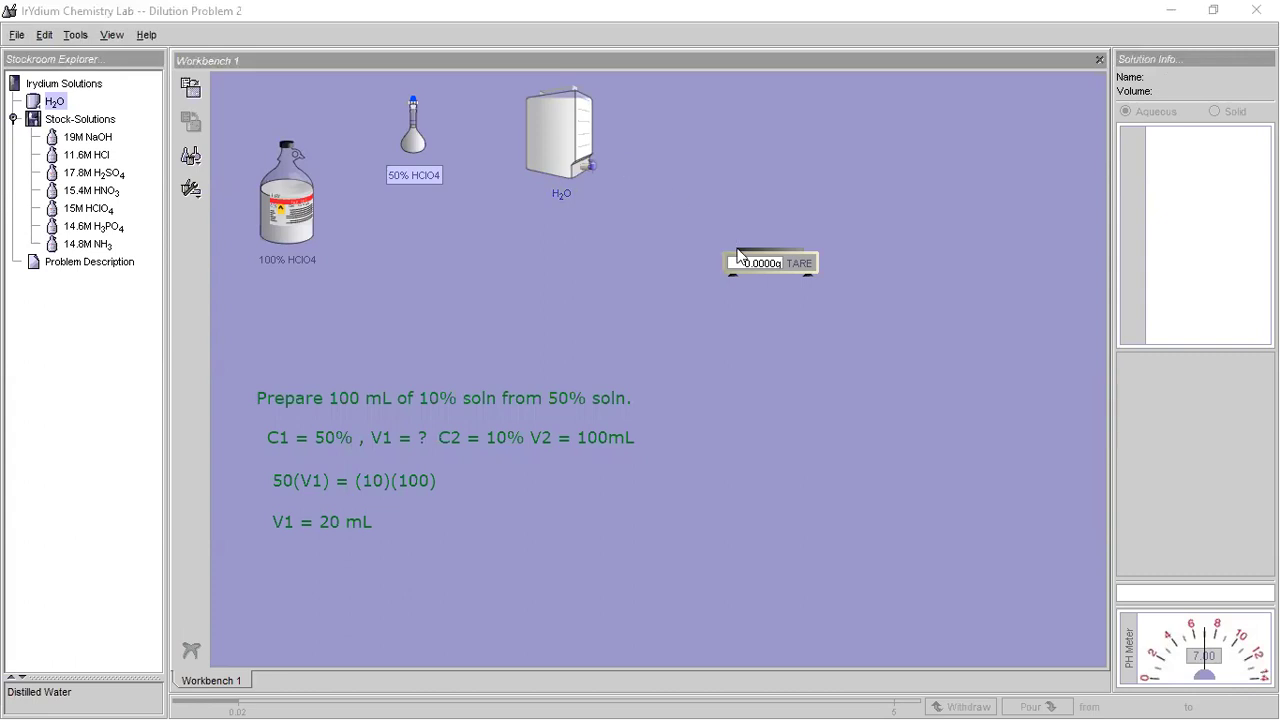
- Move the H2O container slightly farther from the 50% HClO4 flask on the workbench
drag(585, 178, 611, 205)
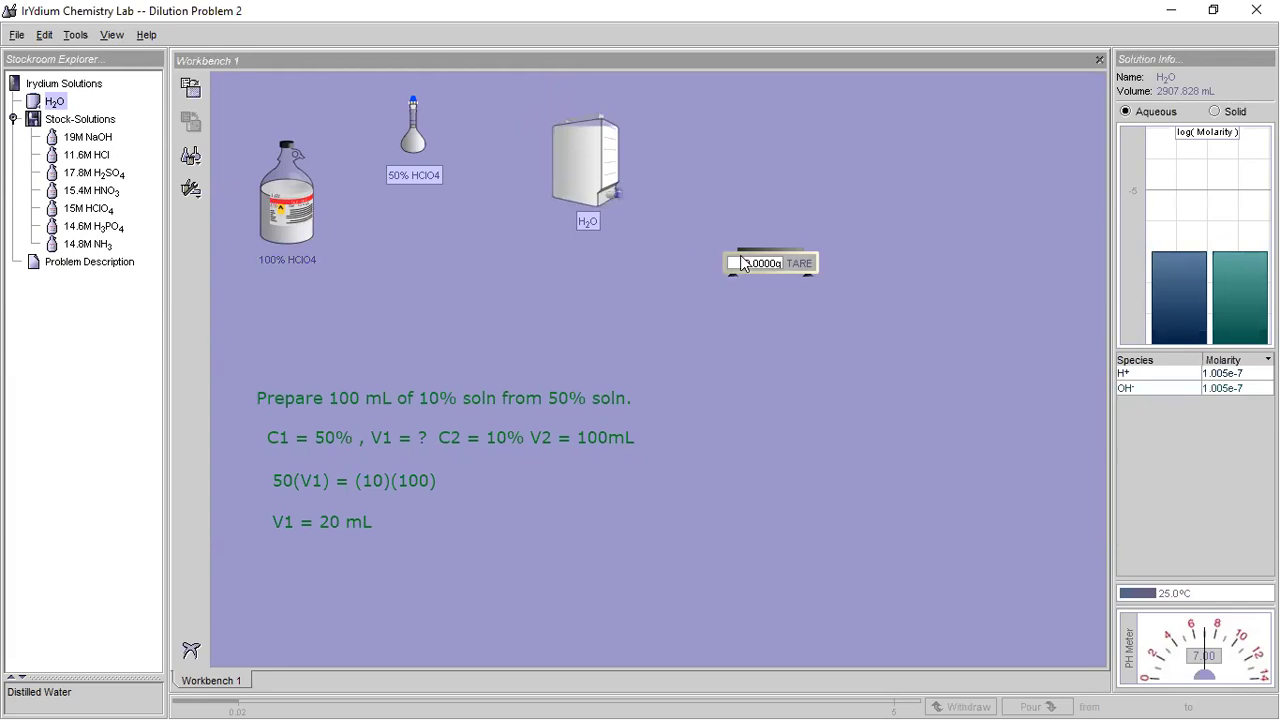
- Remove the balance from the workbench and place an empty 250 mL beaker below the H2O container
right_click(740, 255)
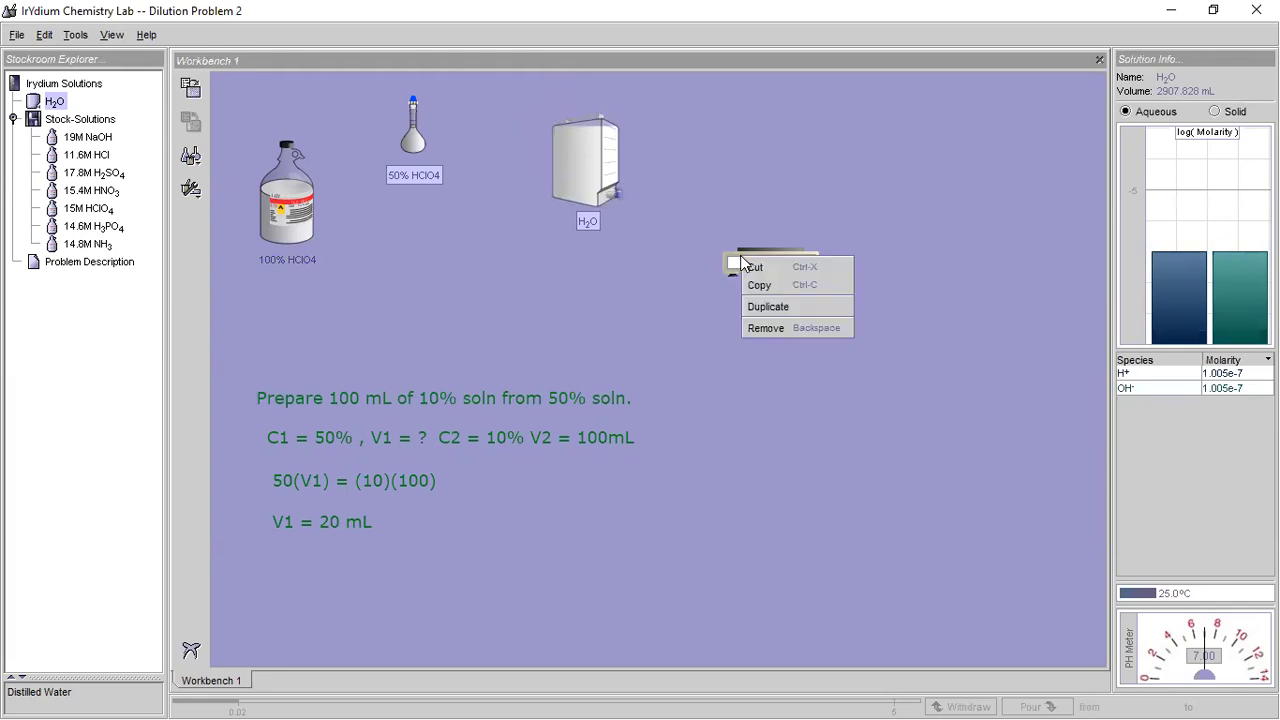
click(772, 330)
click(192, 157)
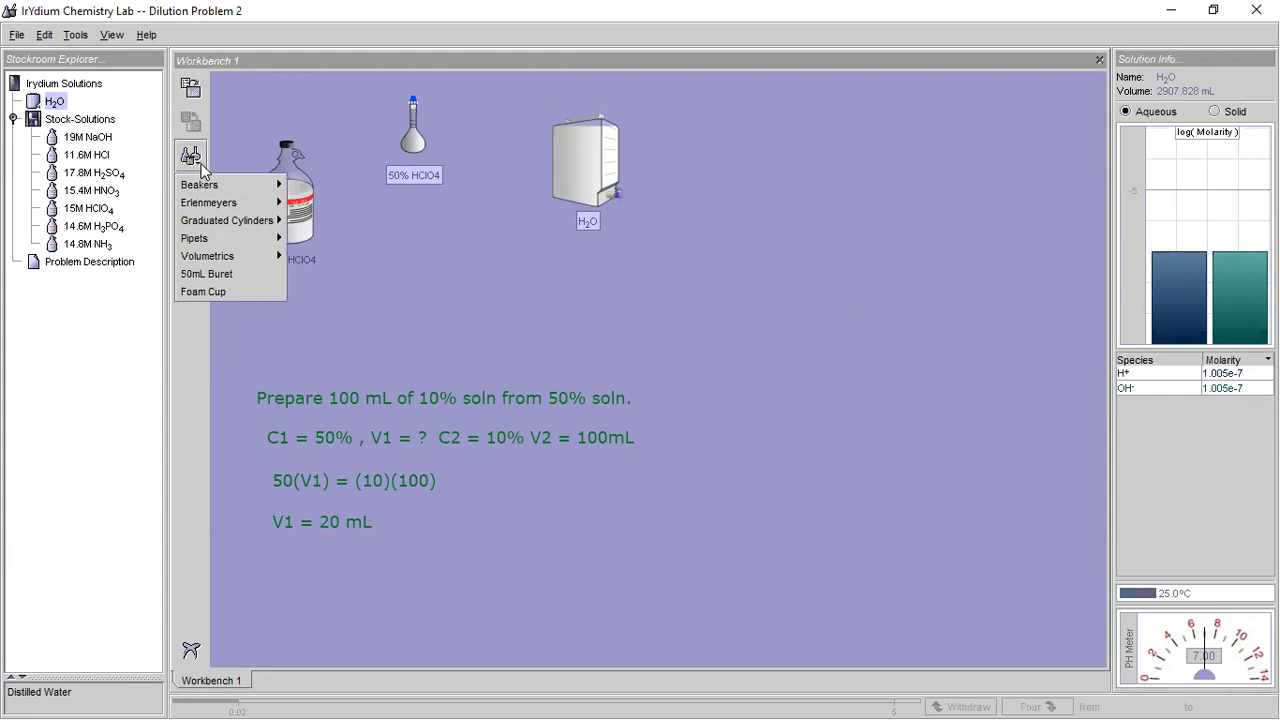
click(312, 185)
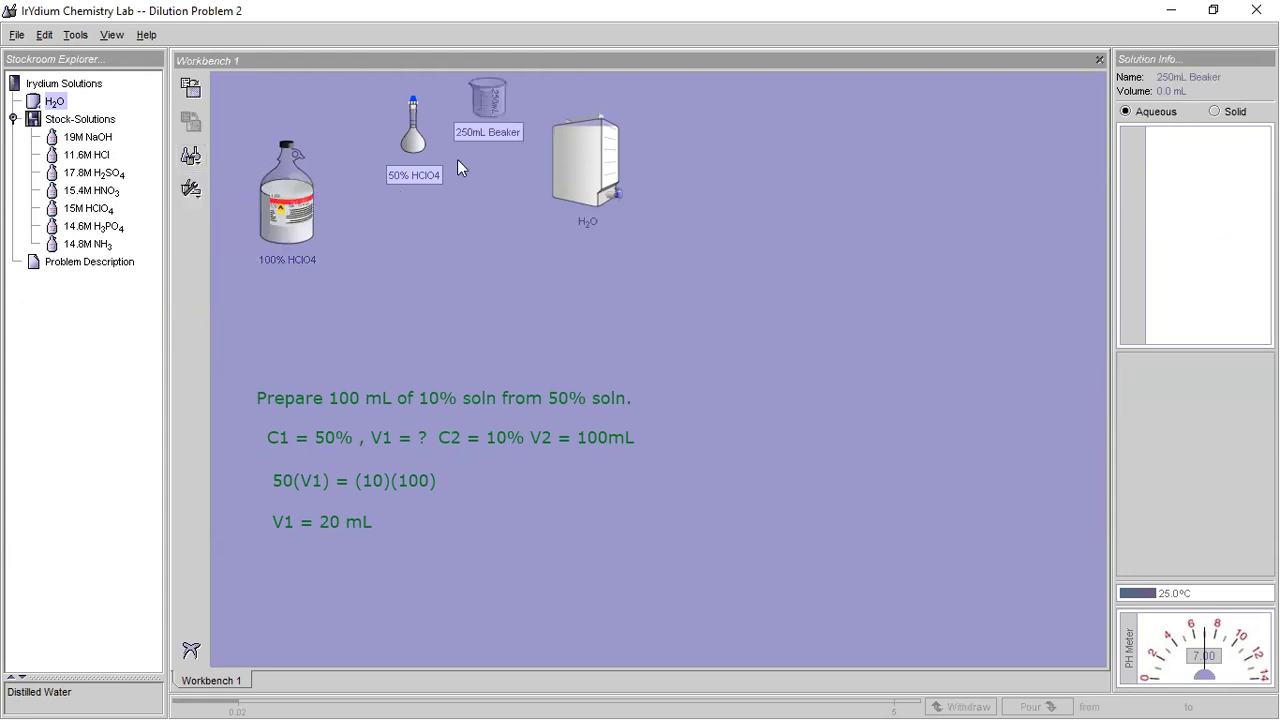
drag(485, 110, 588, 300)
- Add a 25 mL graduated cylinder to the workbench and place it beside the 250 mL beaker
click(192, 157)
mouse_move(212, 204)
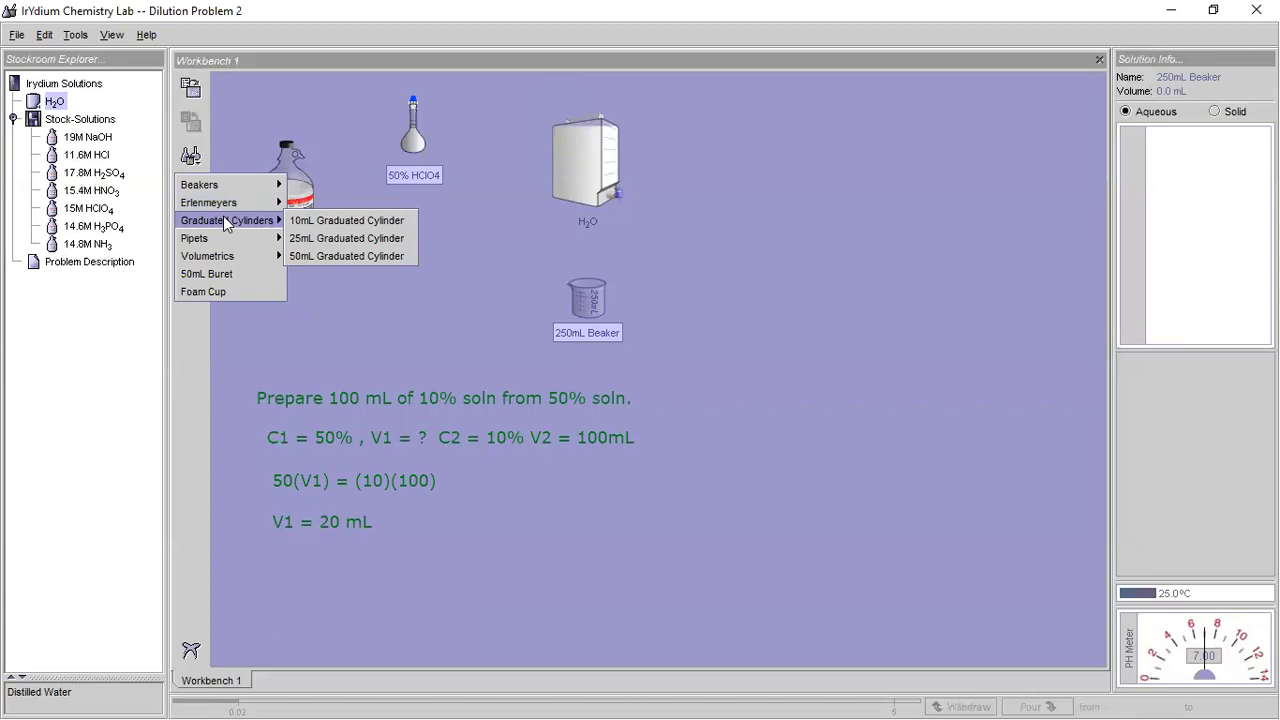
click(333, 240)
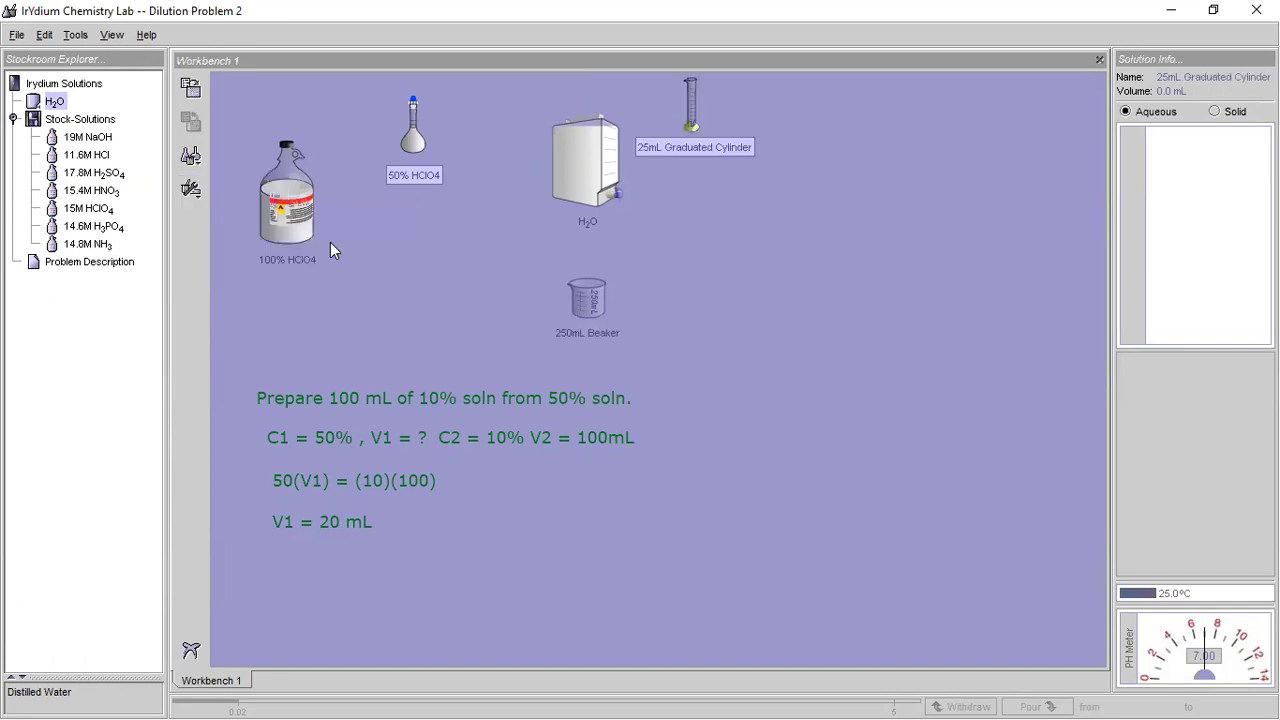
drag(692, 118, 677, 315)
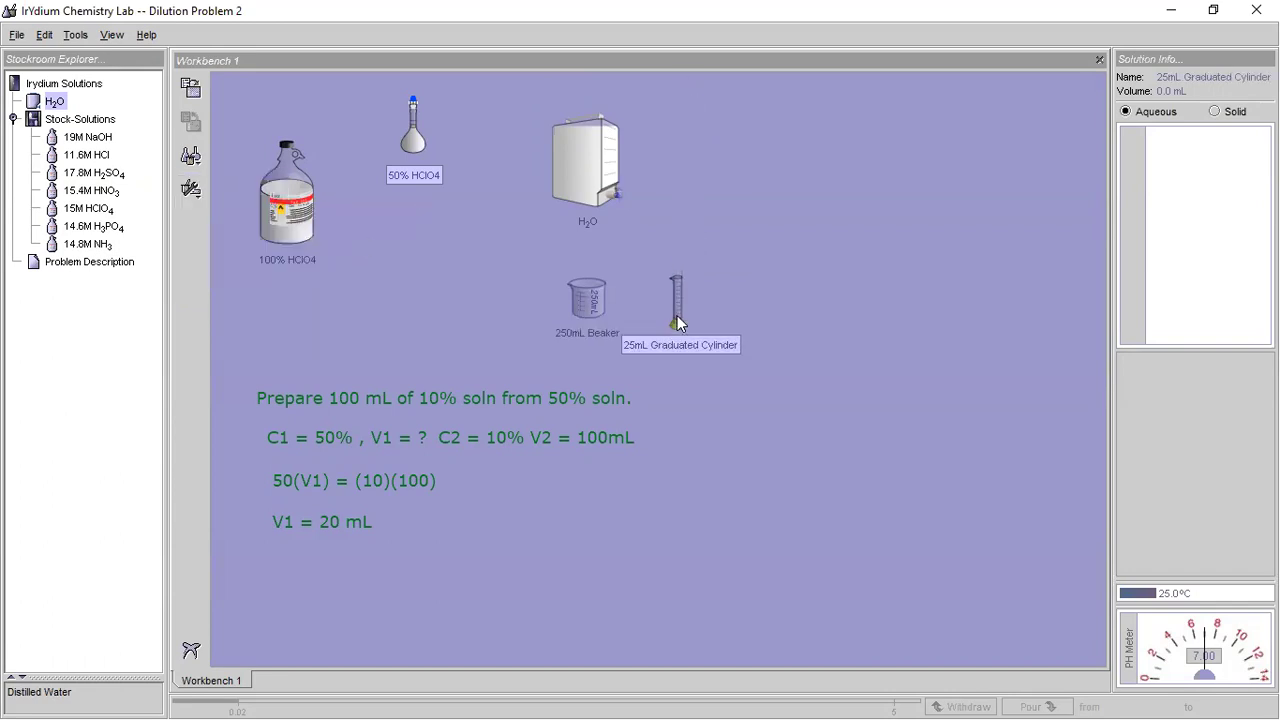
- Place a 100 mL volumetric flask beyond the graduated cylinder and space the beaker and cylinder apart
click(191, 156)
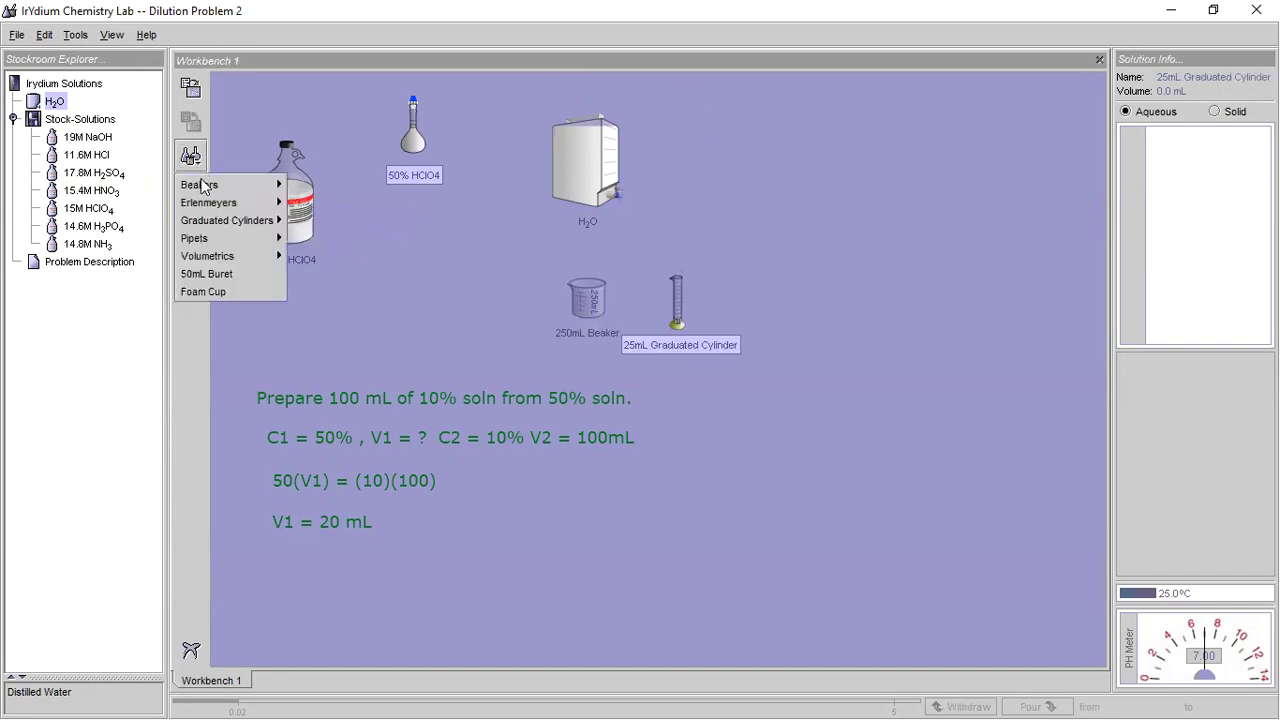
mouse_move(221, 257)
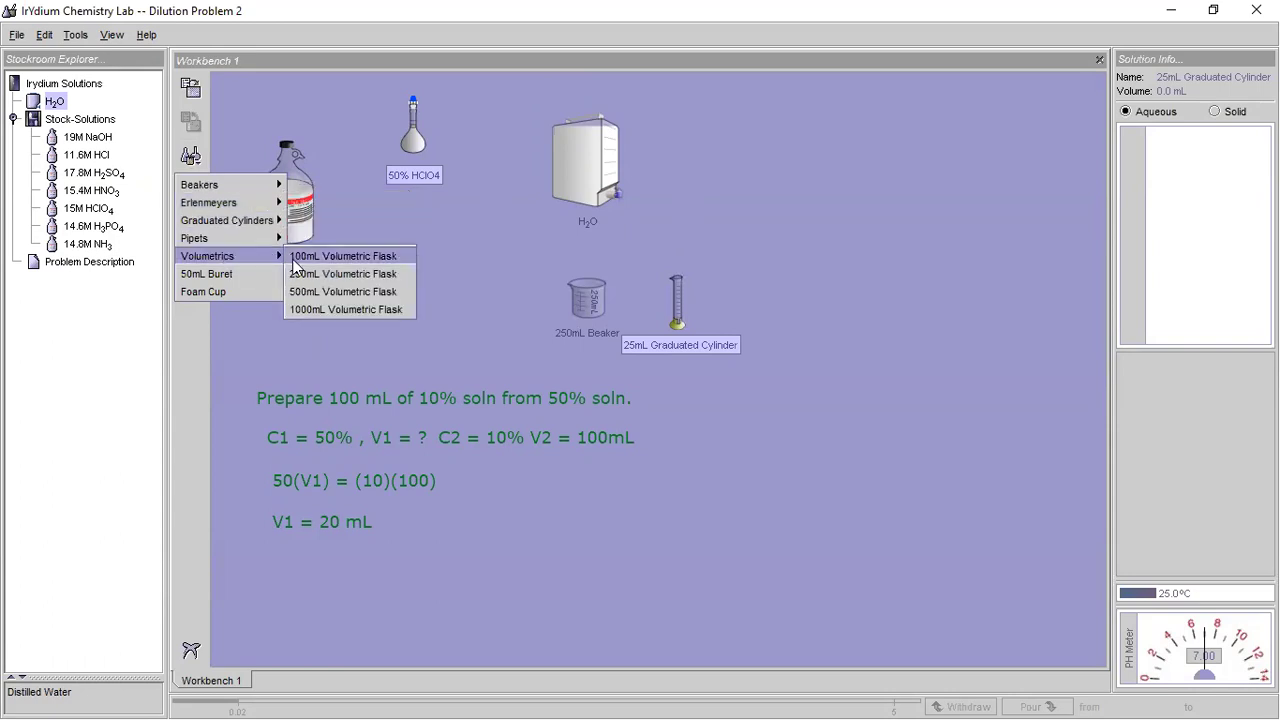
click(296, 257)
drag(688, 126, 793, 299)
drag(598, 300, 511, 299)
drag(675, 304, 650, 309)
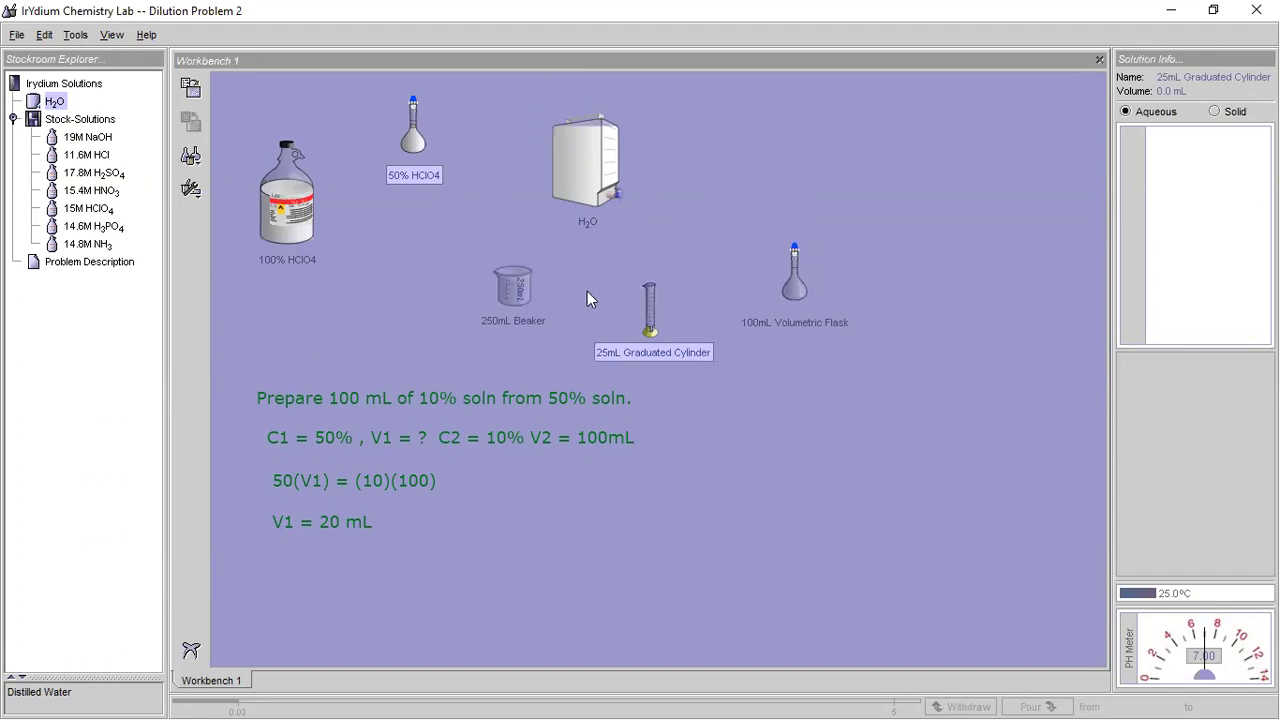
mouse_move(403, 146)
mouse_down()
mouse_move(409, 223)
mouse_move(420, 136)
mouse_up()
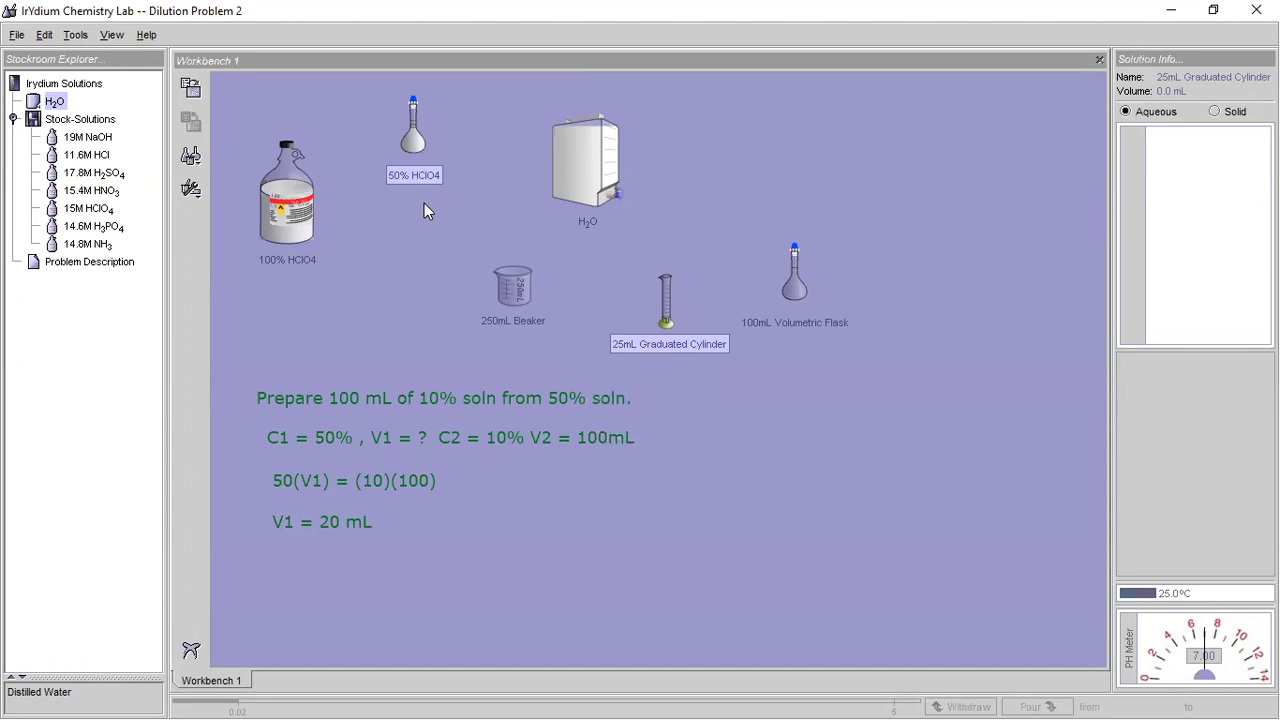
click(424, 210)
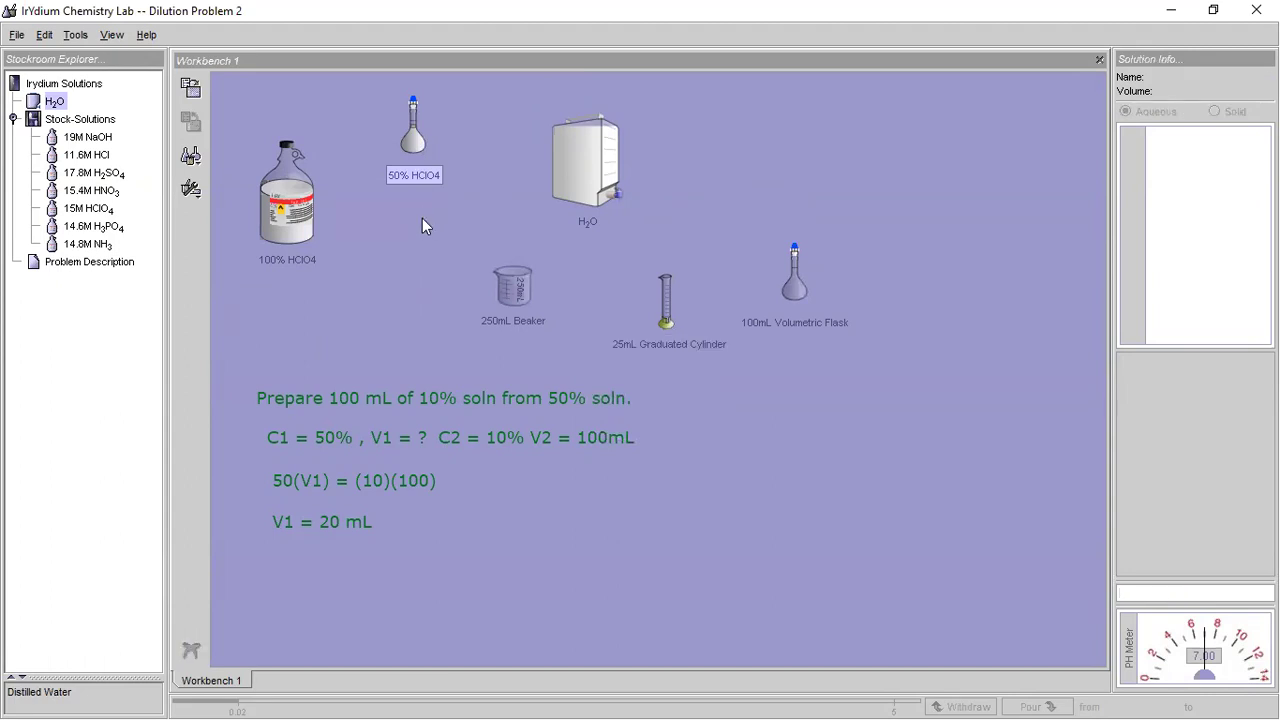
- Pour about 21 mL of 50% HClO4 from its flask into the 250 mL beaker, then move the flask away
click(423, 168)
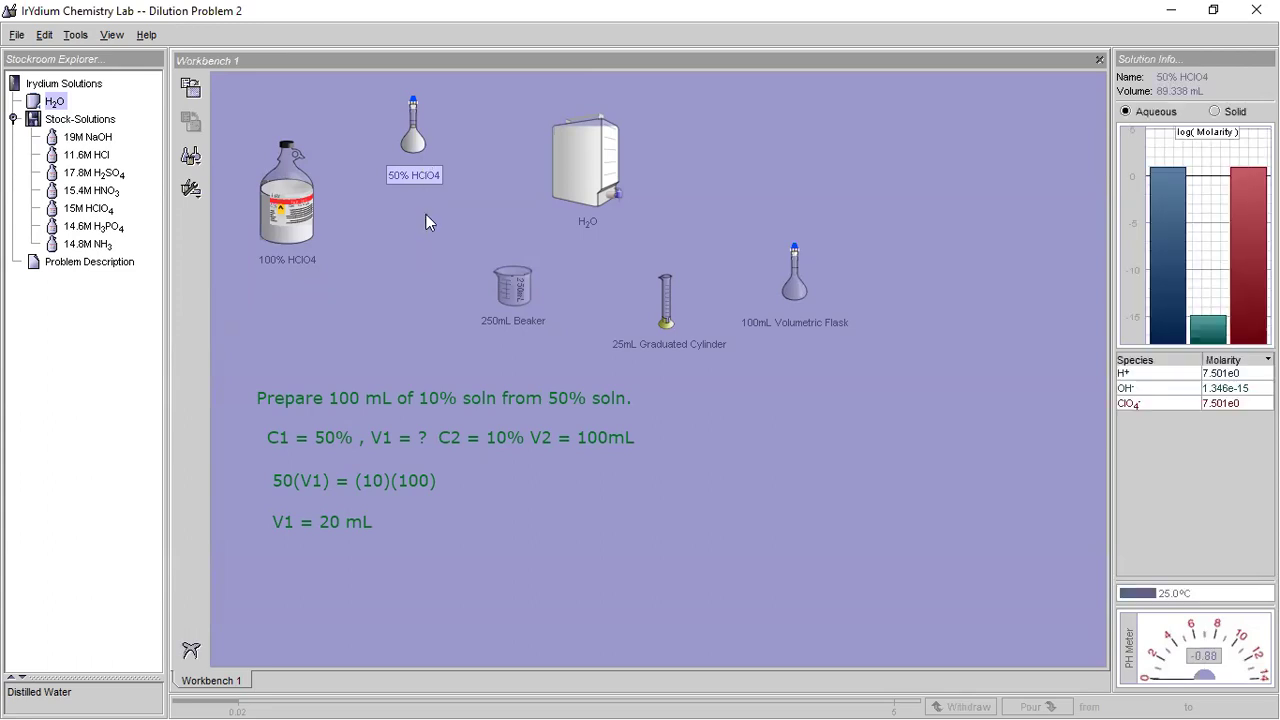
drag(416, 153, 508, 295)
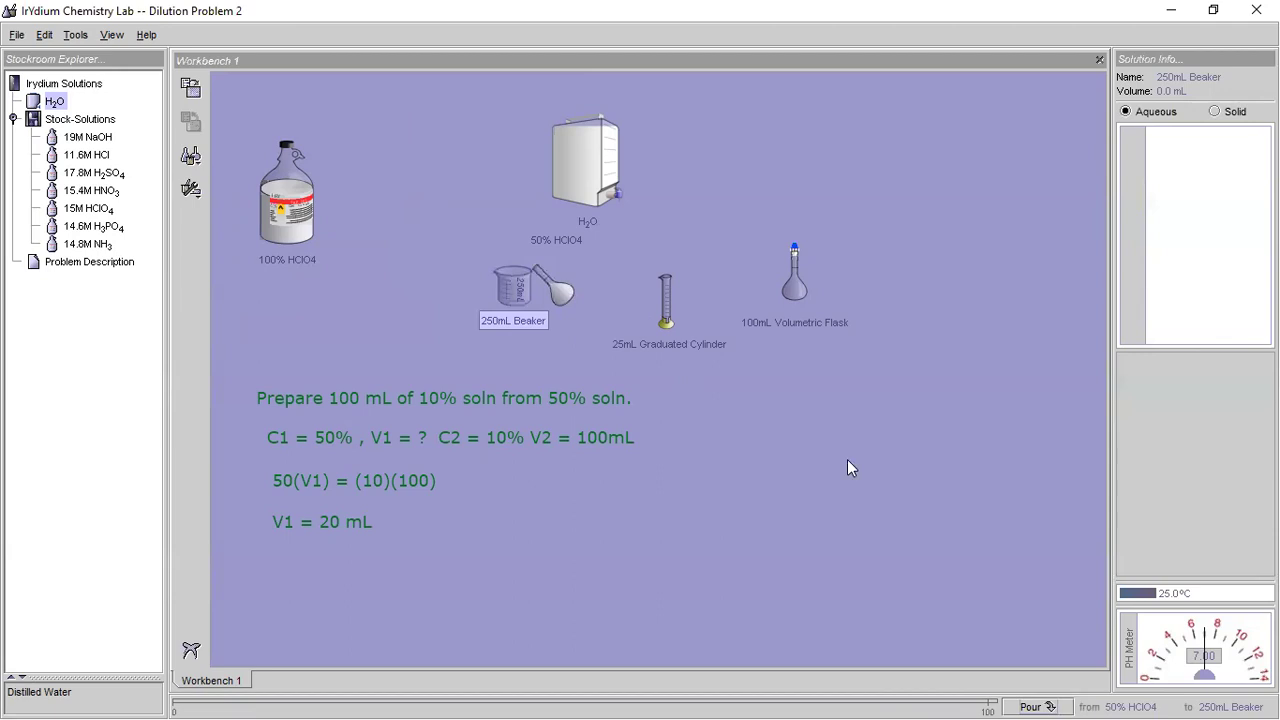
click(1030, 698)
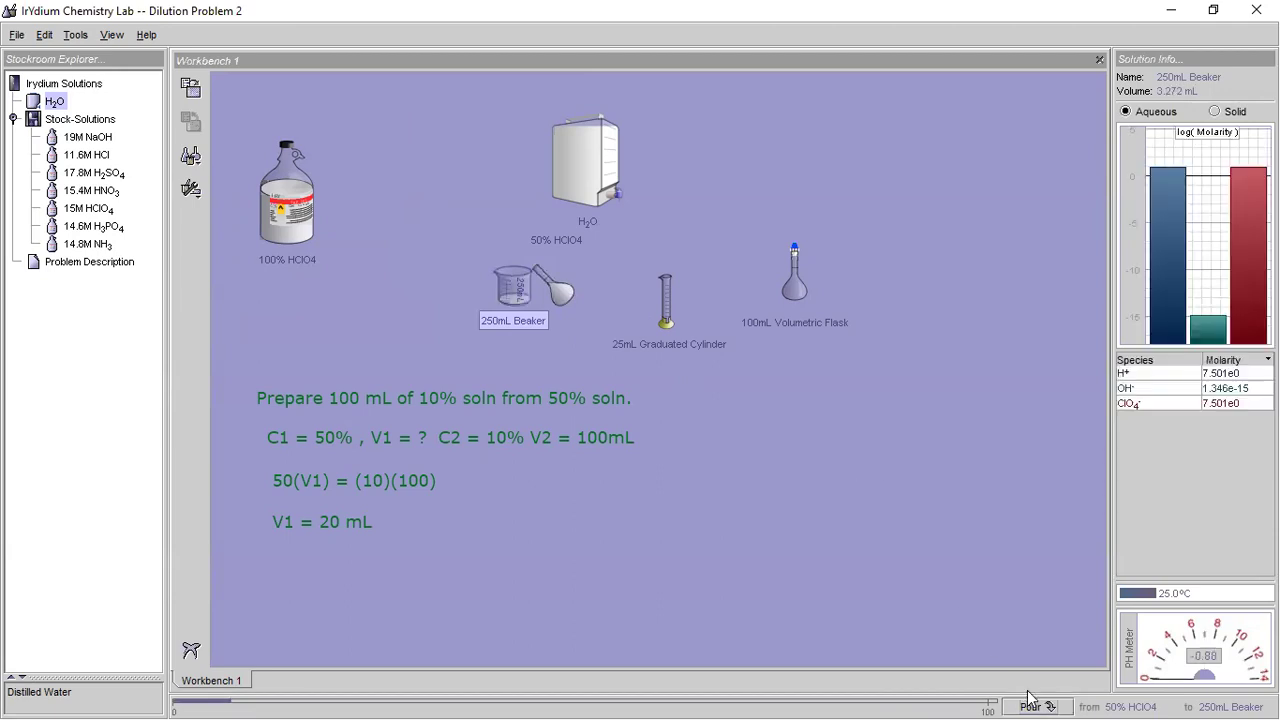
click(1030, 698)
click(1030, 698)
click(1030, 698)
drag(559, 300, 457, 212)
- Pour all the beaker's 50% HClO4 into the 25 mL graduated cylinder and set the beaker back beside it
drag(545, 316, 676, 307)
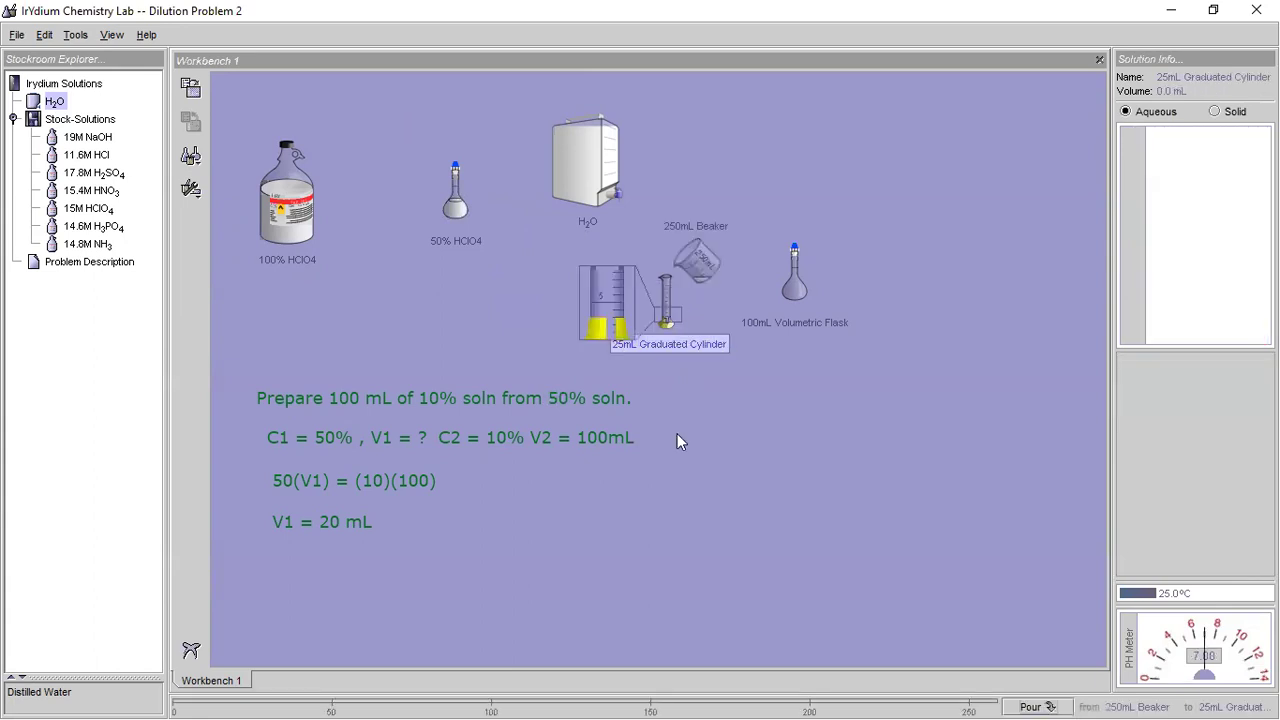
click(1030, 705)
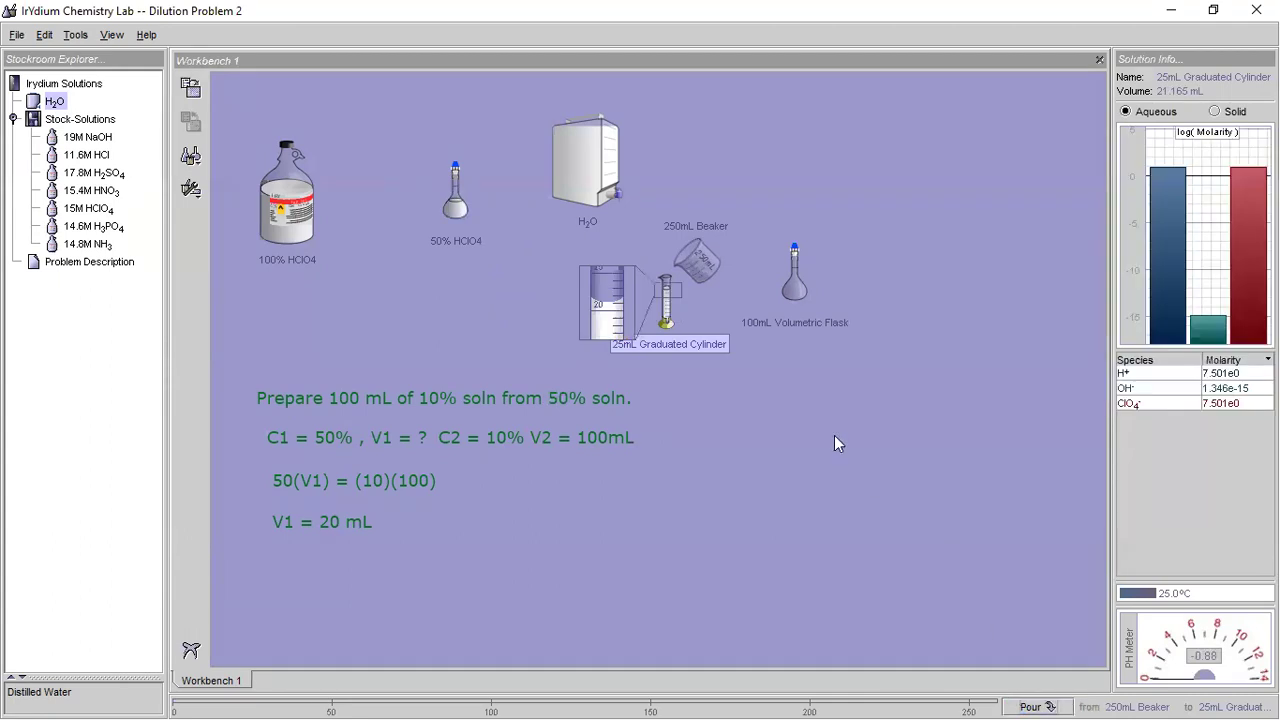
click(709, 270)
drag(709, 270, 412, 270)
click(666, 310)
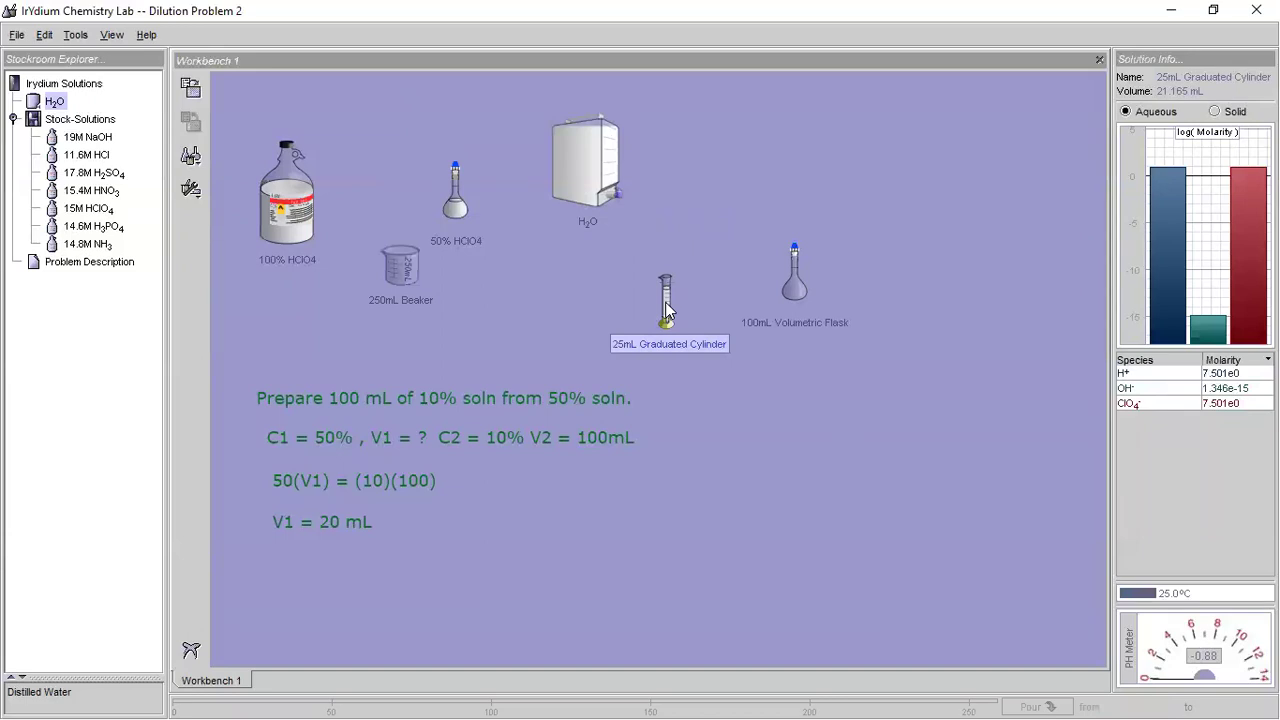
drag(404, 266, 546, 316)
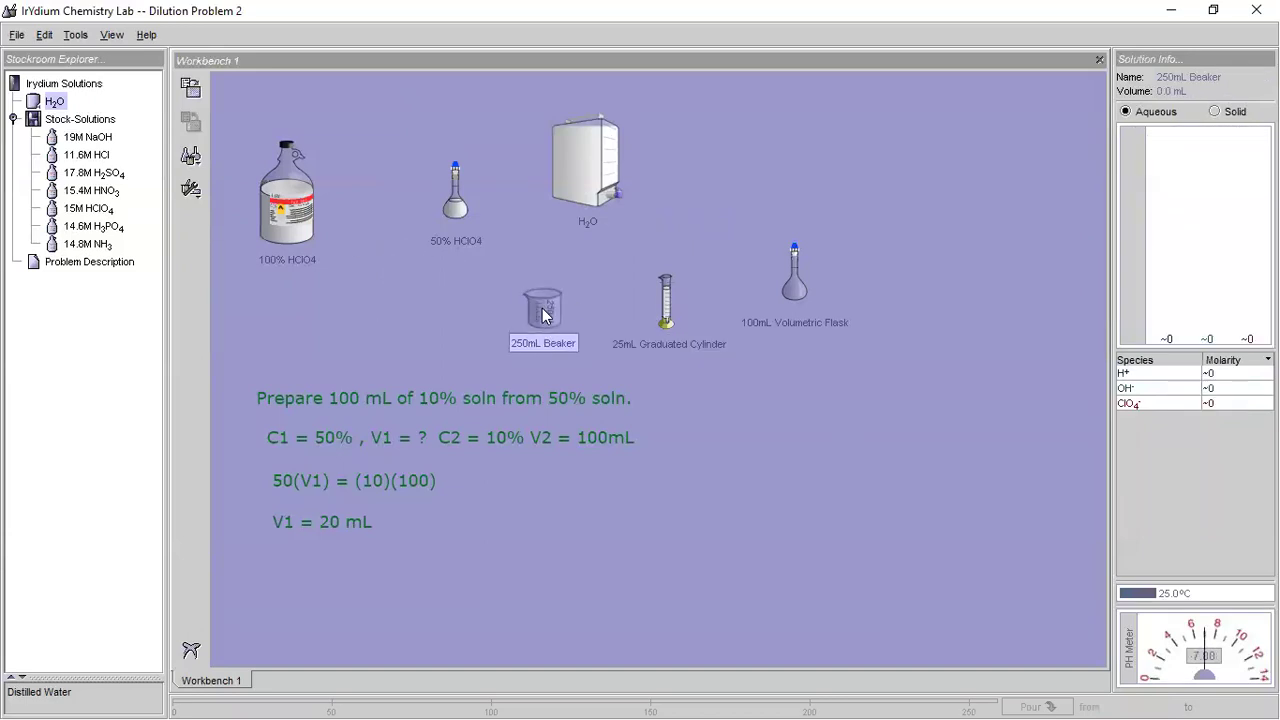
- Add a 5 mL pipet to the workbench and bring it to the 25 mL graduated cylinder
click(190, 155)
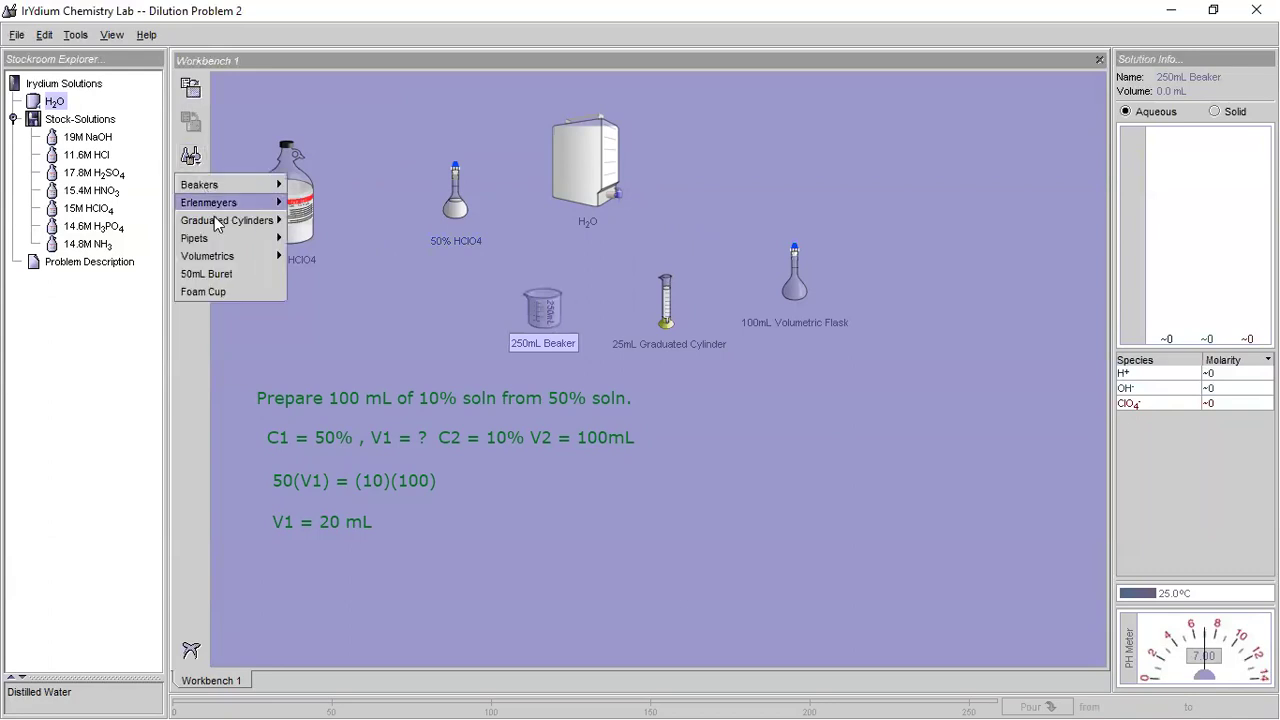
mouse_move(230, 238)
click(310, 243)
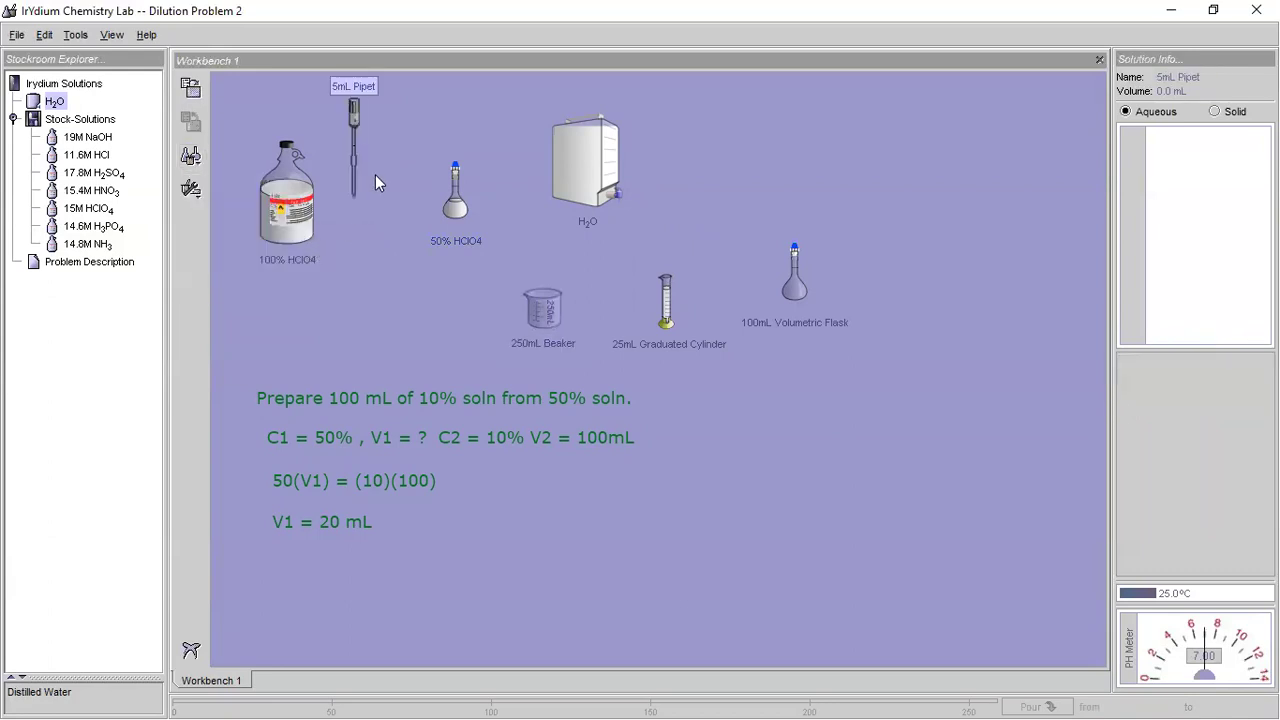
drag(358, 159, 675, 290)
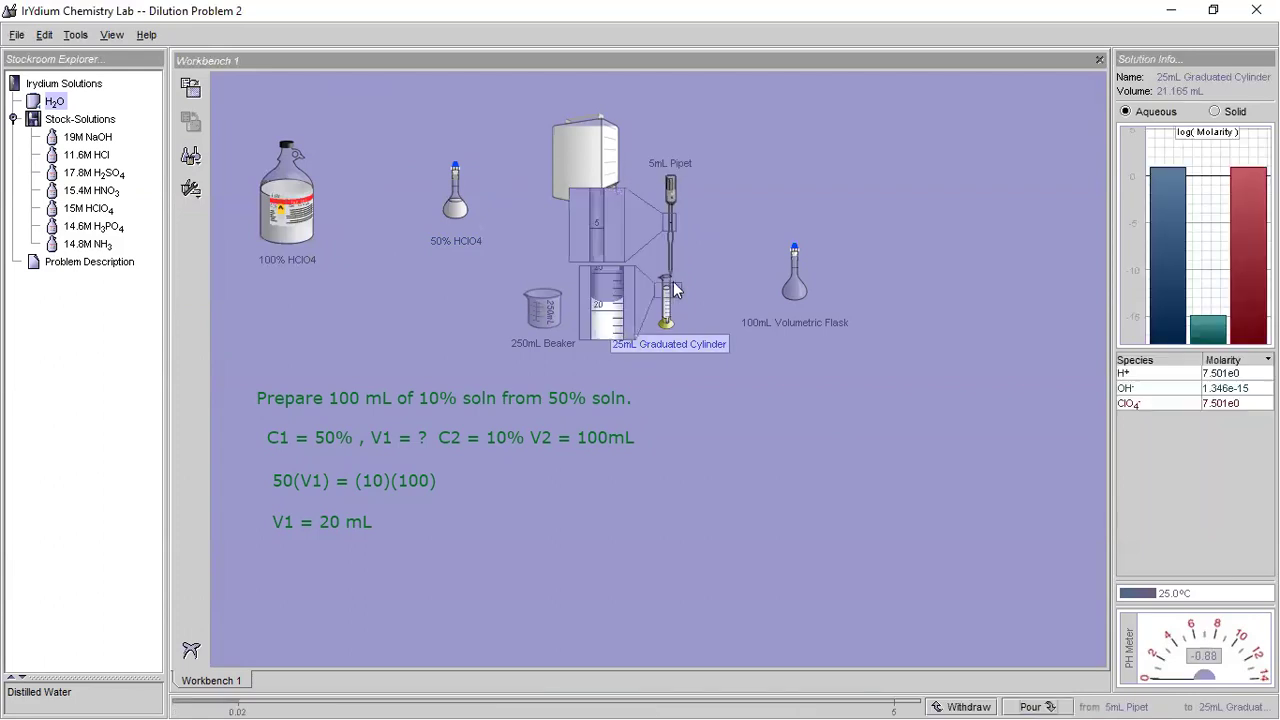
- Withdraw 1.16 mL of the acid from the graduated cylinder with the pipet to leave about 20 mL, then move the pipet away
click(967, 697)
click(967, 697)
click(967, 697)
click(967, 697)
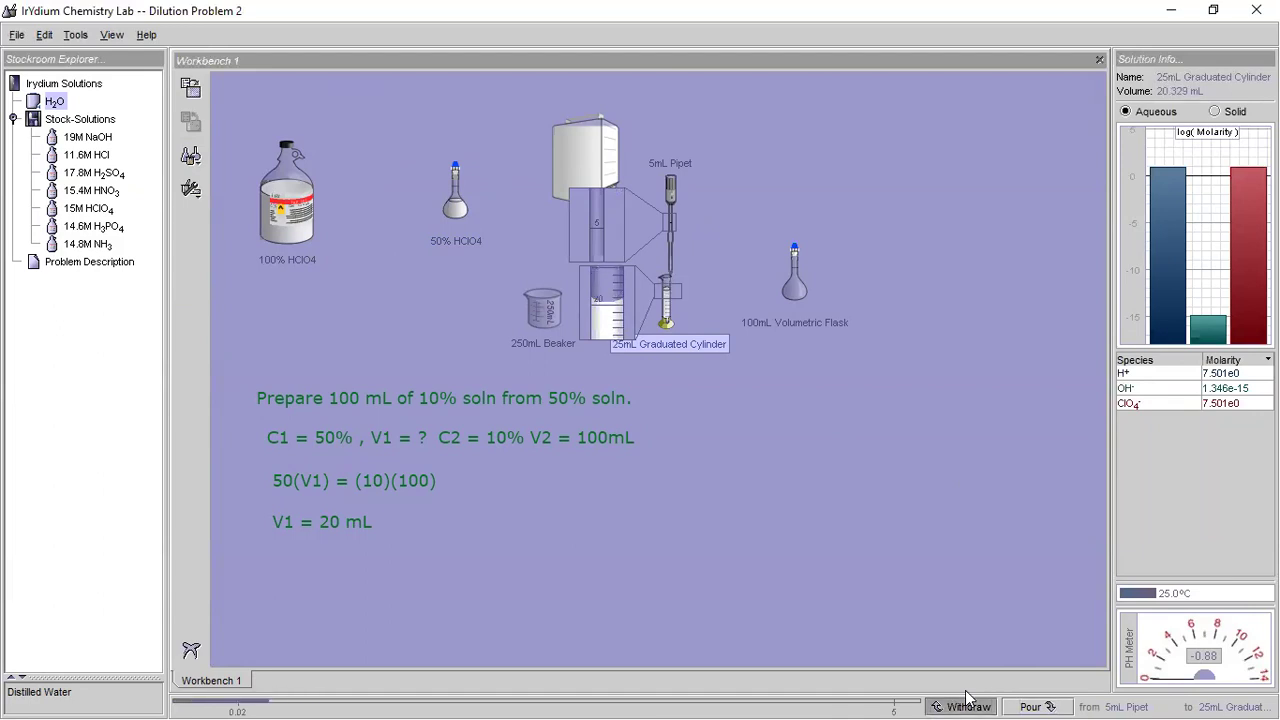
click(967, 697)
click(967, 697)
click(967, 697)
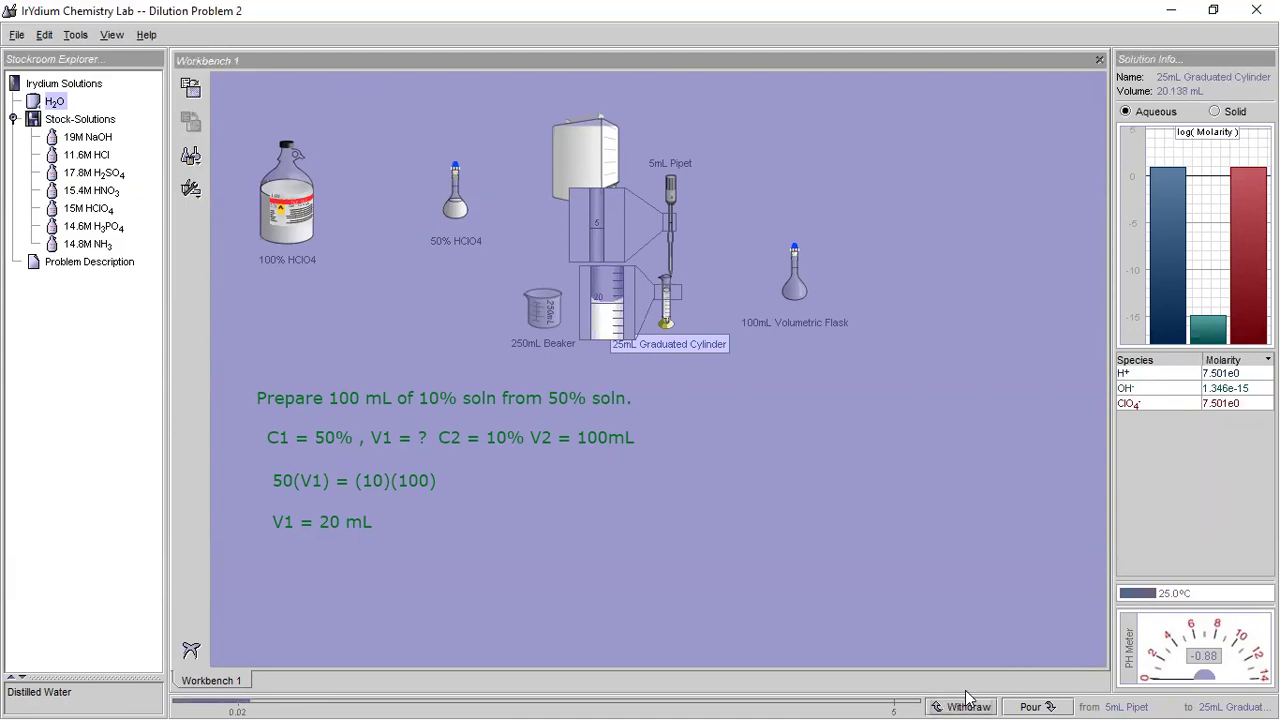
click(967, 697)
drag(671, 238, 407, 298)
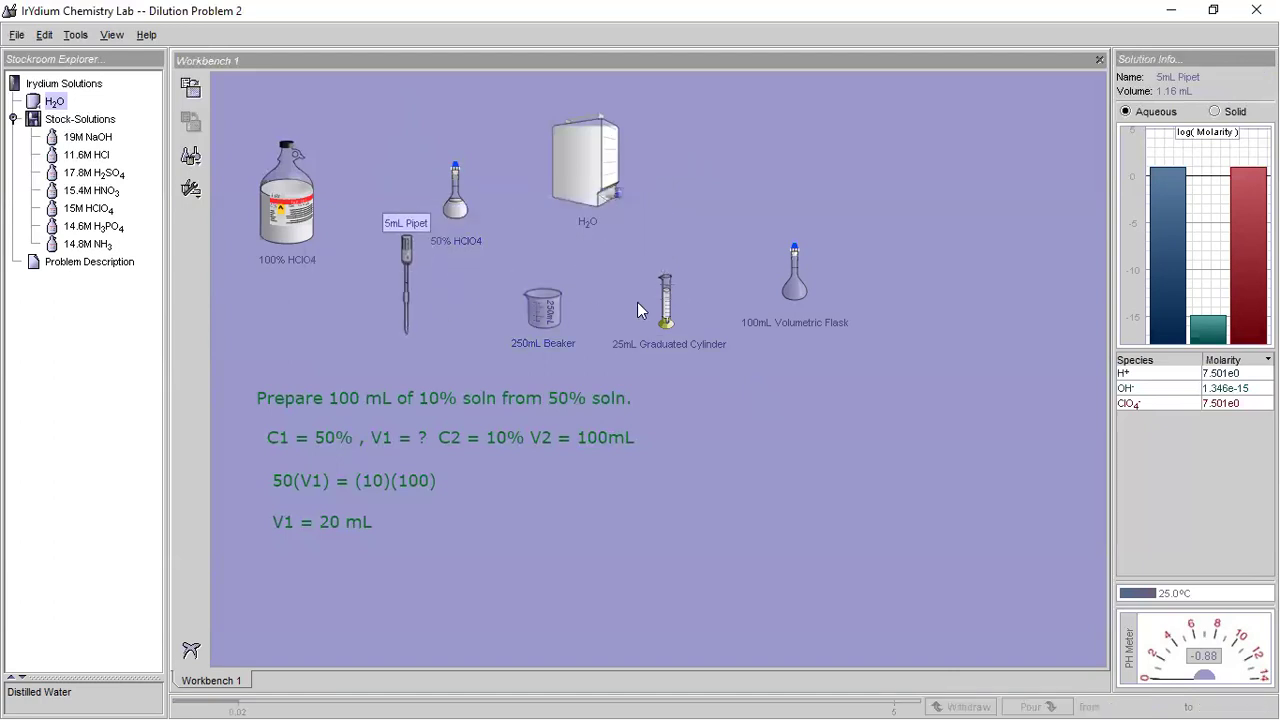
- Pour all the acid from the graduated cylinder into the 100 mL volumetric flask and move the cylinder away
drag(667, 310, 800, 292)
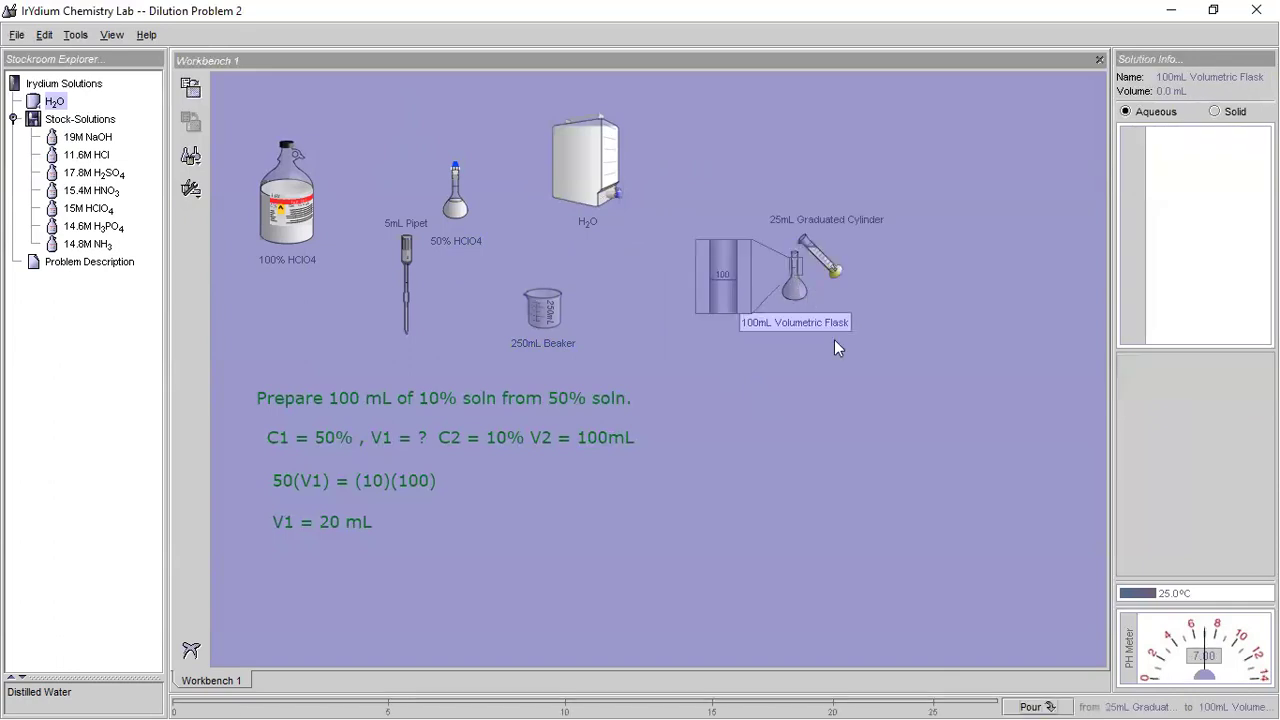
click(1054, 692)
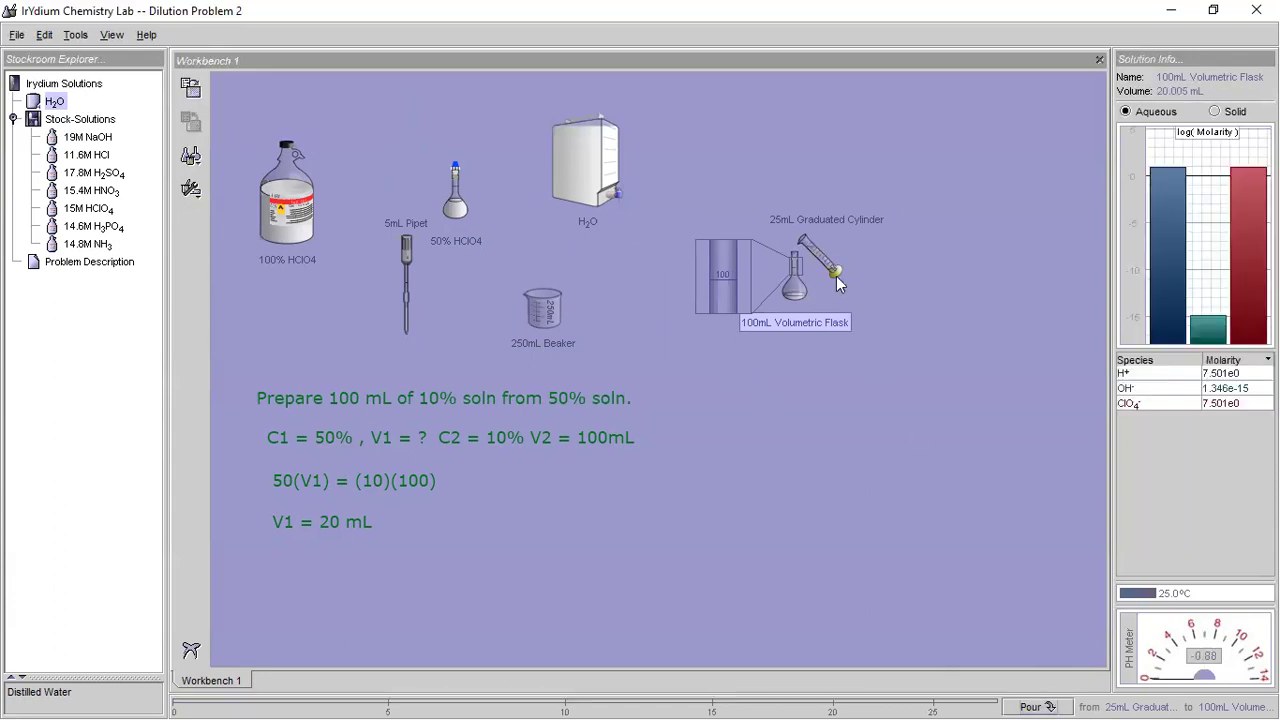
click(818, 229)
drag(818, 229, 655, 312)
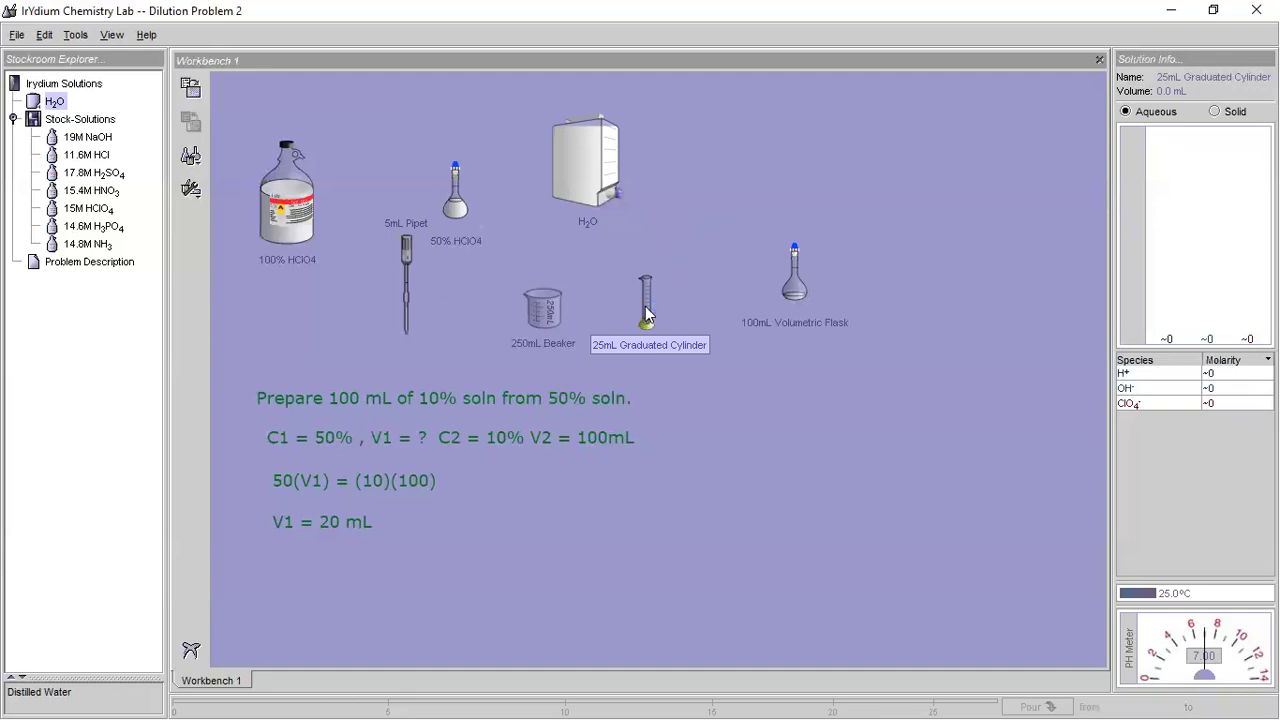
- Remove the graduated cylinder, beaker and pipet from the workbench, and move the 50% HClO4 flask closer to the 100% HClO4 bottle
right_click(645, 312)
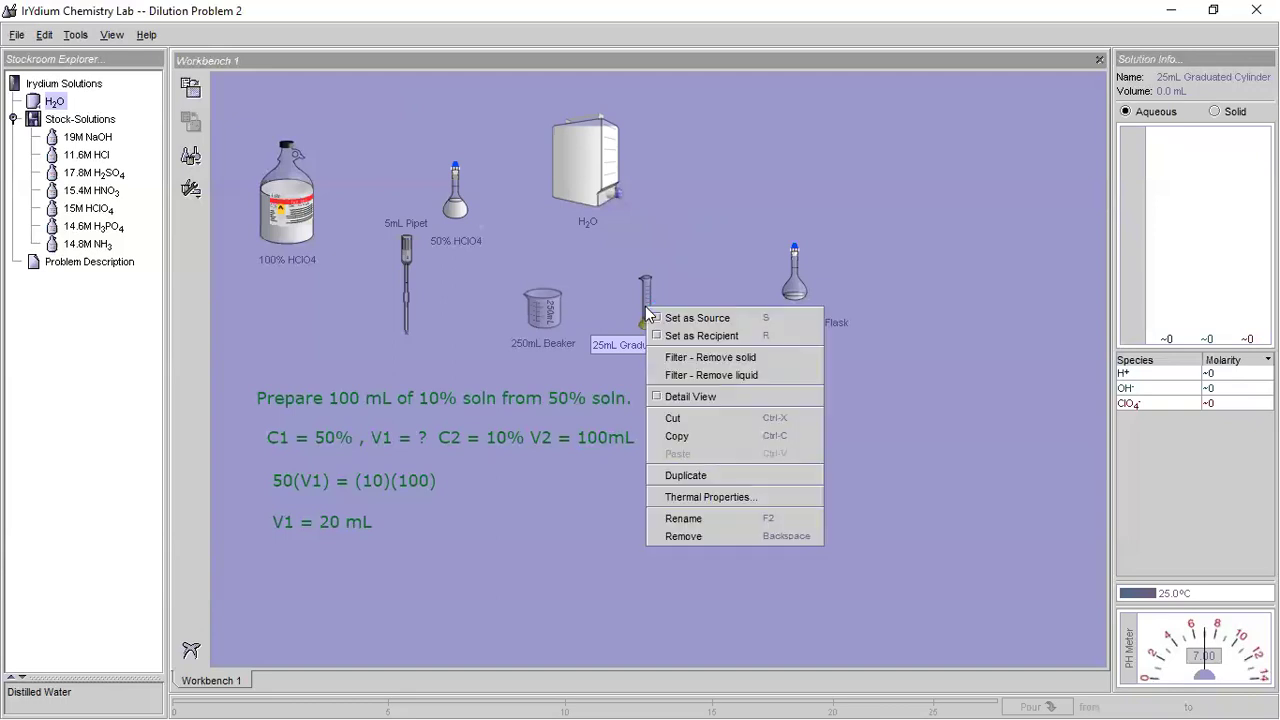
click(712, 535)
right_click(547, 322)
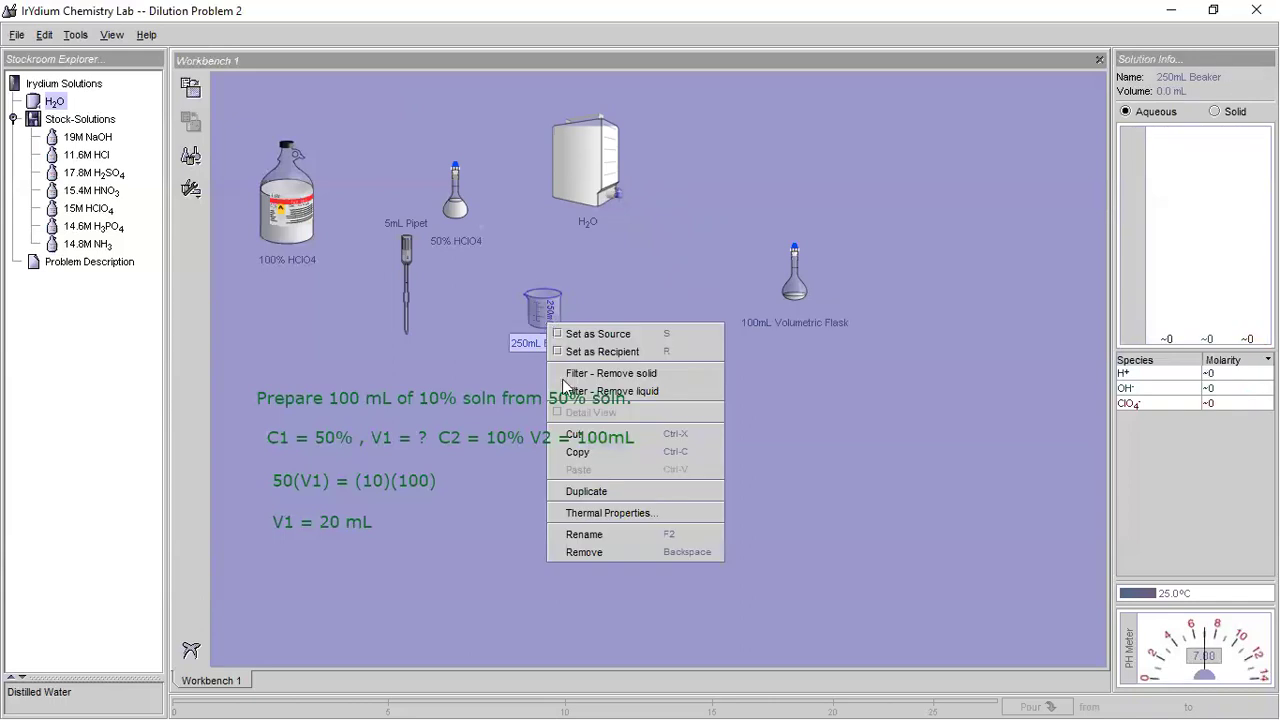
click(592, 552)
right_click(405, 302)
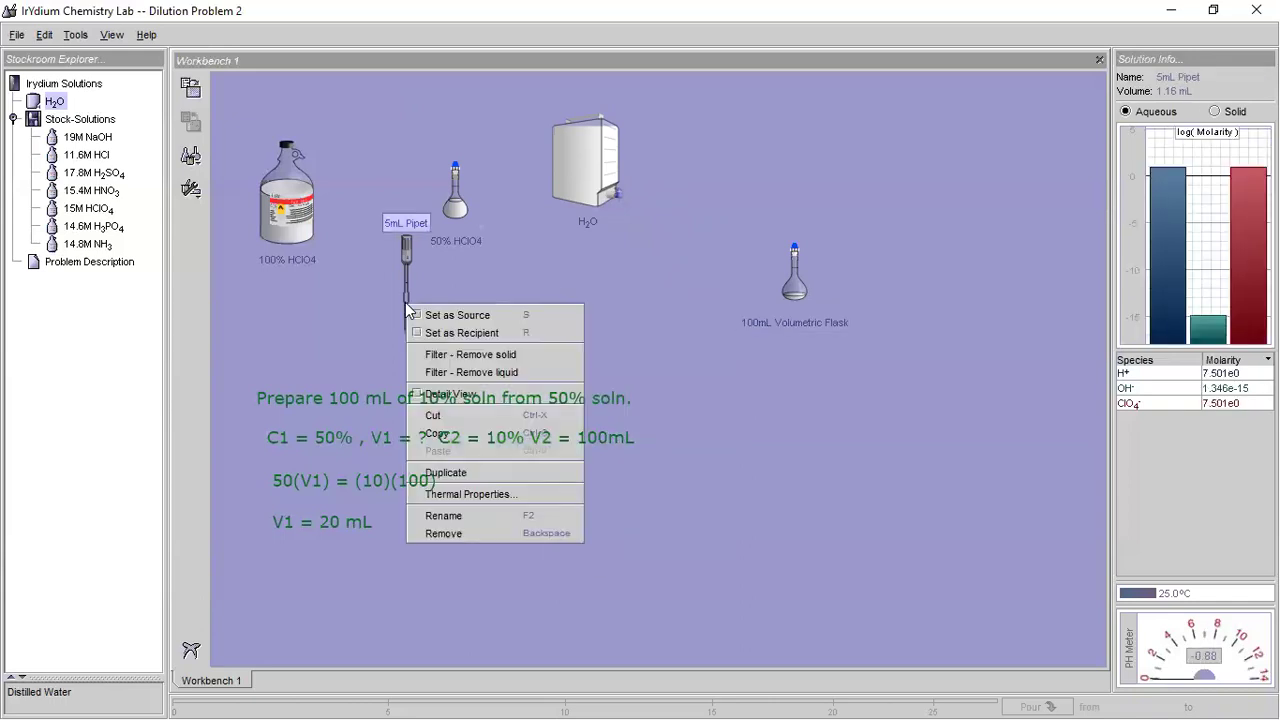
click(456, 535)
drag(454, 210, 397, 152)
- Add a fresh 250 mL beaker and place it between the H2O container and the 100 mL volumetric flask
click(196, 158)
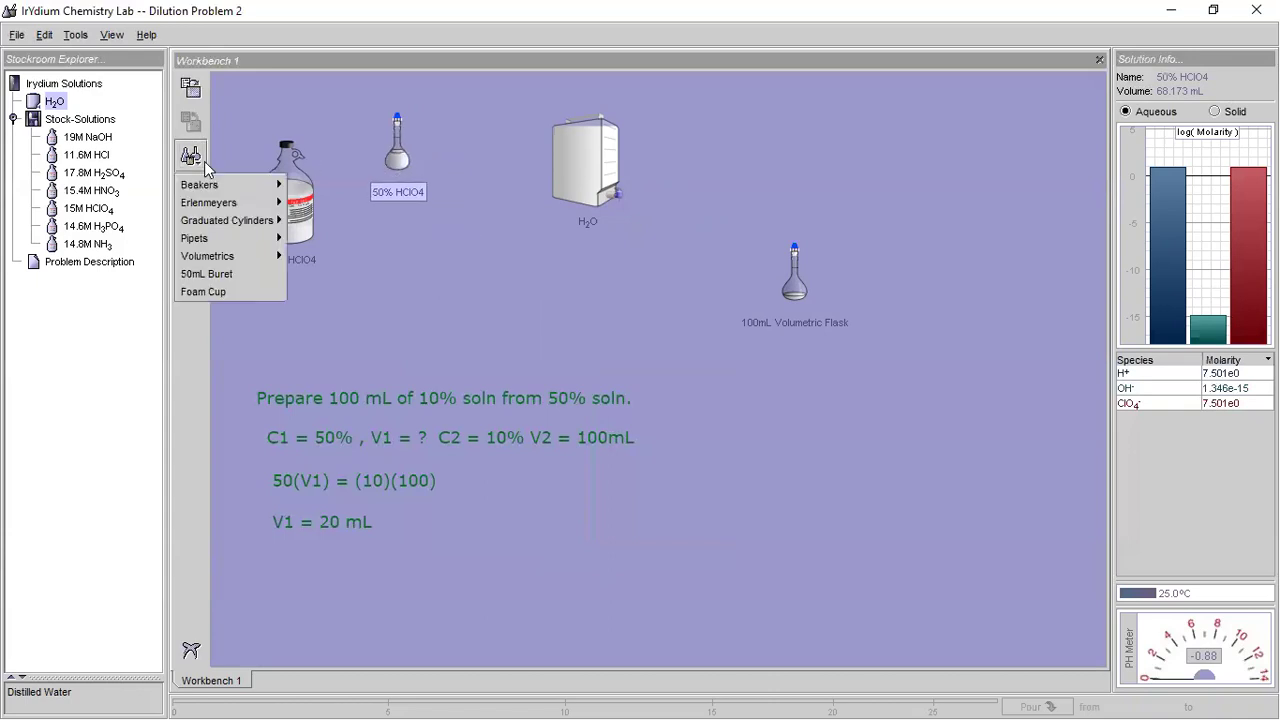
mouse_move(220, 186)
click(300, 184)
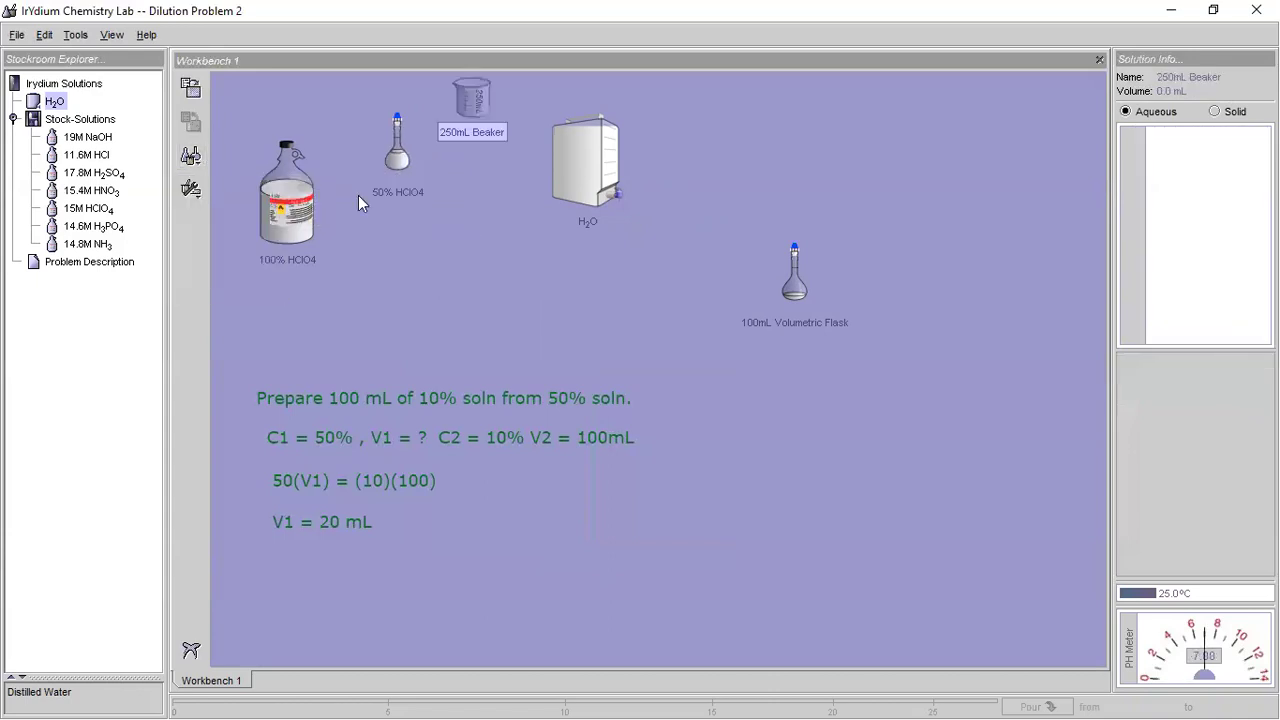
drag(474, 110, 626, 294)
- Pour about 155 mL of water from the H2O container into the 250 mL beaker and move the container away
drag(585, 144, 602, 235)
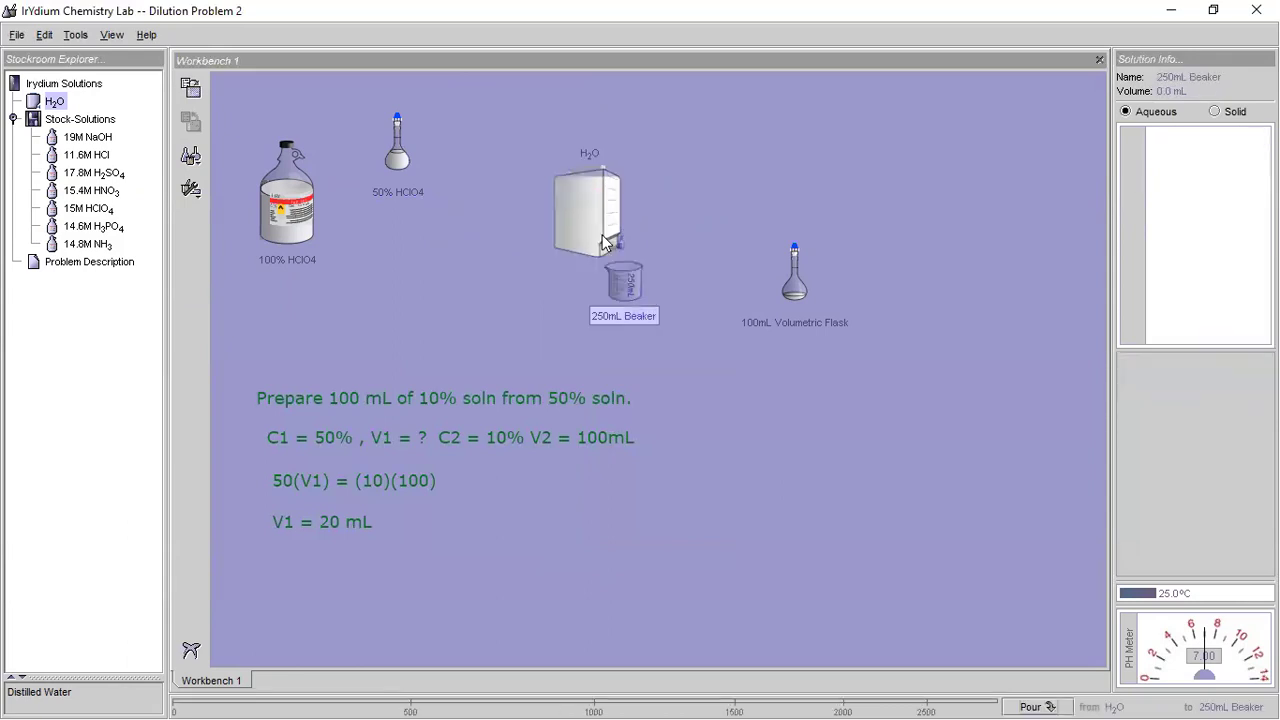
click(1012, 698)
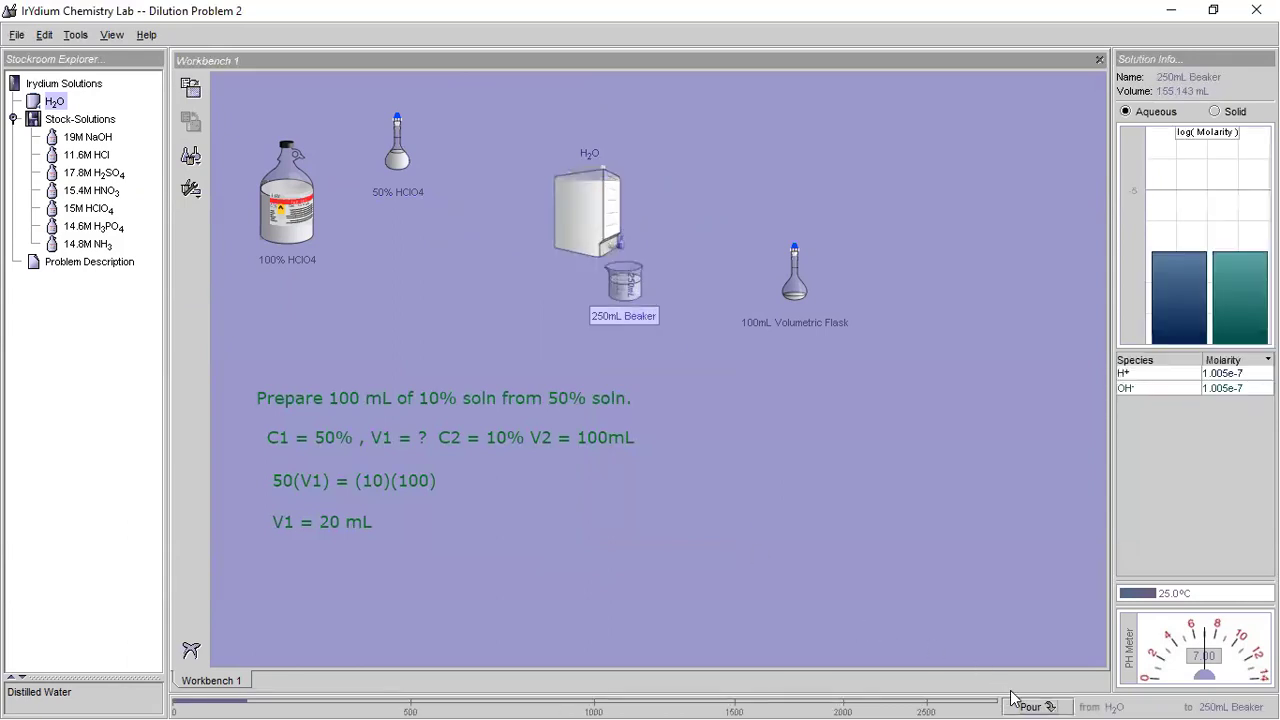
drag(604, 203, 535, 160)
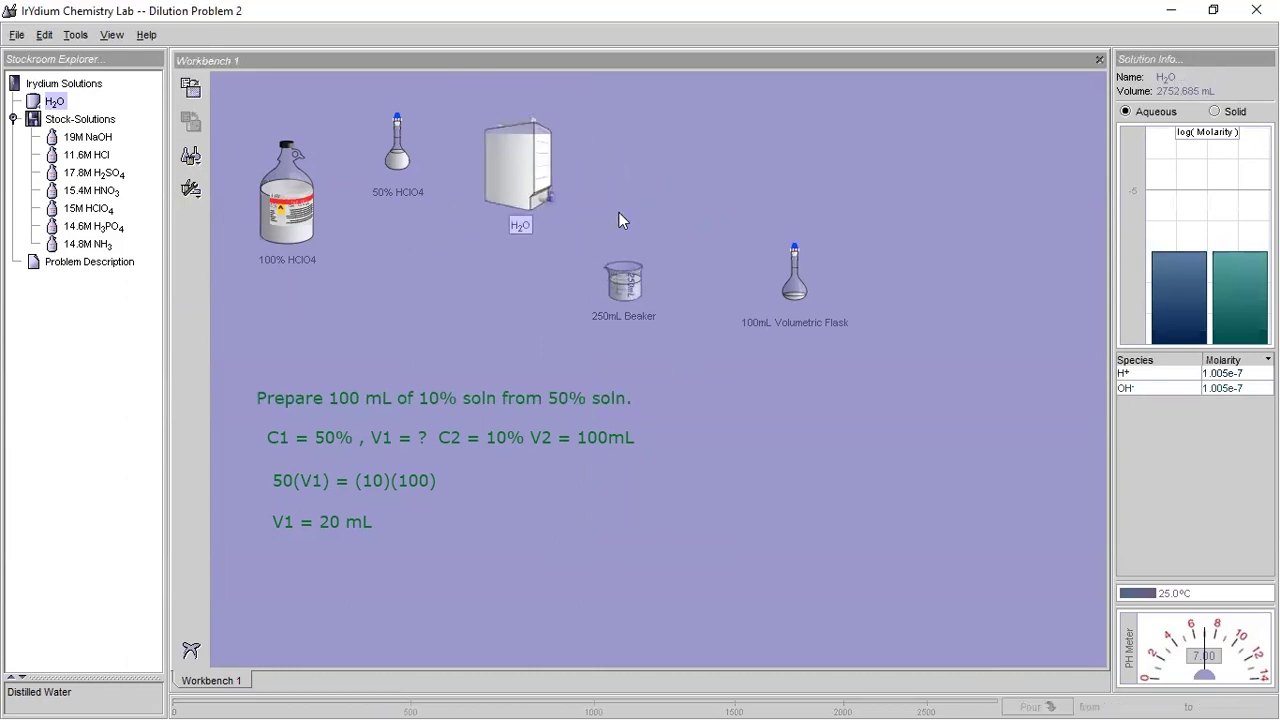
- Pour water from the 250 mL beaker into the 100 mL volumetric flask up to about 92.5 mL and set the beaker beside it
drag(780, 278, 733, 288)
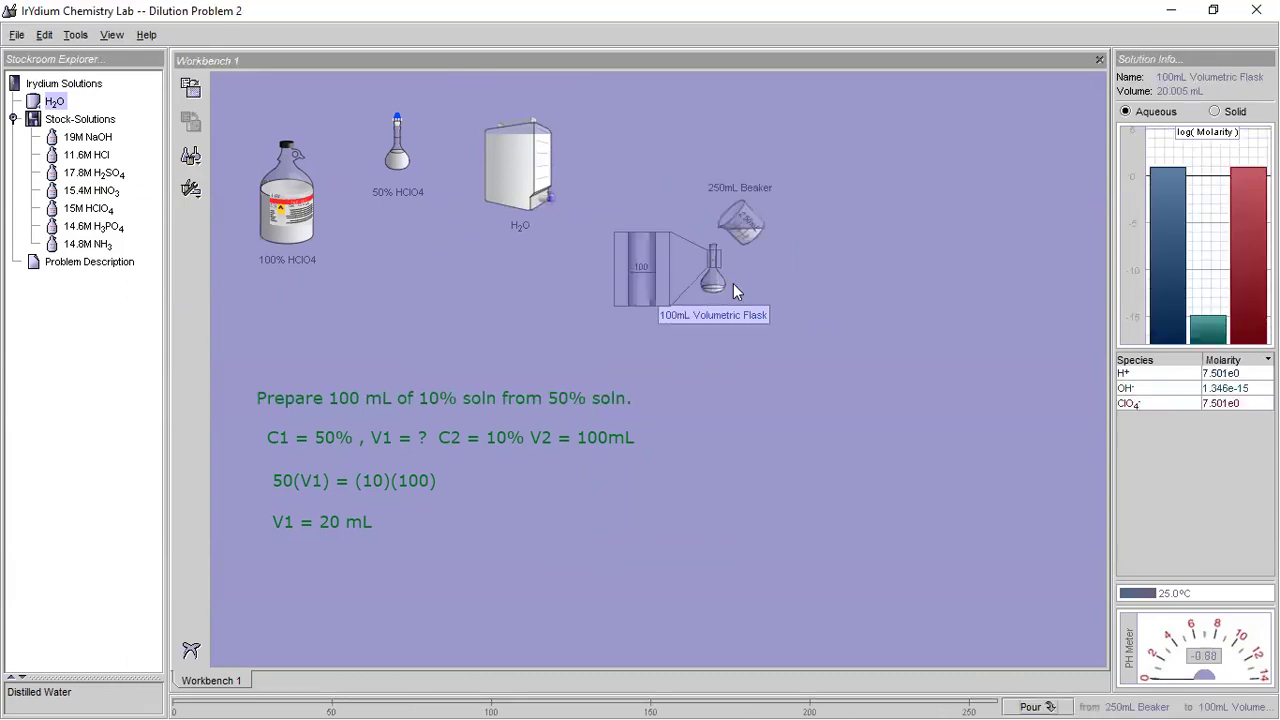
click(1036, 706)
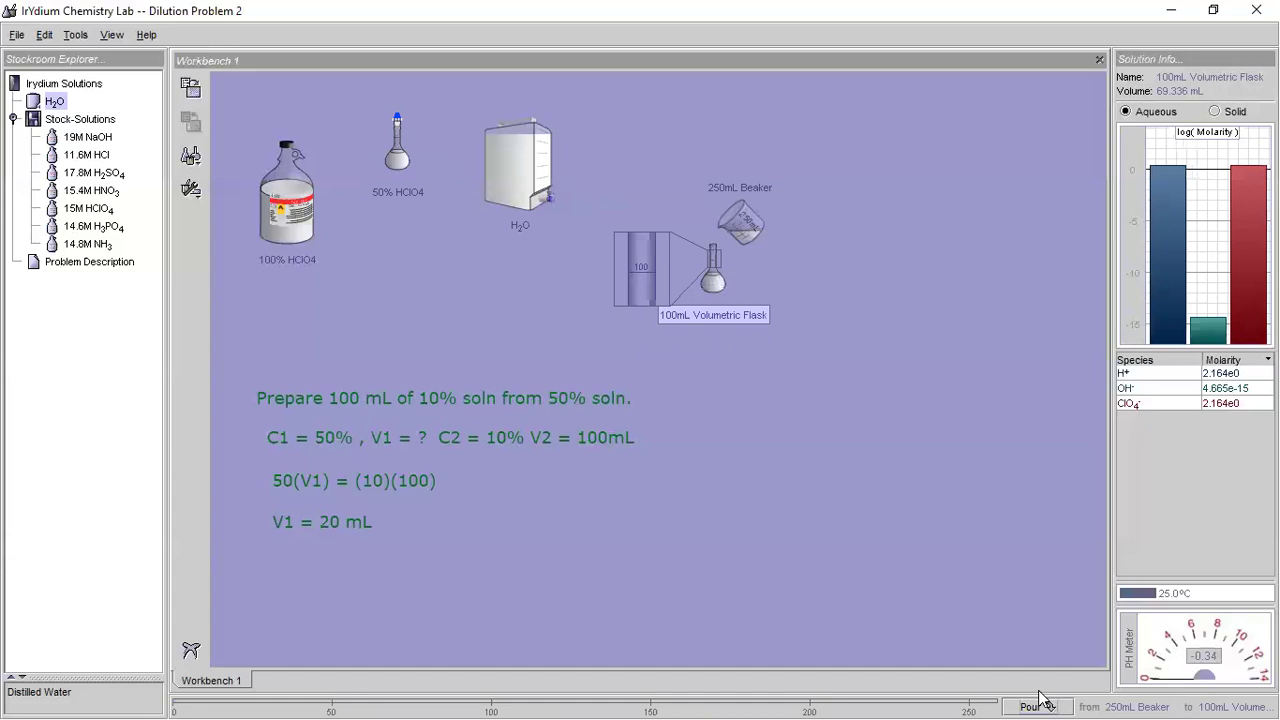
click(1036, 706)
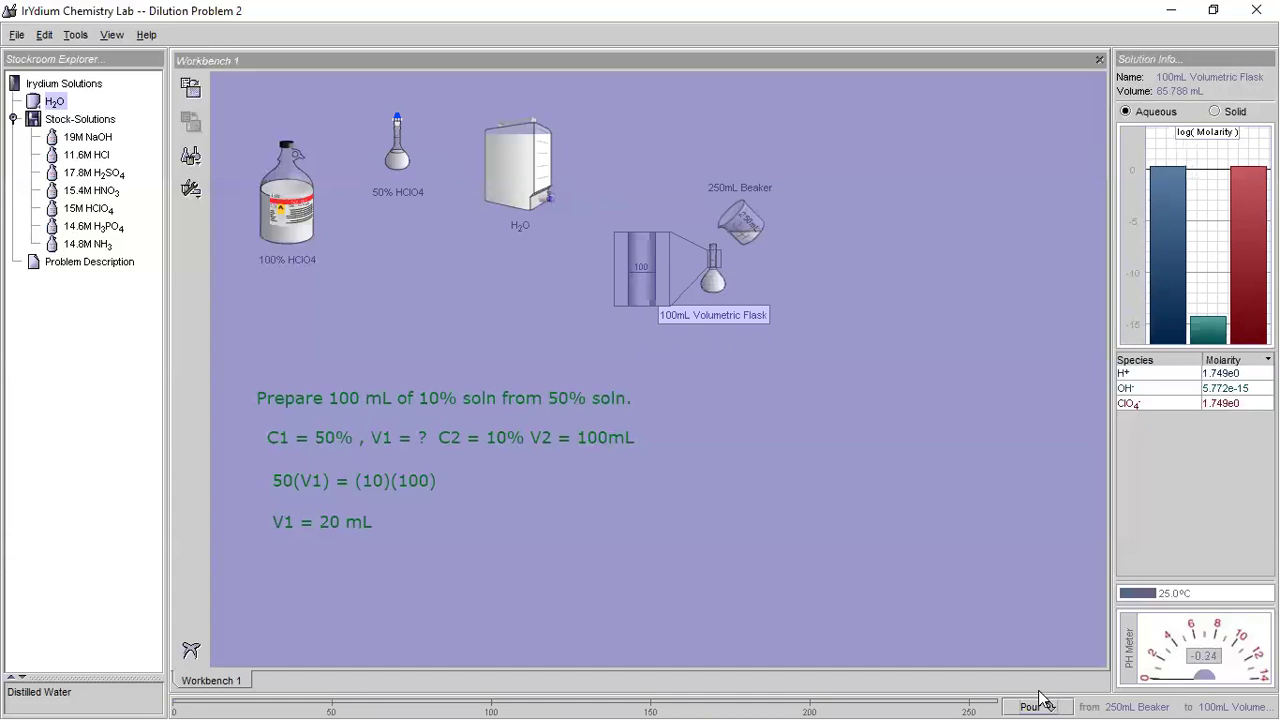
click(1036, 706)
click(1037, 693)
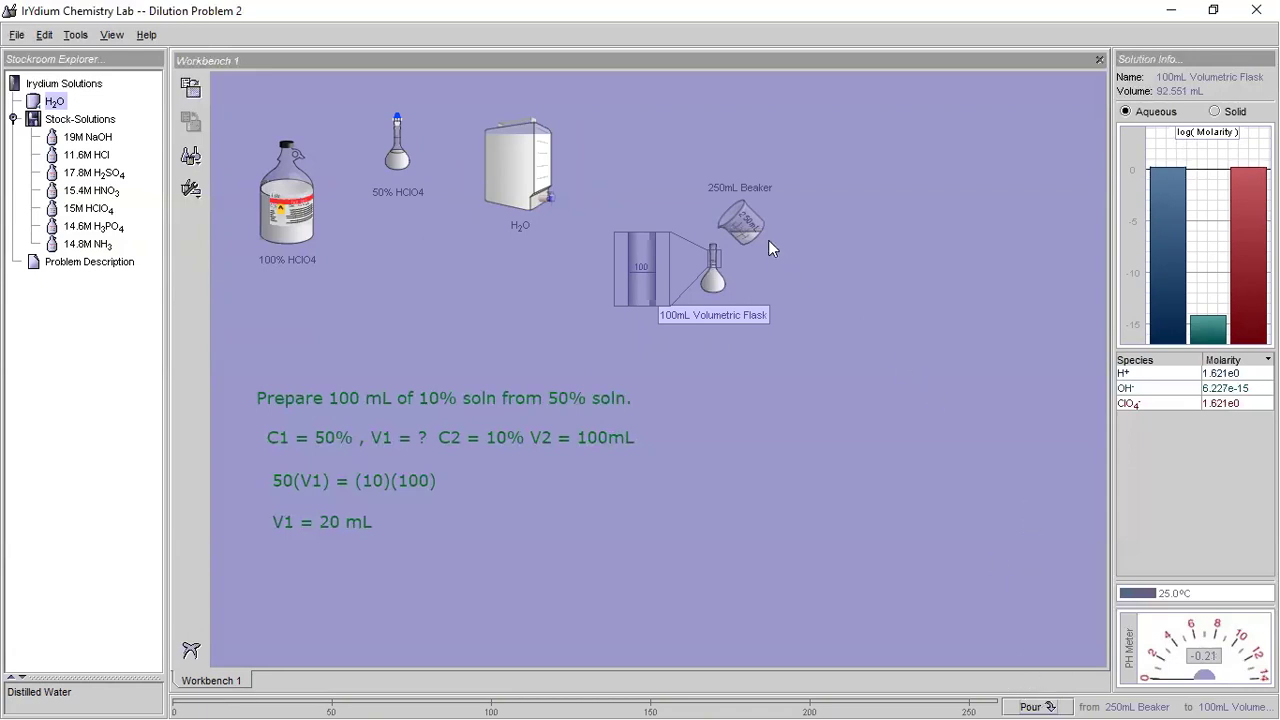
drag(757, 229, 821, 281)
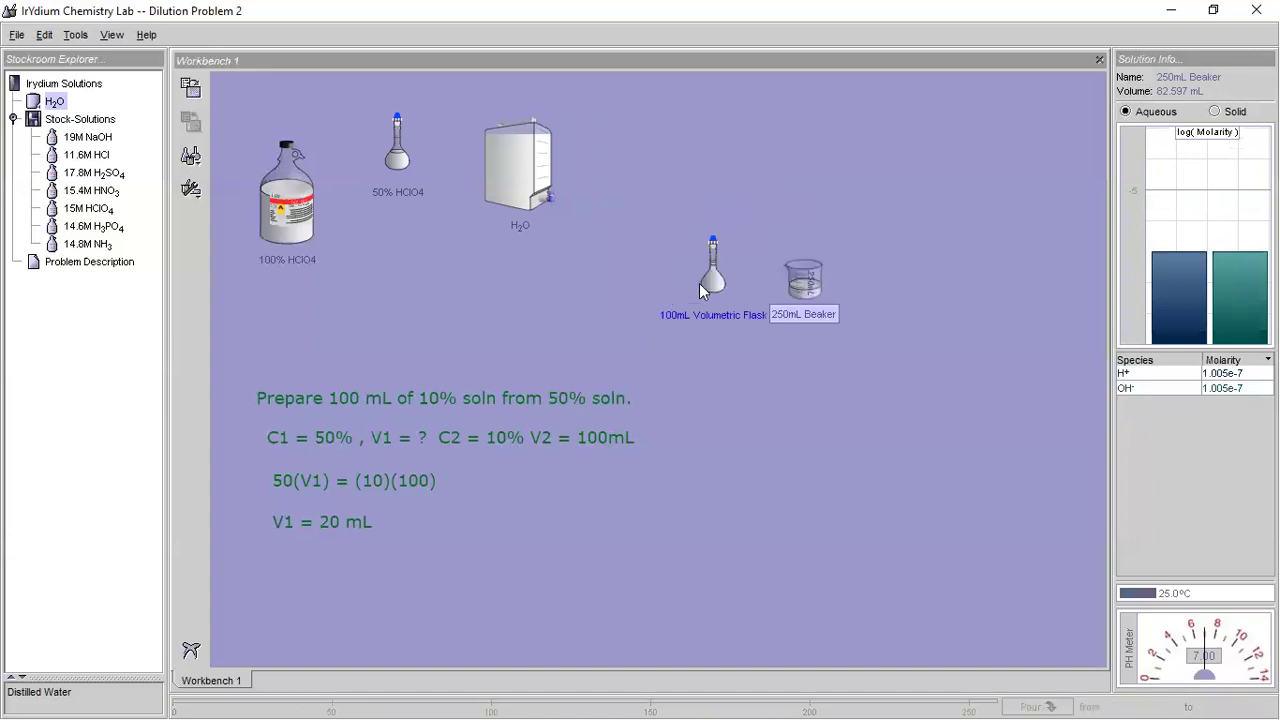
- Add a 5 mL pipet, fill it with water from the 250 mL beaker and adjust the level to the 5 mL mark
click(190, 155)
mouse_move(208, 186)
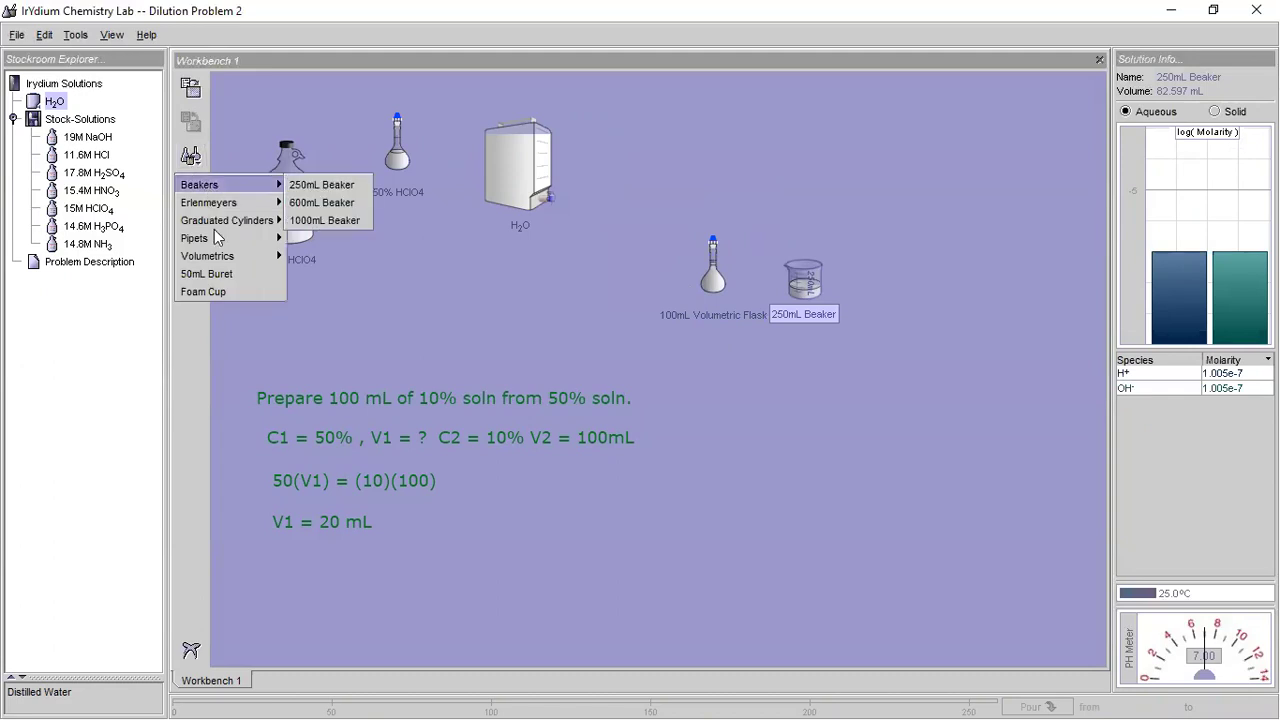
mouse_move(247, 238)
click(306, 237)
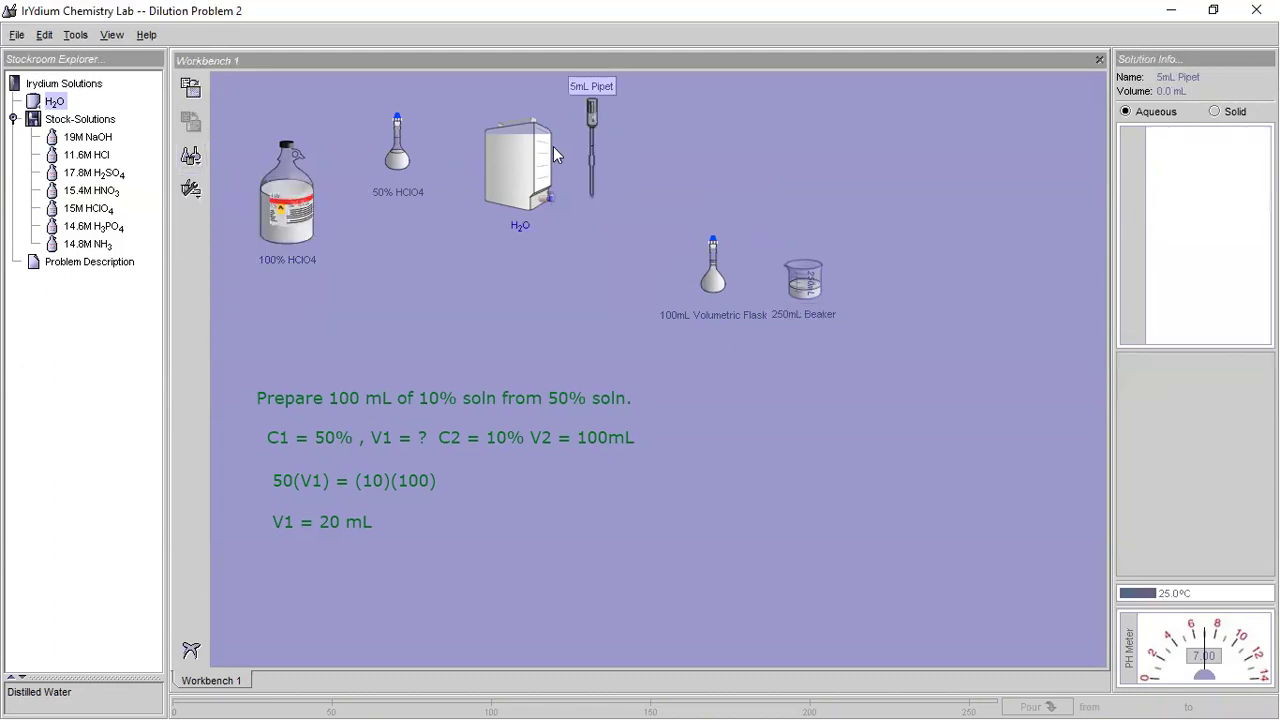
drag(589, 154, 802, 245)
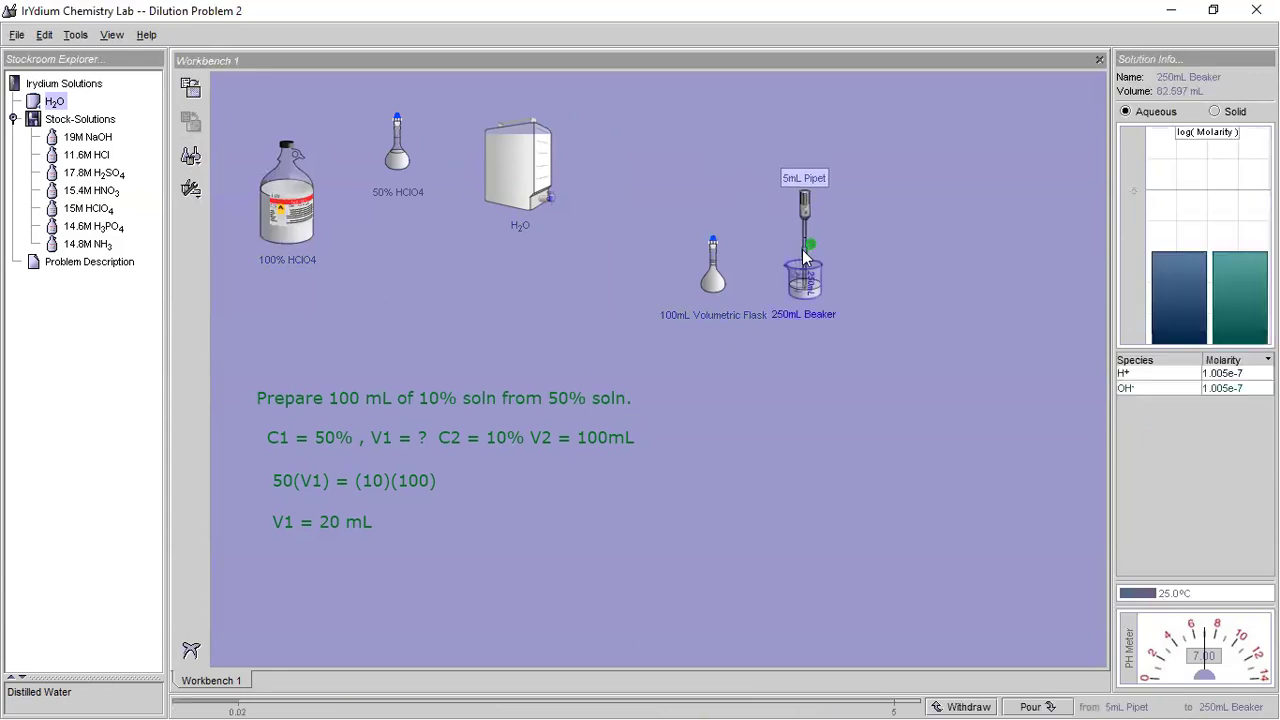
click(965, 698)
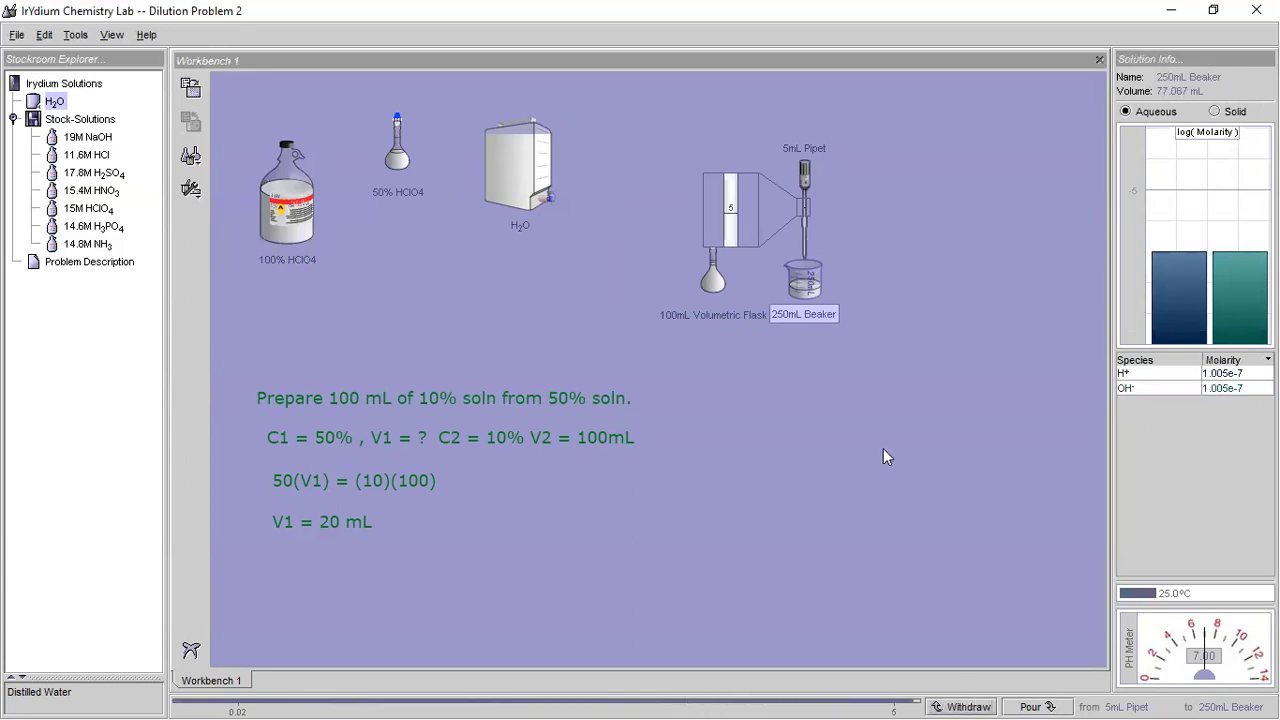
click(1017, 697)
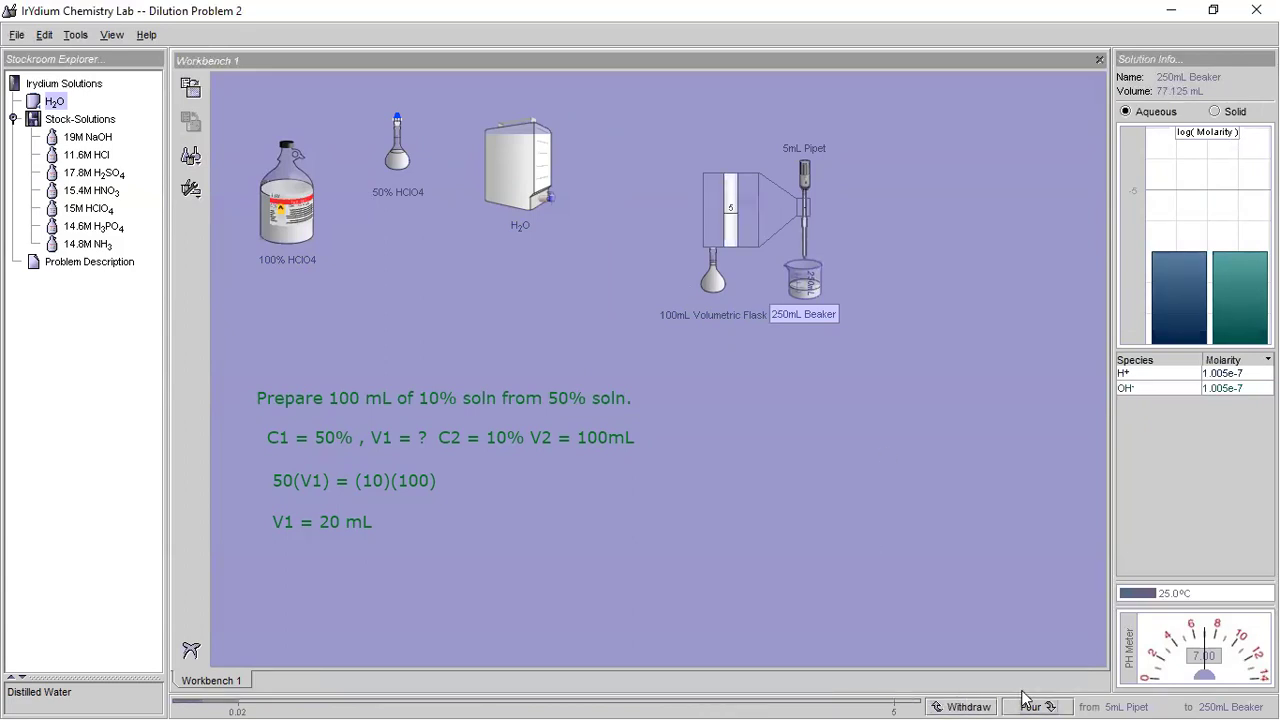
click(1022, 699)
click(1022, 699)
click(1022, 699)
click(1022, 699)
click(1022, 699)
click(1022, 699)
- Empty the pipet into the 100 mL volumetric flask and refill it from the beaker to the 5 mL mark
drag(808, 225, 725, 290)
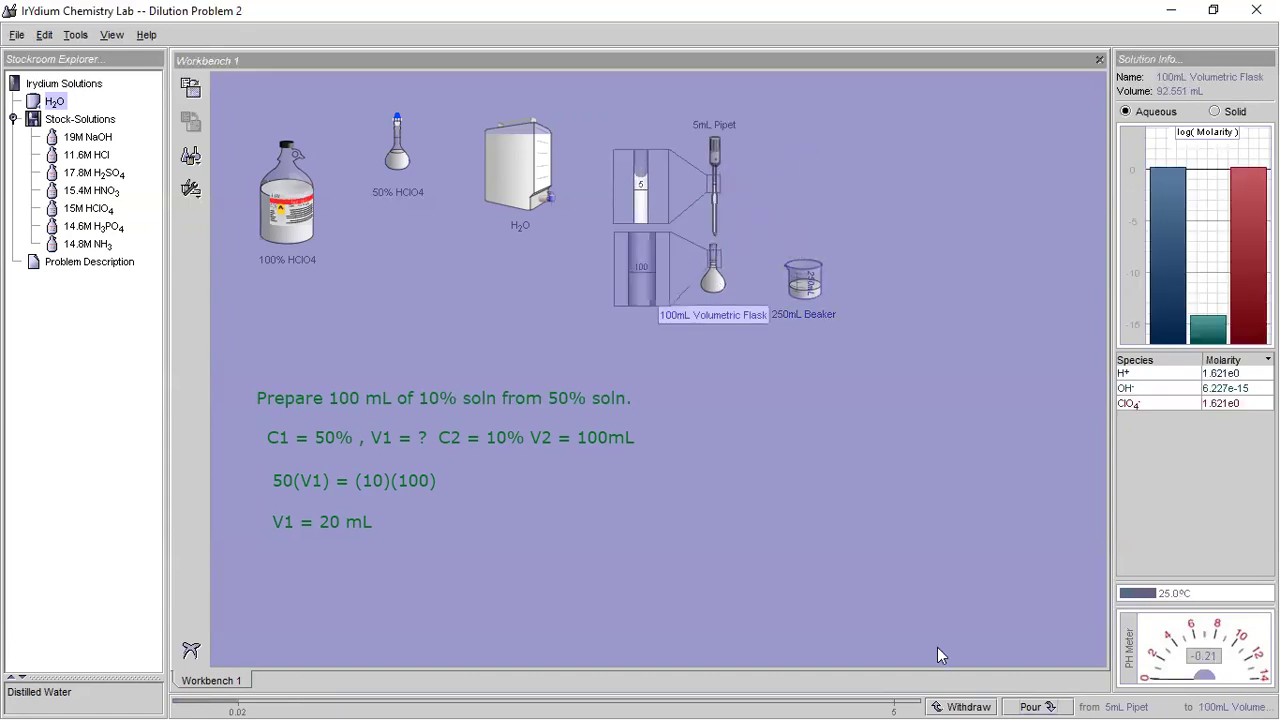
click(1035, 706)
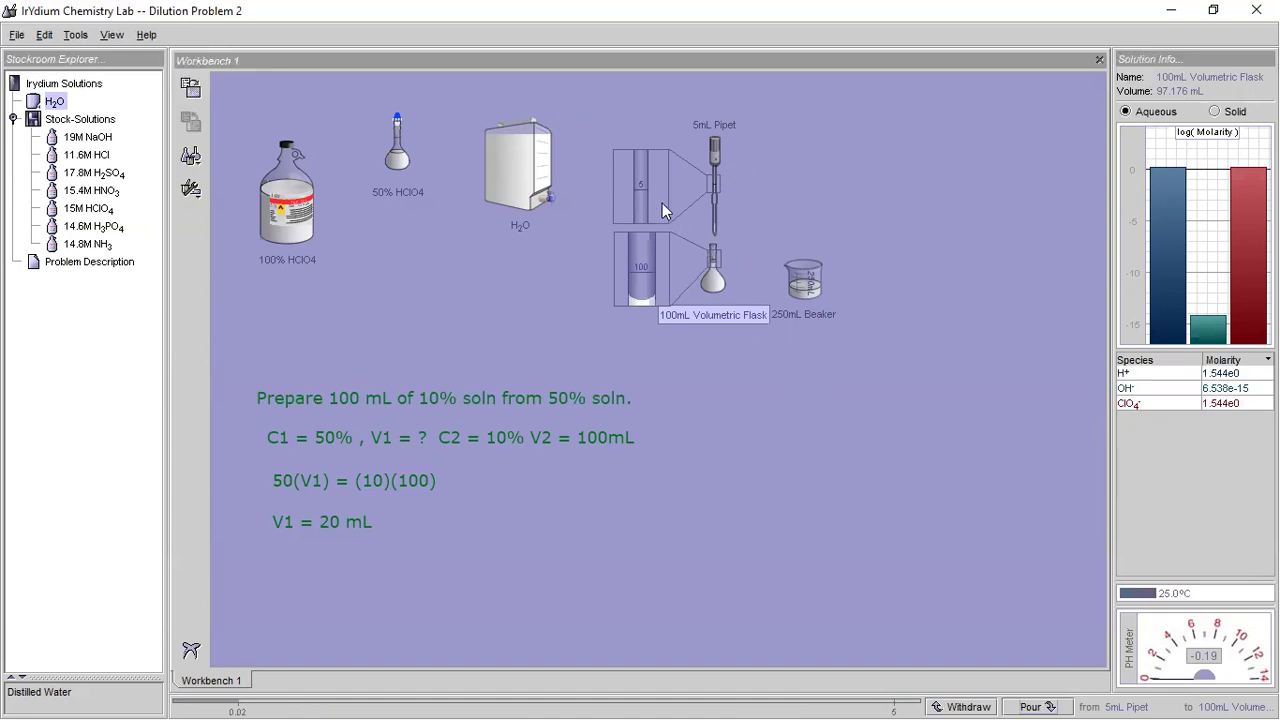
drag(716, 199, 810, 258)
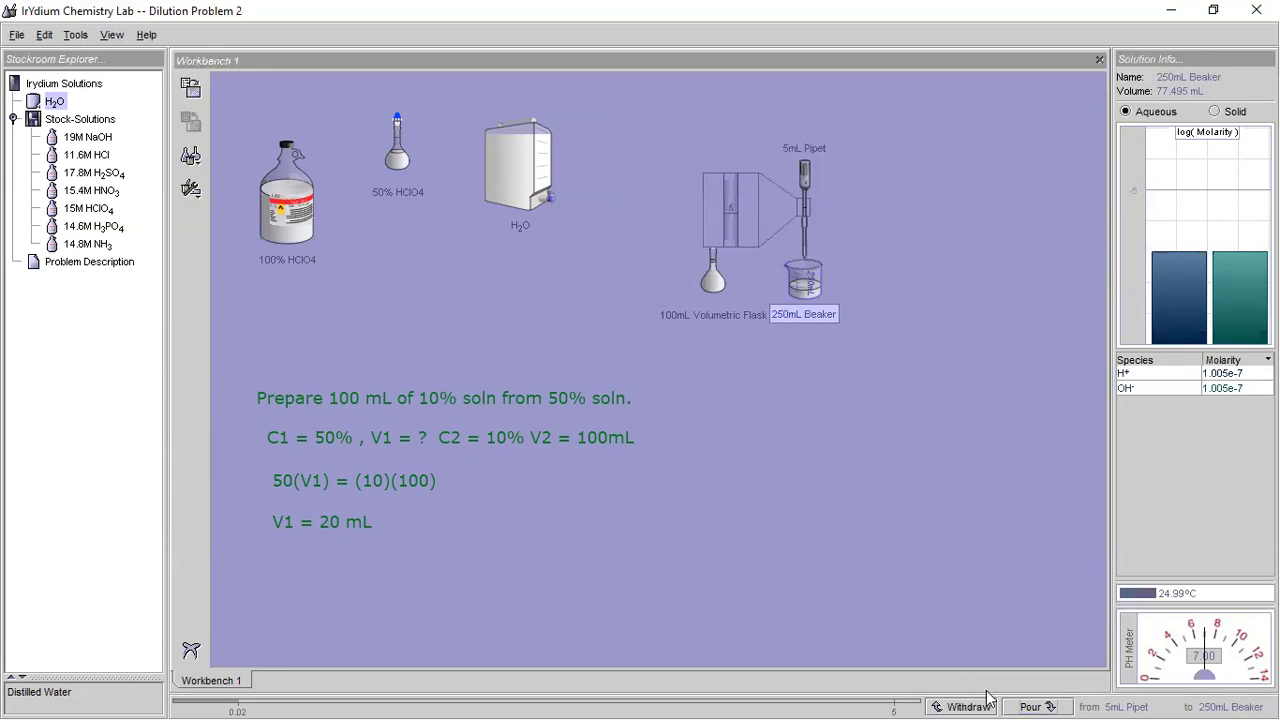
drag(983, 691, 1026, 691)
drag(1026, 691, 1026, 691)
drag(1026, 691, 1026, 691)
- Add water from the pipet to the 100 mL volumetric flask in small portions up to the 100 mL mark
drag(802, 221, 710, 230)
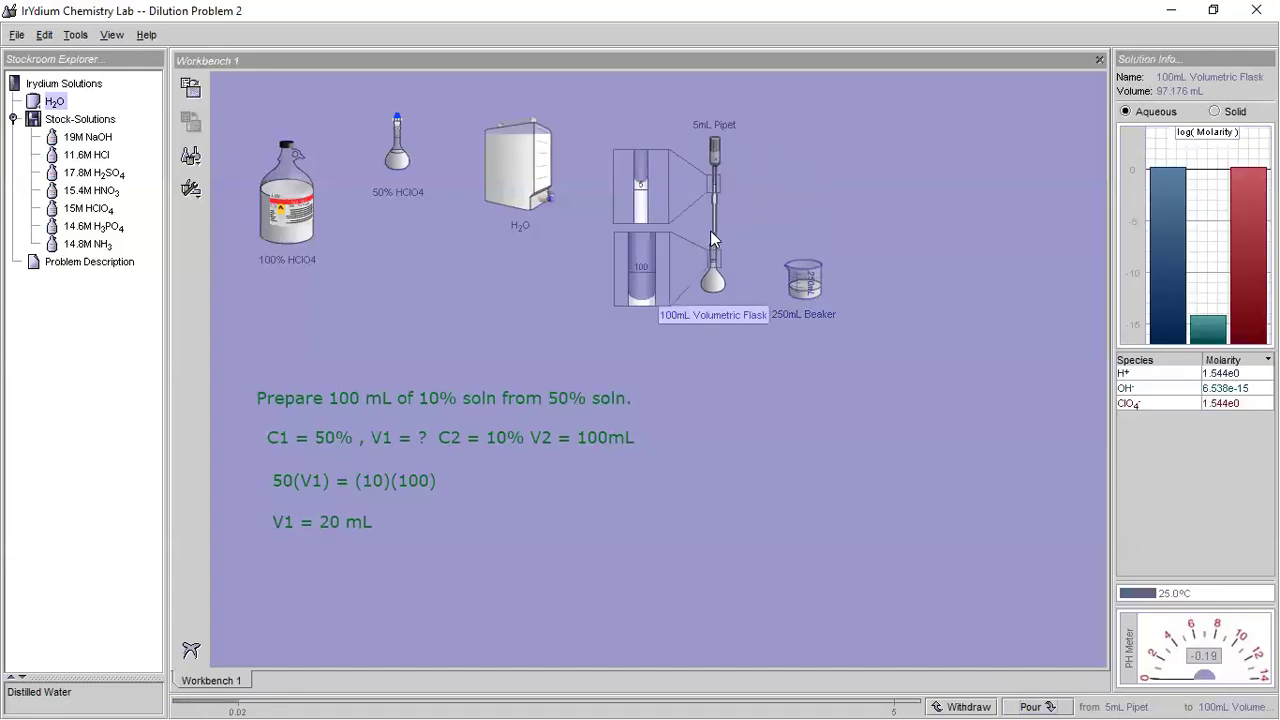
drag(1025, 692, 1024, 692)
drag(1024, 692, 1024, 692)
drag(1024, 692, 1024, 692)
click(1024, 692)
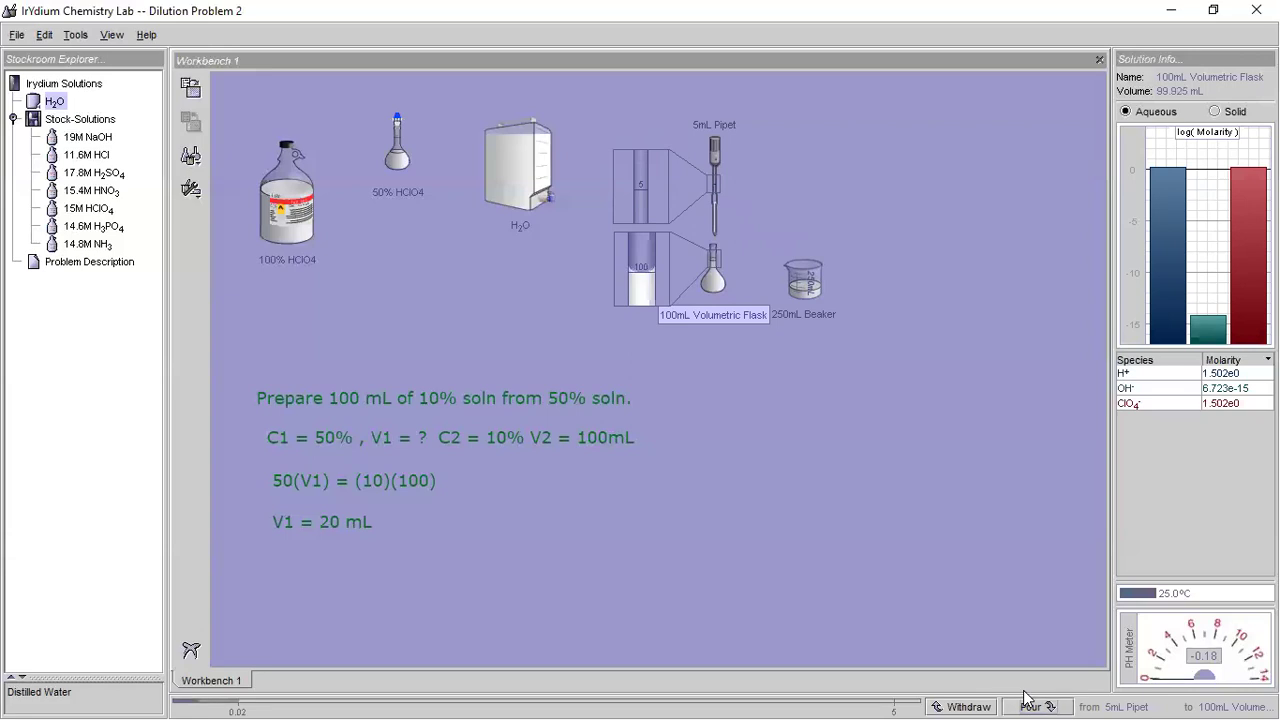
click(1023, 691)
click(1024, 691)
click(1024, 697)
- Move the pipet away from the flask and remove both the pipet and the 250 mL beaker from the workbench
drag(716, 204, 521, 294)
right_click(521, 294)
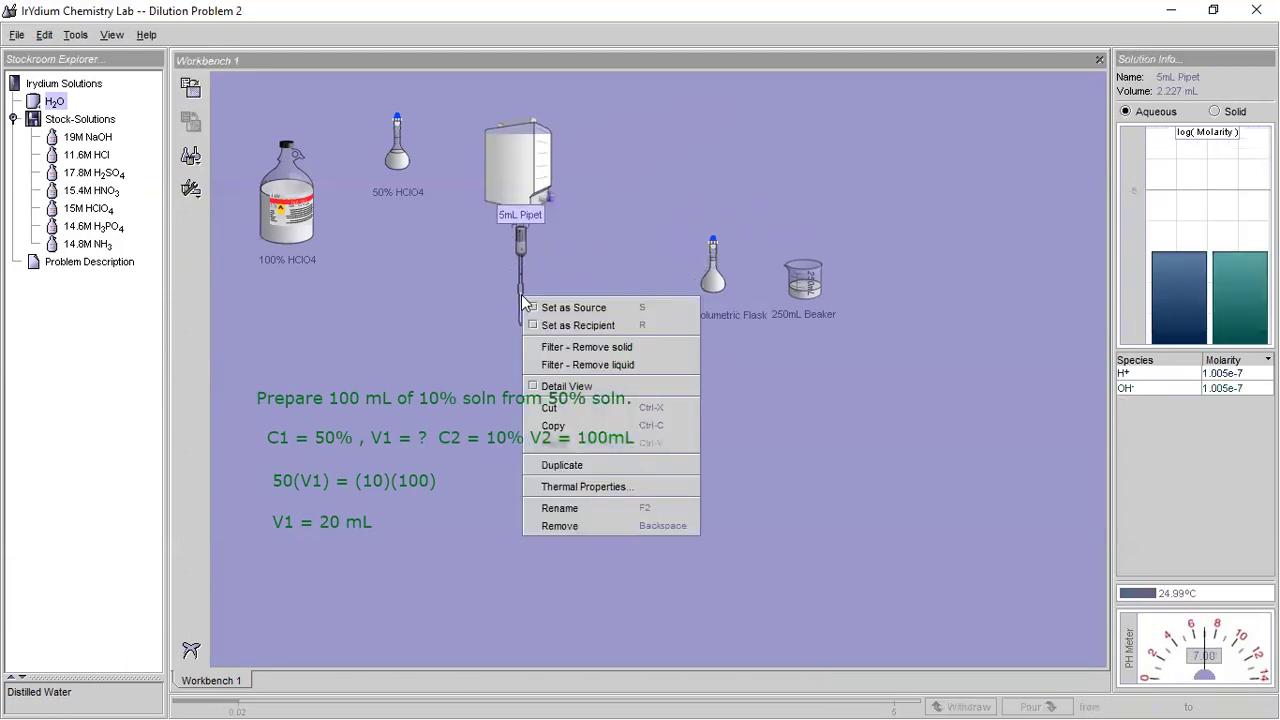
click(564, 525)
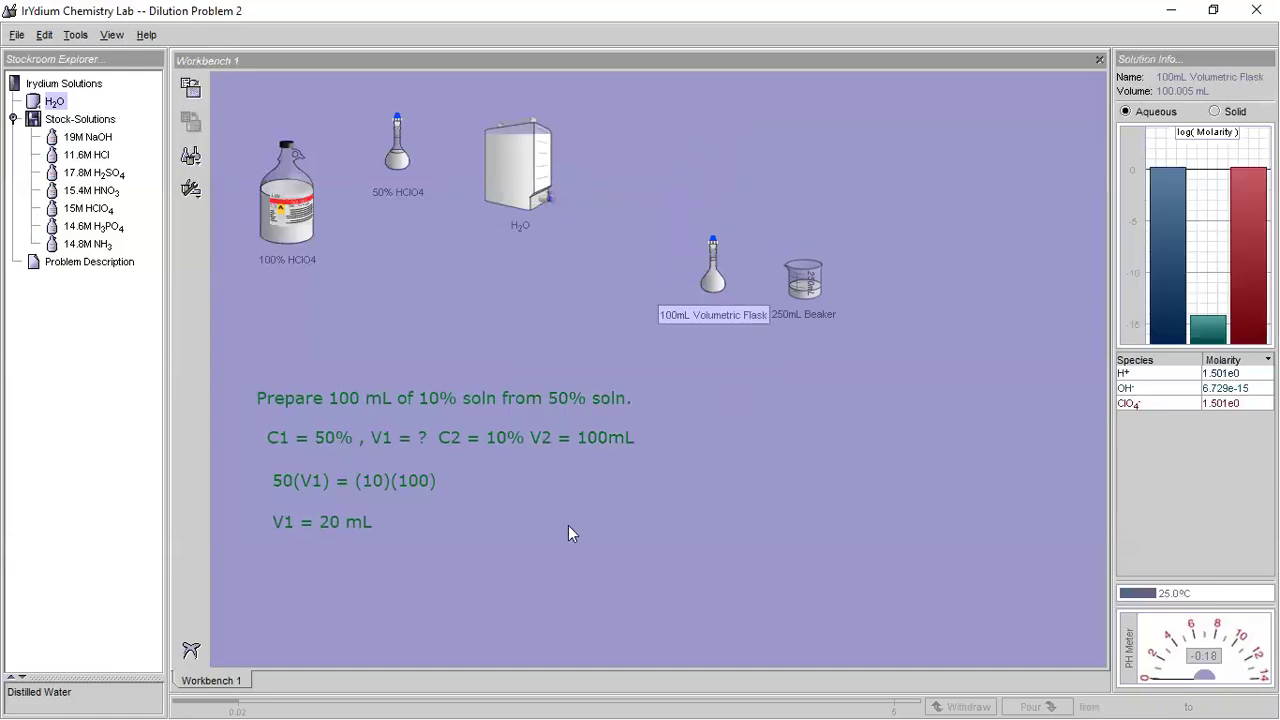
right_click(798, 296)
click(845, 526)
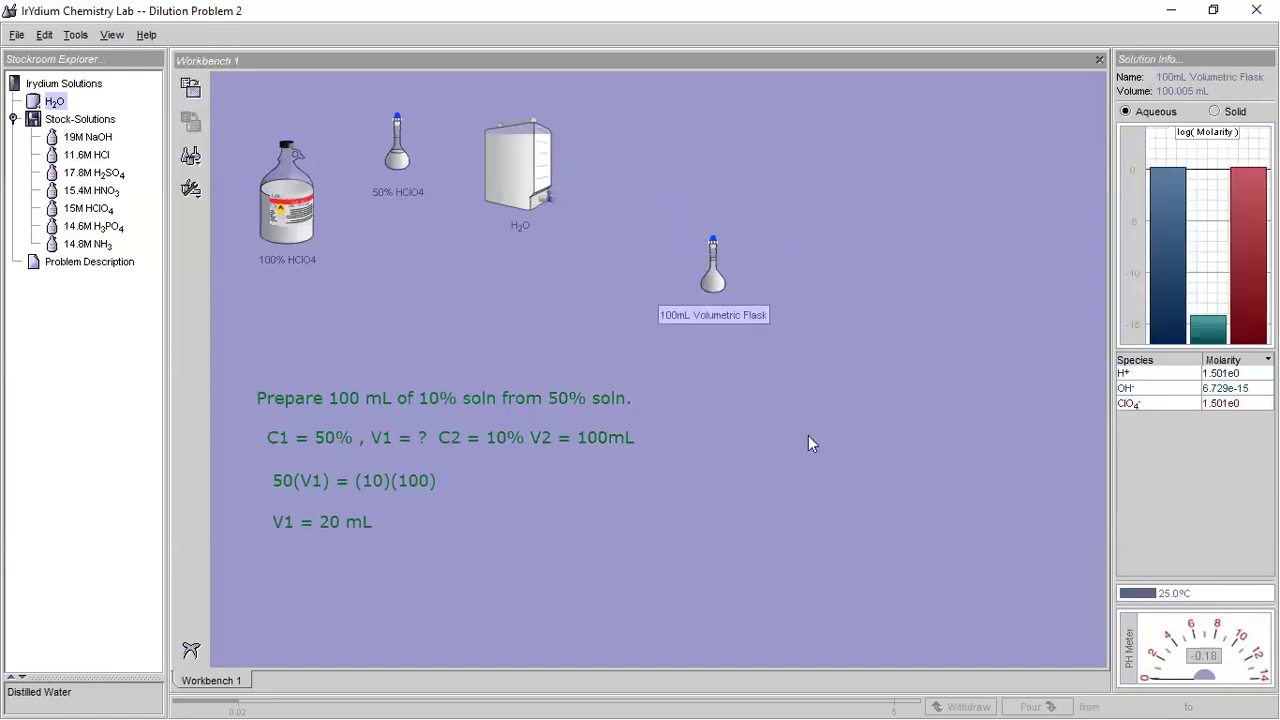
- Relabel the 100 mL volumetric flask as "10% HClO4" and move it closer to the H2O container
right_click(711, 291)
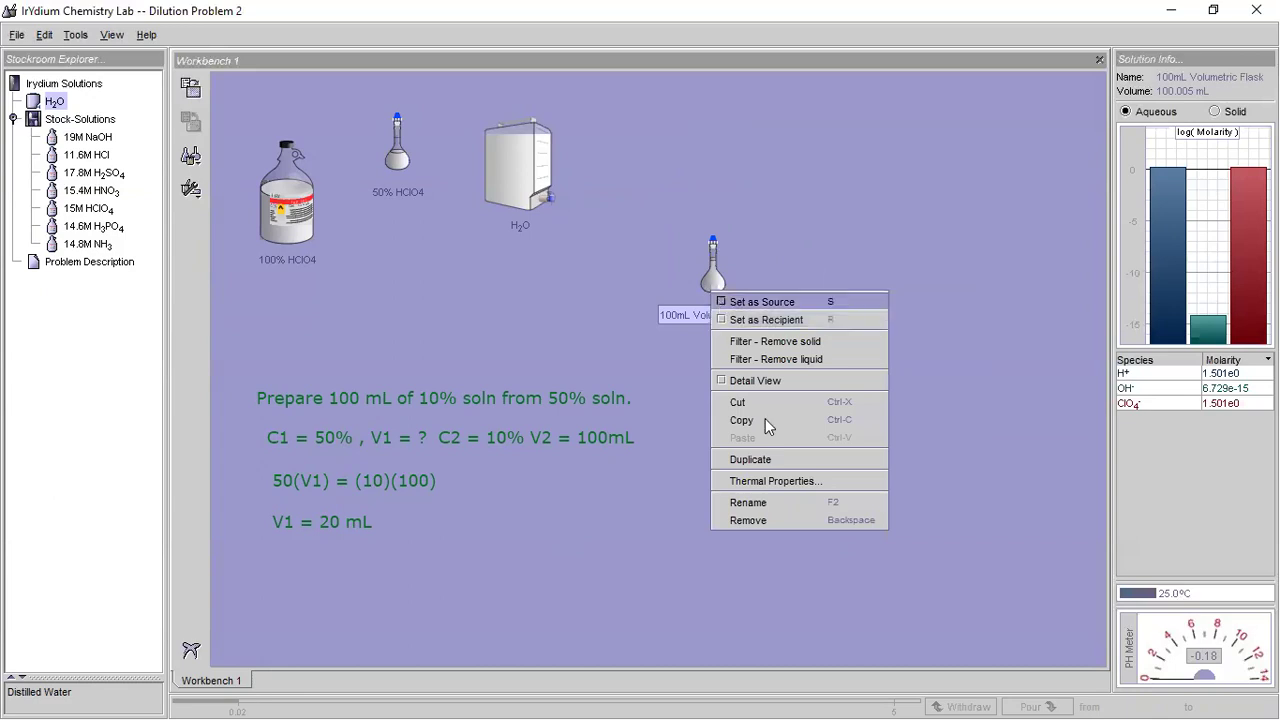
click(772, 500)
text(10%)
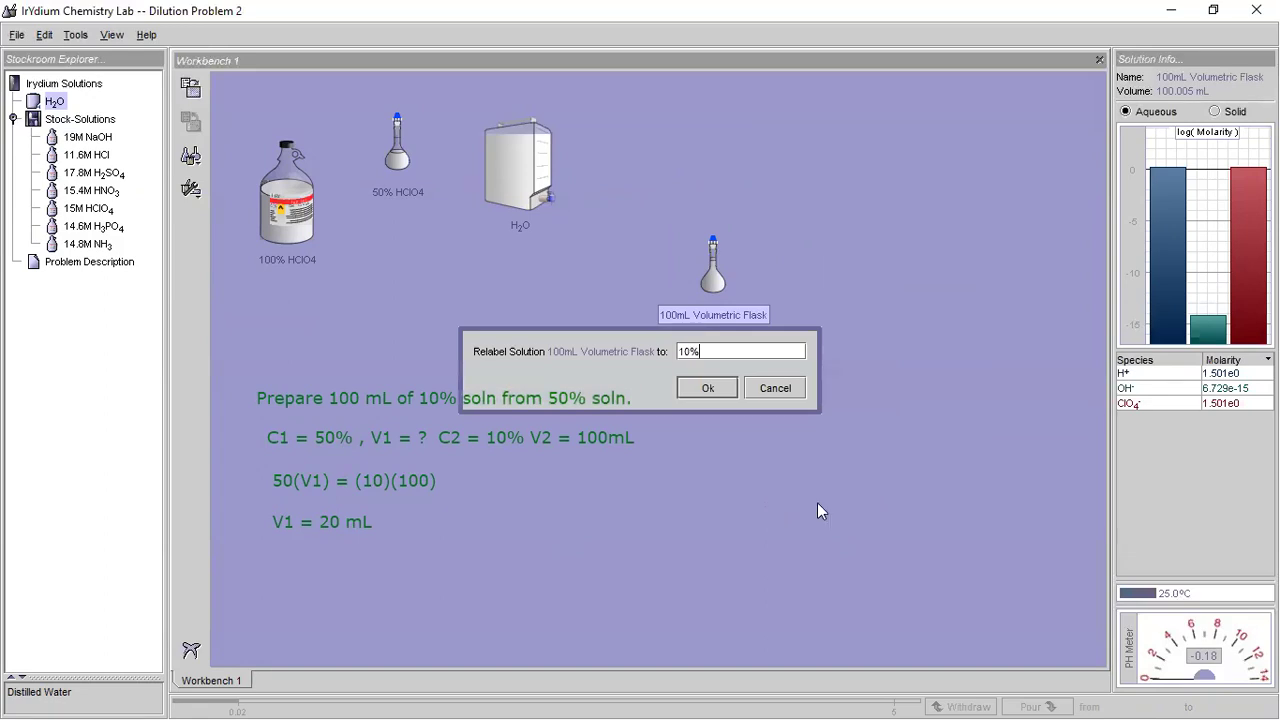
text( HClO4)
click(705, 389)
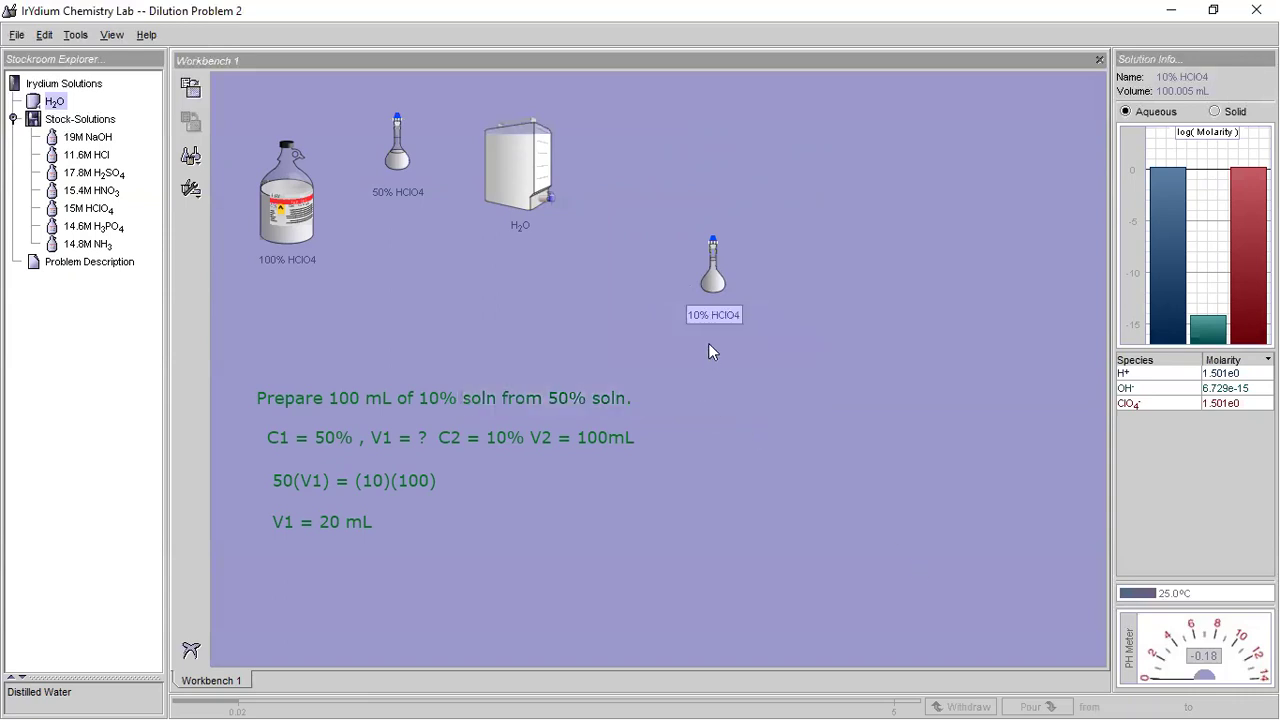
drag(713, 292, 617, 283)
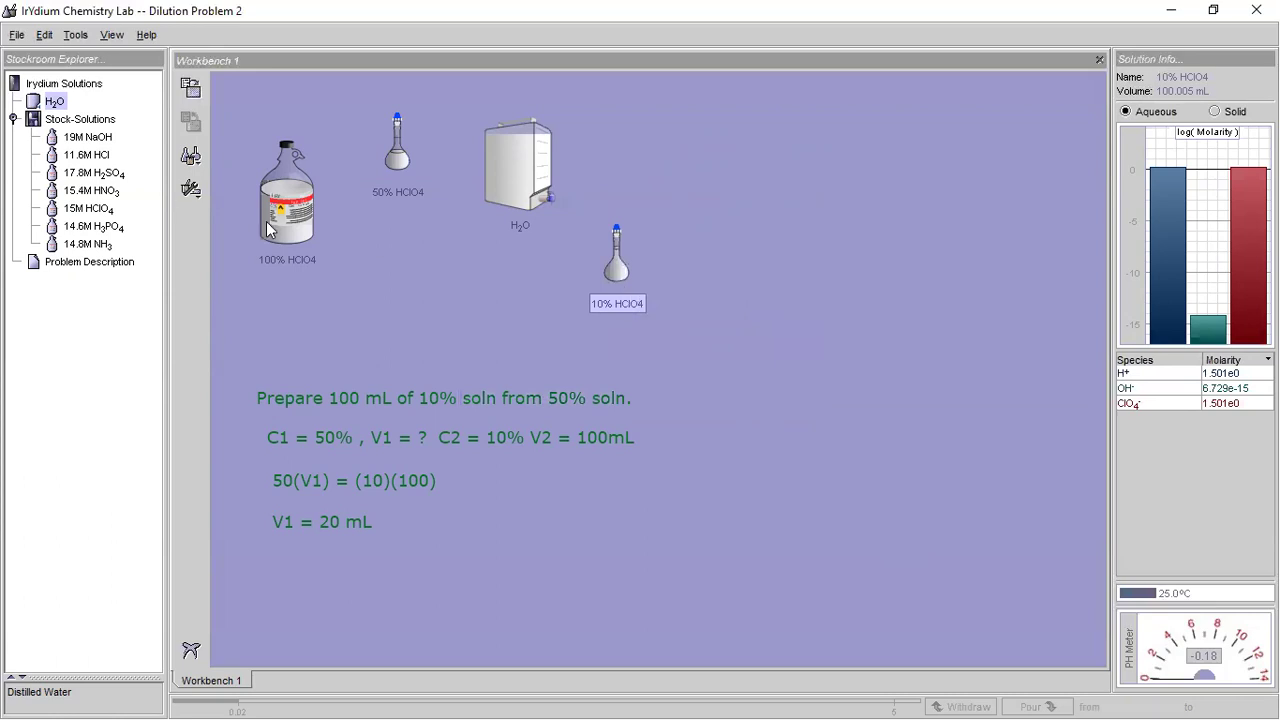
- Add a scale to the workbench and place it in the open area beyond the 10% HClO4 flask
click(191, 160)
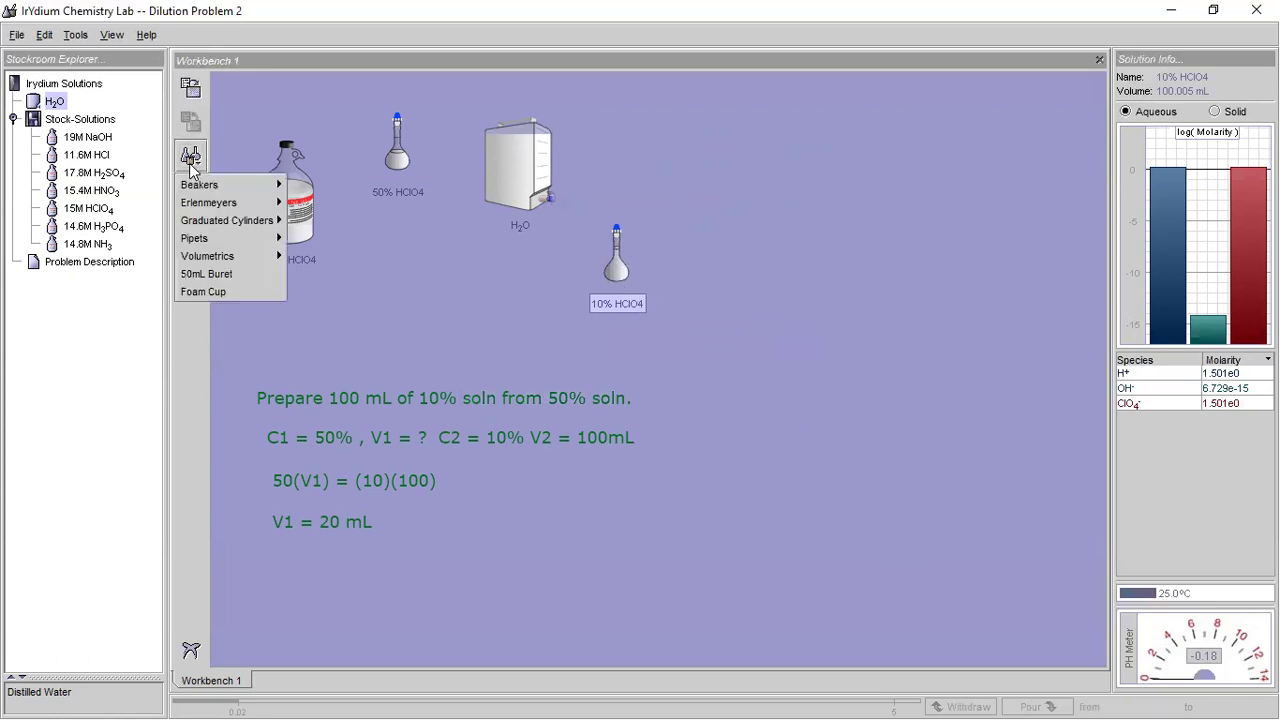
click(190, 335)
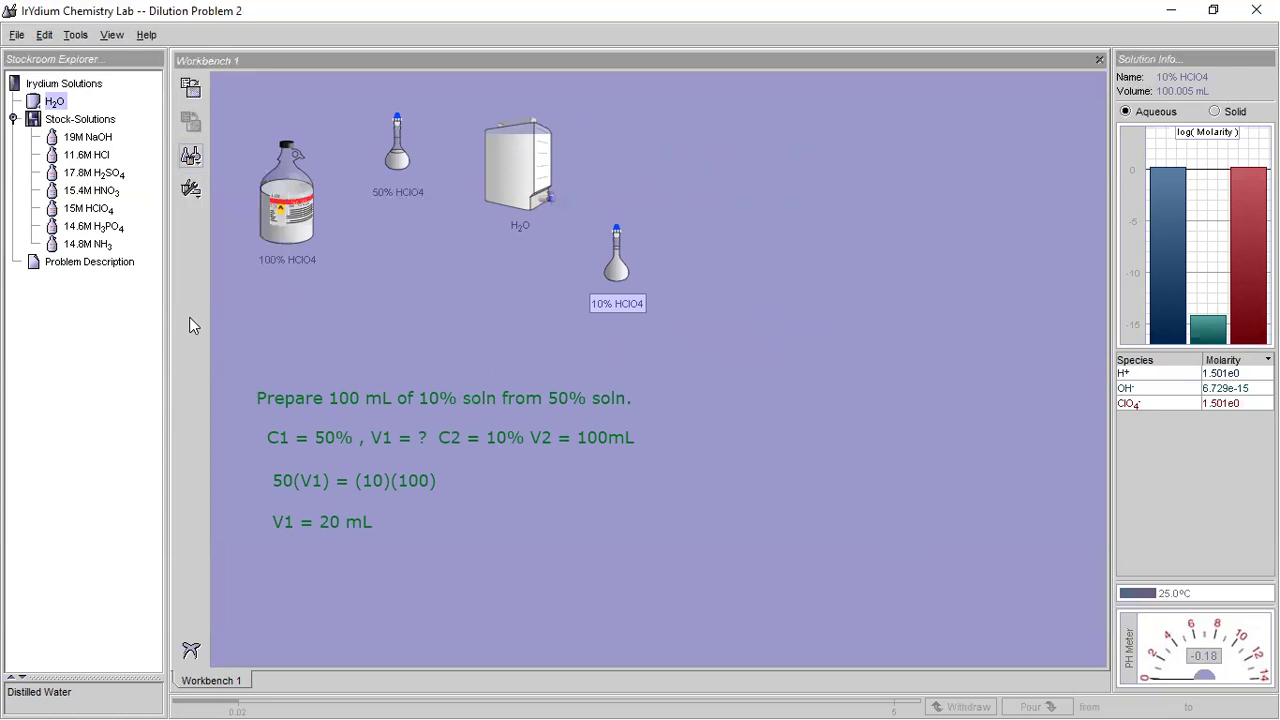
click(192, 190)
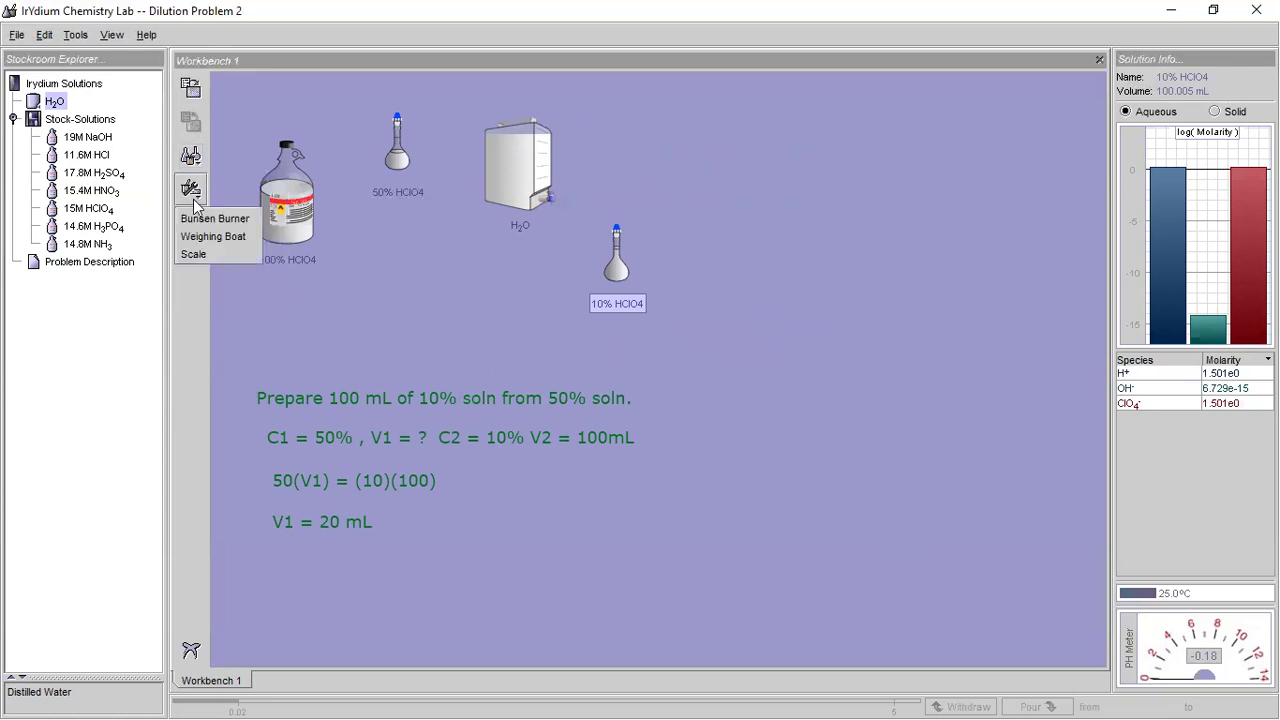
click(202, 254)
drag(428, 116, 718, 195)
drag(628, 150, 815, 232)
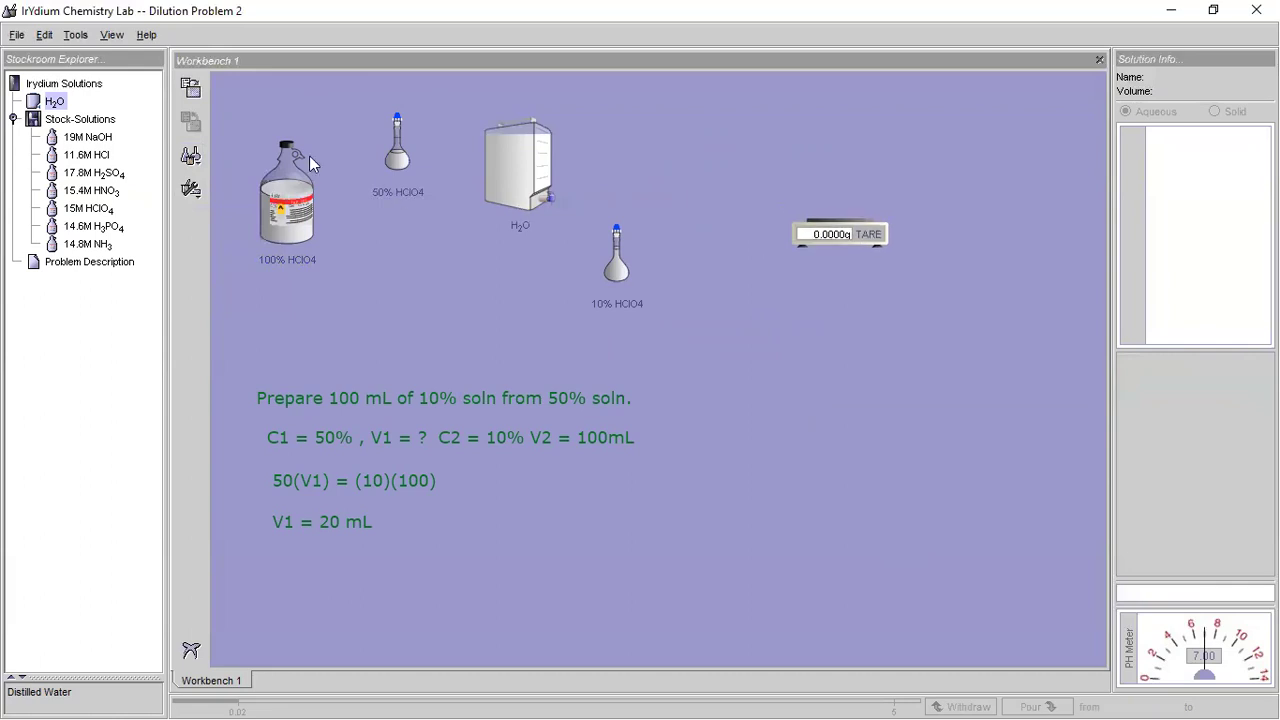
- Add a 10 mL graduated cylinder and place it on the scale to weigh it empty
click(194, 157)
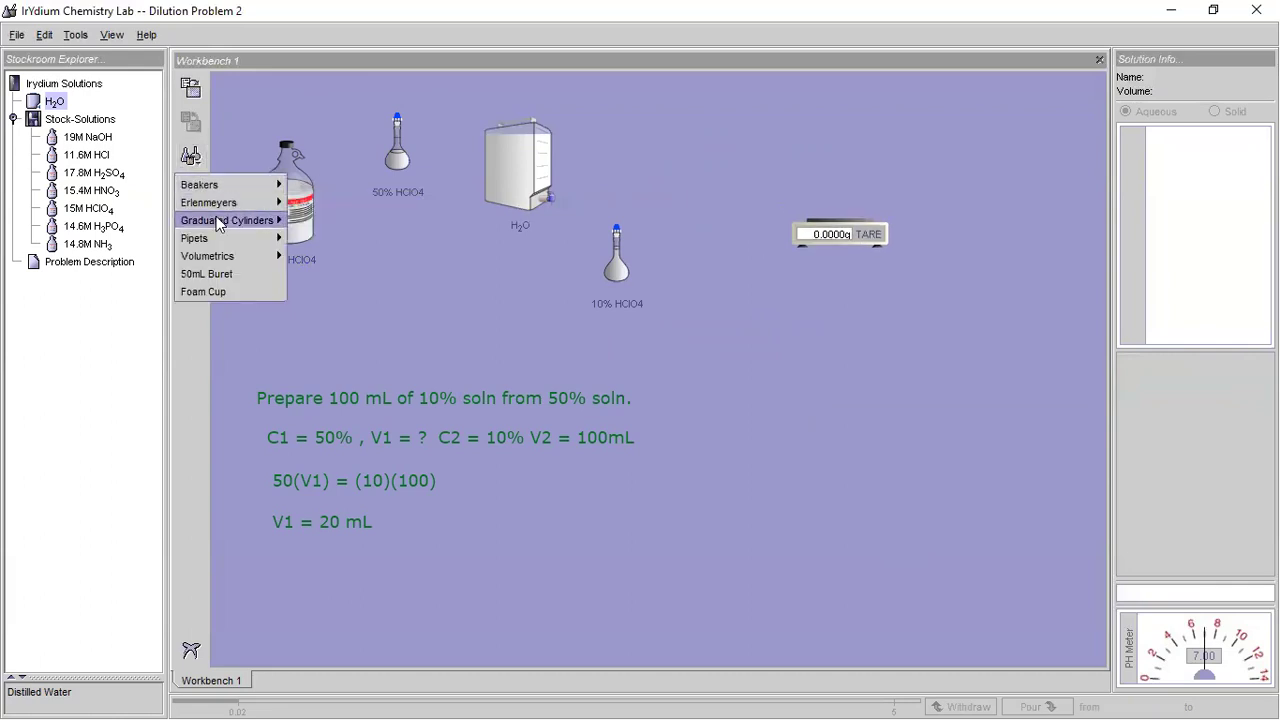
mouse_move(240, 219)
click(298, 222)
drag(620, 118, 843, 228)
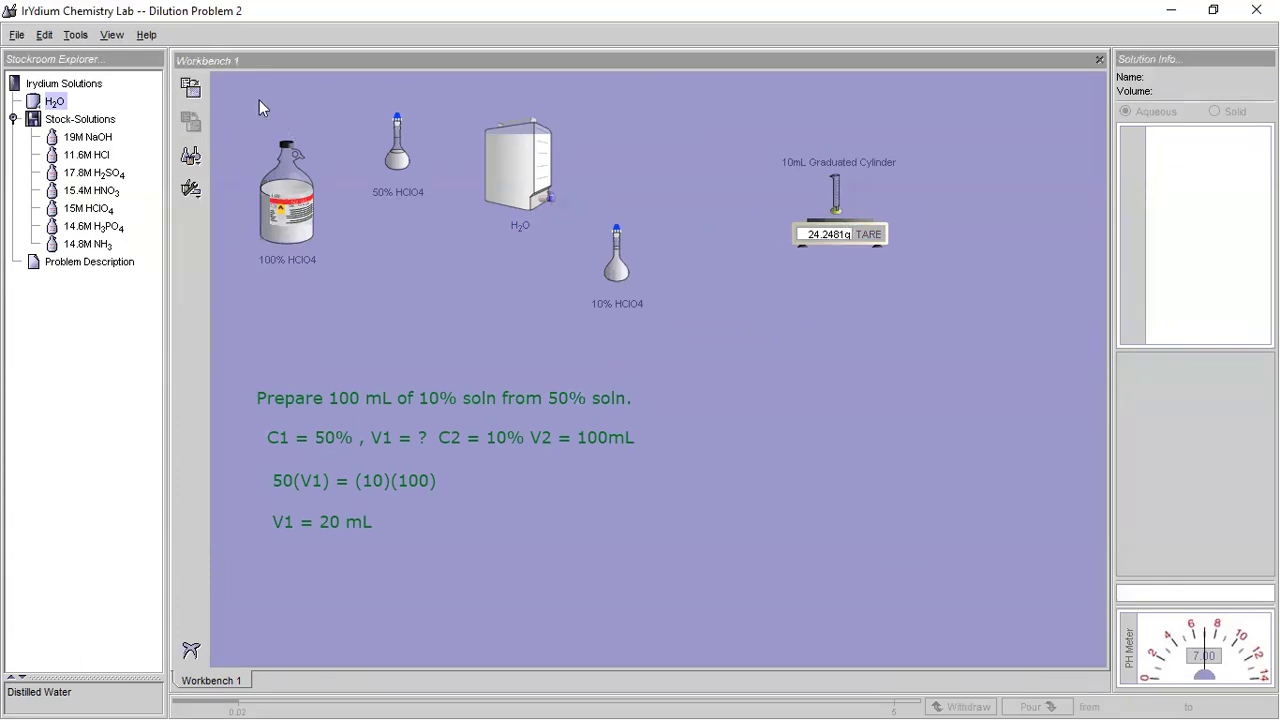
- Write the note "Empty grad. cylind = 24.2481 g" in the empty area beside the dilution calculation
click(710, 397)
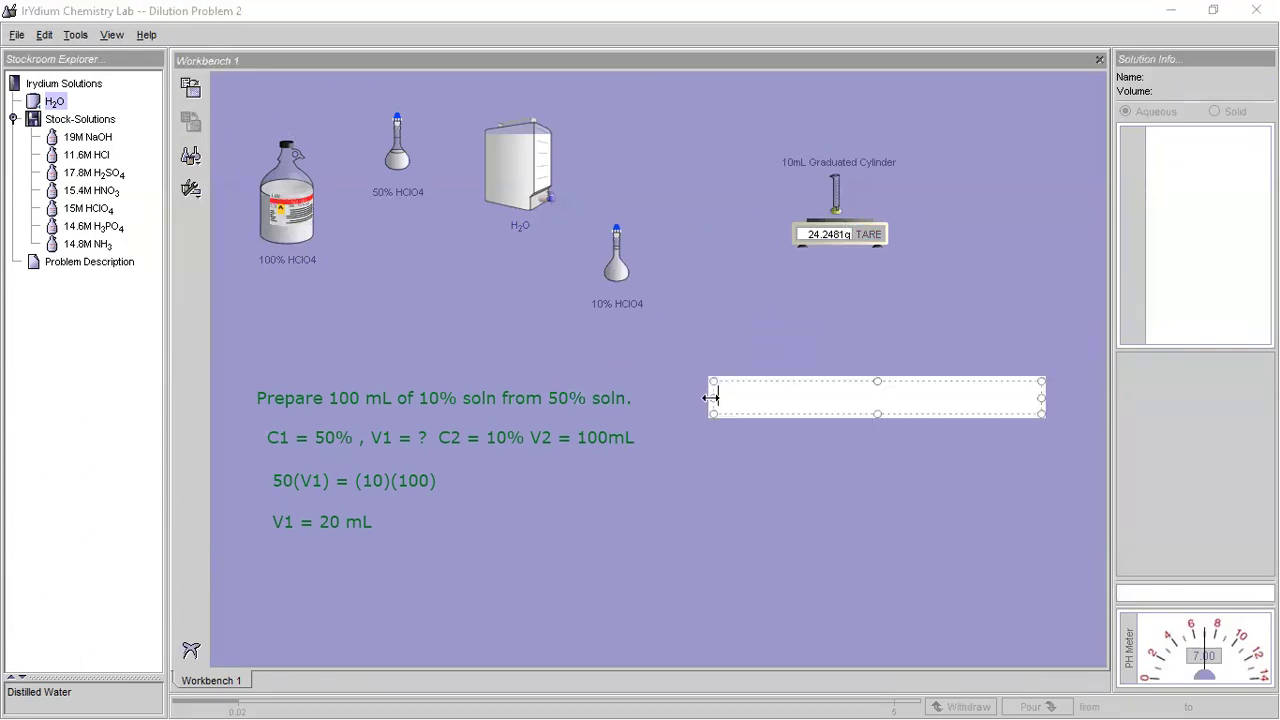
text(Empty grad. cylin)
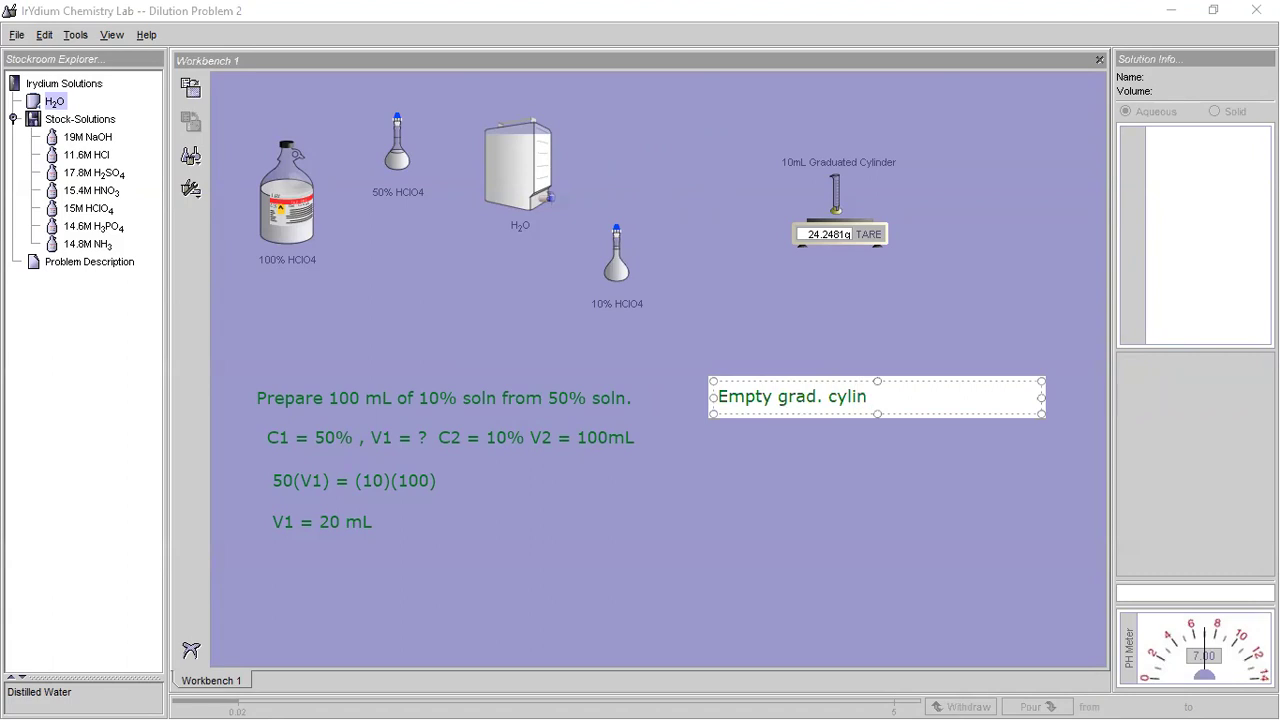
text(d = 24.2481 g)
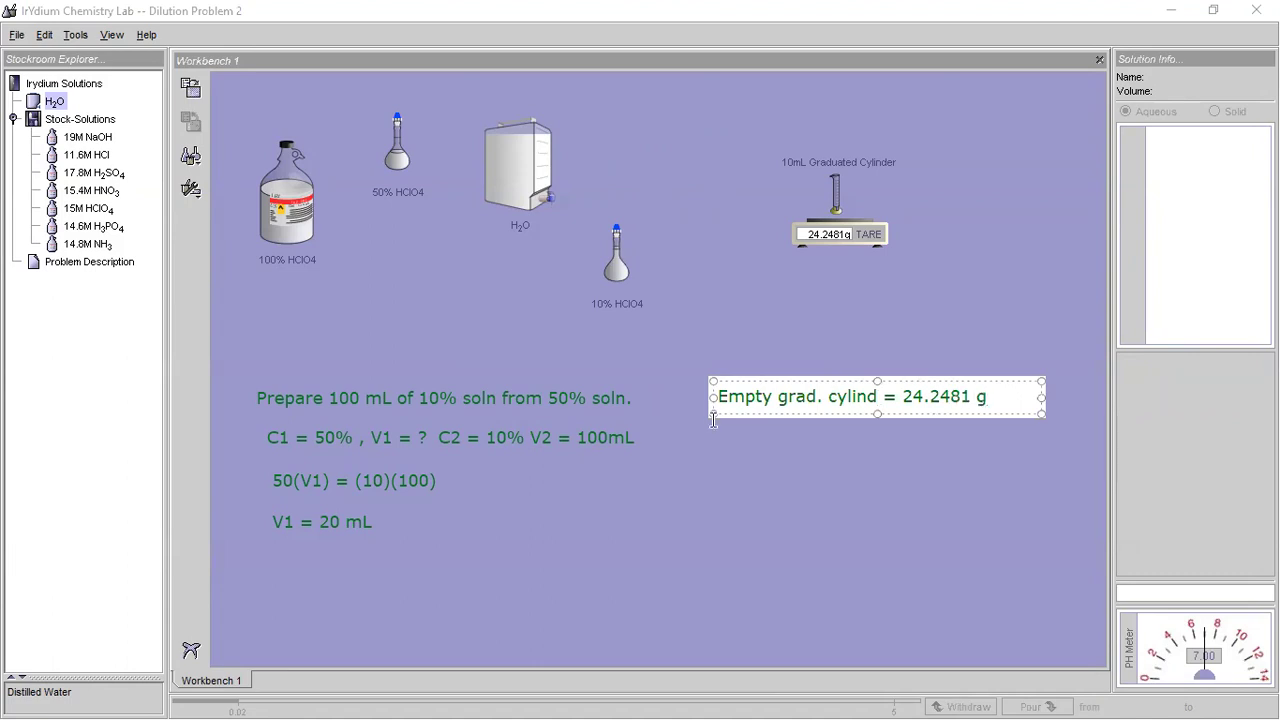
click(766, 577)
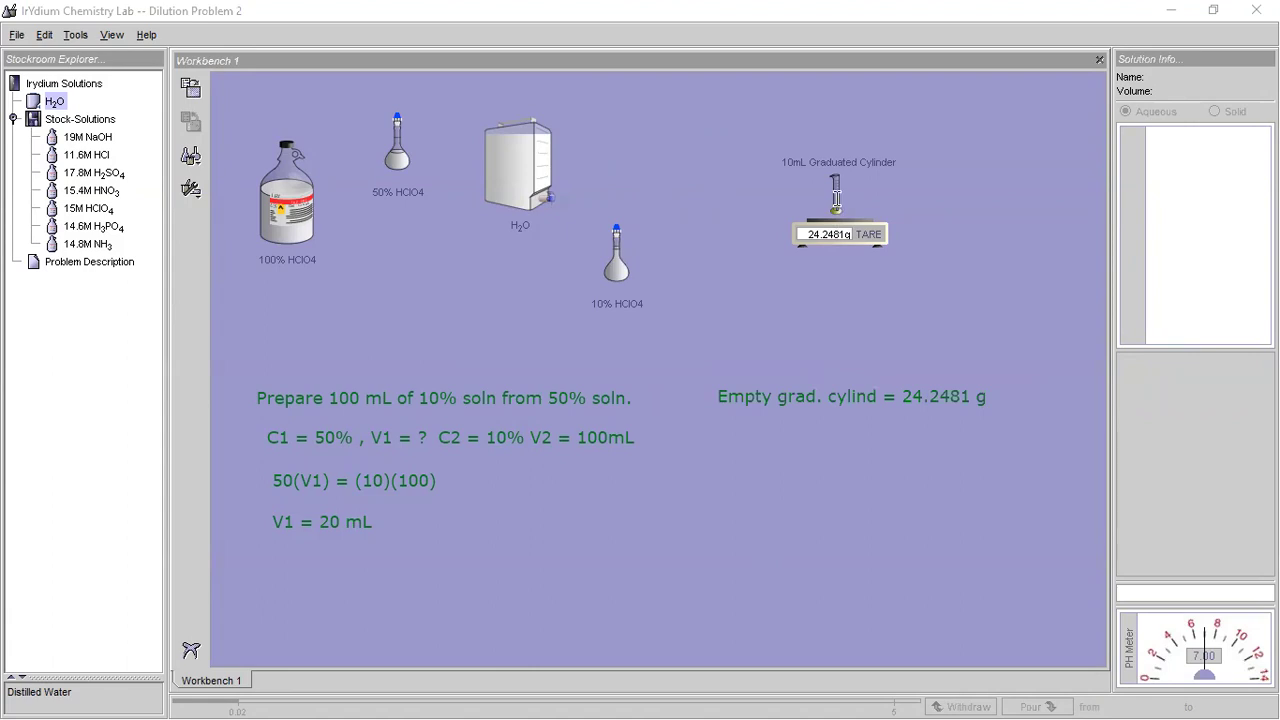
- Take the graduated cylinder off the scale and arrange it next to the 10% HClO4 flask
click(840, 200)
drag(692, 254, 694, 266)
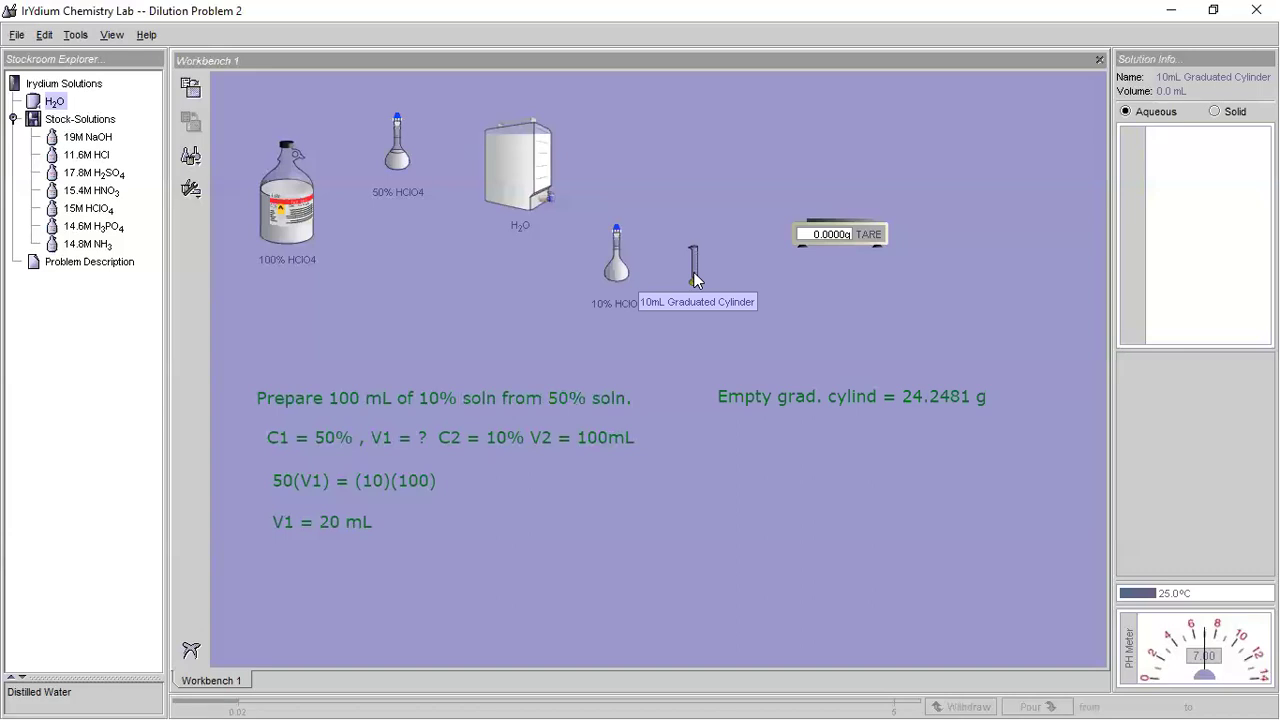
drag(616, 272, 585, 280)
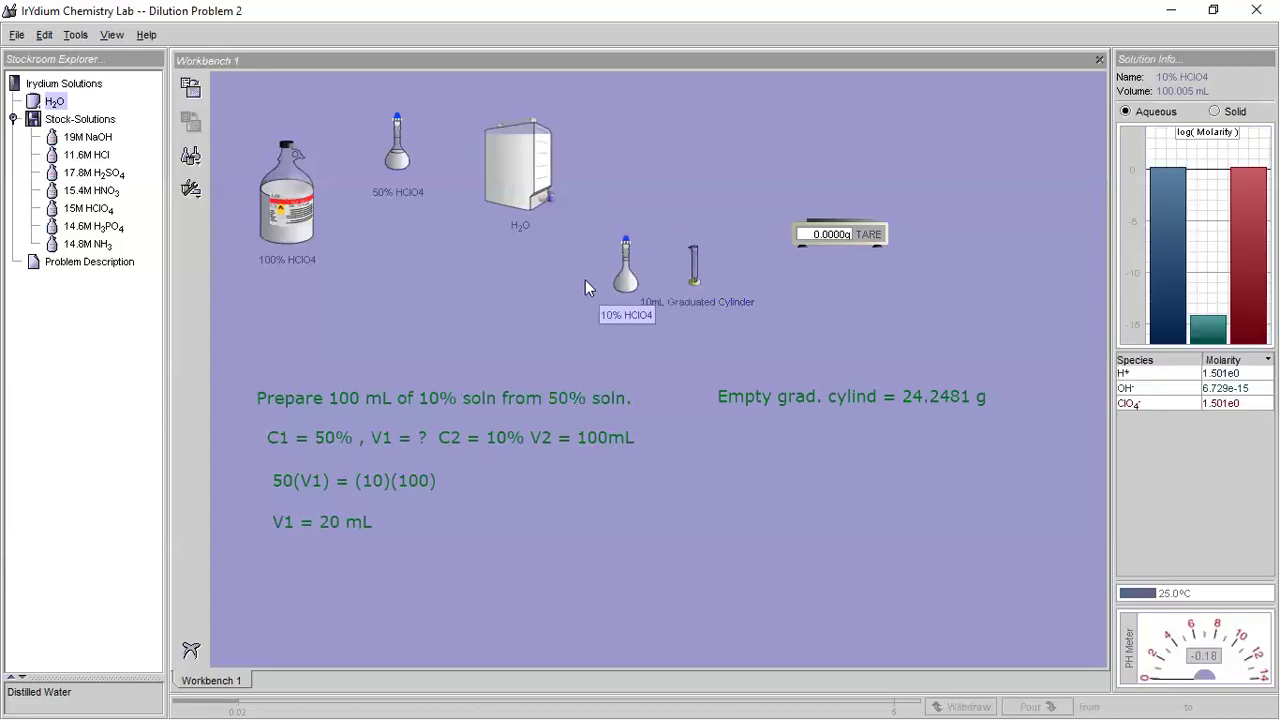
- Add a 250 mL beaker near the 10% HClO4 flask and pour about 10.9 mL of the 10% HClO4 into it
click(192, 164)
mouse_move(250, 185)
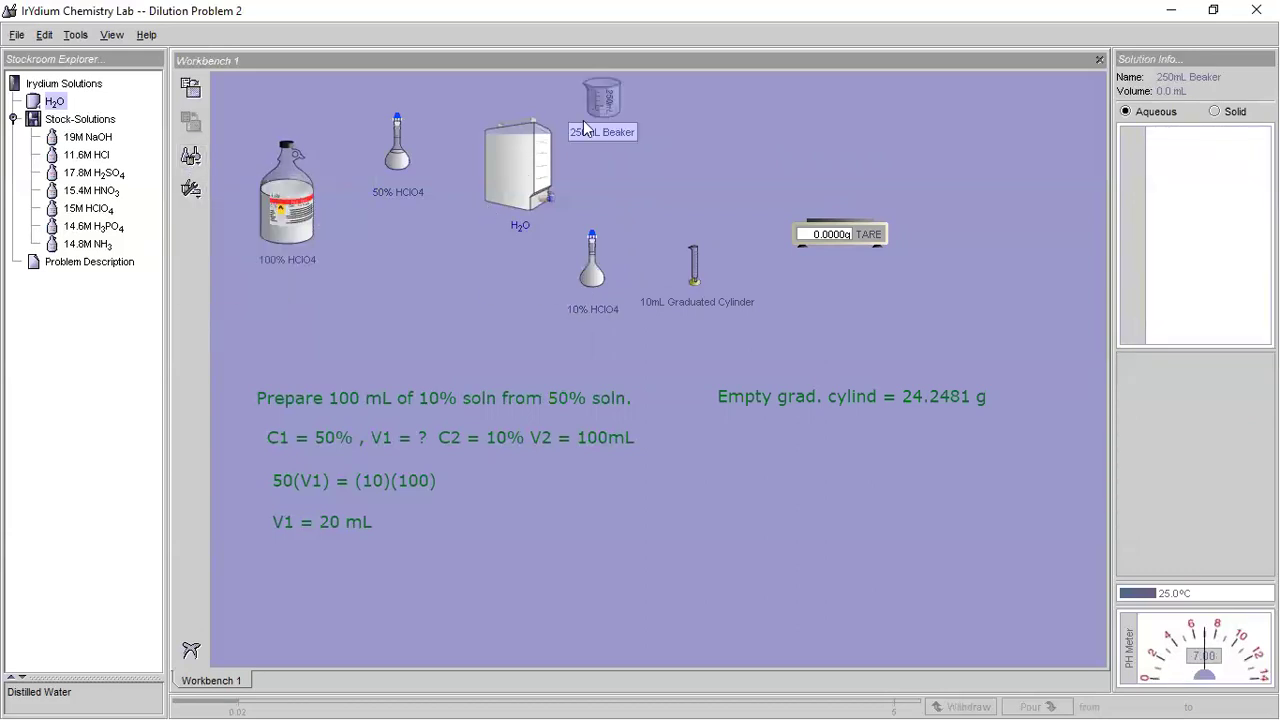
drag(596, 107, 620, 341)
drag(598, 287, 612, 330)
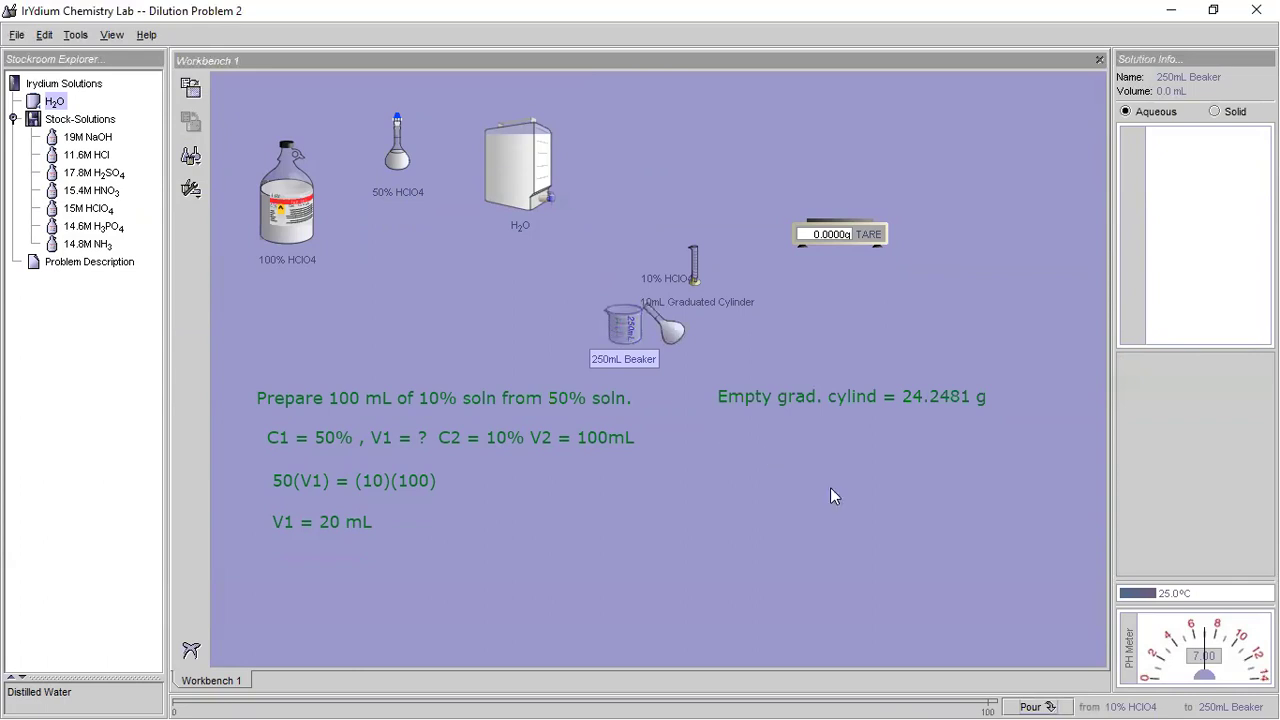
click(1024, 702)
click(1030, 702)
click(1030, 702)
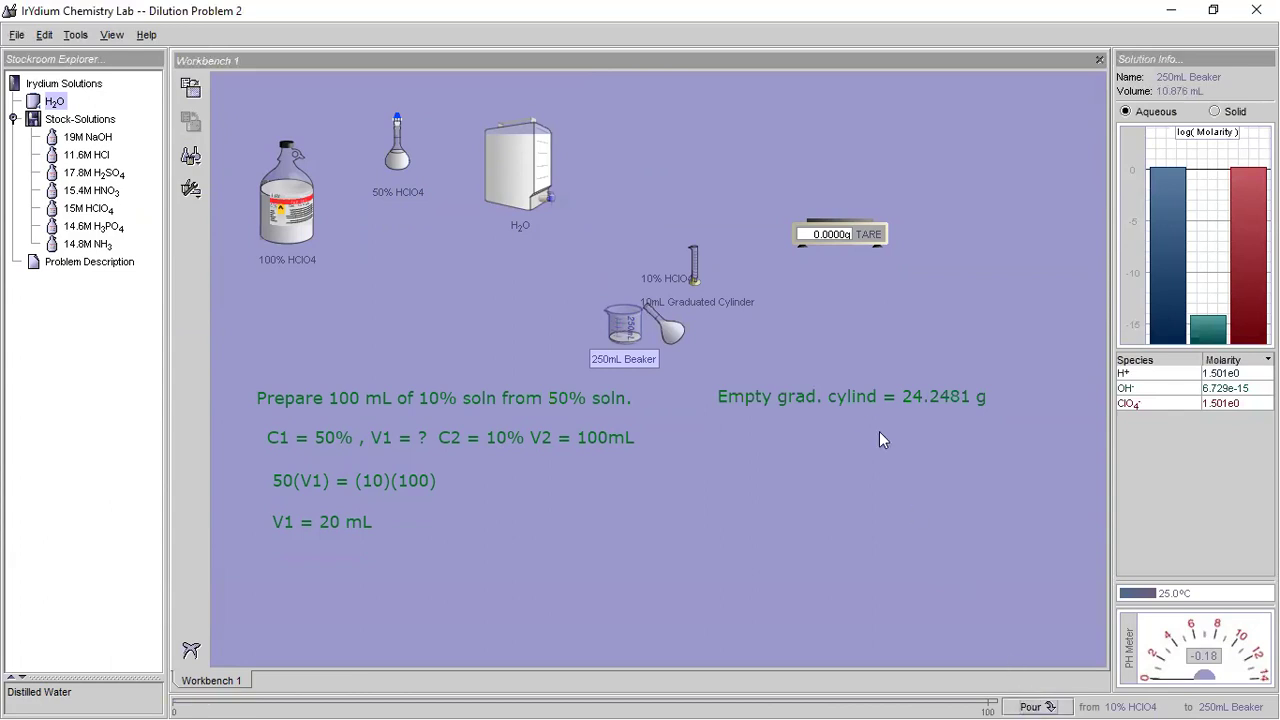
- Separate the 10% HClO4 flask from the beaker, empty the beaker into the 10 mL graduated cylinder, and set the beaker aside
drag(677, 334, 605, 258)
drag(623, 322, 697, 268)
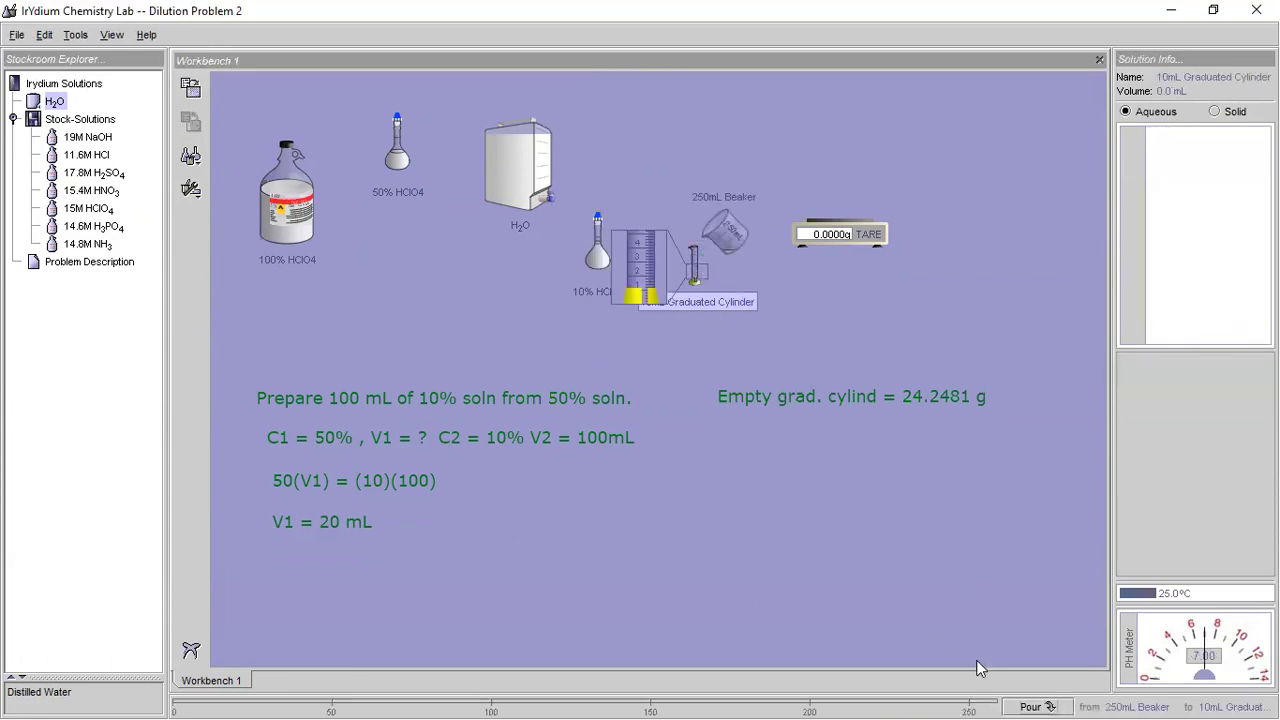
click(1040, 702)
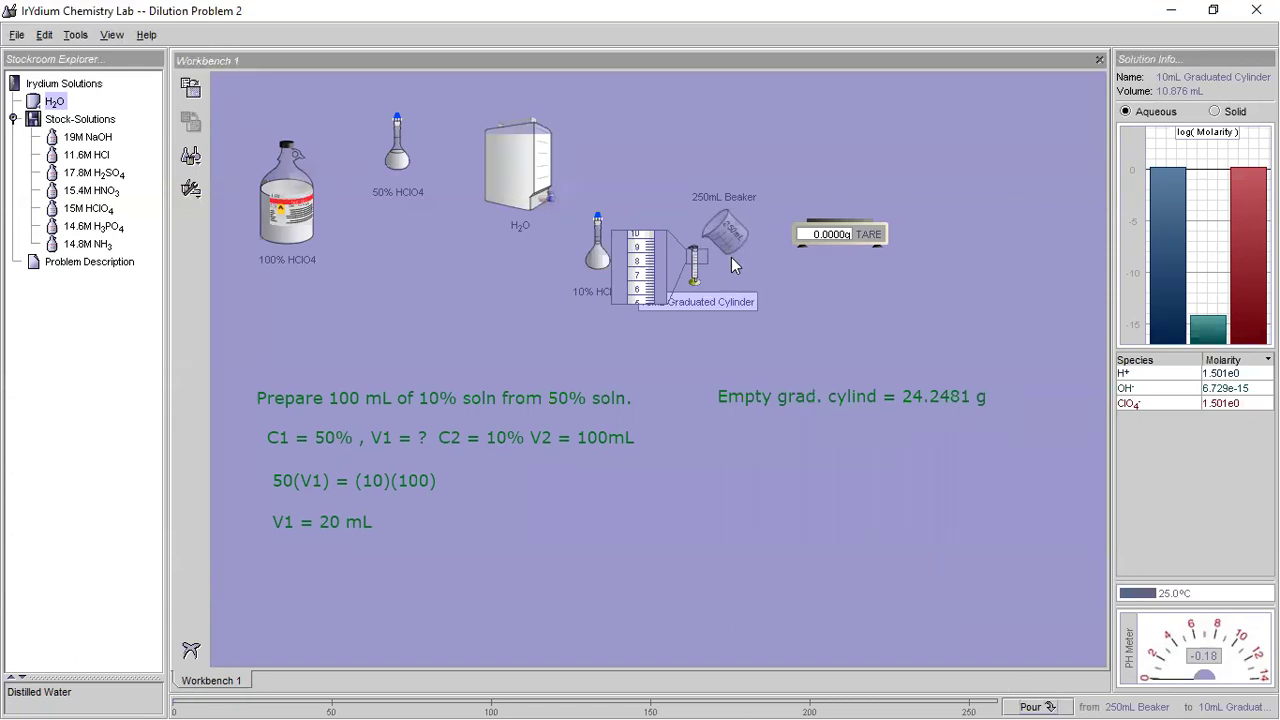
drag(731, 257, 540, 320)
- Add a 5 mL pipet and withdraw solution from the graduated cylinder until 10.004 mL remains in it
click(190, 155)
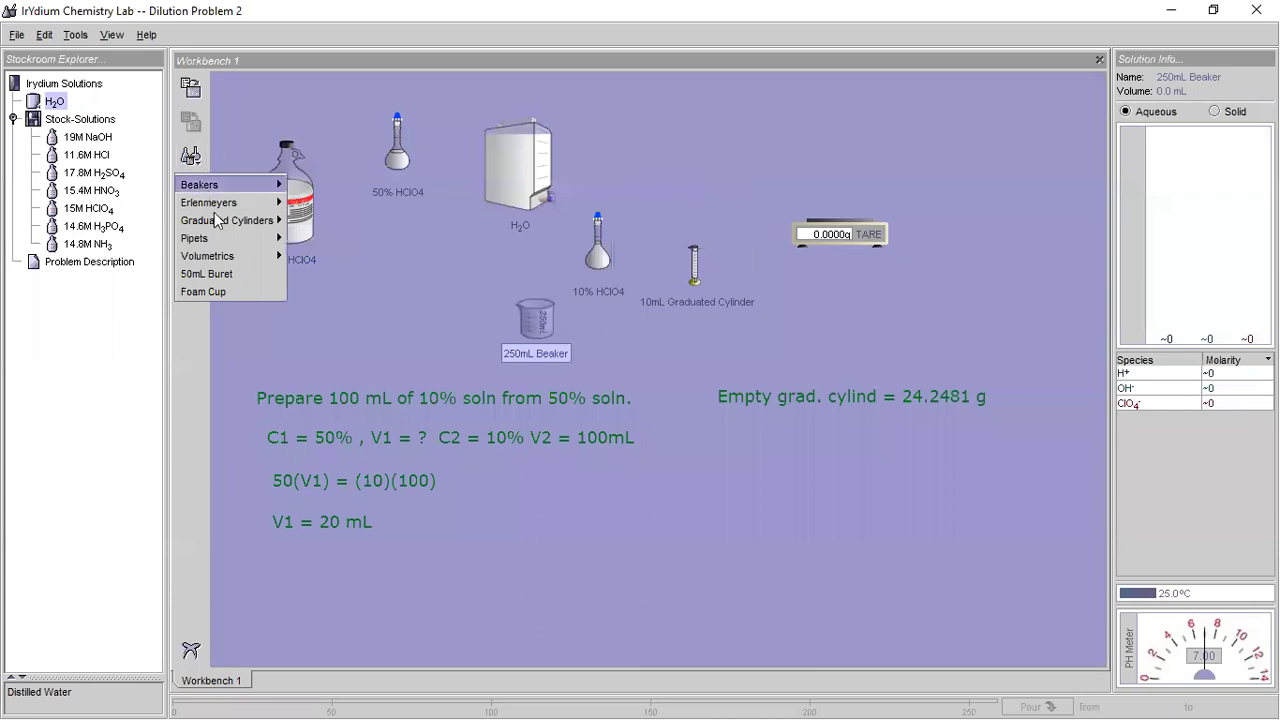
mouse_move(230, 238)
click(313, 235)
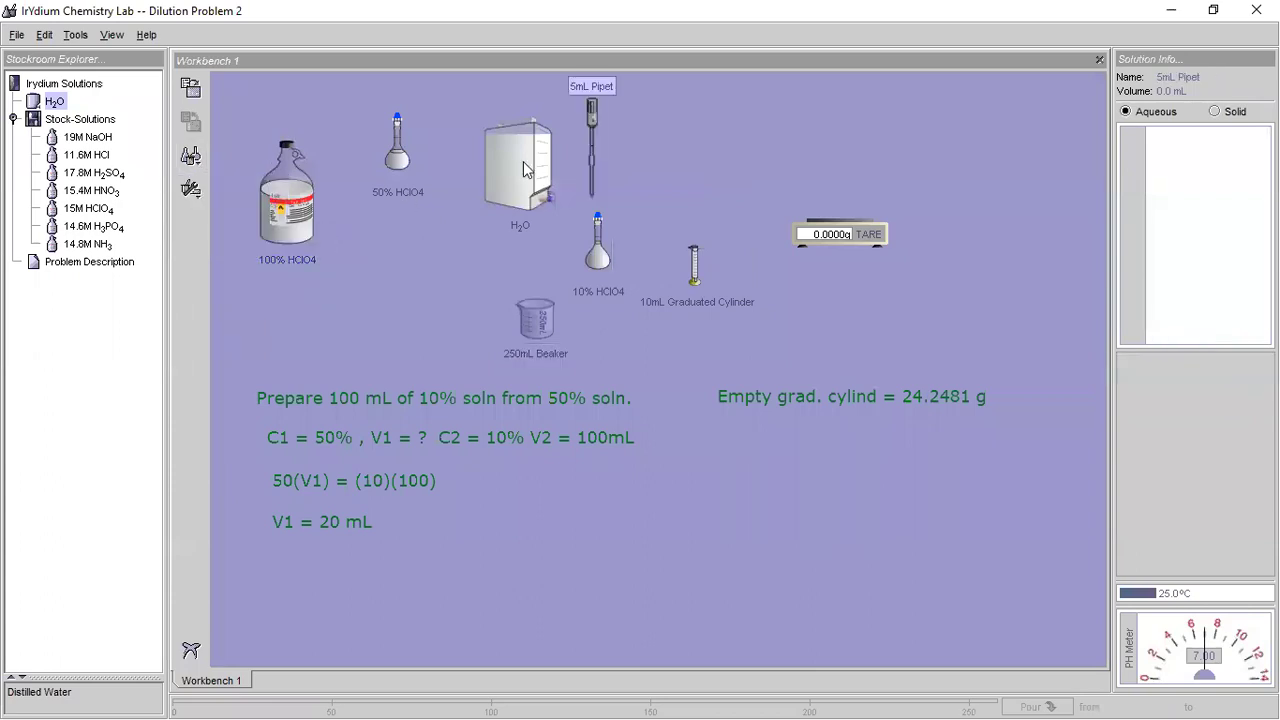
drag(590, 161, 701, 251)
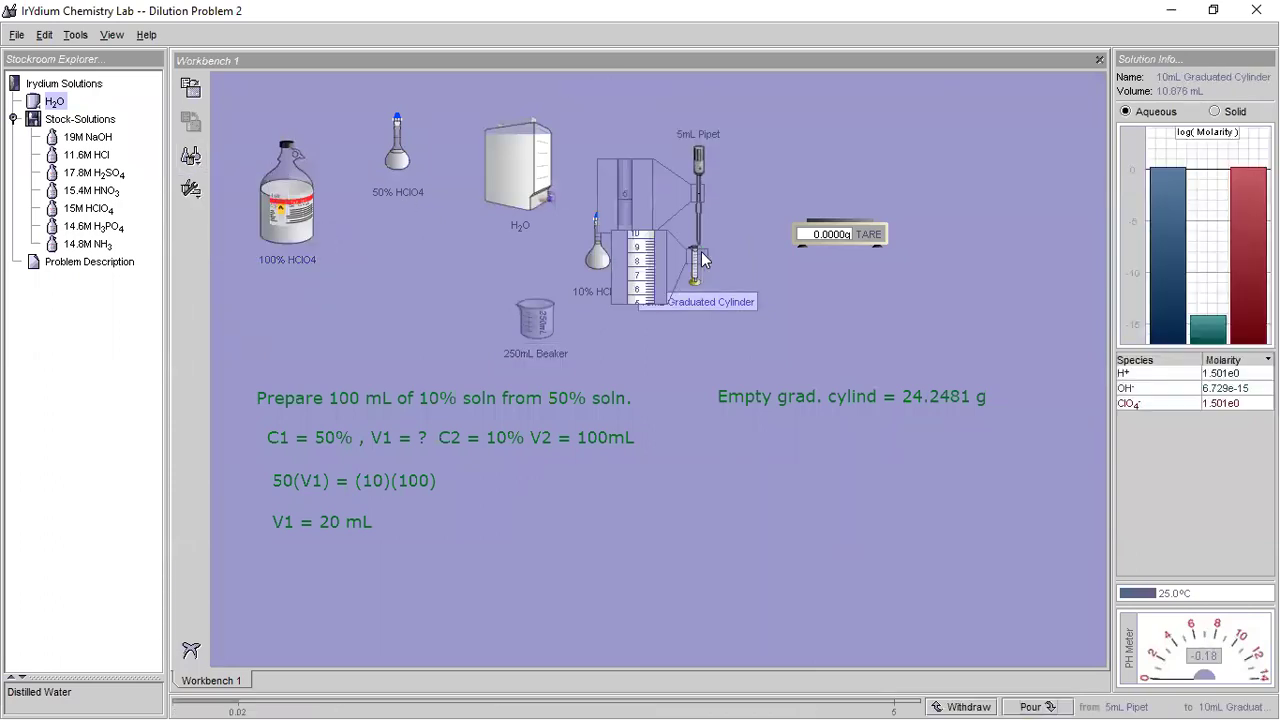
click(977, 700)
click(977, 700)
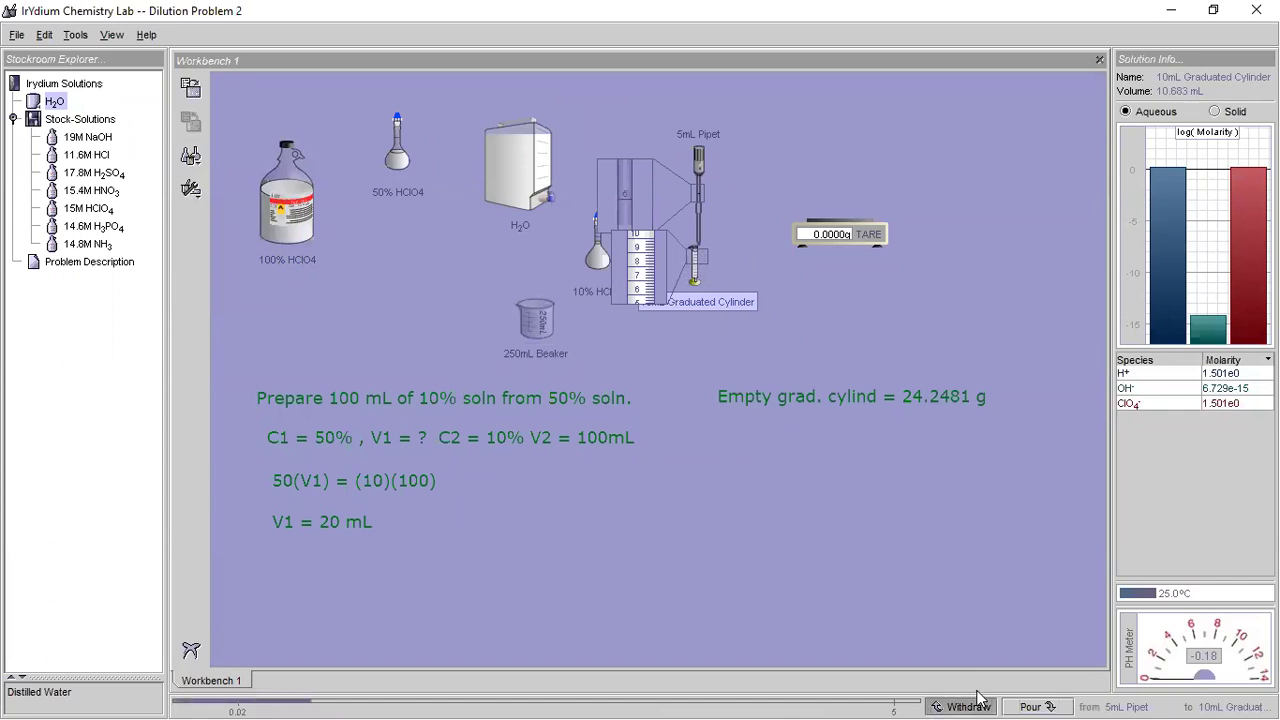
click(977, 700)
click(977, 700)
click(977, 700)
click(976, 702)
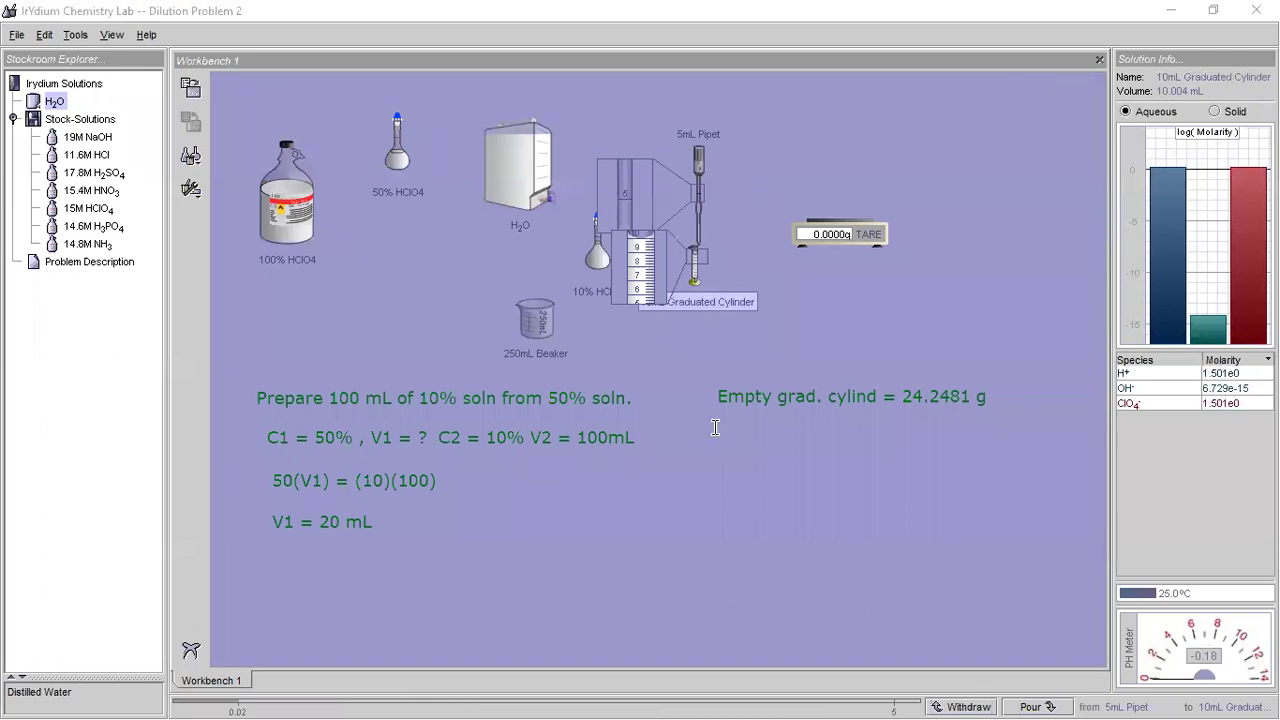
- Write the note "Vol. soln = 10.004 mL" below the empty cylinder mass
click(751, 418)
text(Vo)
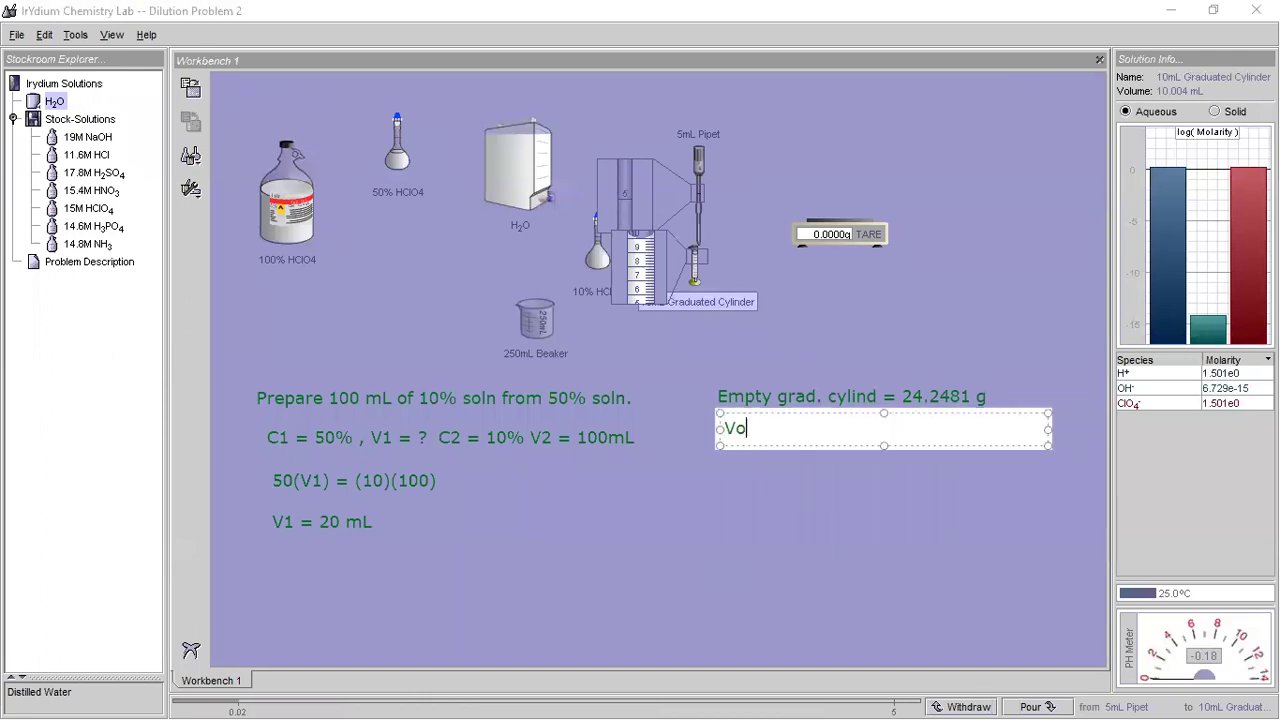
text(l. soln = 10.004 mL)
click(706, 552)
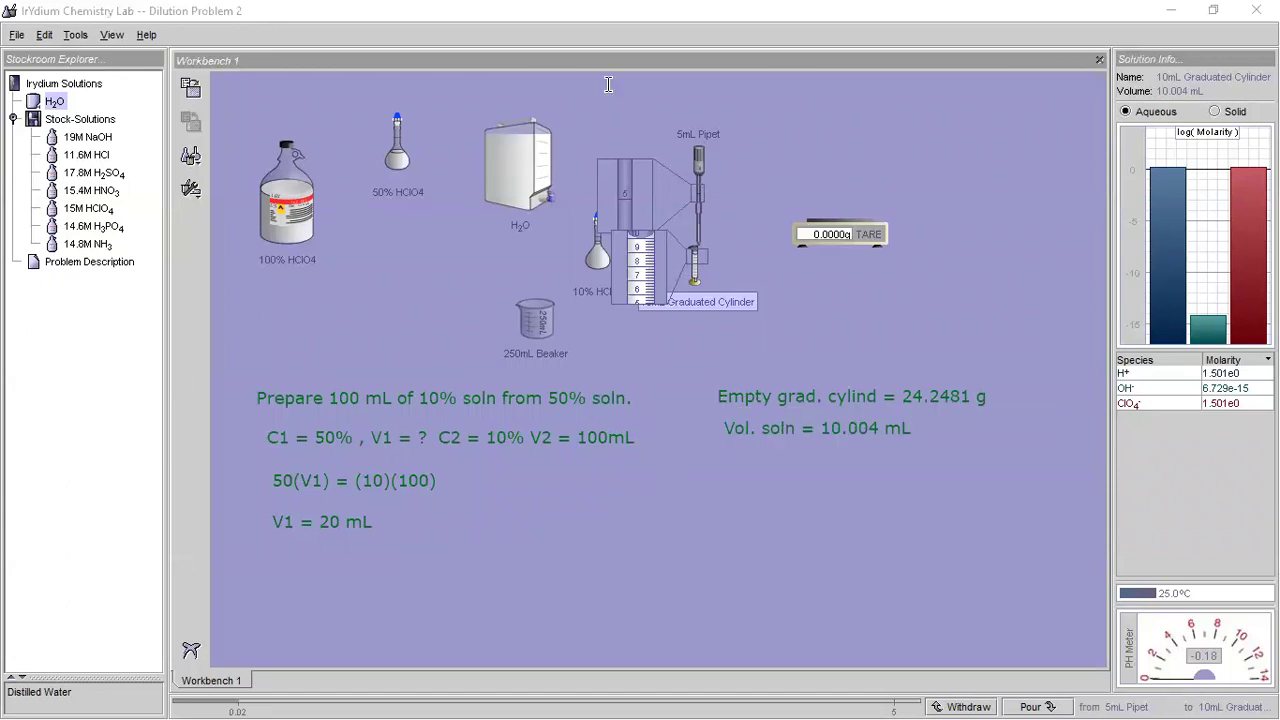
- Separate the pipet, weigh the filled graduated cylinder on the scale, and write the note "Mass soln + grad. cylind = 34.7924g"
drag(697, 204, 662, 178)
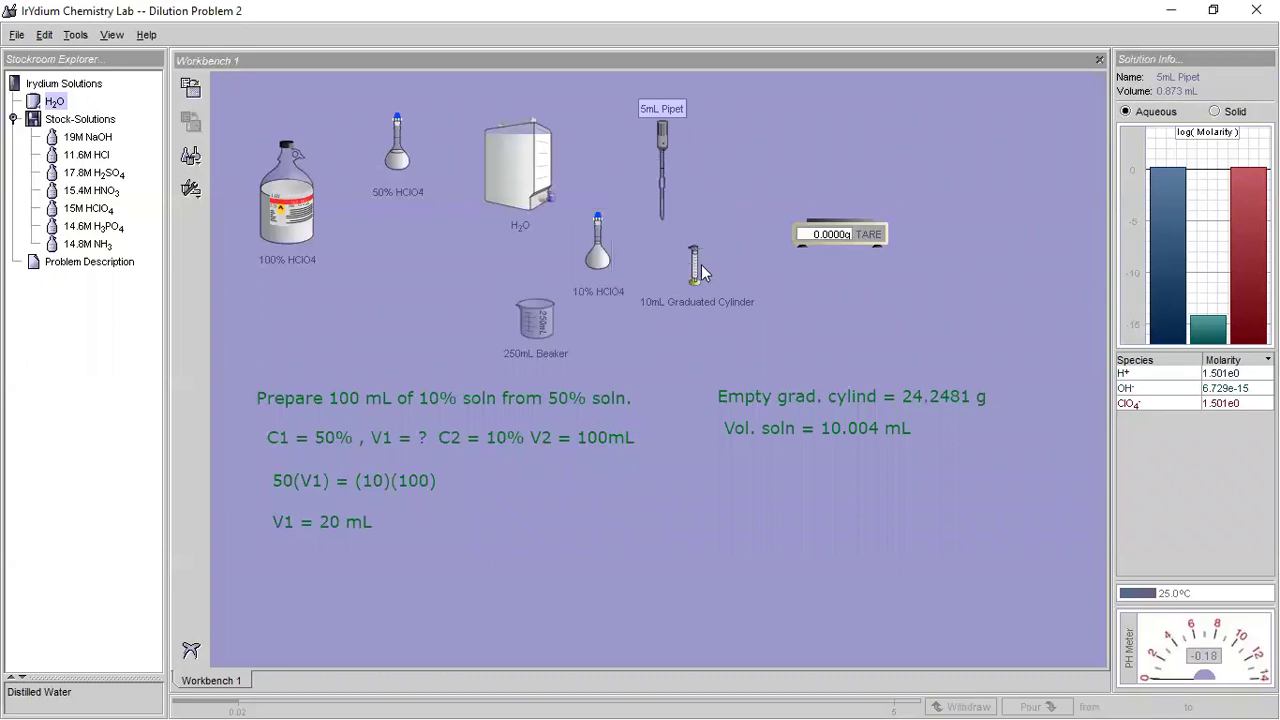
drag(698, 262, 829, 212)
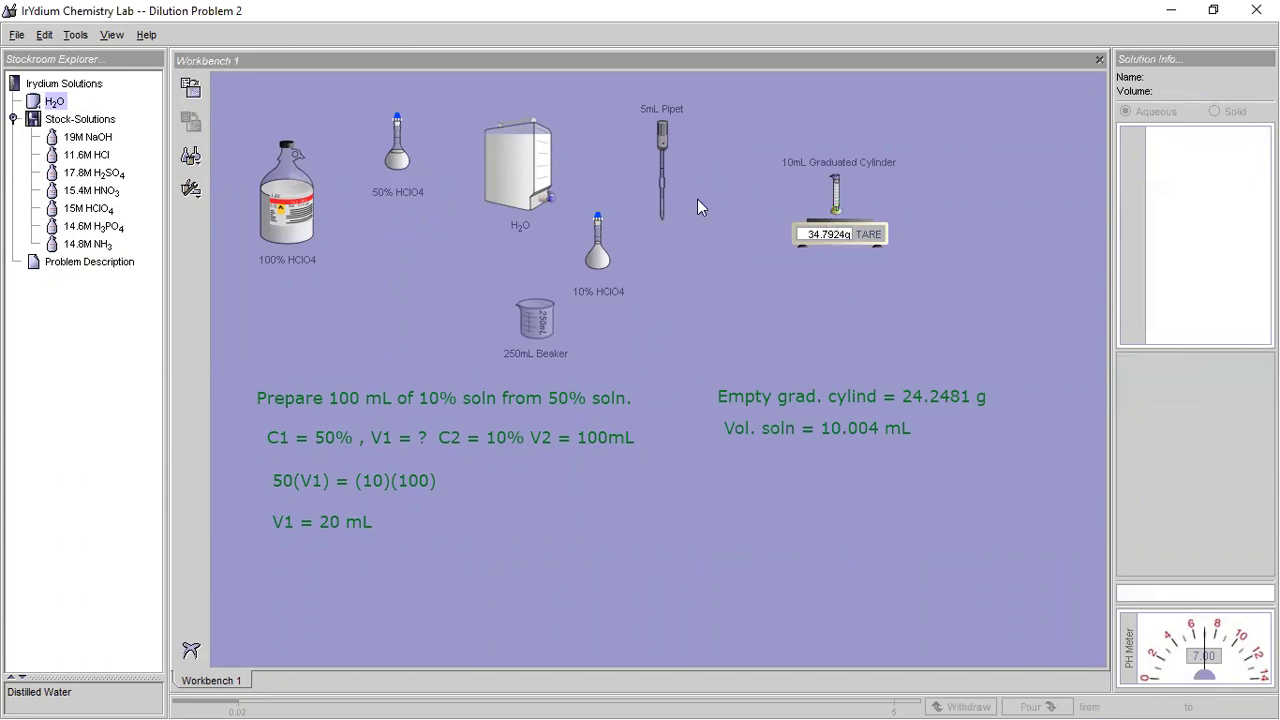
click(719, 463)
text(Mas)
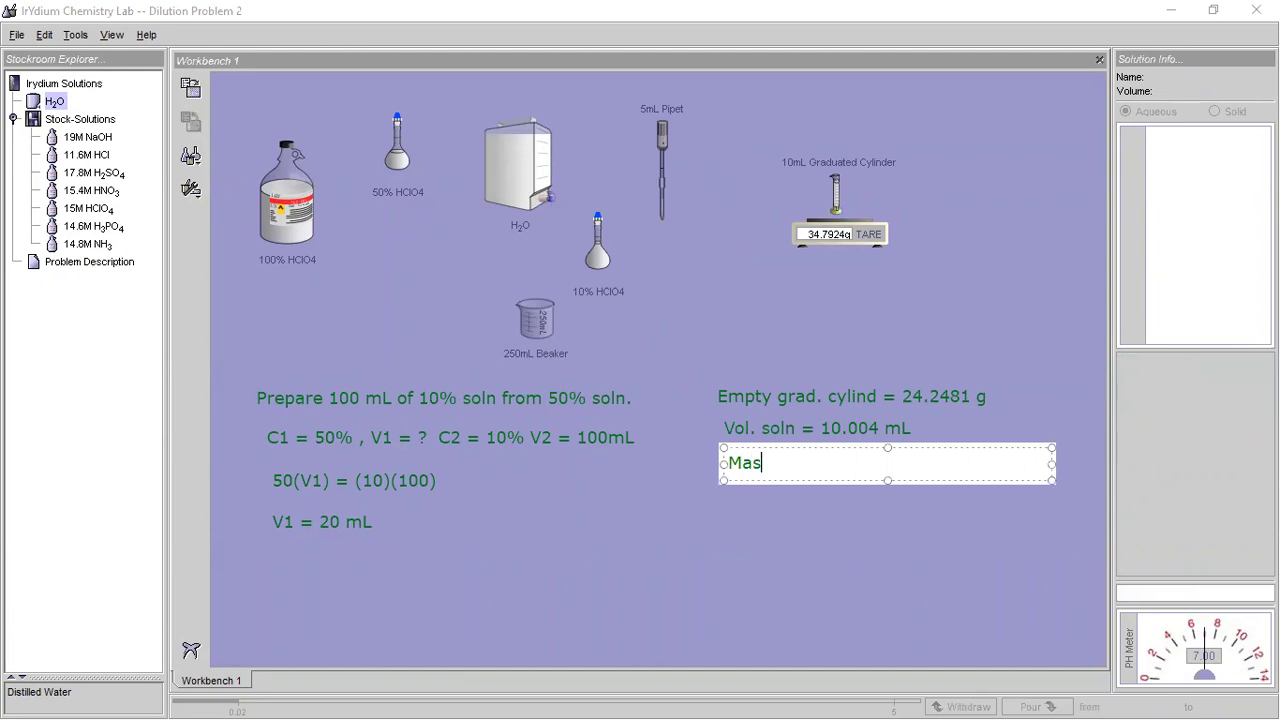
text(s soln + grad. )
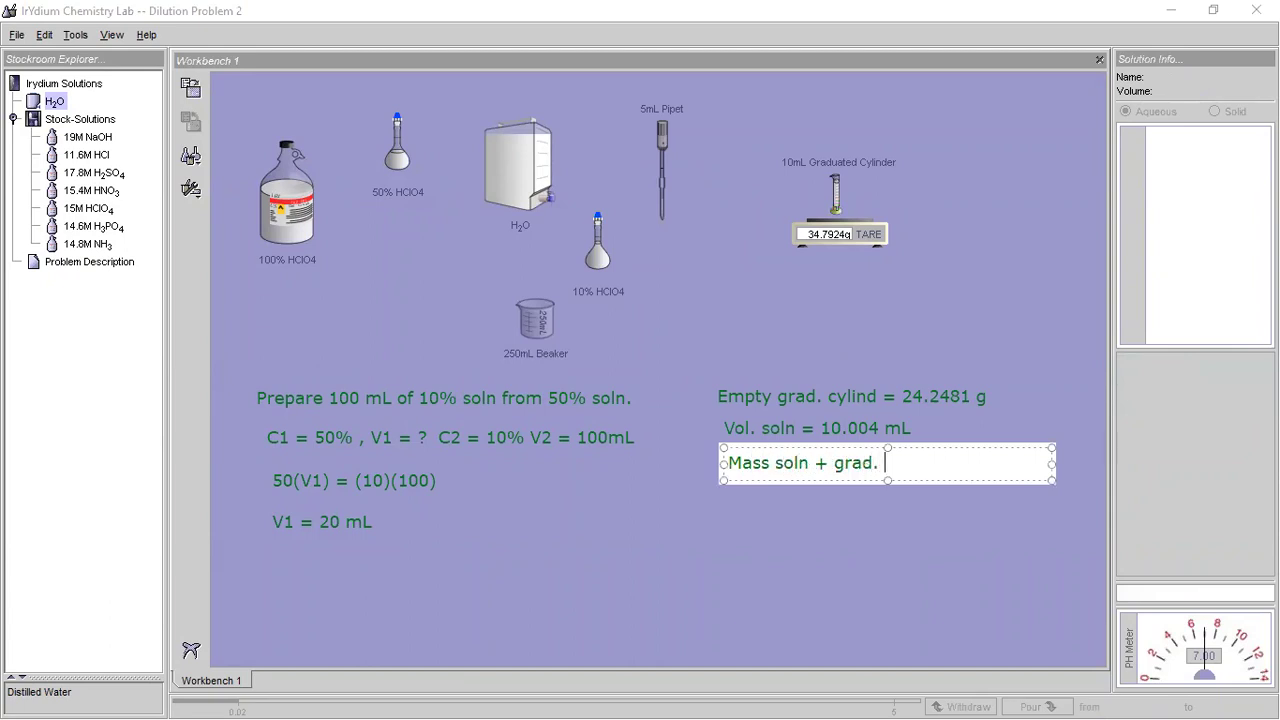
text(cylind = 34.7924g)
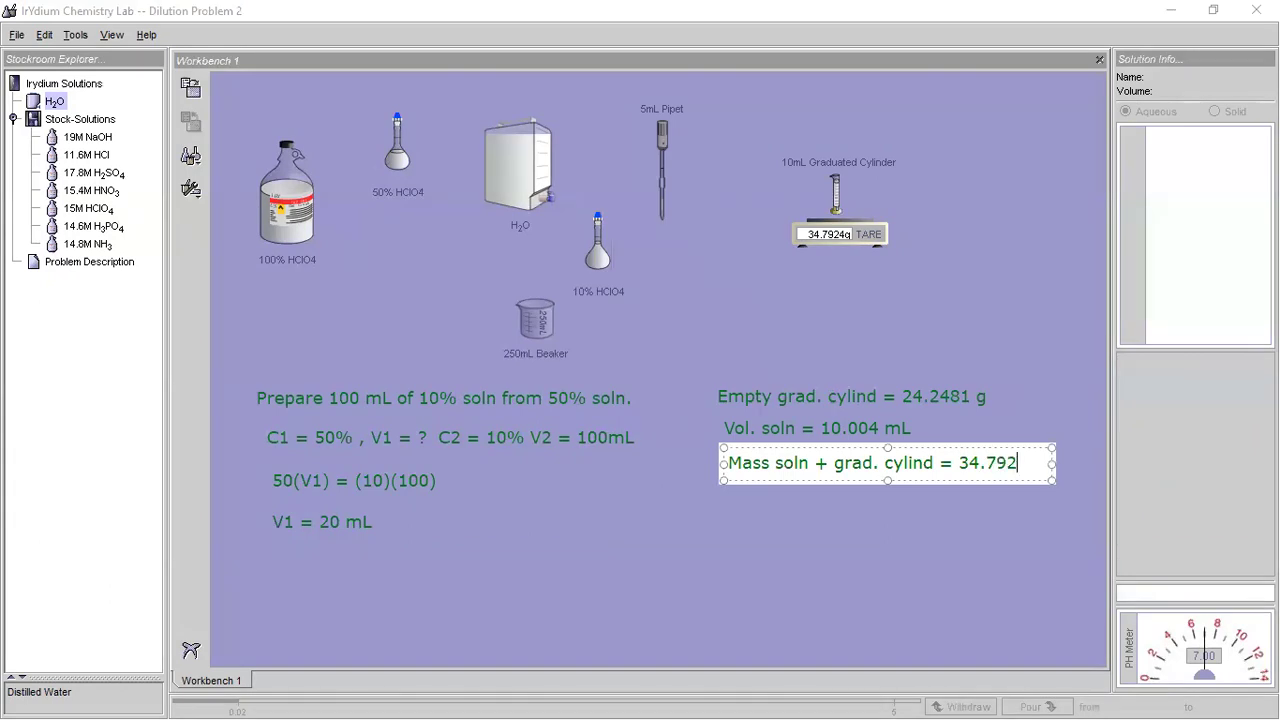
click(725, 570)
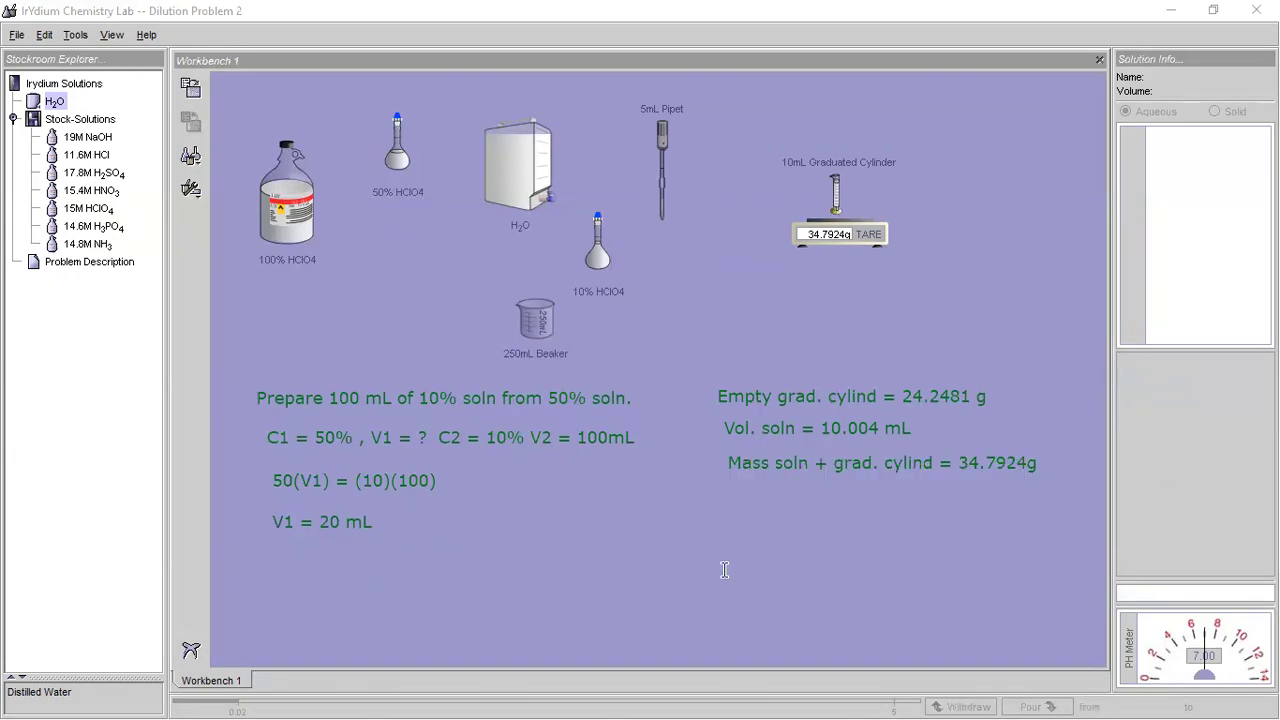
- Write the note "Mass soln = 10.5443 g" below the combined mass of solution and cylinder
click(730, 512)
text(Mass soln =)
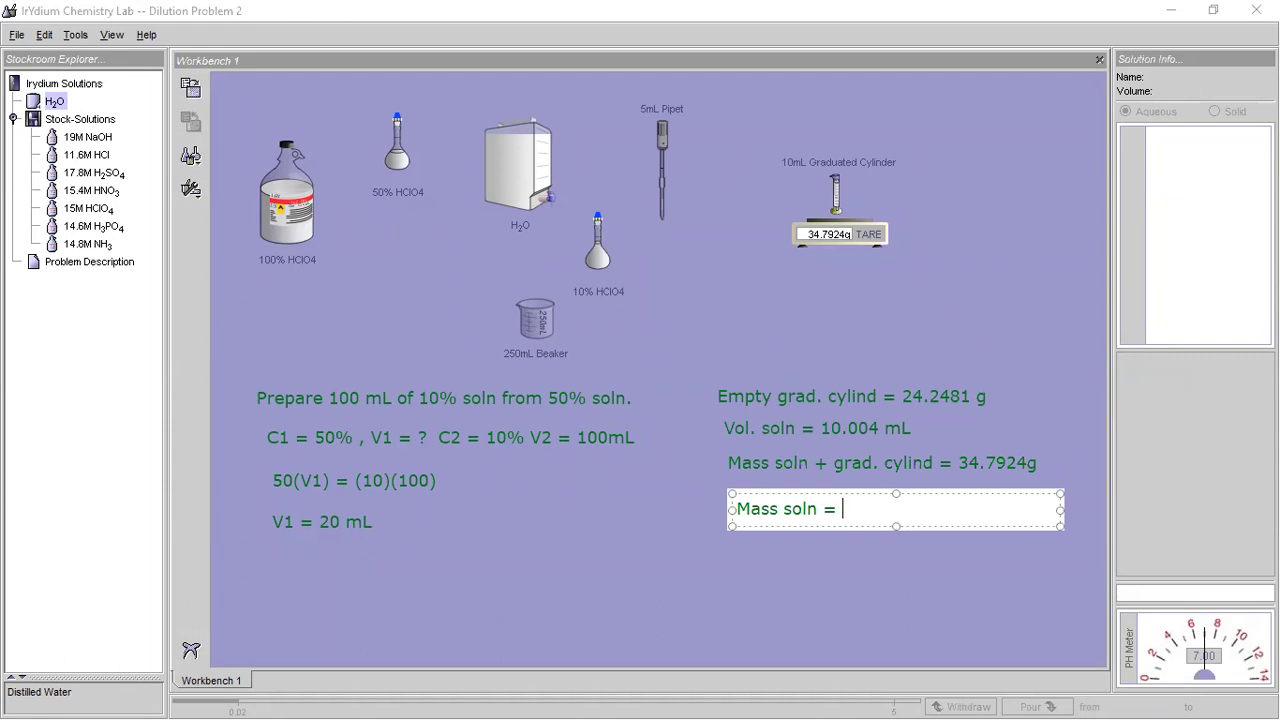
text(10.5443 g)
click(746, 549)
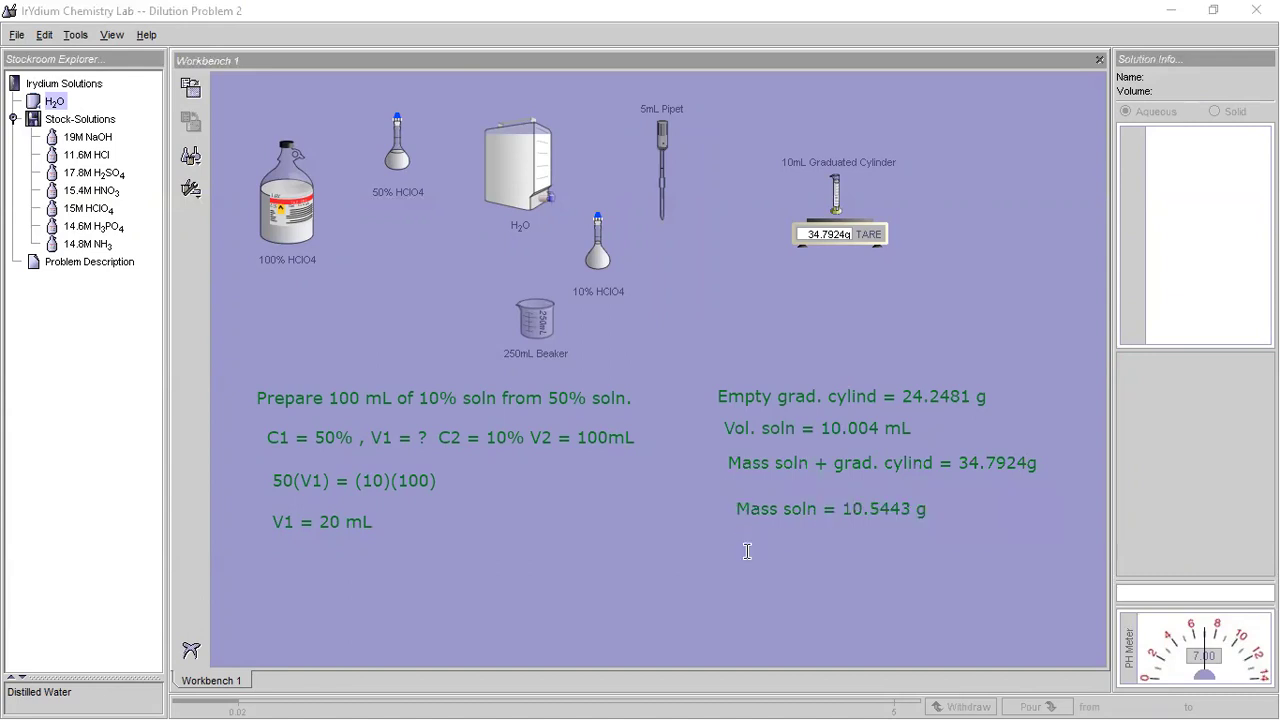
- Write the density calculation "D = 10.5443/10.004 = 1.0540g /mL" below the solution mass
click(729, 552)
text(D )
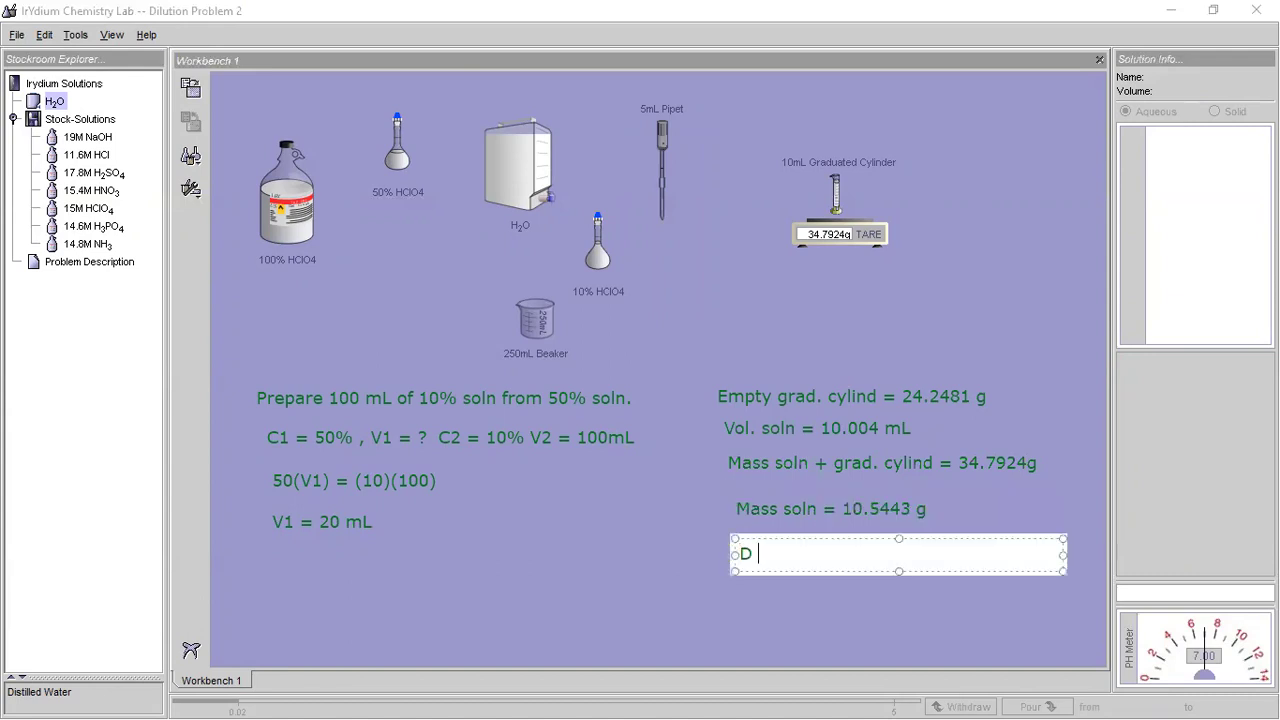
text(= 10.5443/10.004 =)
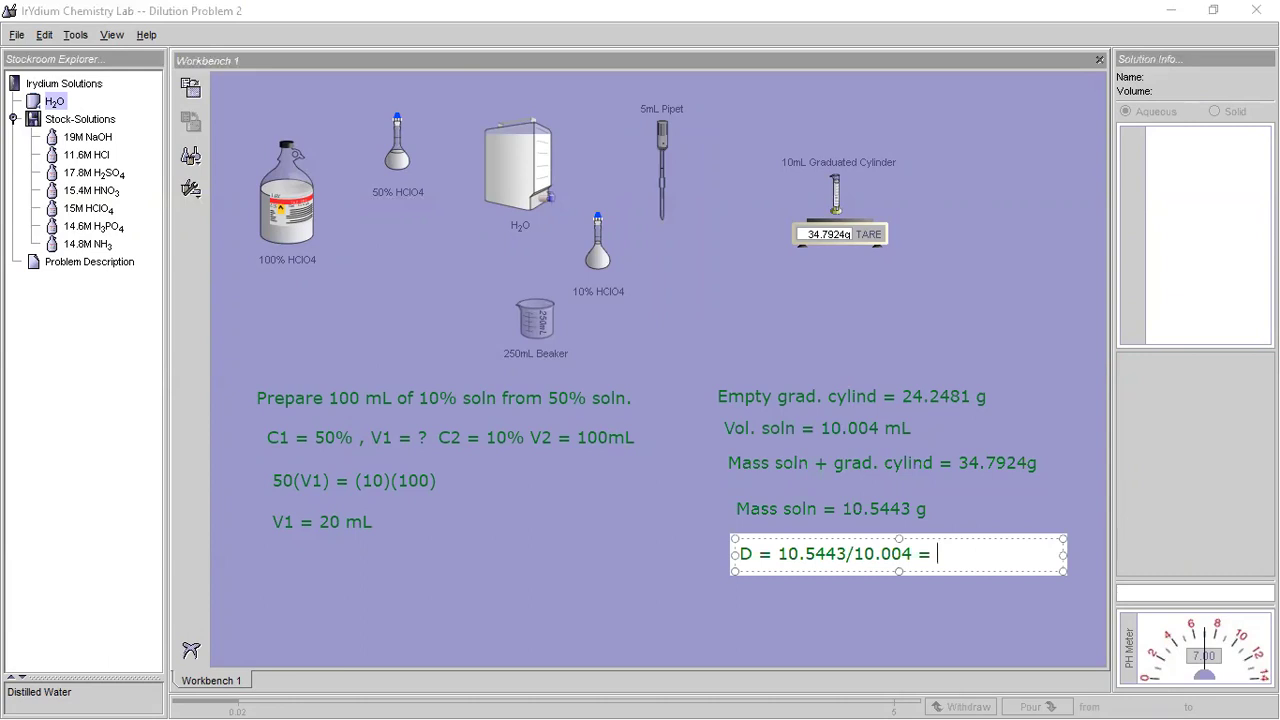
text(1.054)
text(0g /mL)
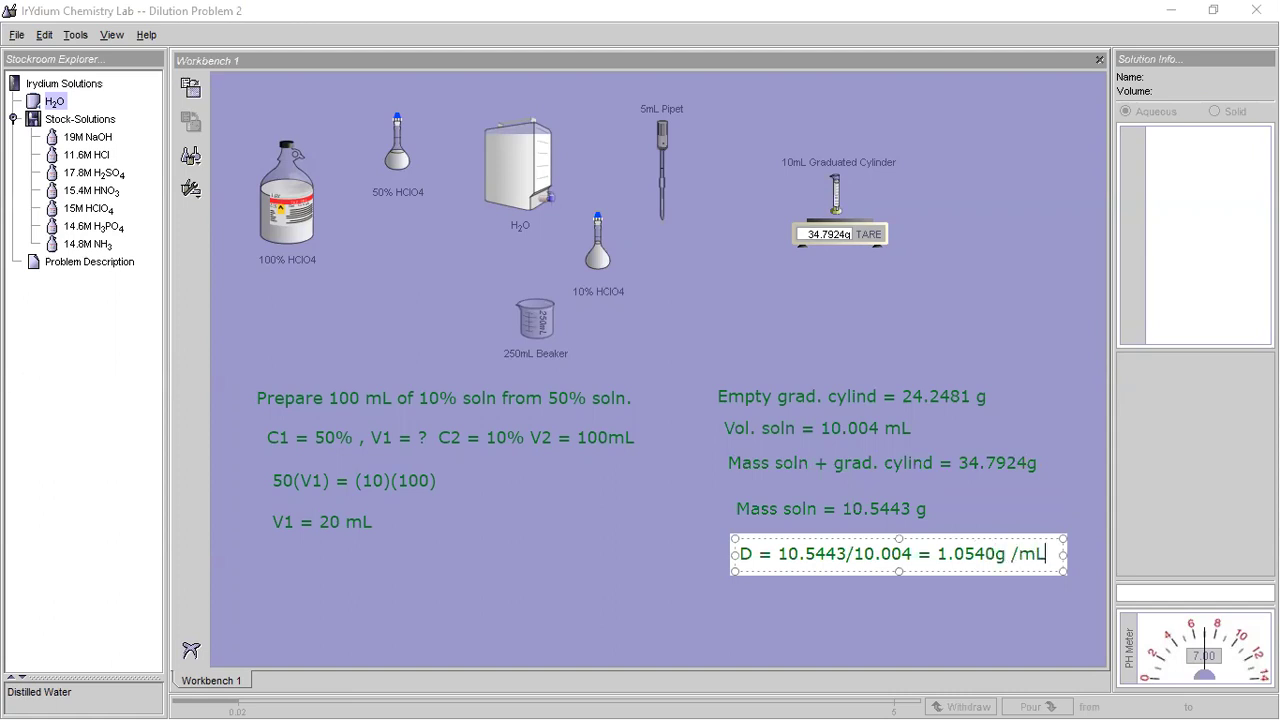
click(625, 596)
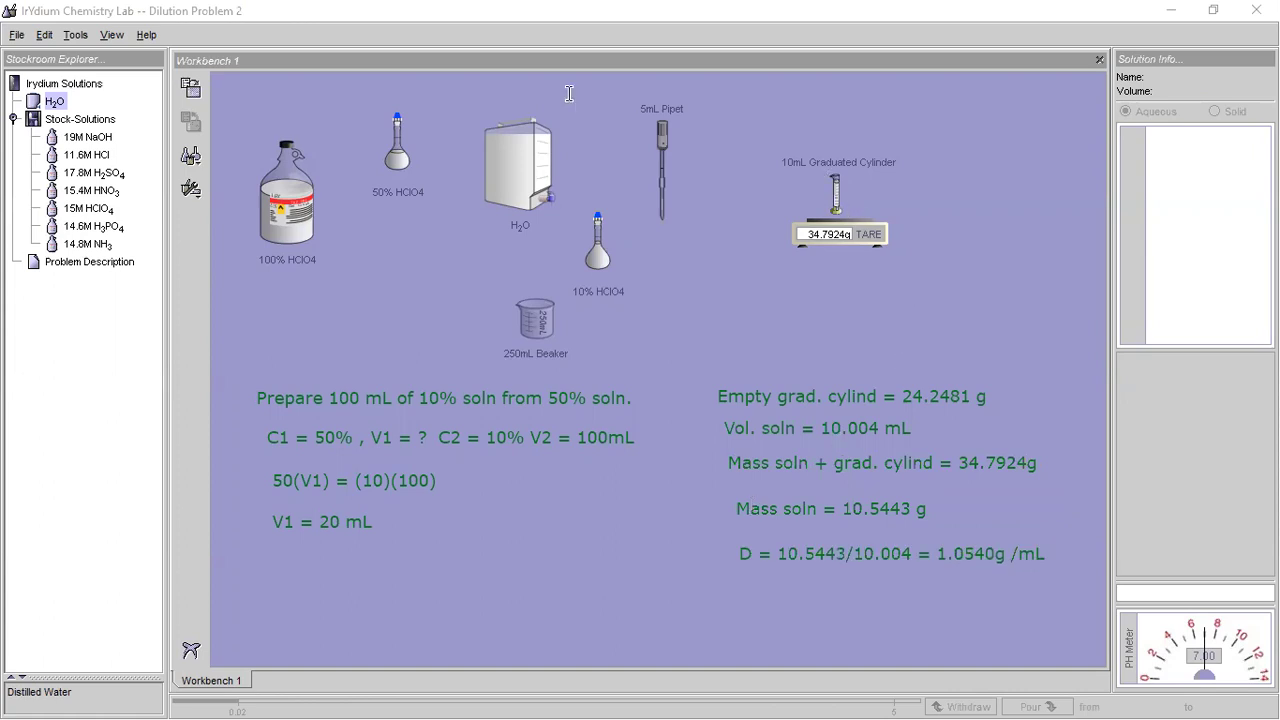
- Take the graduated cylinder off the scale, then remove it and the 250 mL beaker from the workbench
drag(838, 203, 679, 294)
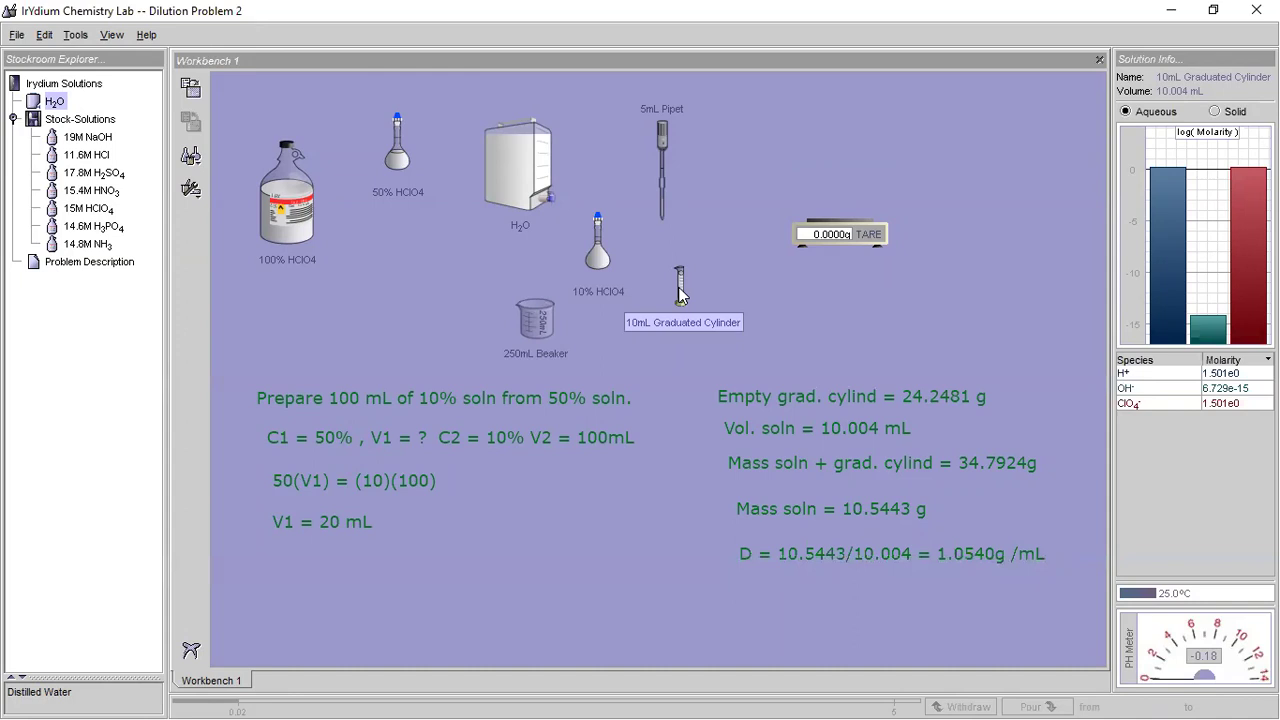
right_click(680, 294)
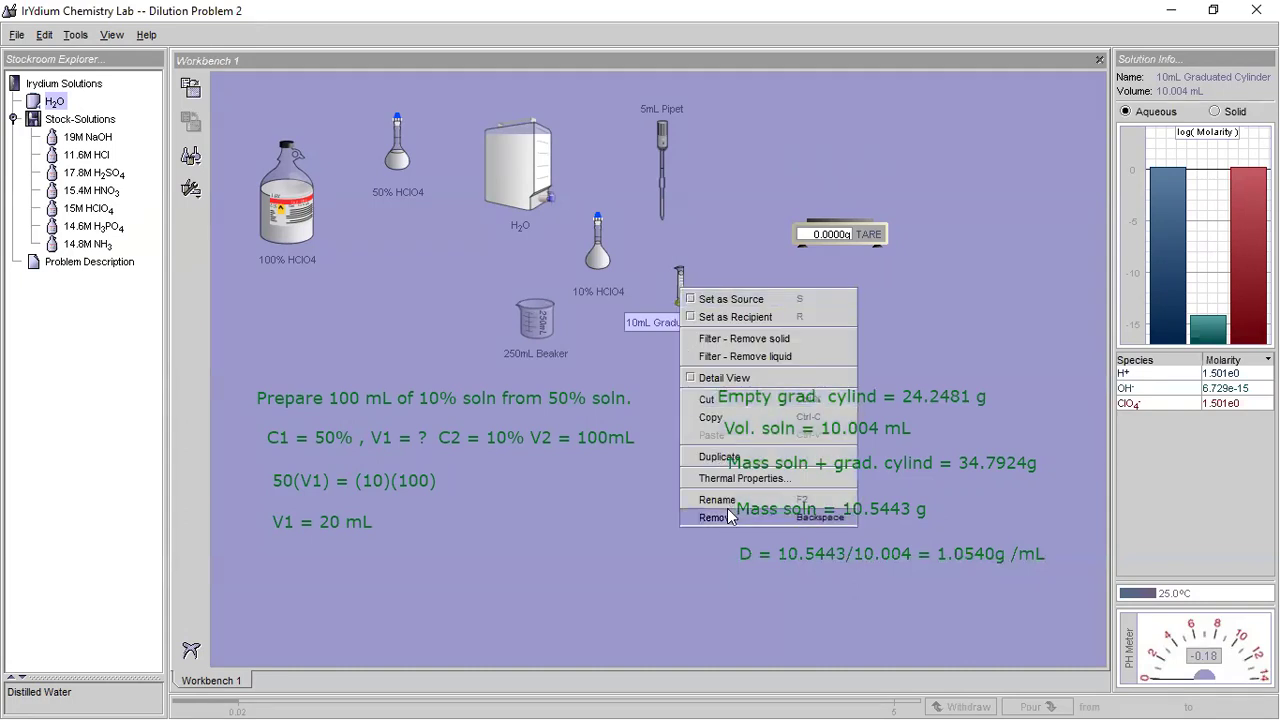
click(535, 318)
right_click(535, 318)
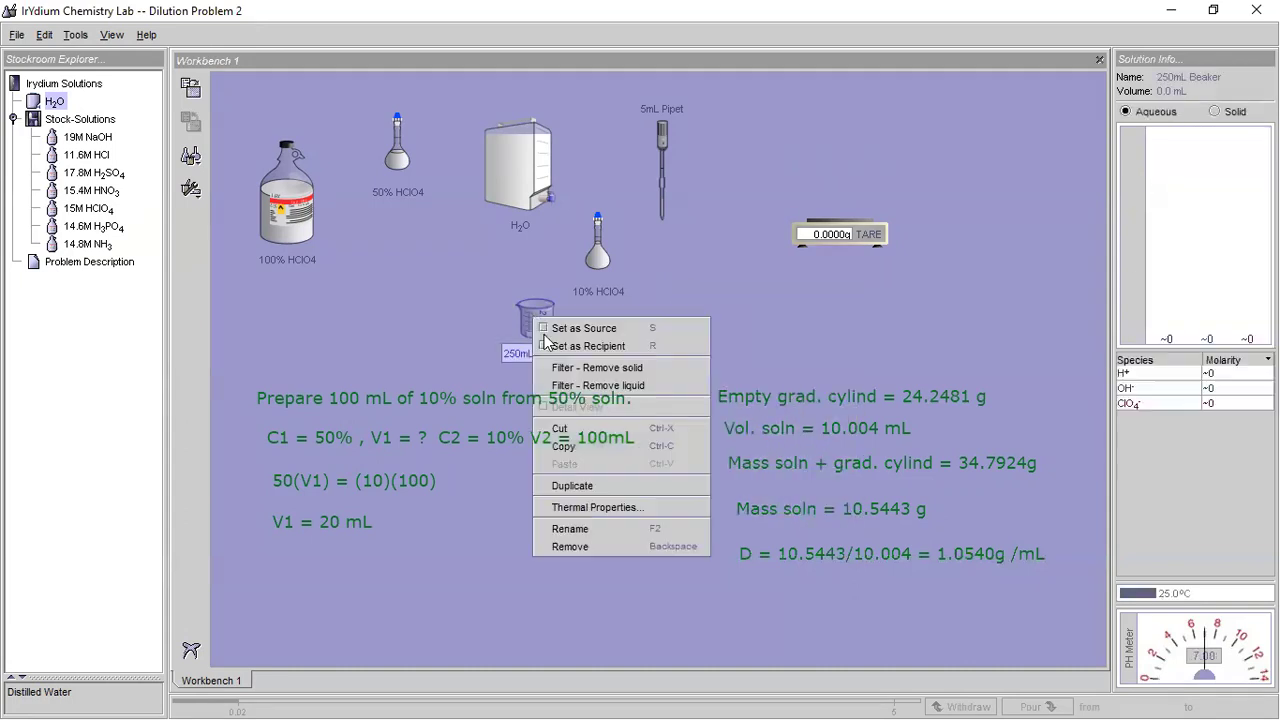
click(593, 546)
- Move the 10% HClO4 flask beside the 50% HClO4 flask and remove the 5 mL pipet from the workbench
drag(598, 250, 338, 111)
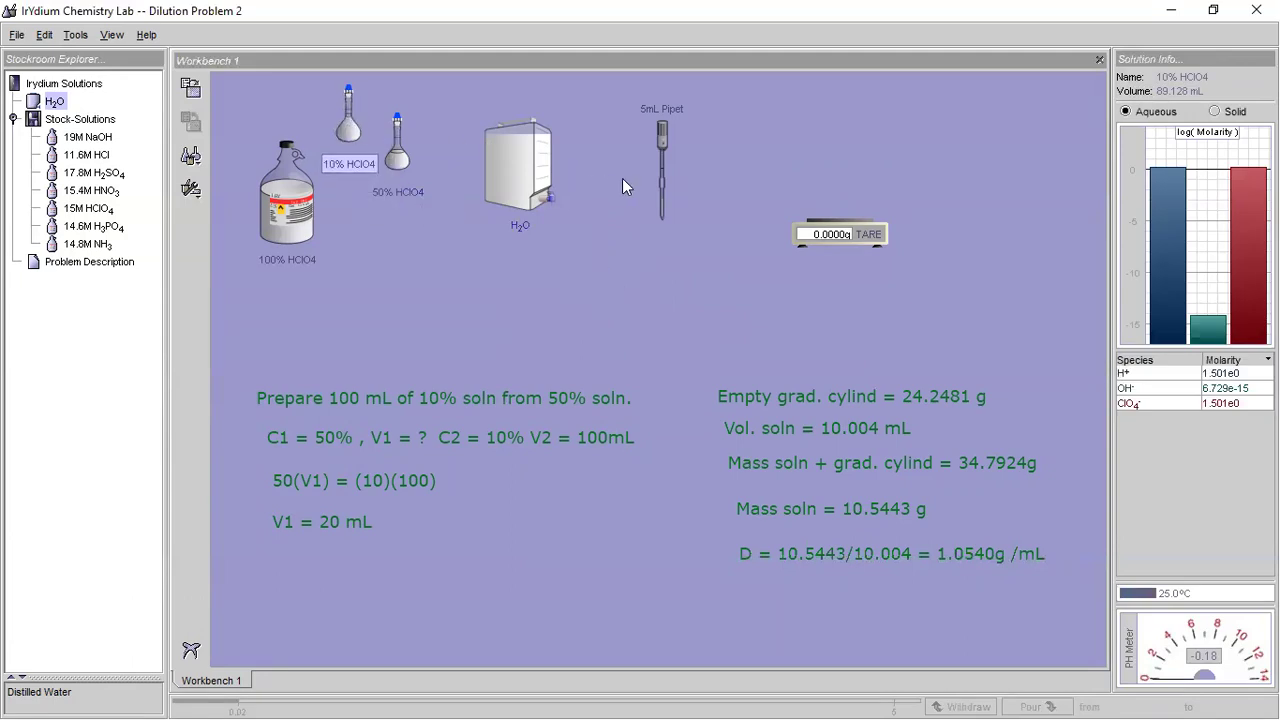
right_click(660, 182)
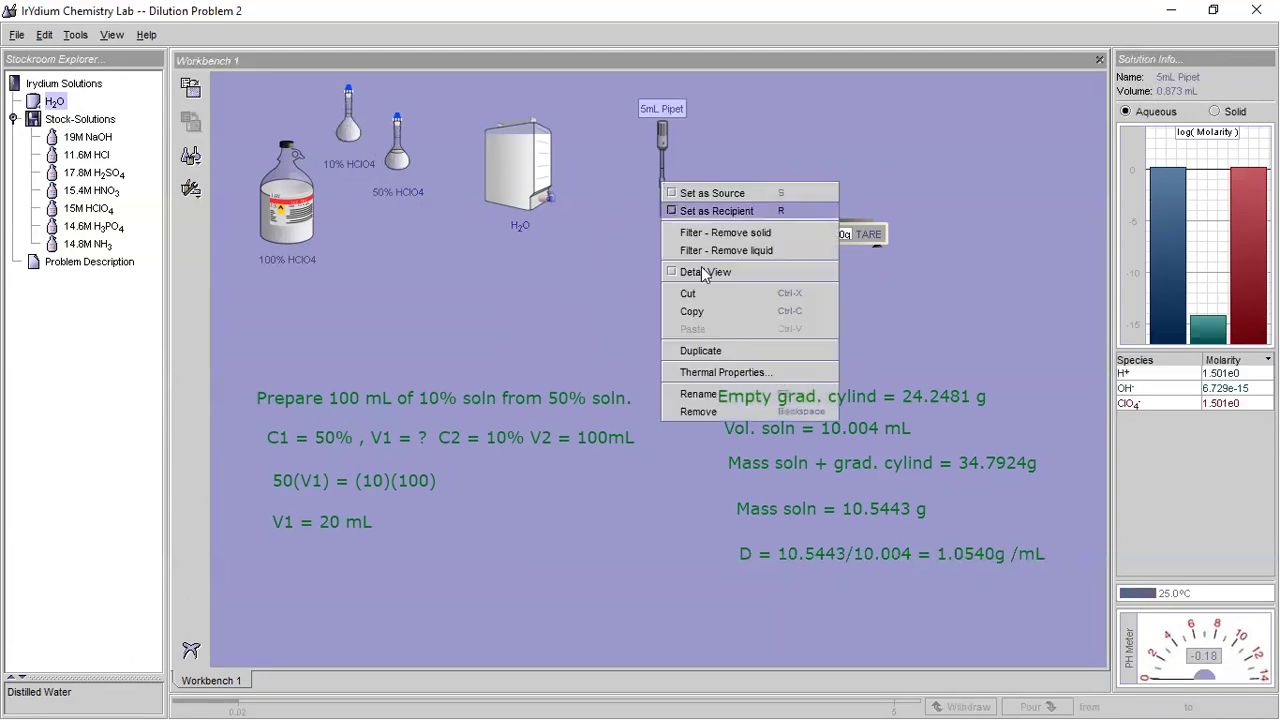
click(707, 414)
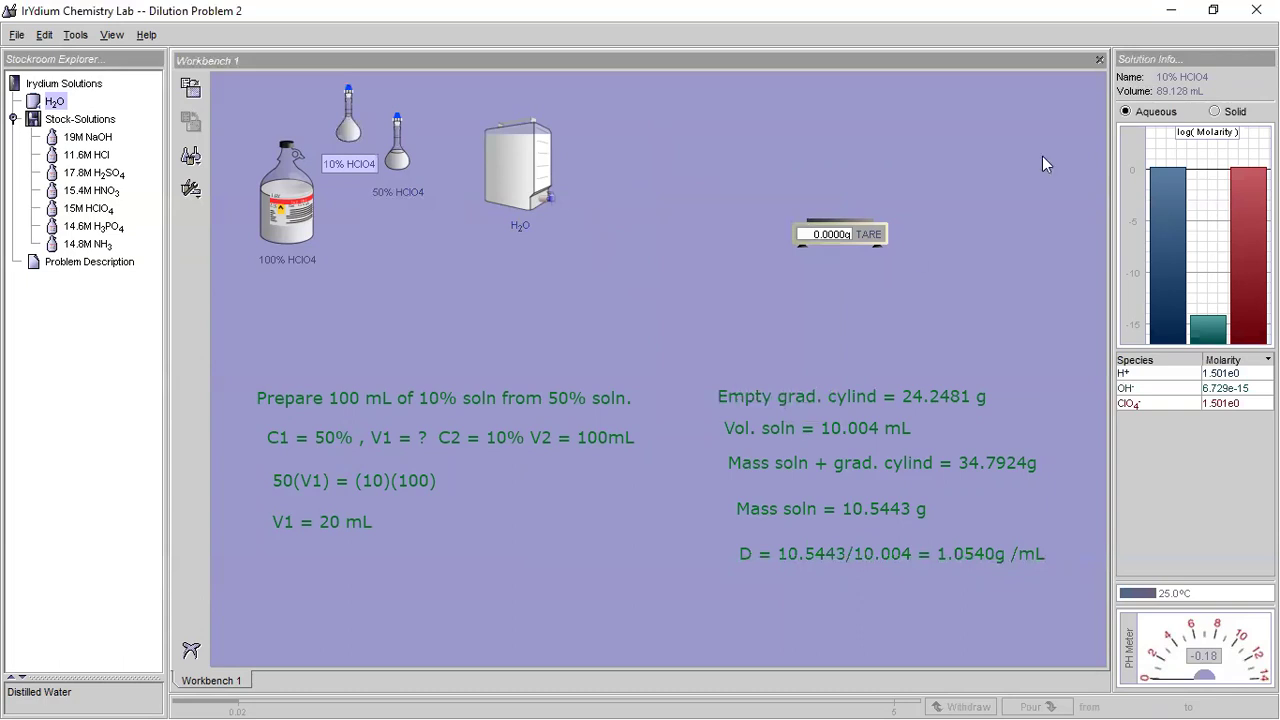